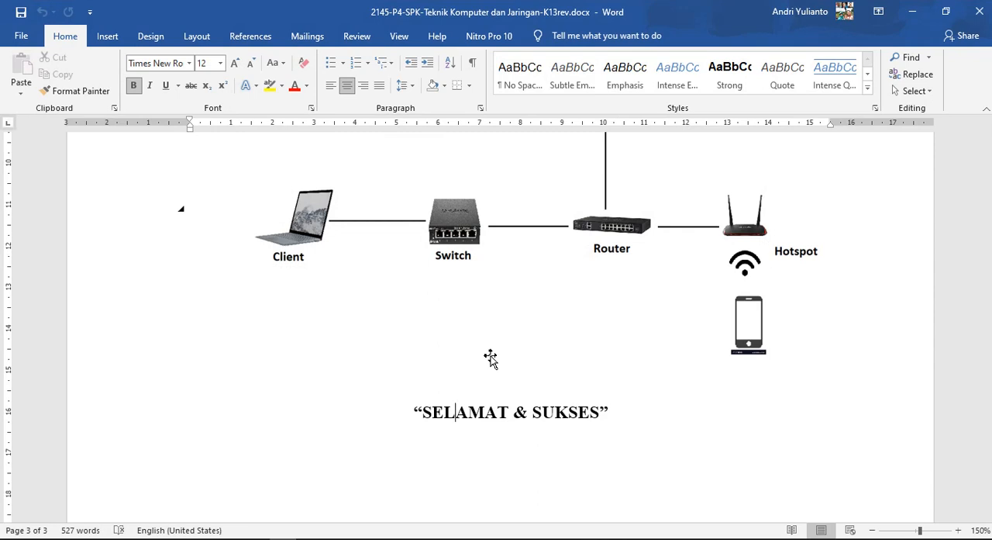
Look over the GAMBAR KERJA network diagram in the document, and find and launch WinBox
scroll(618, 303, "down", 1)
scroll(612, 312, "up", 3)
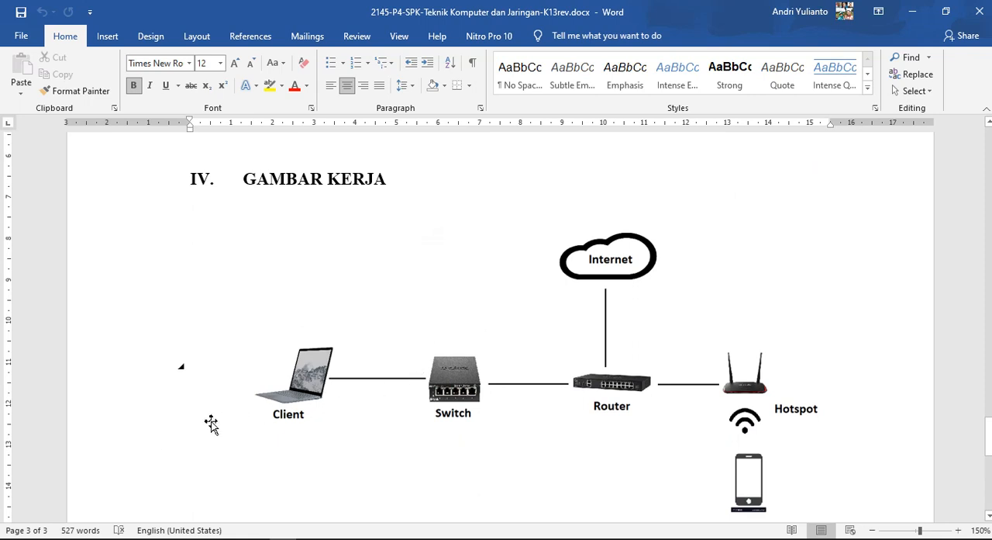
left_click(48, 533)
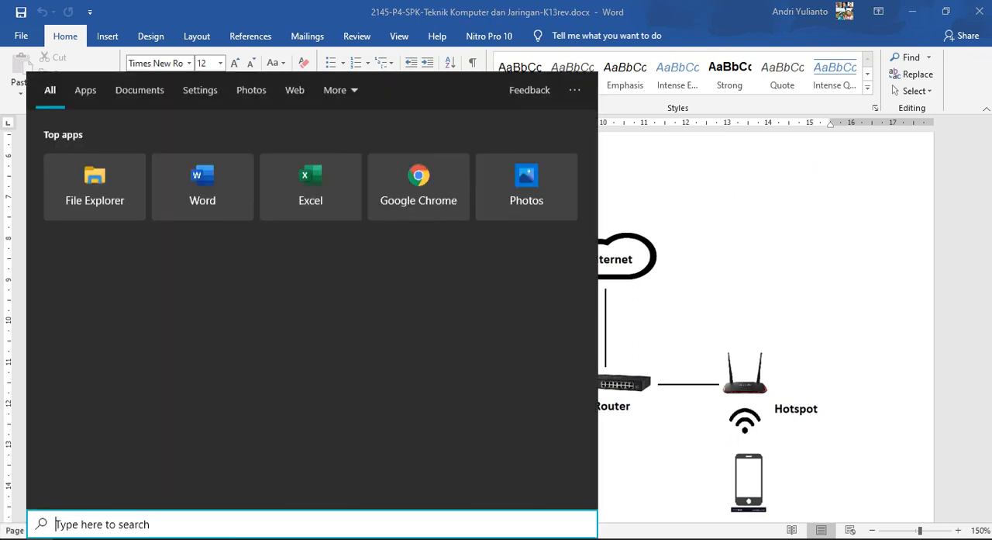
type("winbo")
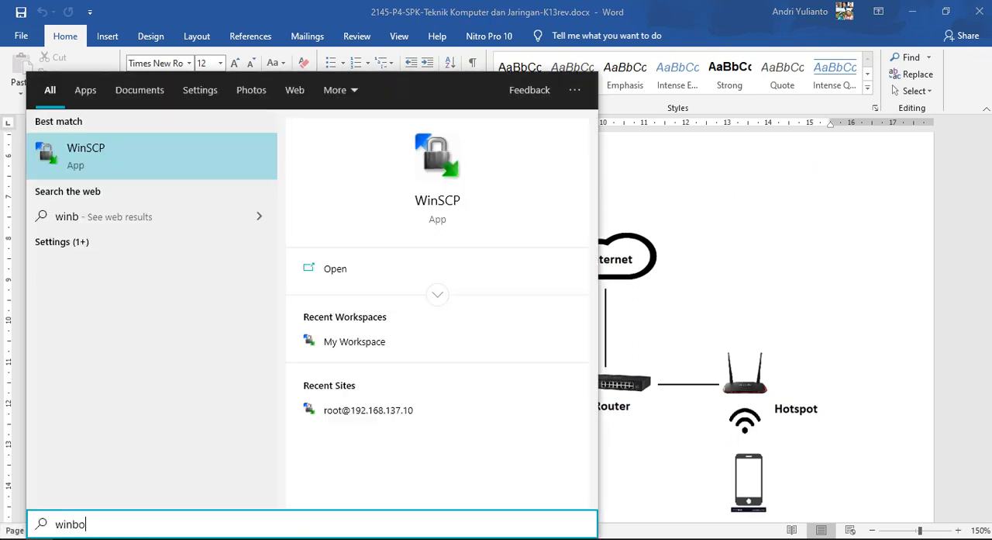
left_click(91, 171)
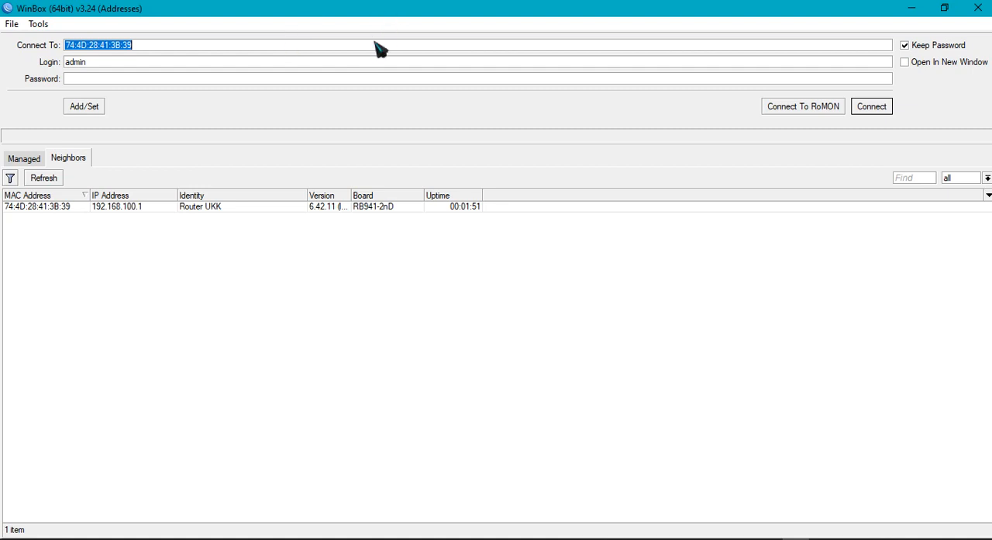
Connect to the Router UKK neighbor through its IP address 192.168.100.1 using the admin login
left_click(195, 269)
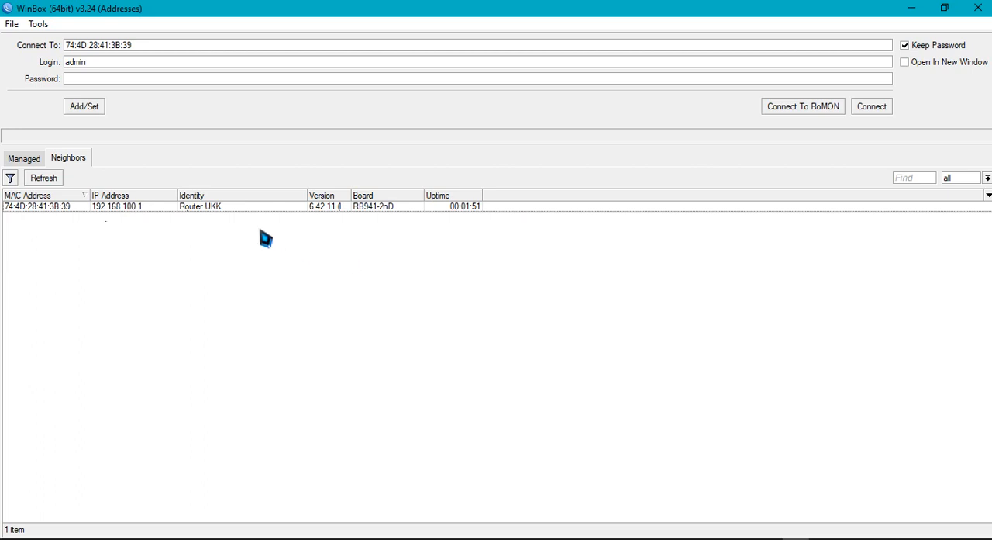
left_click(225, 211)
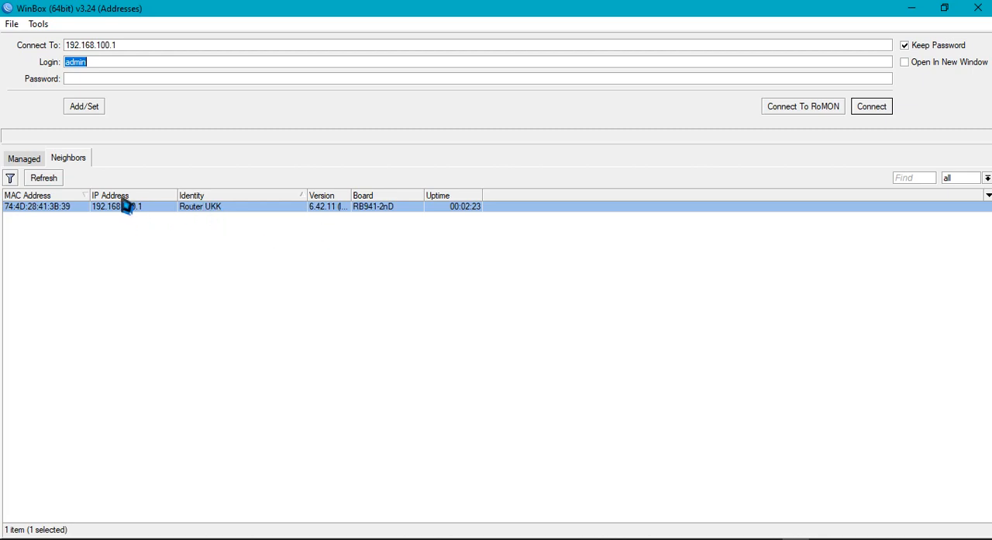
left_click(872, 109)
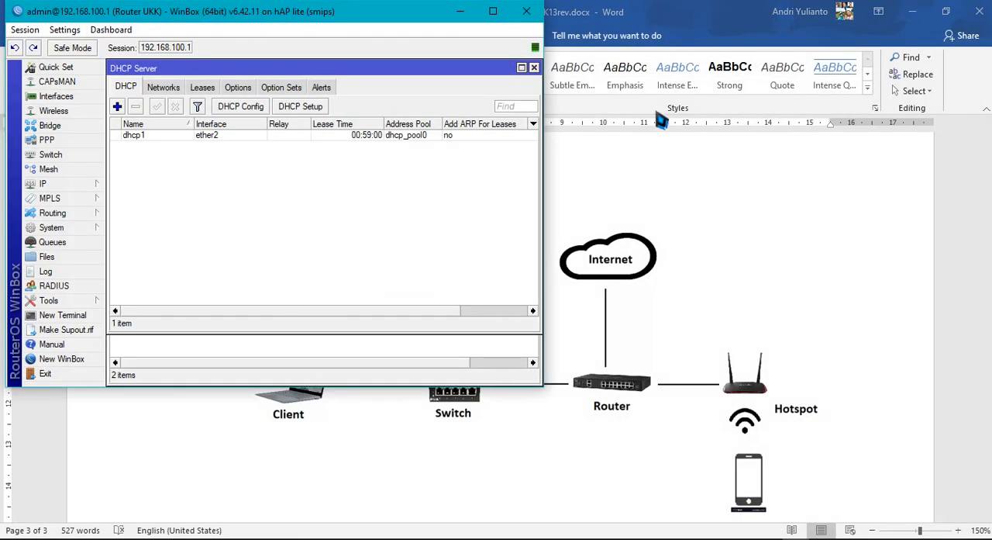
Maximize the router session window and close the open DHCP Server and Firewall windows
left_click(492, 11)
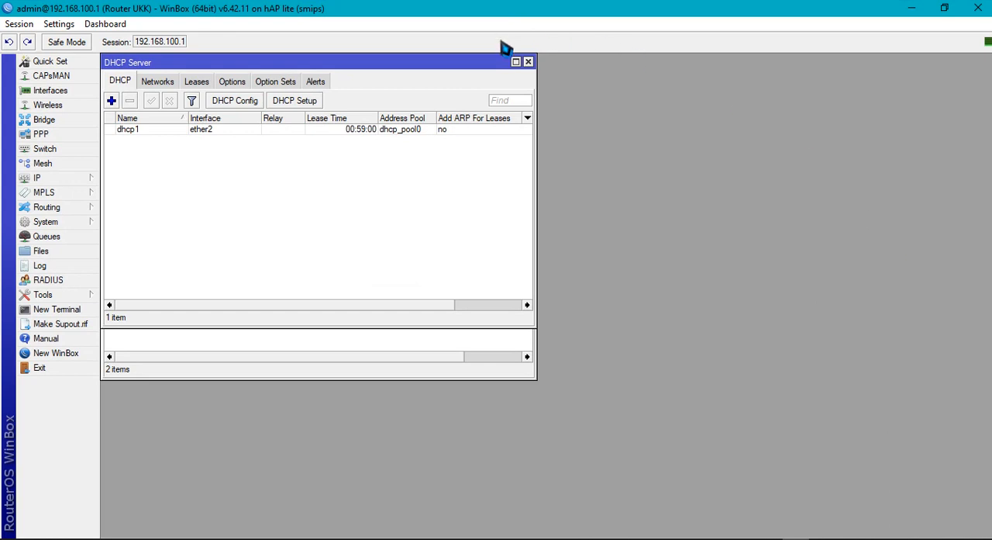
left_click(528, 62)
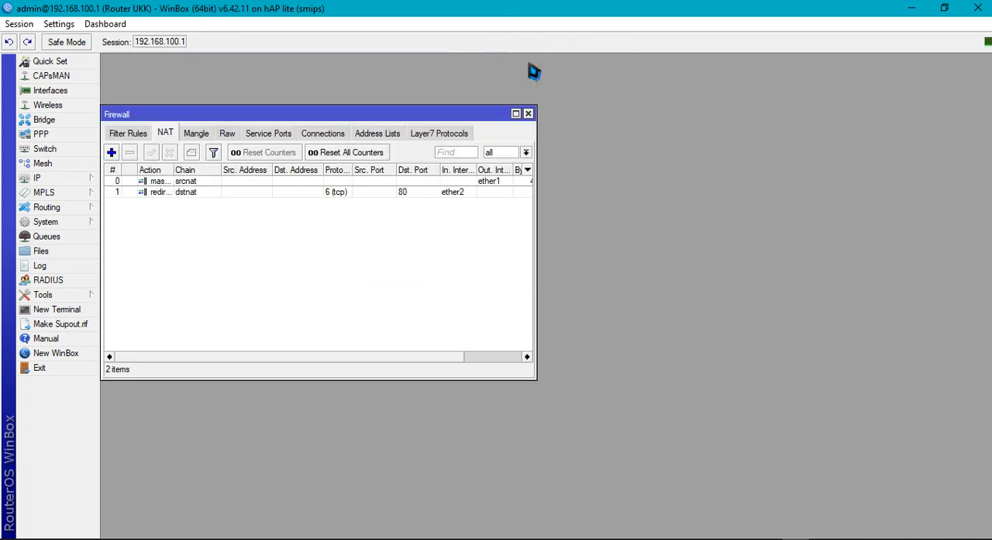
left_click(528, 113)
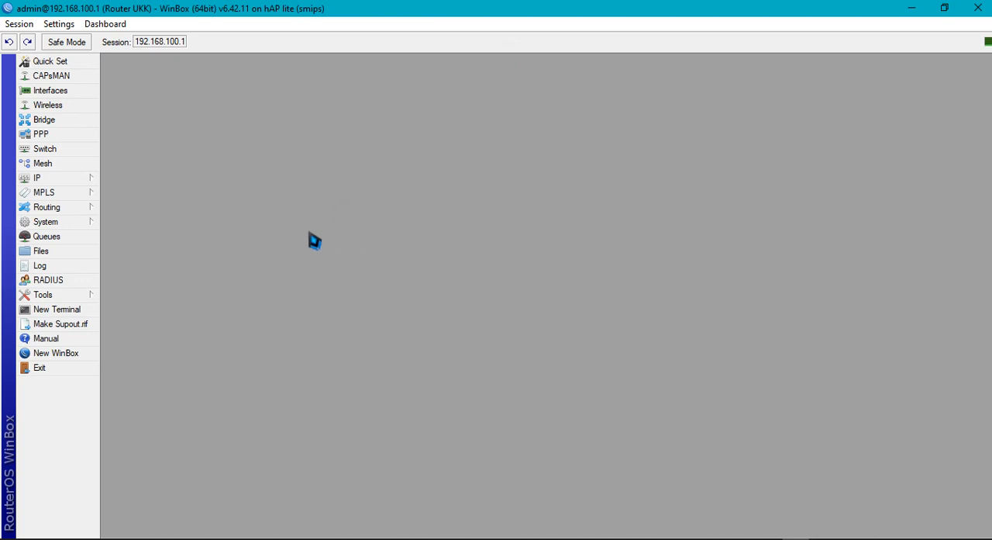
Reset the router's configuration with No Default Configuration and Do Not Backup enabled, and return to the WinBox window
left_click(82, 223)
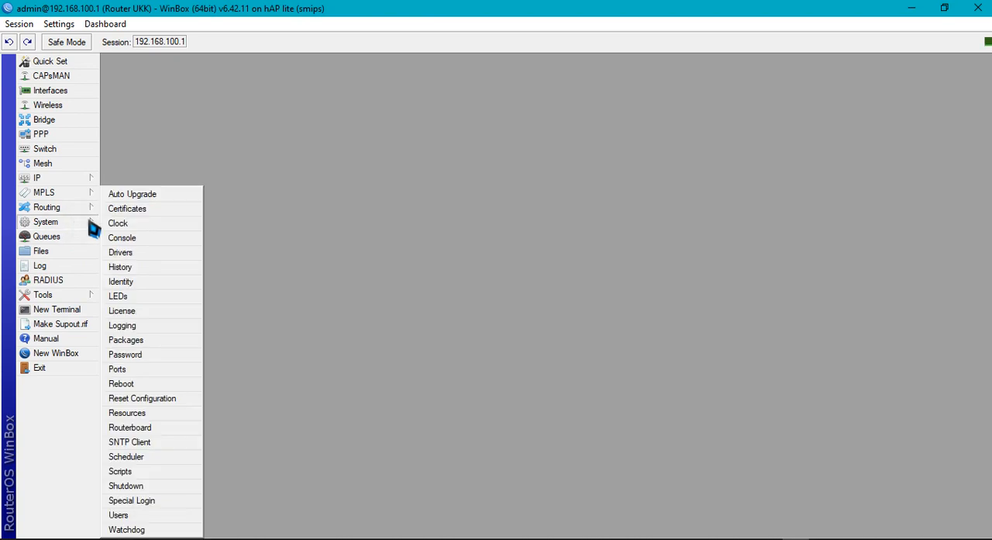
left_click(165, 399)
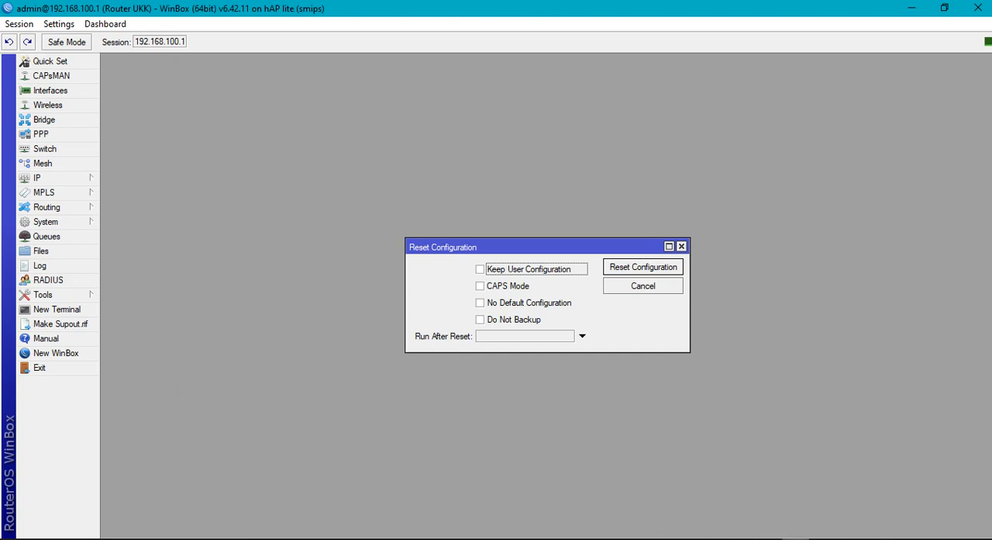
left_click(338, 539)
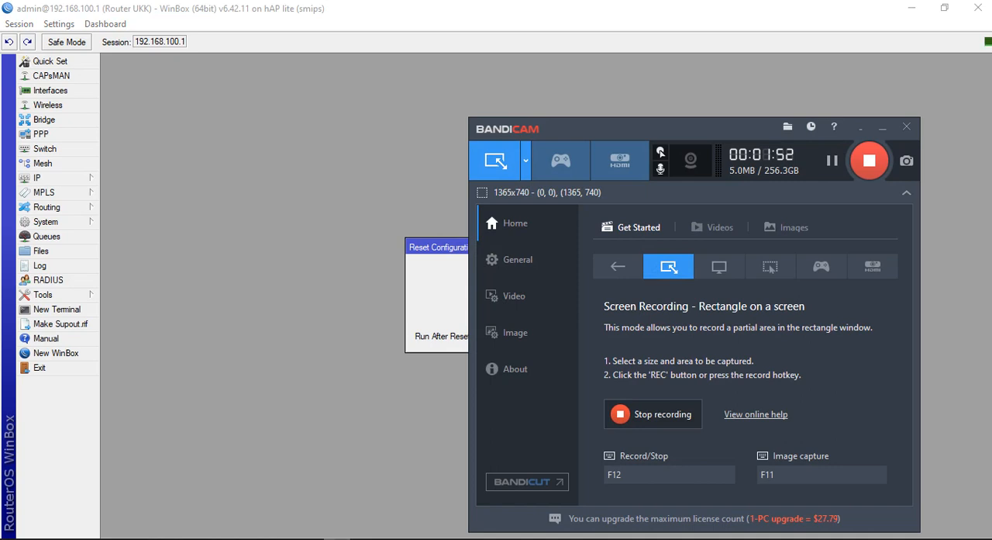
left_click(337, 539)
left_click(490, 320)
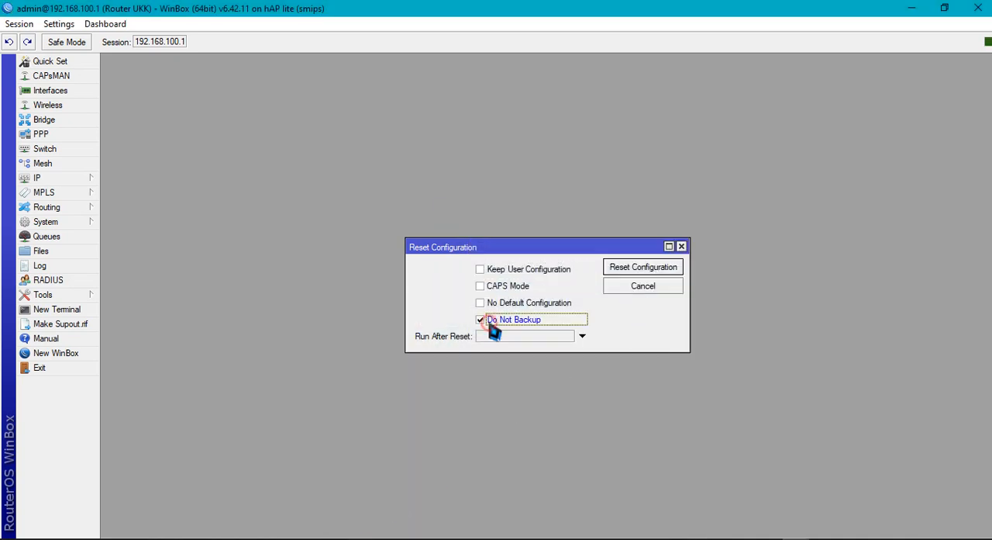
left_click(481, 302)
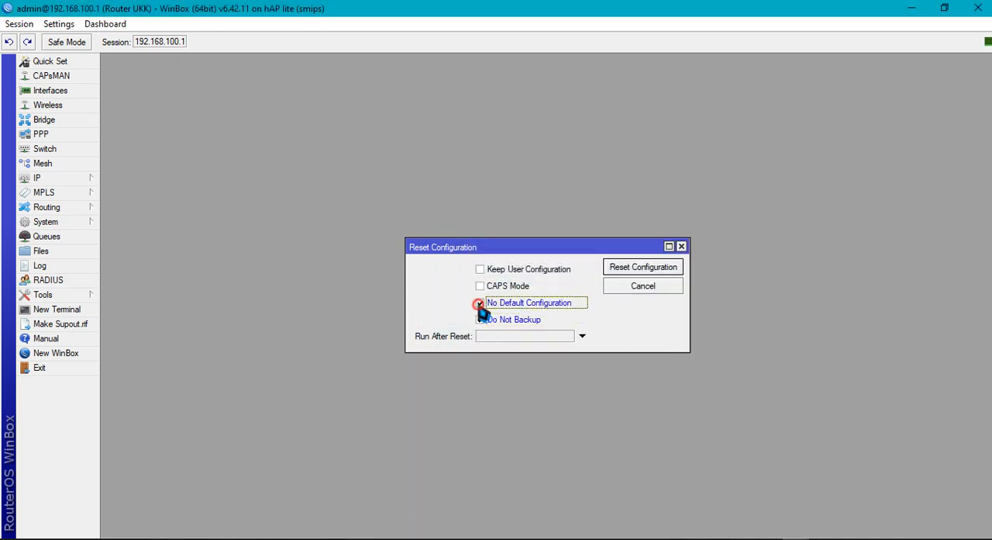
left_click(630, 268)
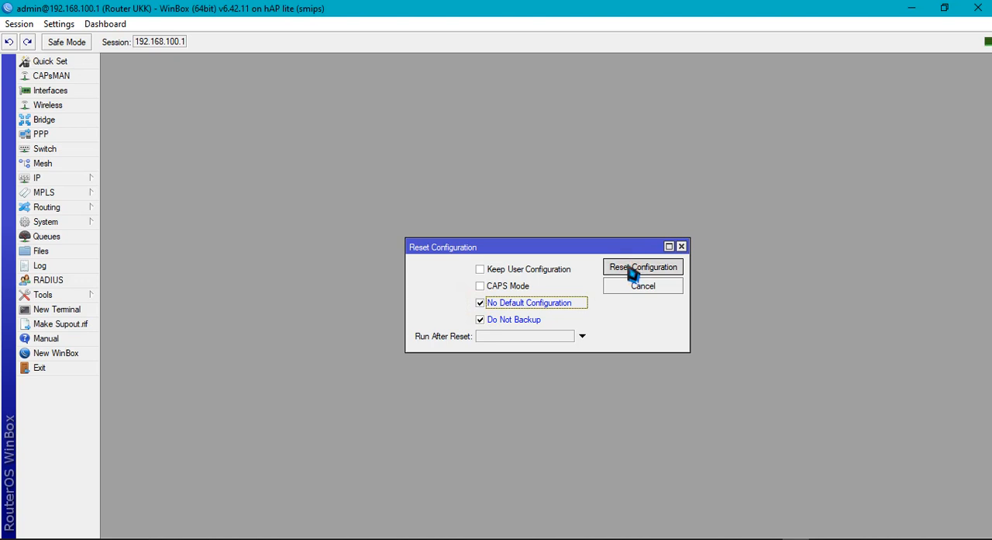
left_click(558, 292)
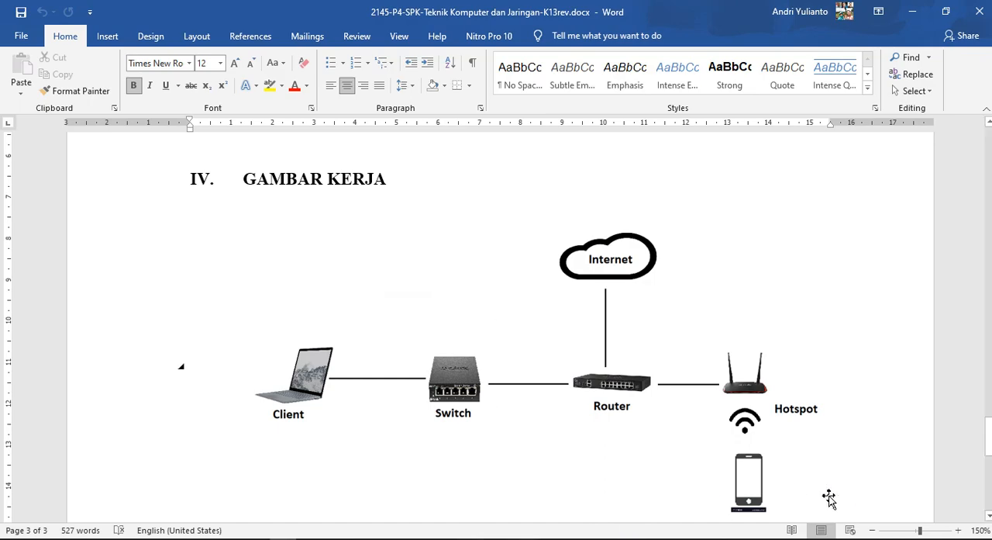
left_click(796, 538)
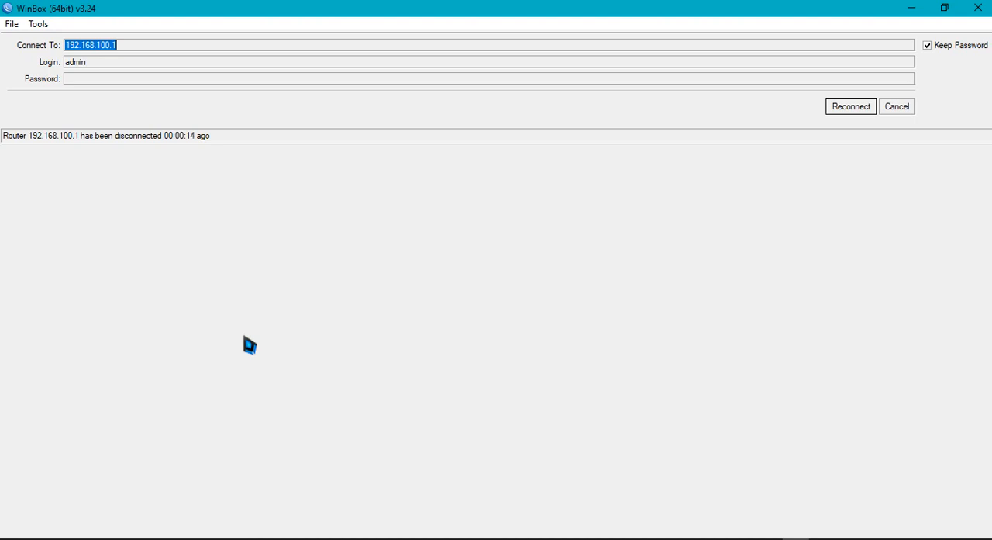
Switch to File Explorer and check the recording files in the Tutorial UKK folder on SSDMEDIAVIRTUAL (E:) in Details layout
left_click(149, 539)
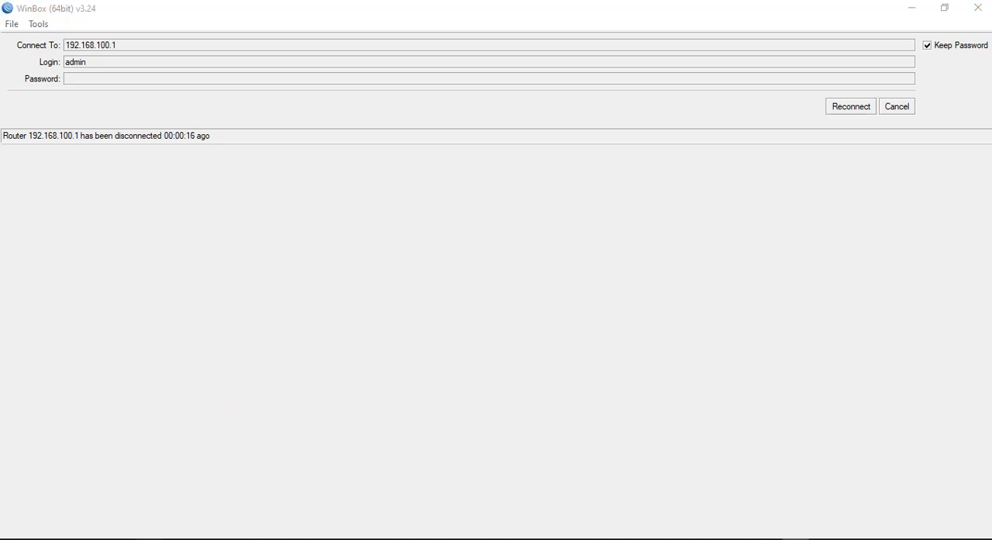
scroll(108, 480, "down", 1)
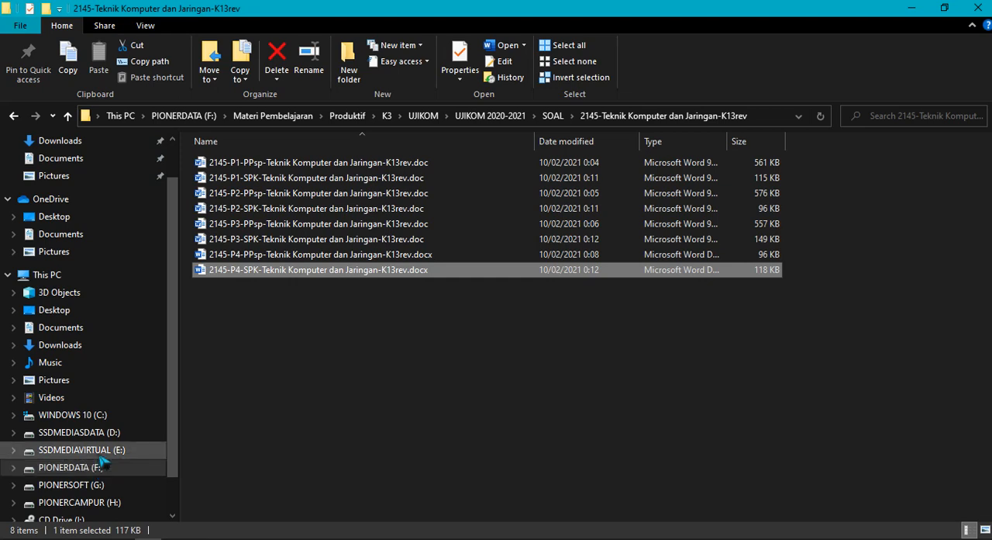
left_click(81, 450)
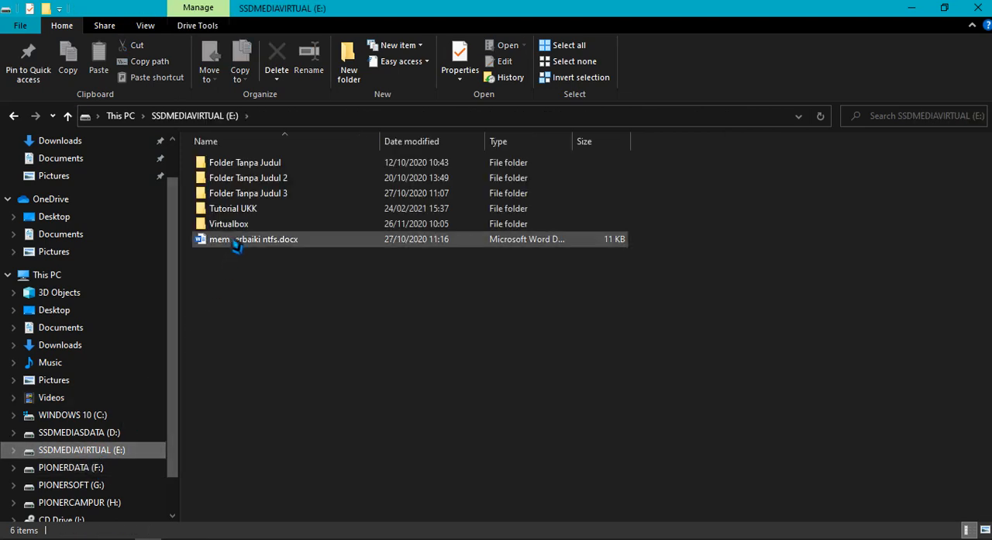
double_click(232, 207)
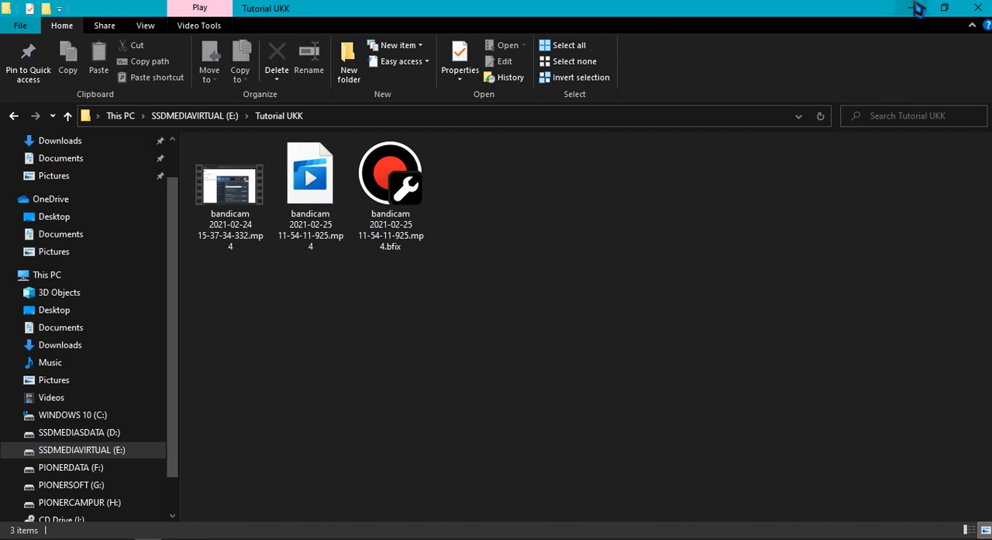
left_click(146, 27)
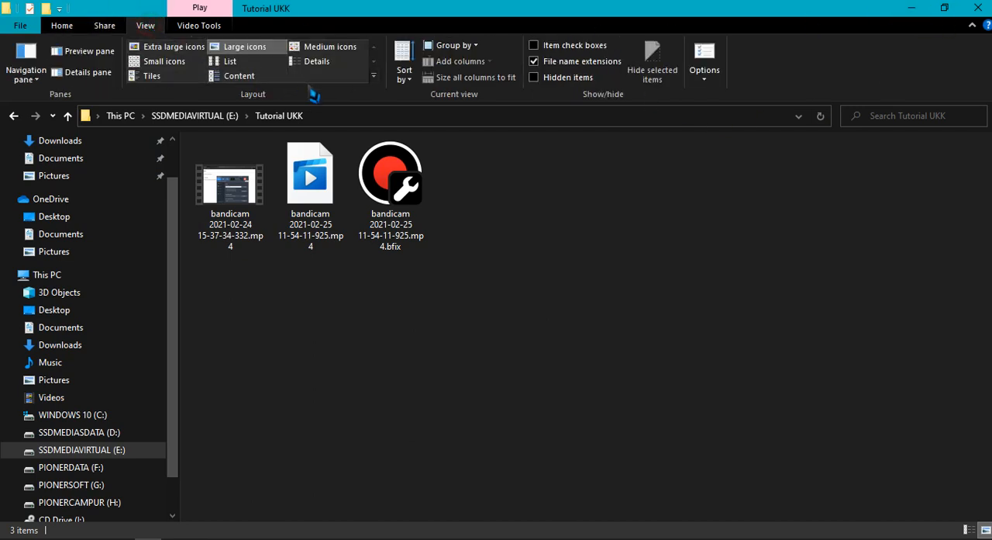
left_click(317, 61)
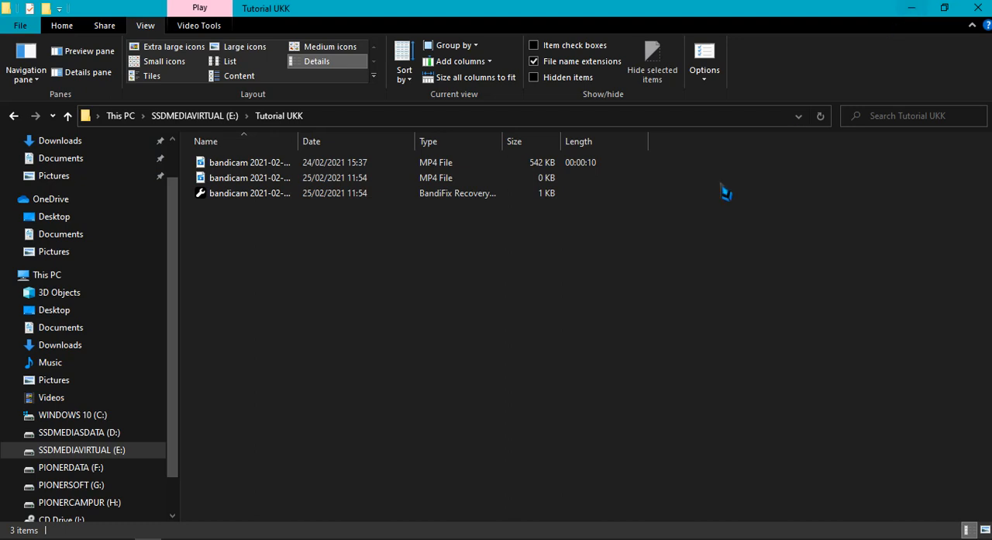
right_click(453, 291)
left_click(507, 349)
left_click(912, 11)
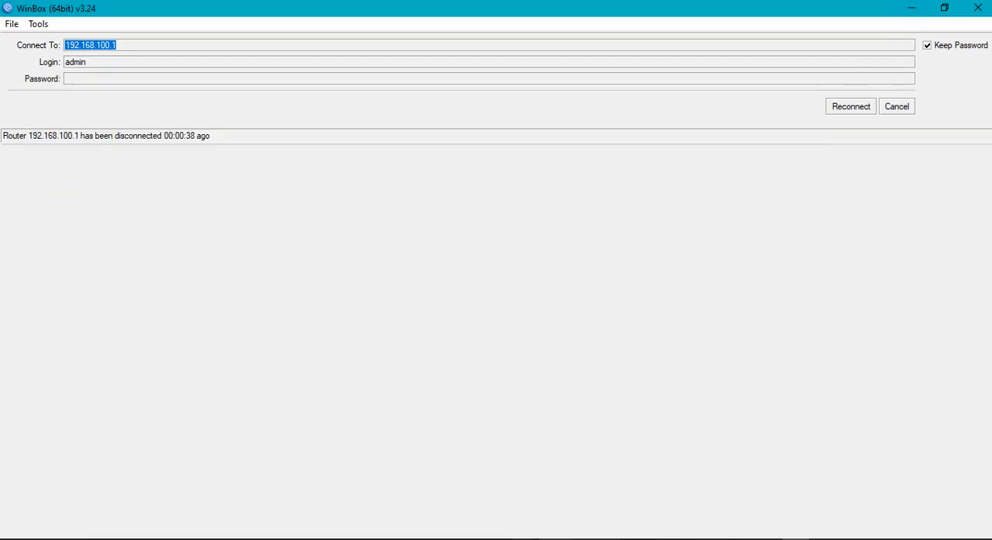
Try to reconnect to the router at 192.168.100.1 and cancel the attempt to return to the WinBox connection screen
left_click(337, 538)
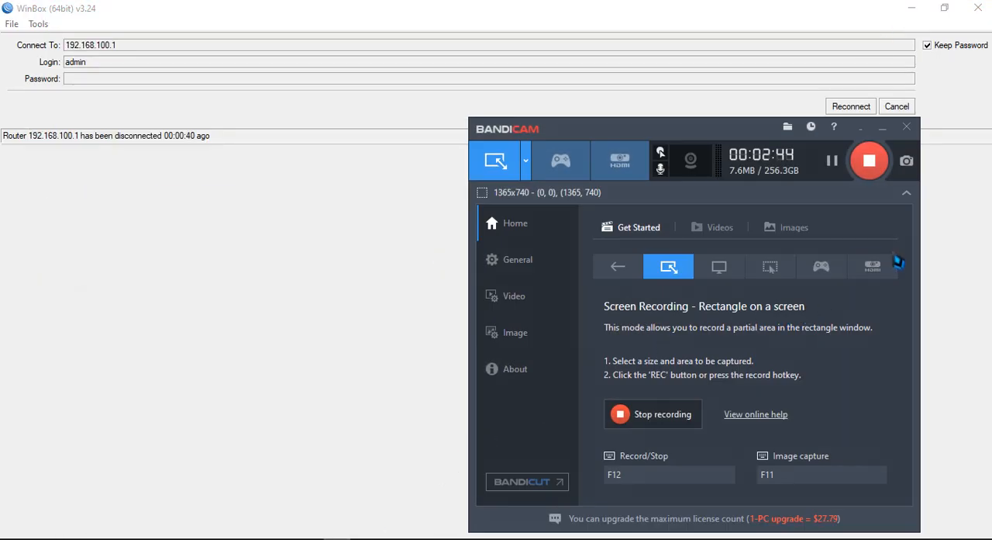
left_click(332, 285)
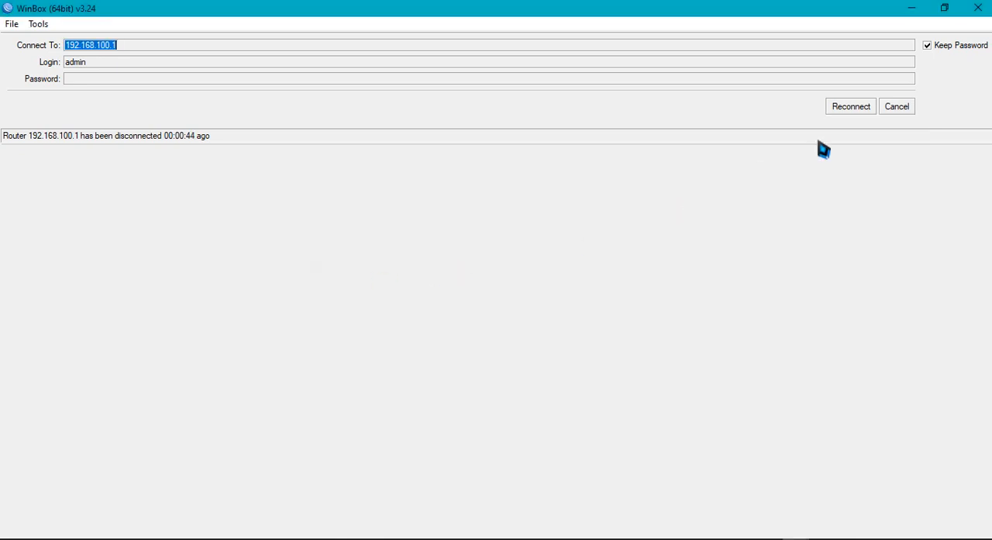
left_click(862, 110)
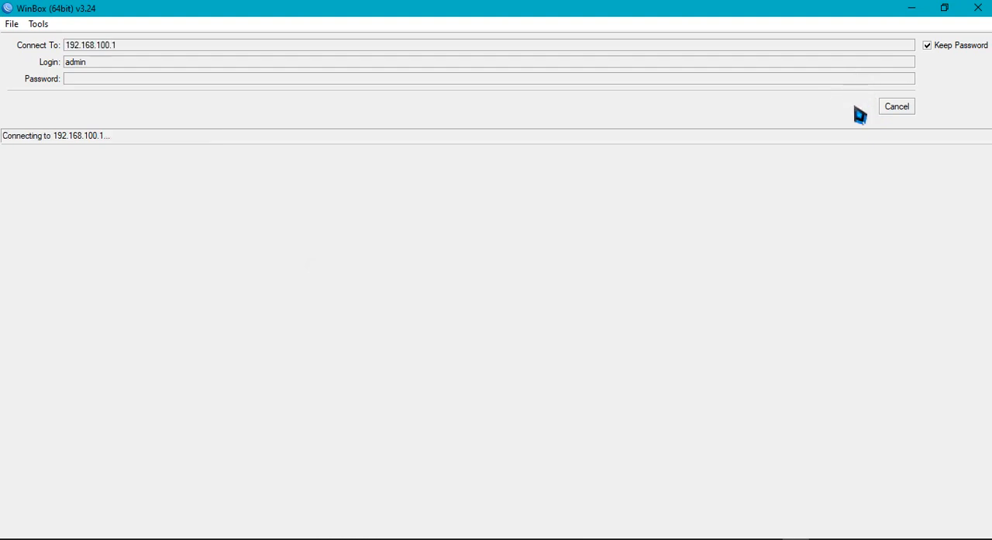
left_click(911, 107)
Refresh the Neighbors list repeatedly to look for the reset router, and clear the Connect To address
left_click(41, 180)
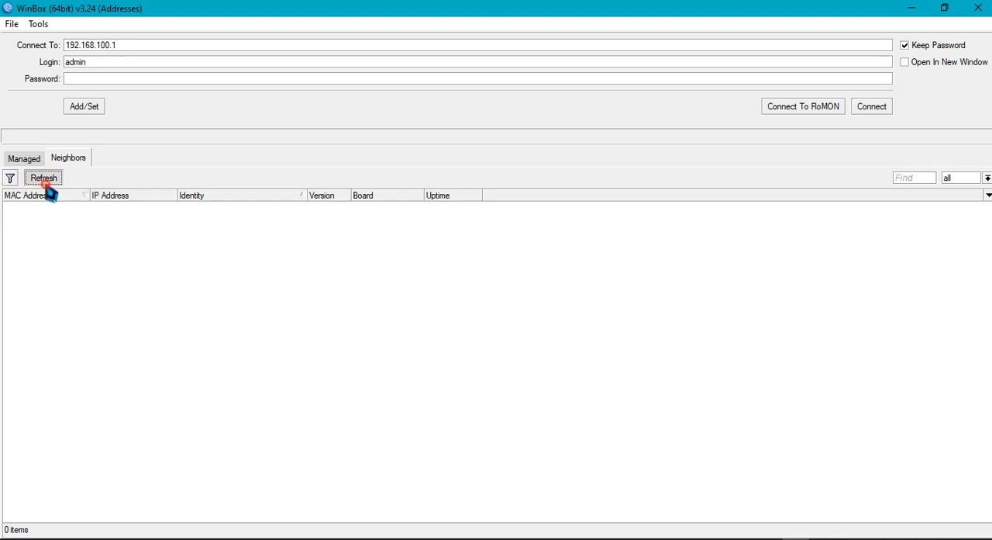
left_click(44, 181)
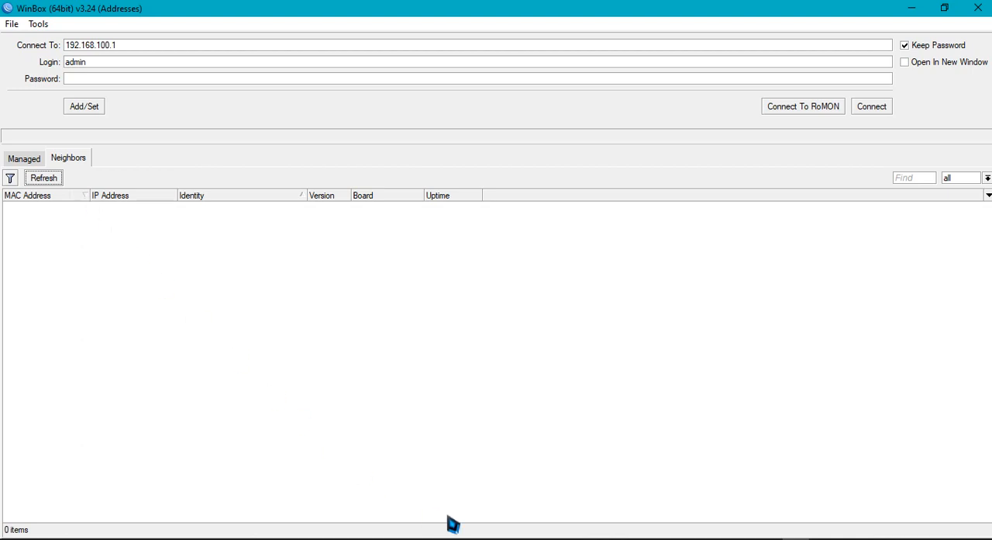
left_click(338, 538)
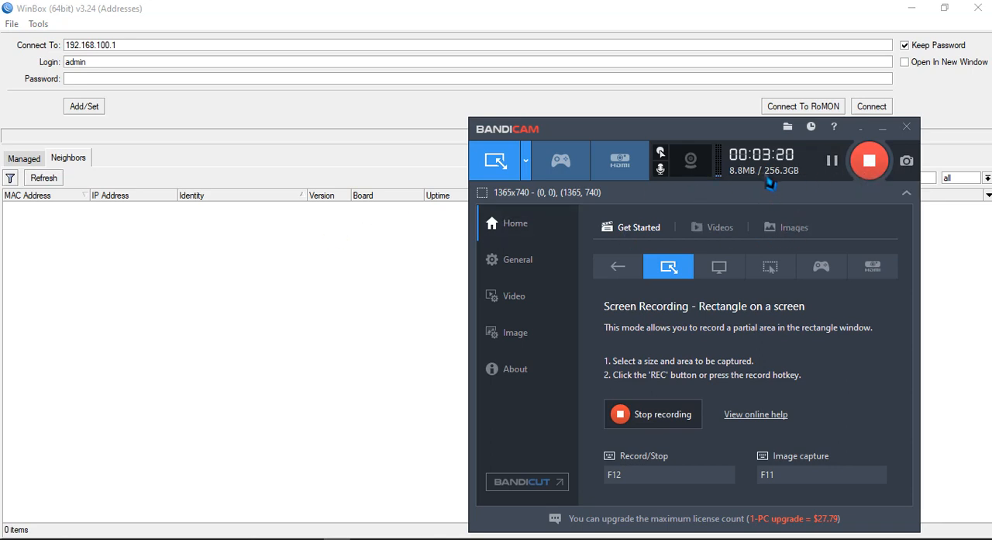
left_click(355, 302)
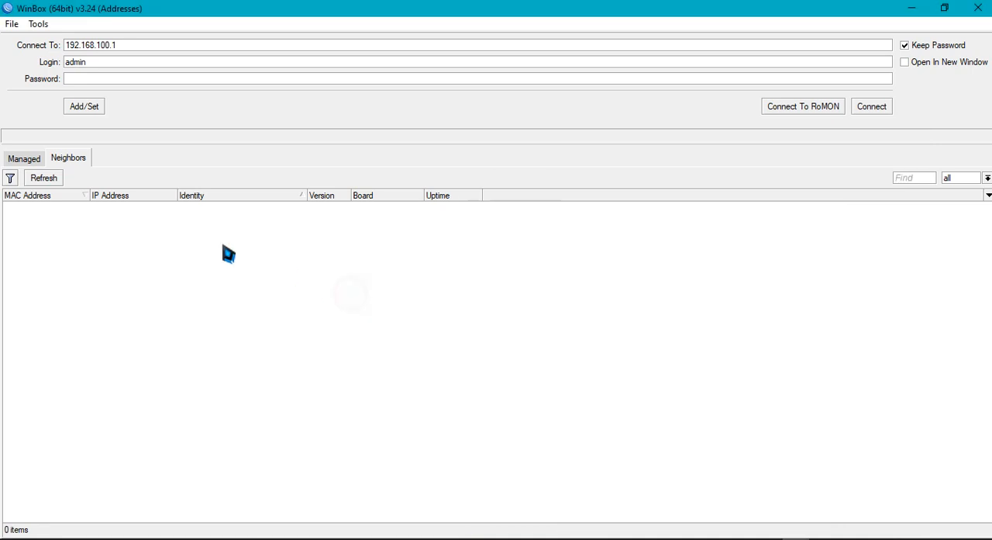
left_click(47, 180)
left_click(56, 184)
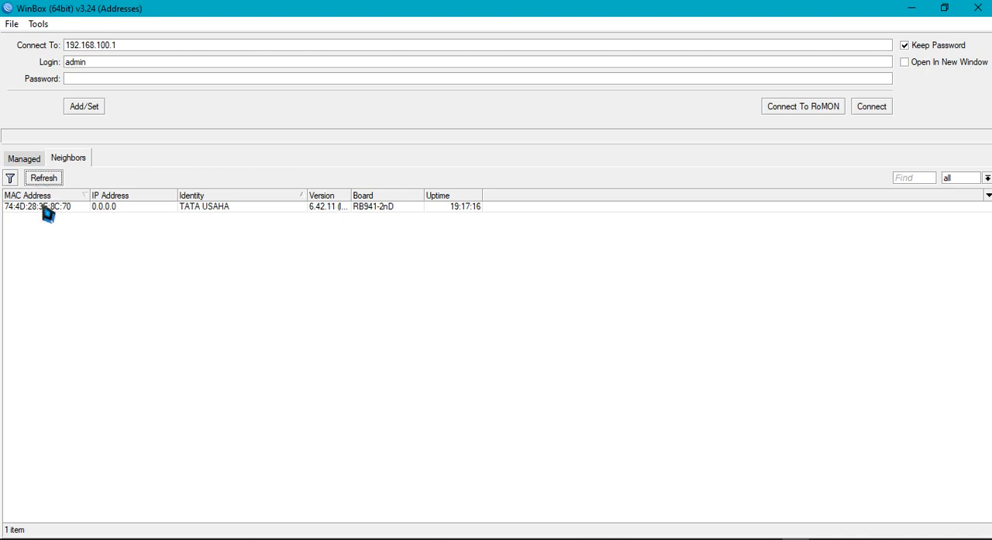
left_click(44, 179)
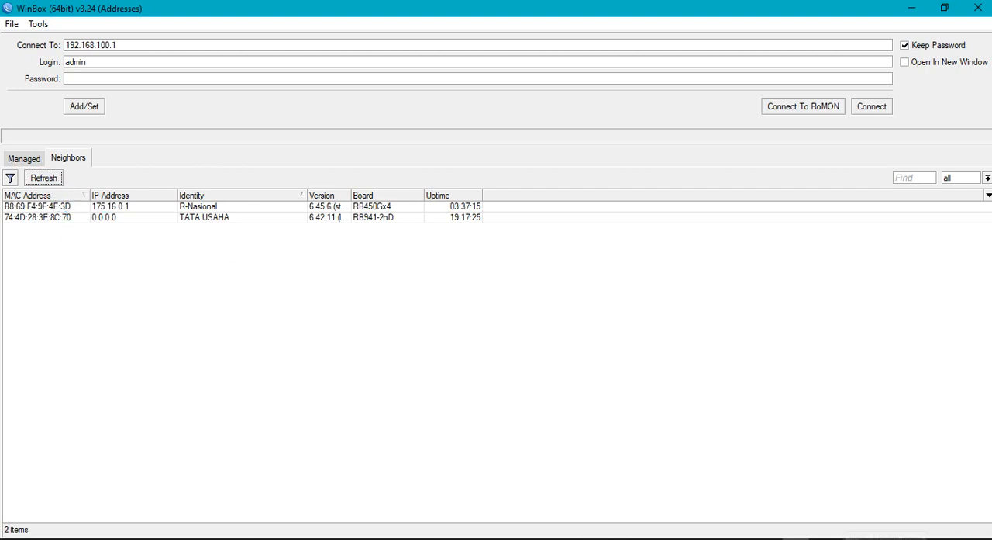
left_click(33, 177)
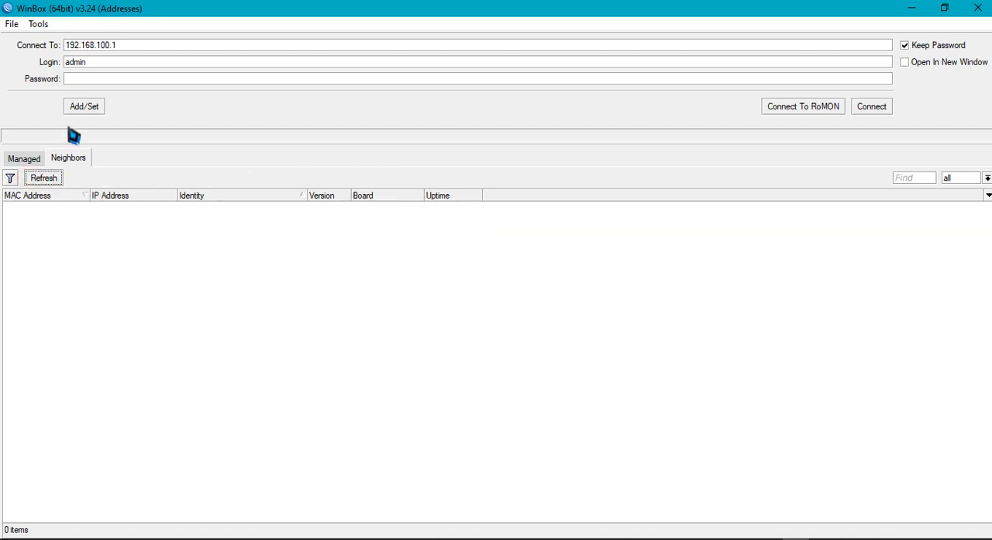
left_click_drag(163, 44, 6, 40)
key("BackSpace")
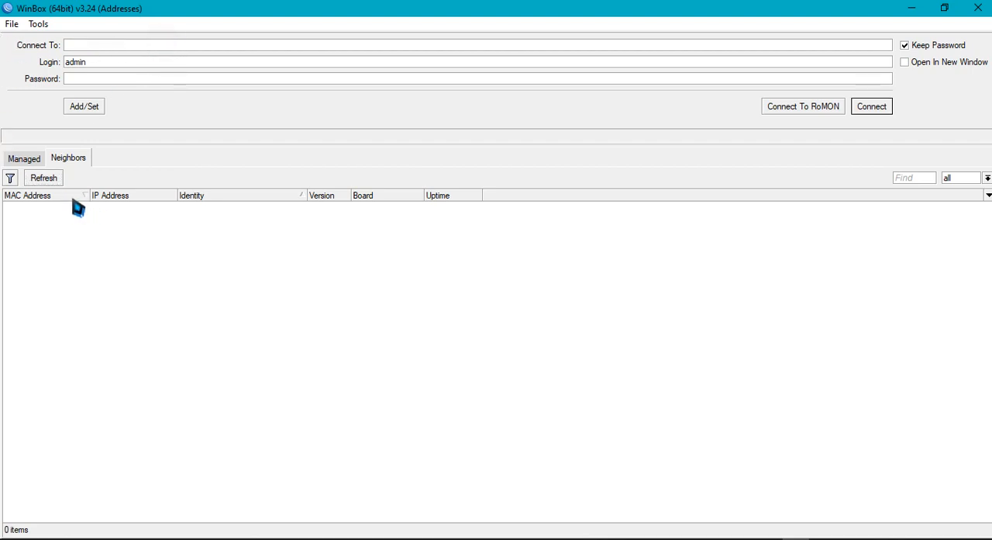
Refresh the Neighbors list repeatedly and reopen it from the Managed list to look for the reset router
left_click(45, 178)
left_click(38, 160)
left_click(70, 161)
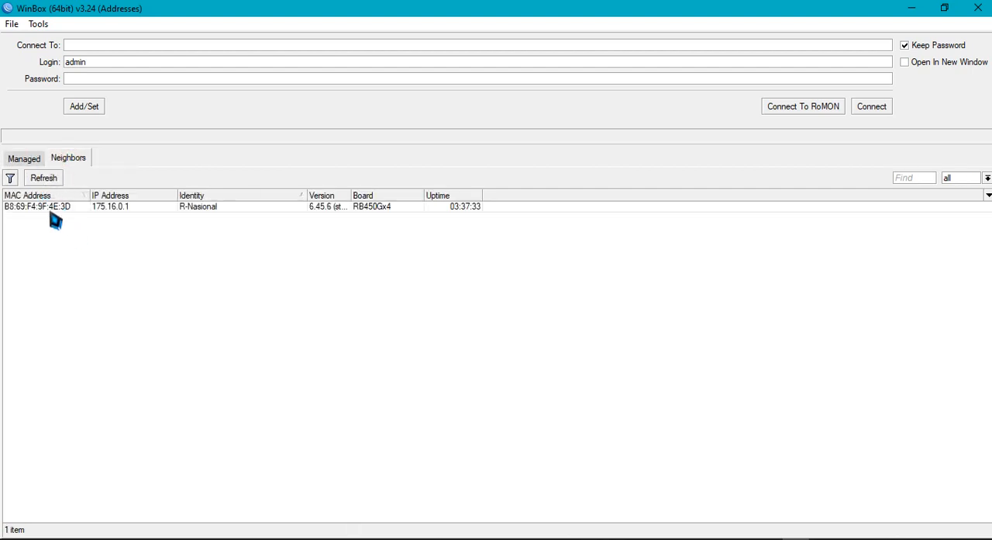
left_click(48, 180)
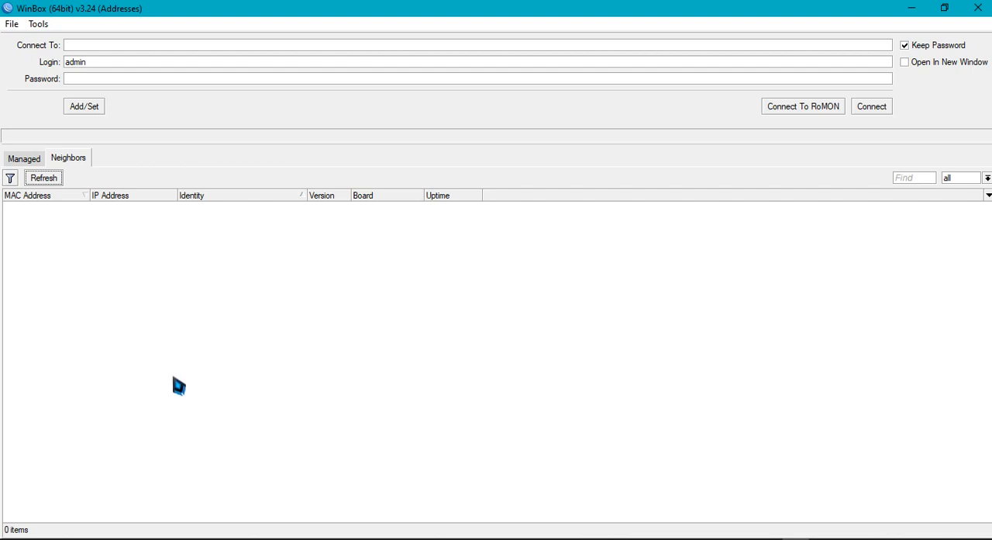
left_click(46, 178)
left_click(46, 179)
left_click(46, 179)
left_click(46, 179)
left_click(47, 180)
left_click(47, 179)
left_click(30, 161)
left_click(68, 159)
left_click(52, 183)
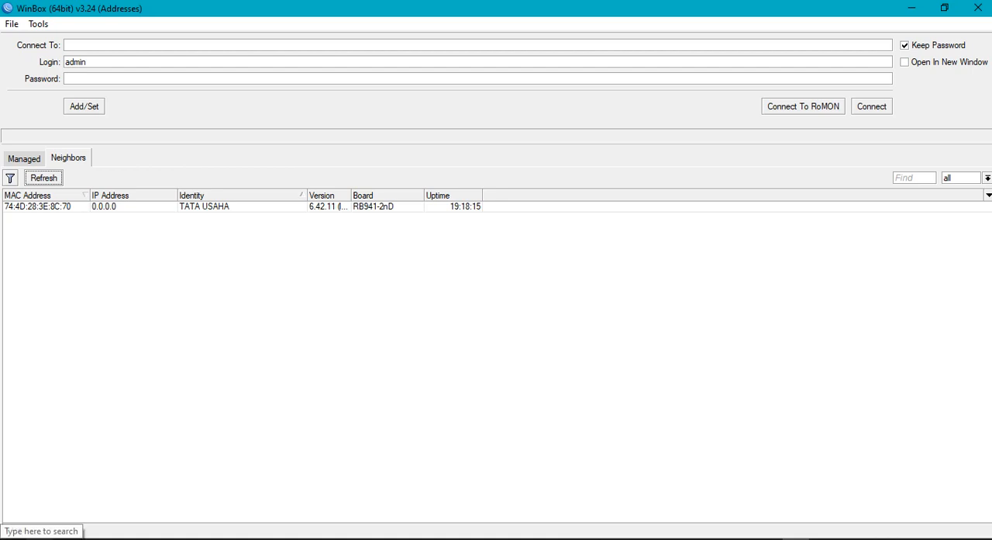
Search Windows for winbox and launch another WinBox window
key("super+s")
type("winbox")
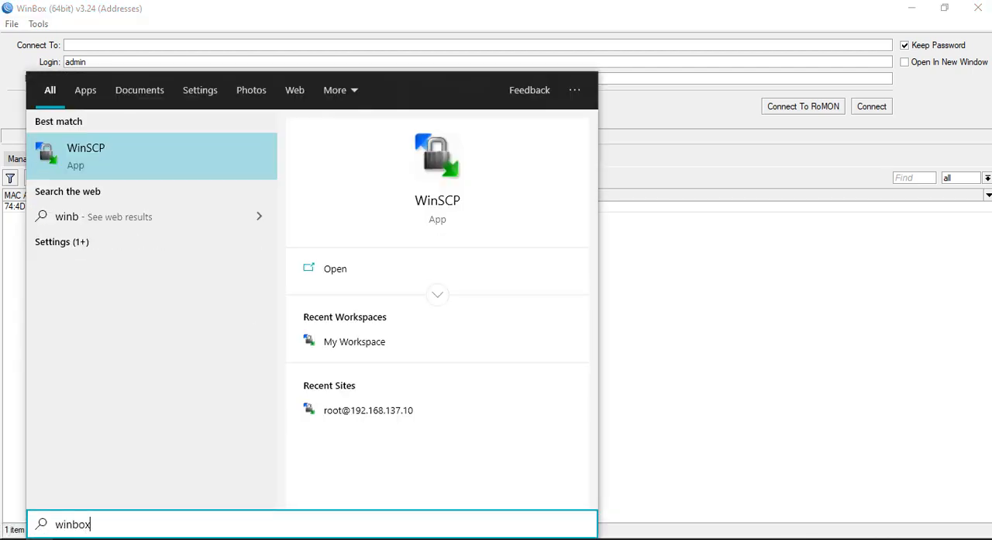
left_click(97, 149)
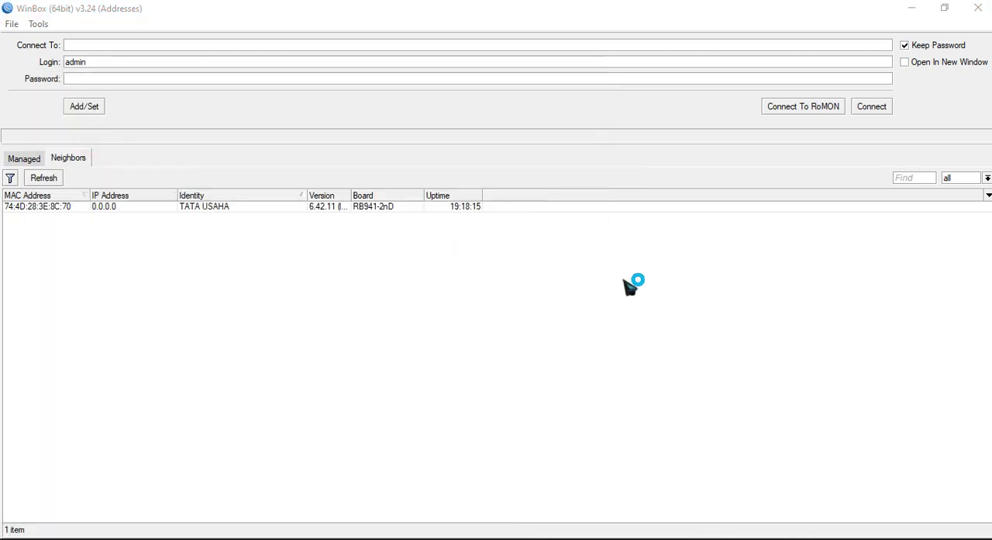
Clear the Connect To address in the new WinBox window, refresh its Neighbors list and minimize the window
left_click(38, 179)
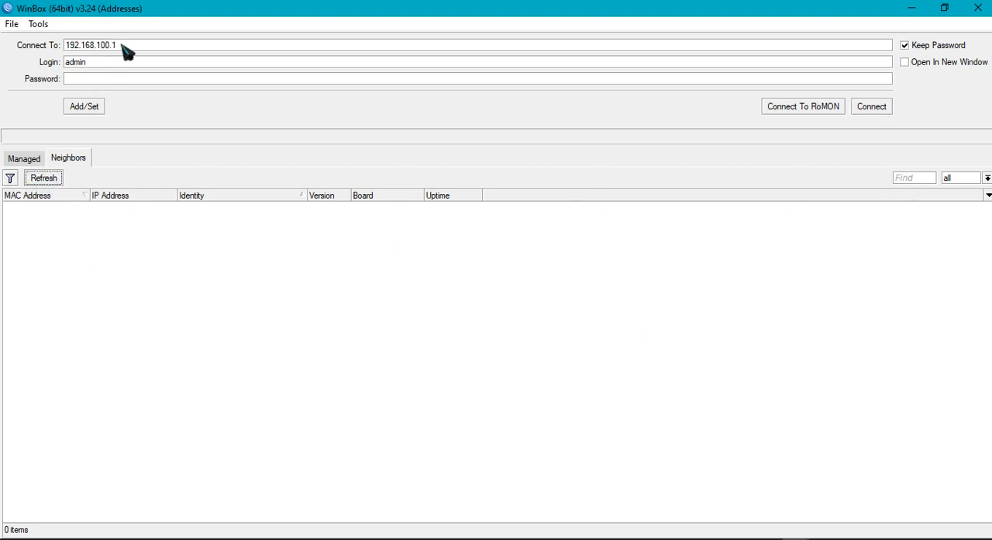
left_click_drag(127, 46, 3, 45)
key("BackSpace")
left_click(47, 179)
left_click(911, 17)
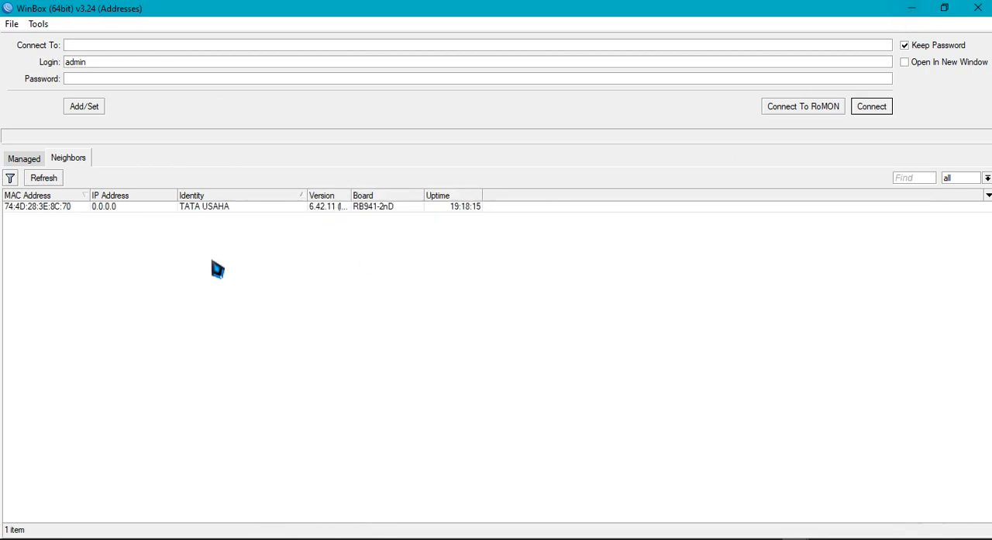
Refresh the Neighbors list again in the original WinBox window
left_click(39, 181)
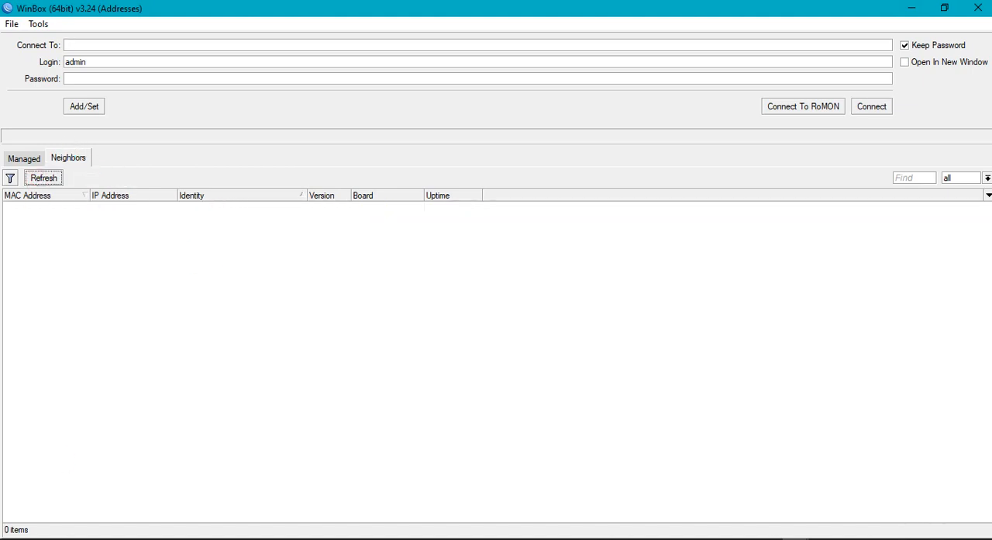
left_click(42, 178)
left_click(54, 179)
Switch to the Windows Network & Internet settings and open the adapter options from the Ethernet page
left_click(850, 538)
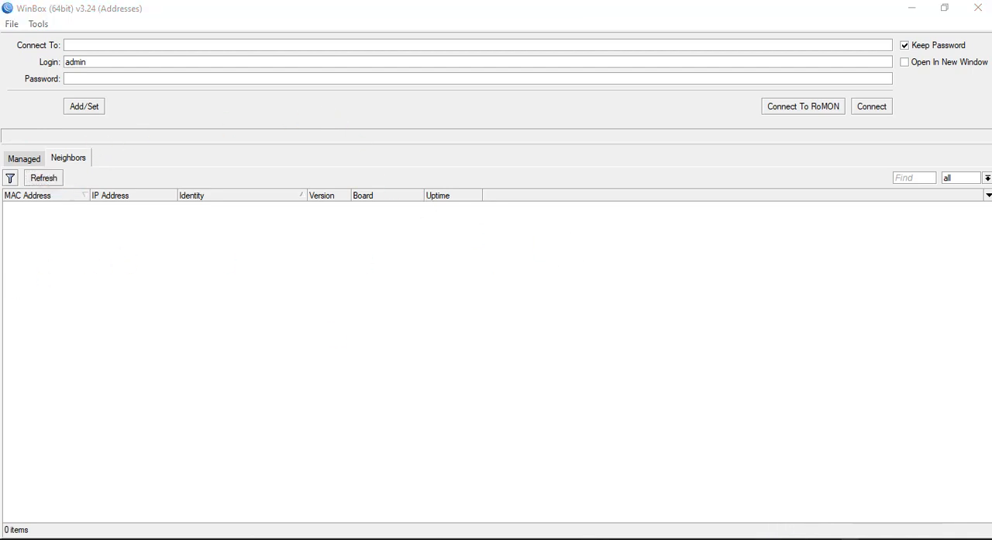
right_click(810, 525)
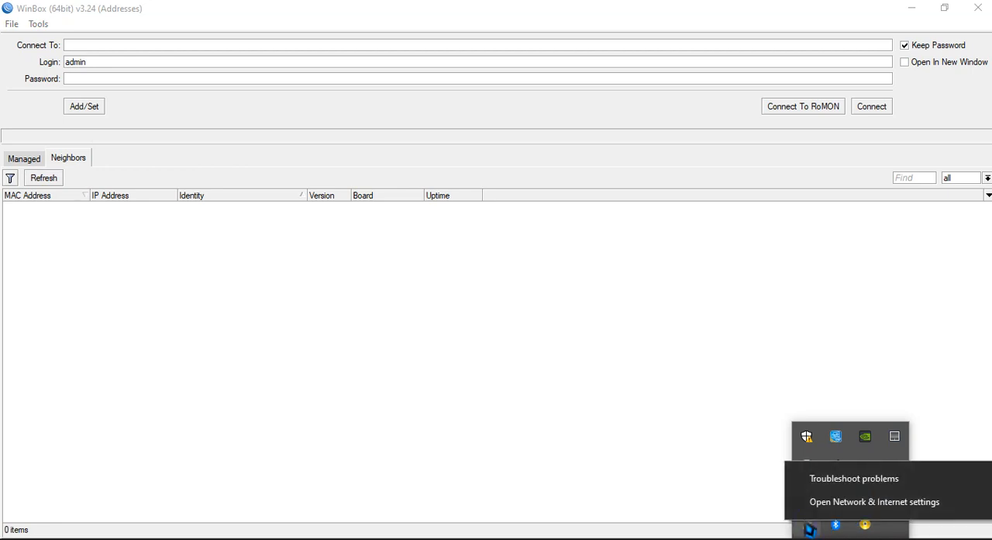
left_click(821, 504)
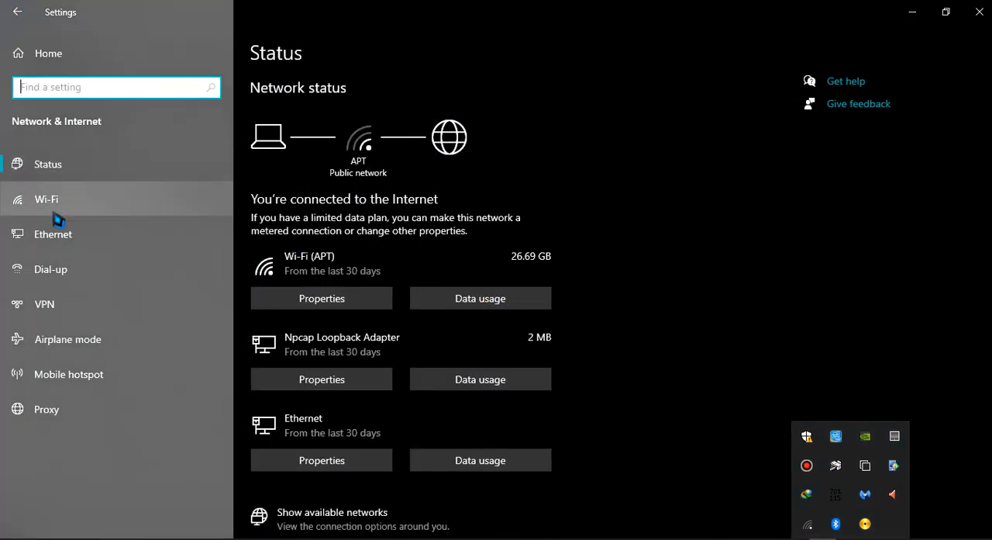
left_click(65, 246)
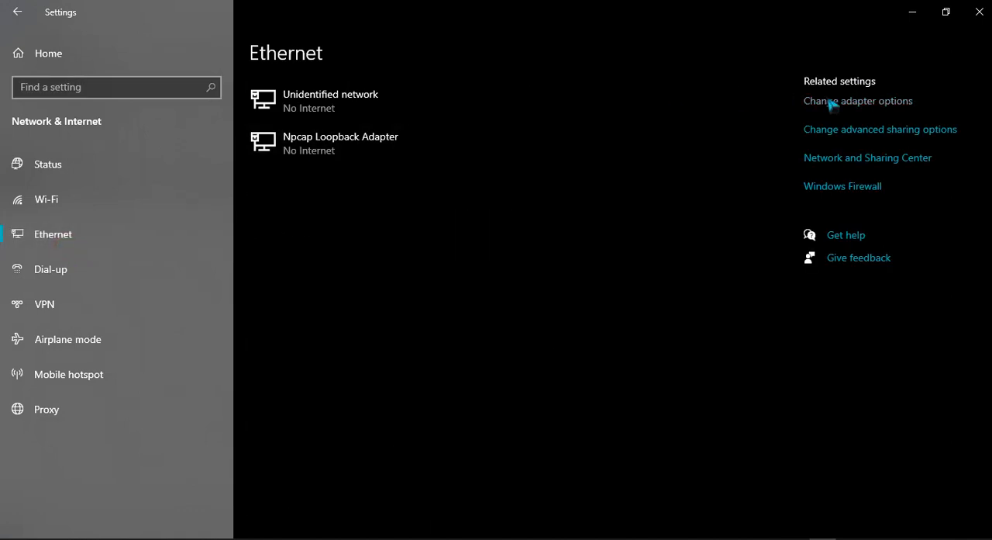
left_click(924, 104)
double_click(404, 200)
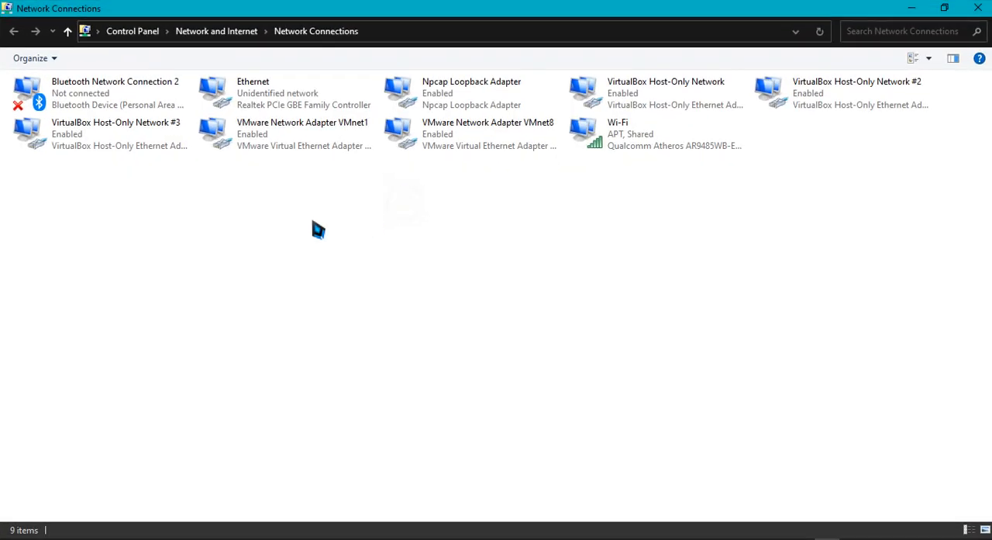
Open the Internet Protocol Version 4 properties of the Ethernet adapter and choose to use a manually specified IP address
left_click(248, 102)
right_click(250, 99)
left_click(282, 242)
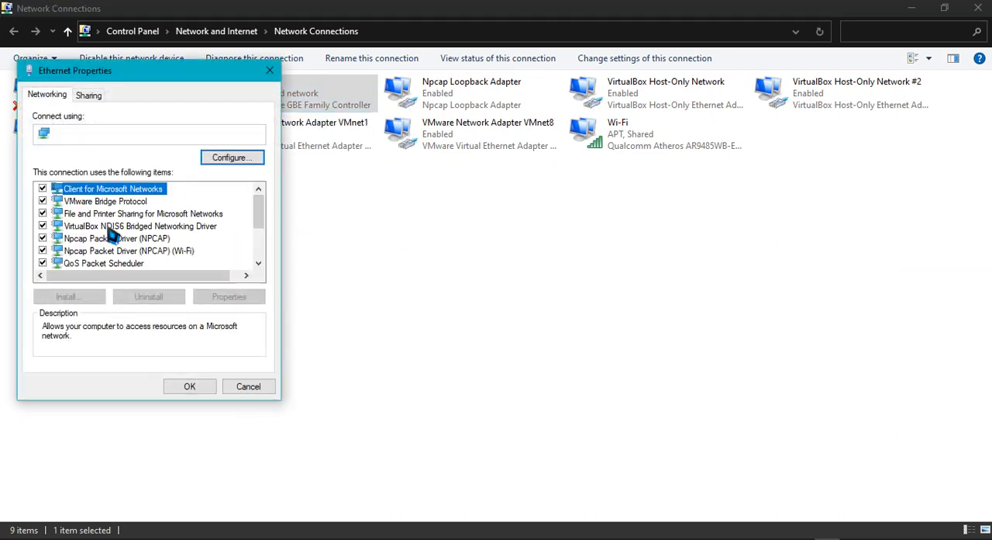
scroll(144, 255, "down", 3)
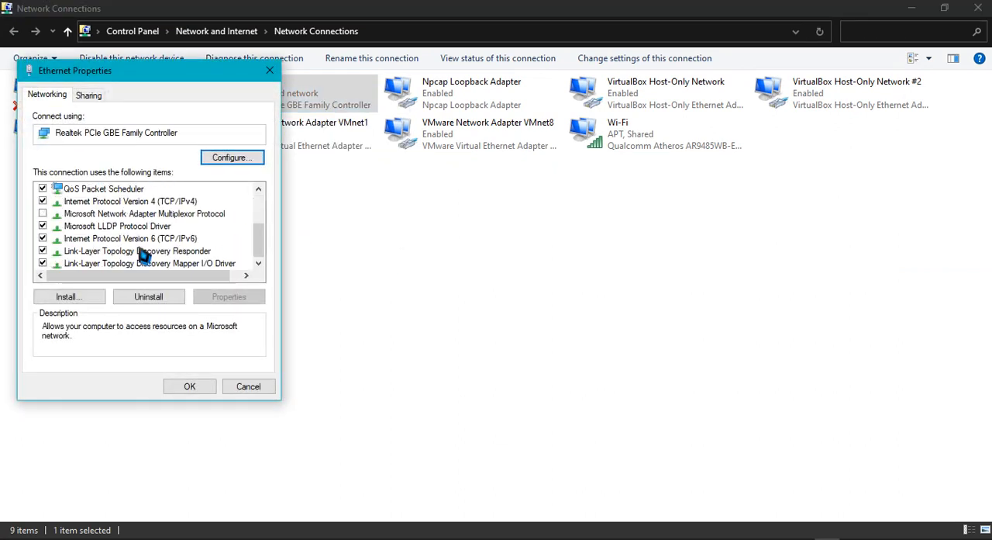
double_click(163, 216)
left_click(98, 232)
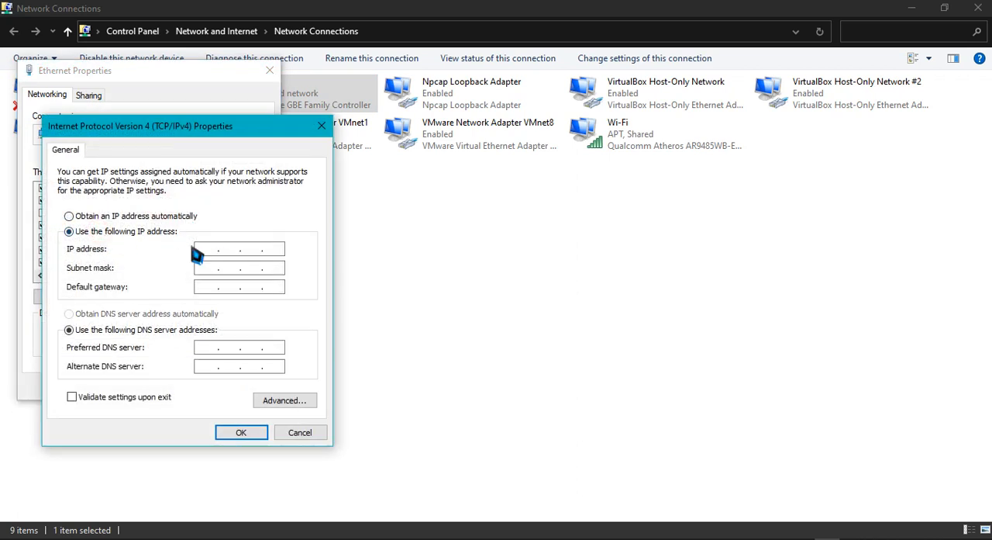
Set the Ethernet adapter's IP address to 192.168.88.10 with subnet mask 255.255.255.0, apply it and minimize Network Connections
left_click(202, 249)
type("192 . 168 . 88 .")
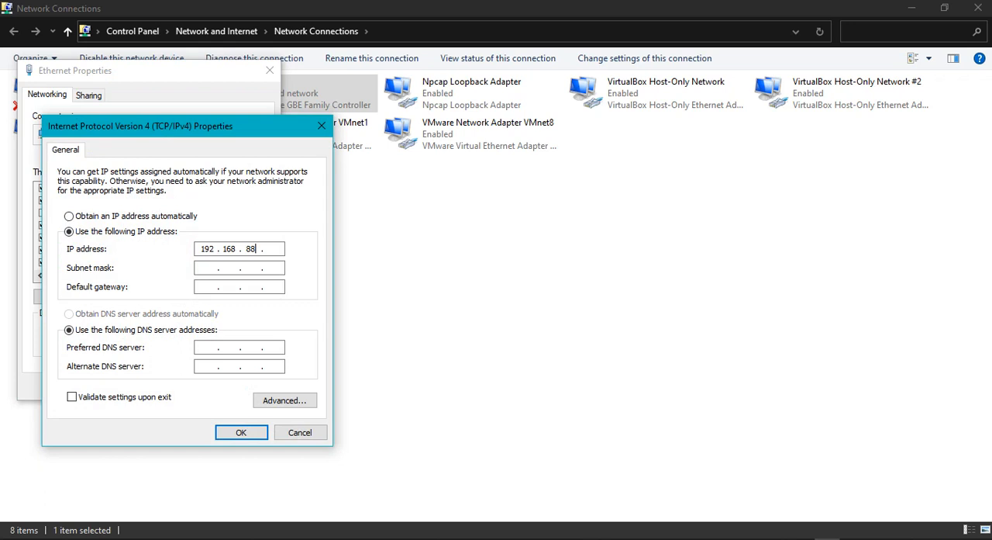
key("Tab")
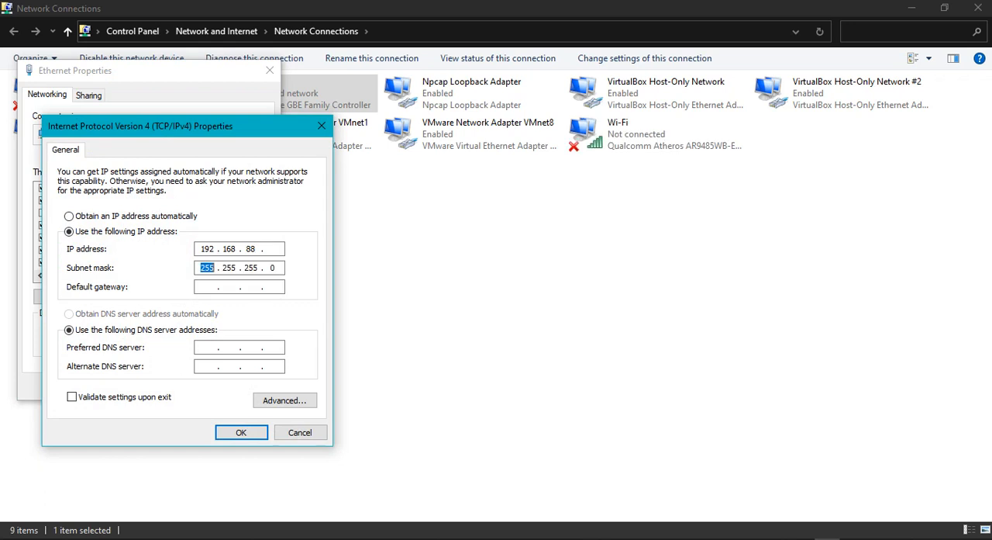
left_click(276, 248)
type("10")
left_click(240, 433)
left_click(191, 387)
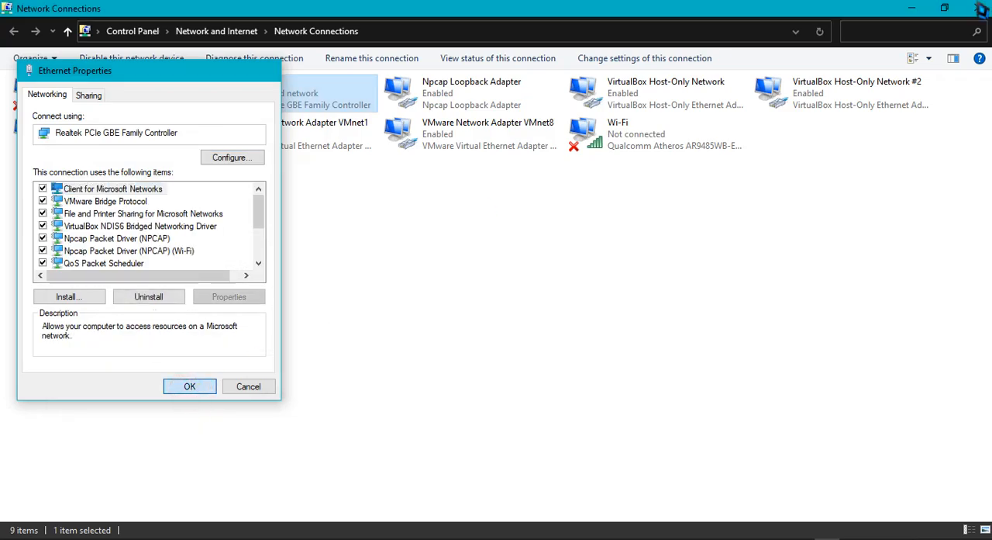
left_click(918, 10)
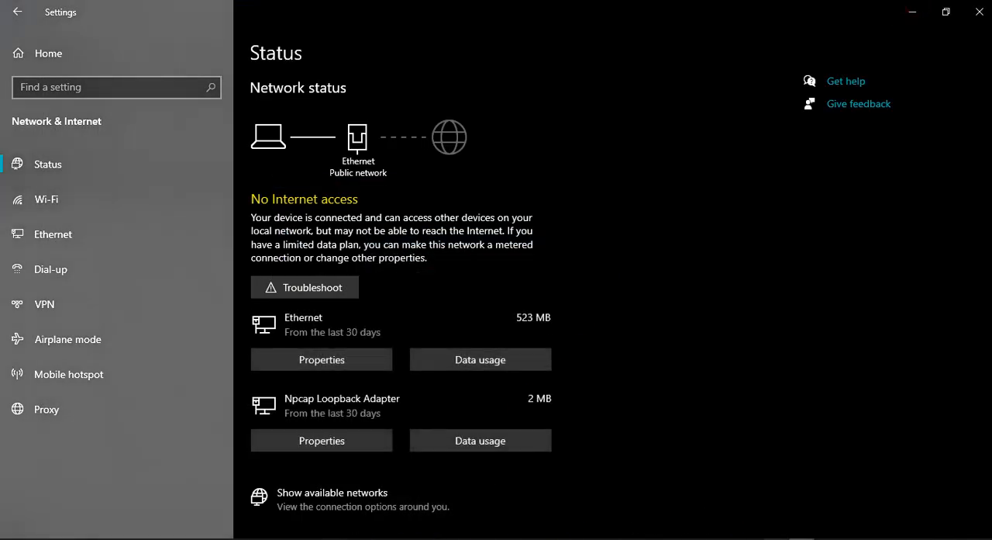
Switch back to WinBox and refresh the Neighbors list to find the reset MikroTik router
mouse_move(776, 500)
left_click(724, 496)
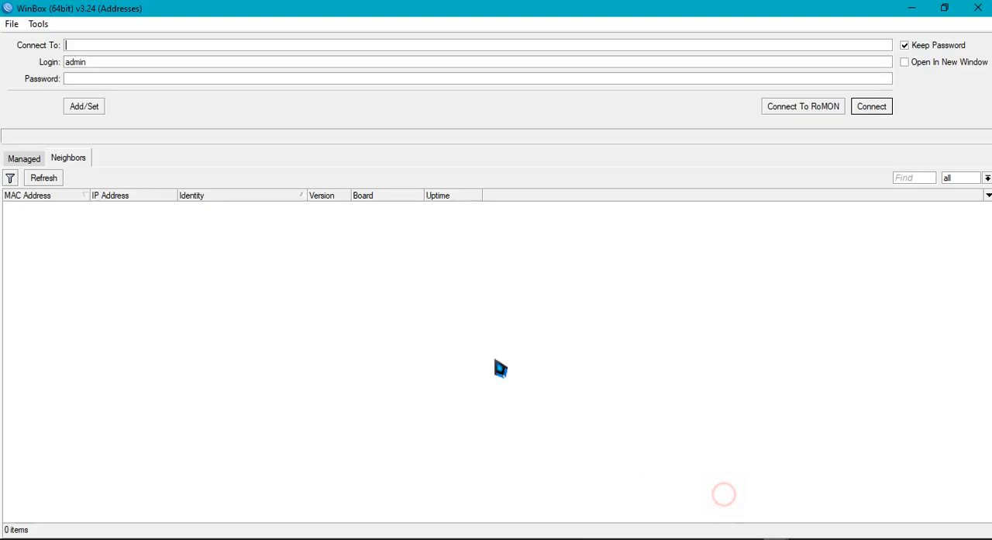
left_click(43, 178)
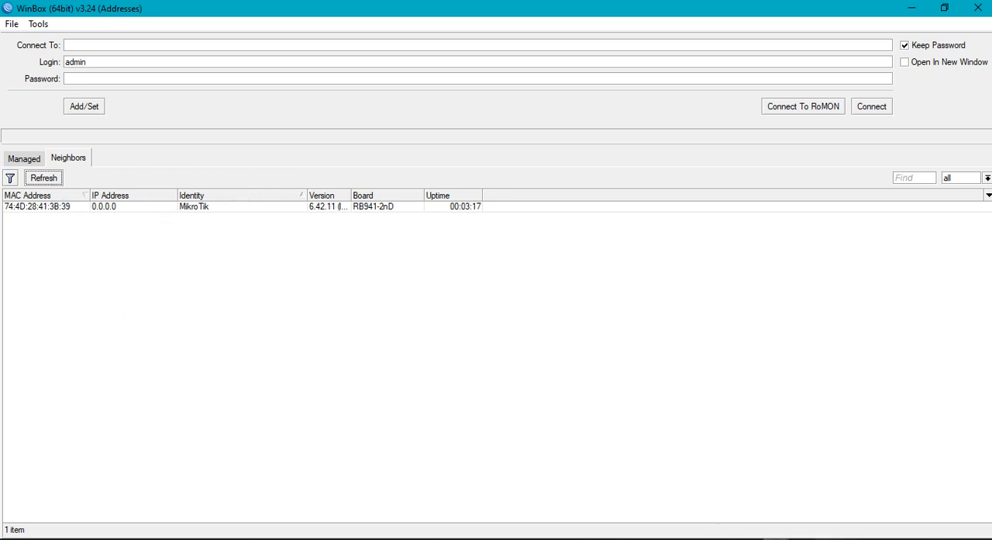
Switch to Network Connections and check the Ethernet adapter's IPv4 address settings, closing the dialogs without changes
left_click(827, 539)
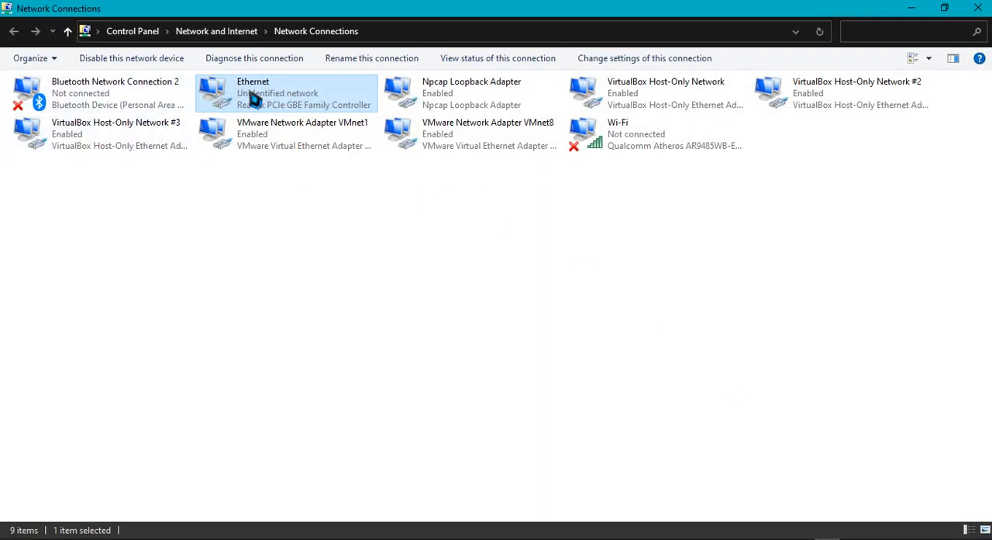
right_click(254, 97)
left_click(282, 230)
scroll(155, 244, "down", 2)
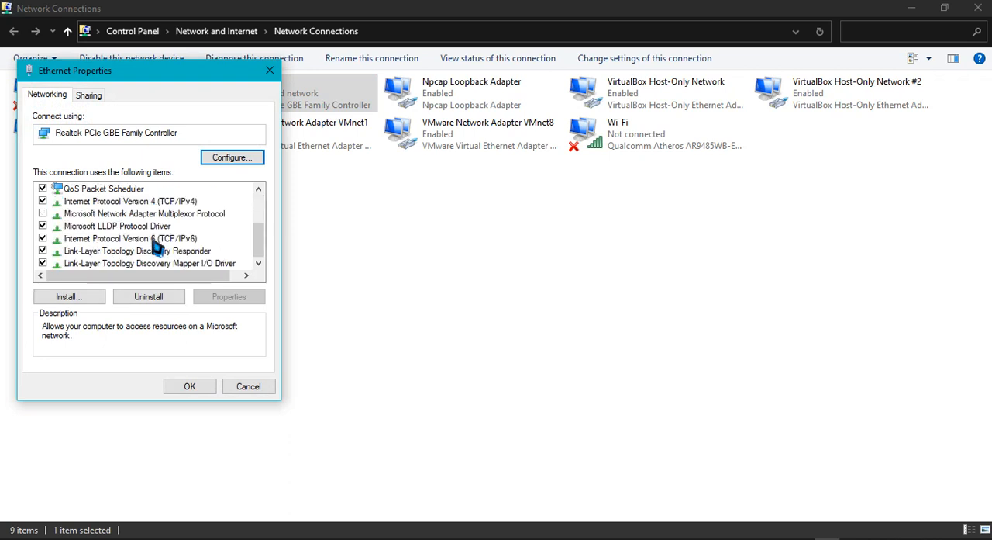
double_click(155, 203)
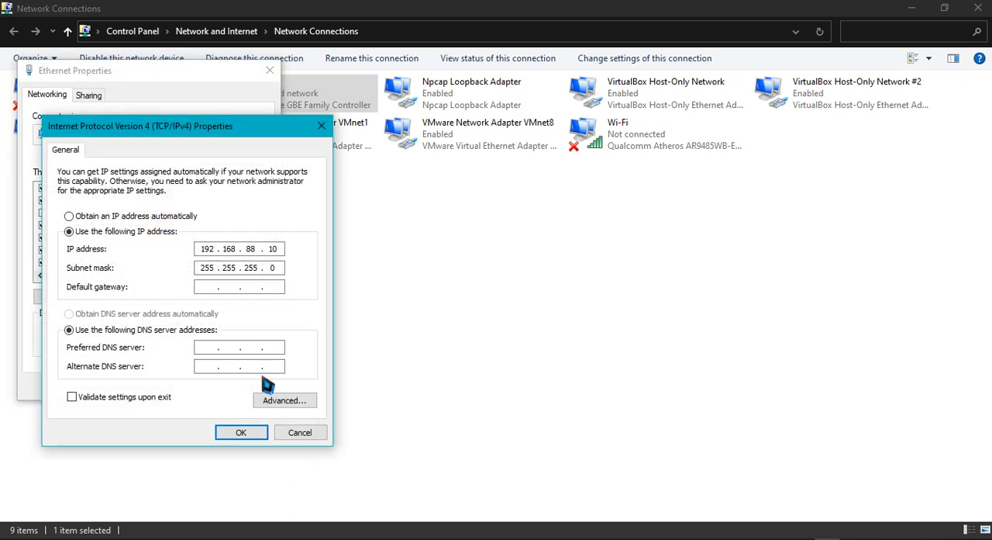
left_click(309, 439)
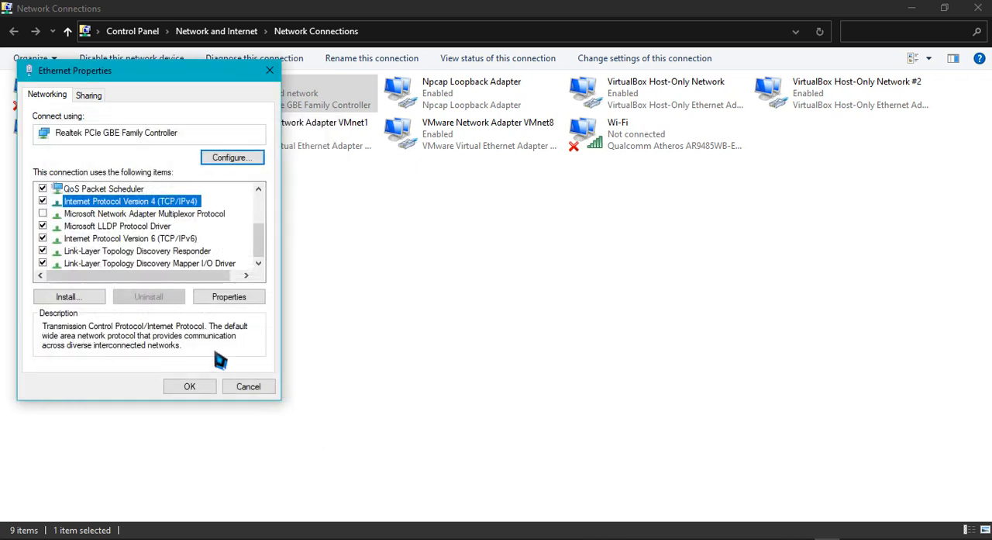
left_click(246, 387)
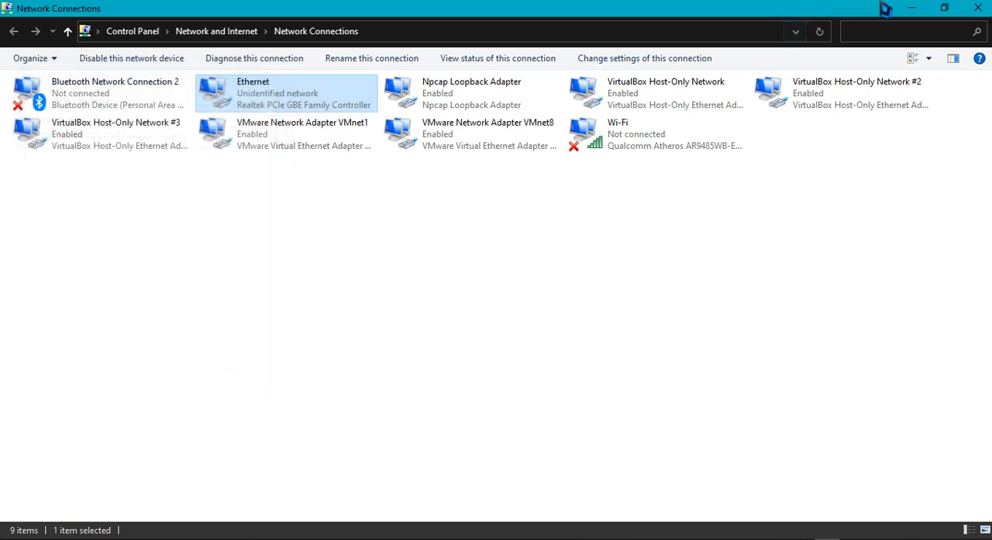
Return to WinBox, connect to the MikroTik neighbor by MAC address 74:4D:28:41:3B:39 as admin, and maximize the session window
left_click(911, 7)
left_click(48, 206)
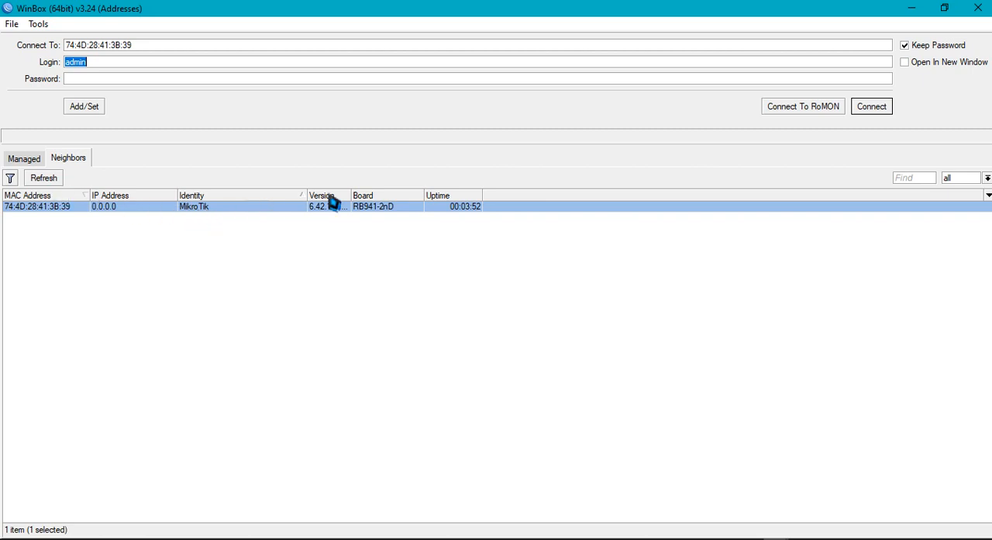
left_click(872, 109)
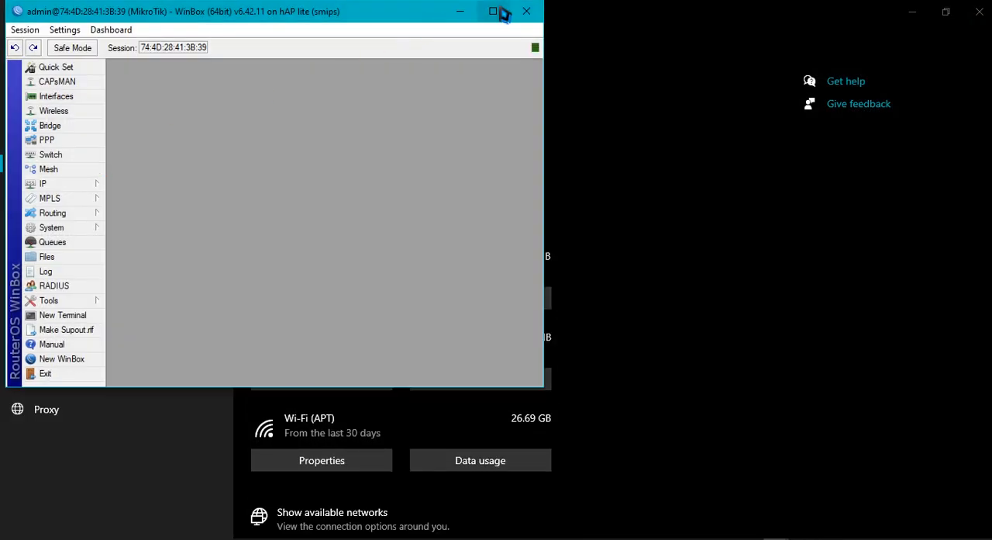
left_click(502, 13)
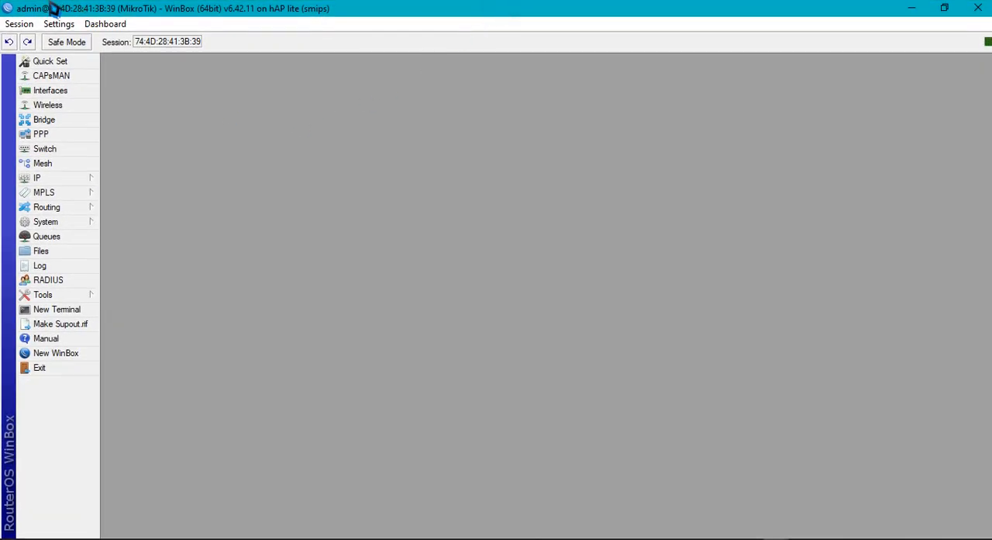
Set the router's system identity to Router UKK and apply it
left_click(93, 224)
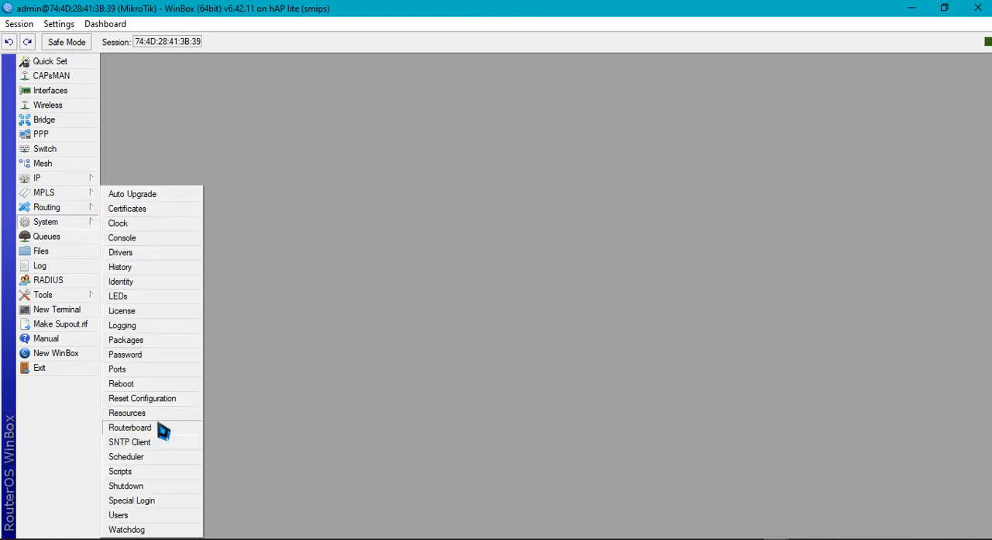
left_click(176, 281)
left_click(544, 279)
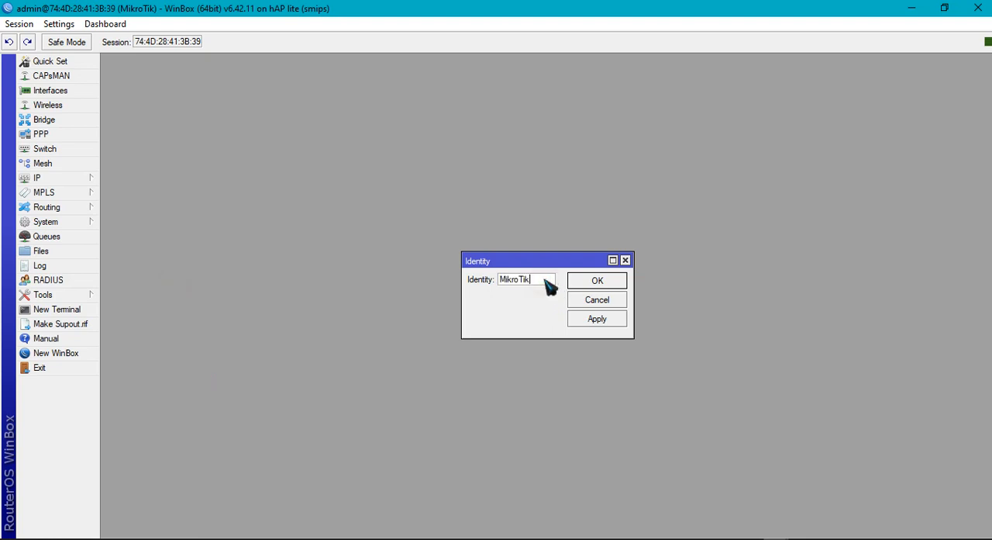
left_click_drag(543, 281, 414, 282)
left_click(588, 326)
left_click(595, 281)
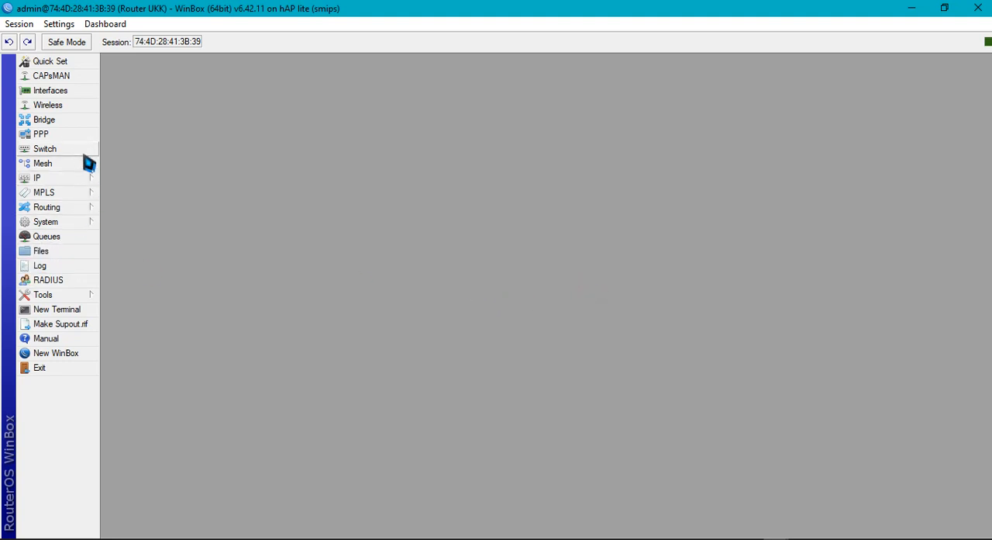
Open the router's interface list, check ether1 and ether2, and close the list
left_click(52, 91)
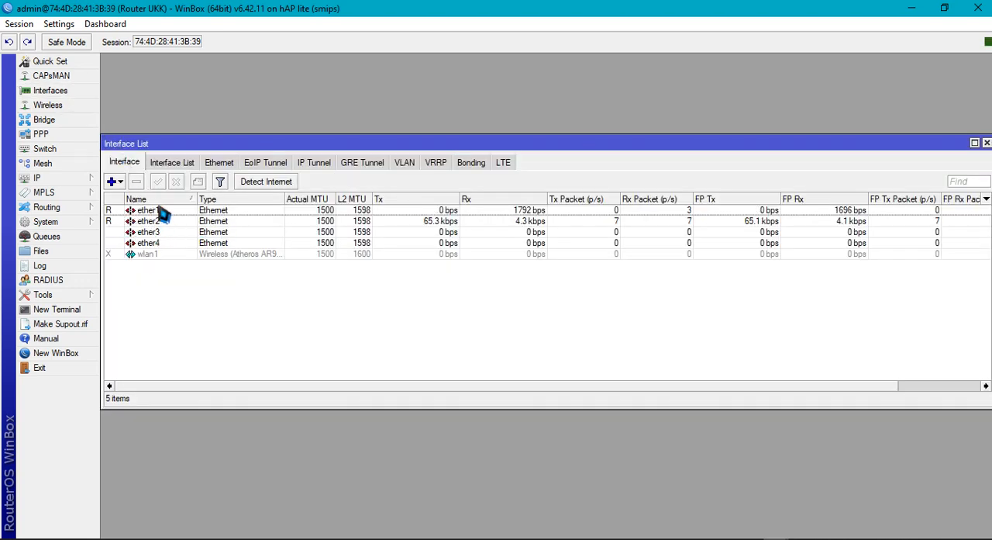
left_click(115, 212)
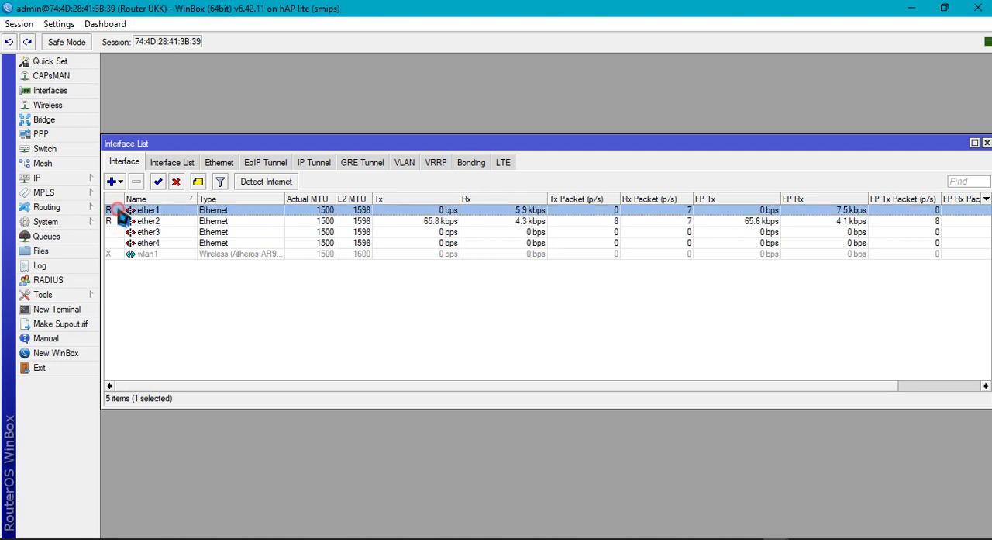
left_click(118, 220)
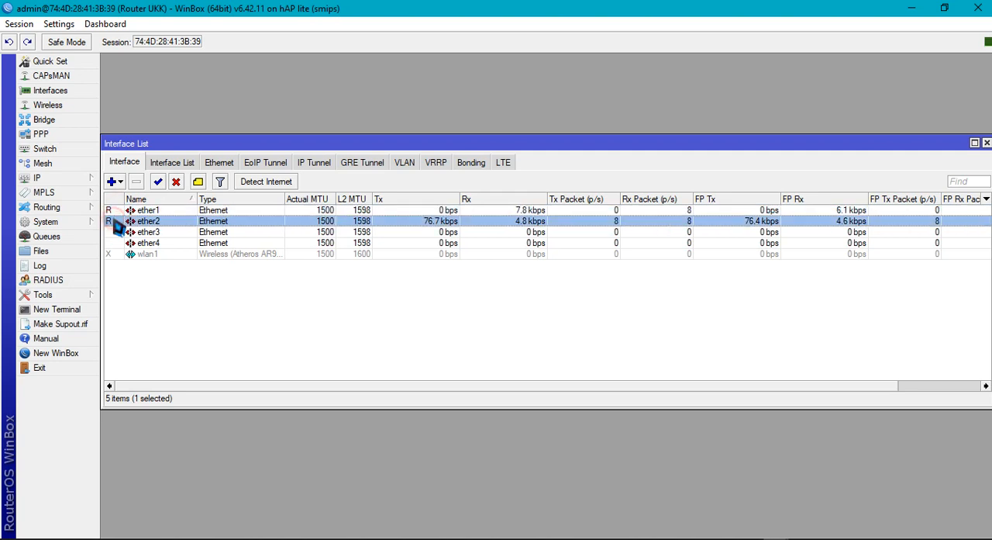
left_click(939, 149)
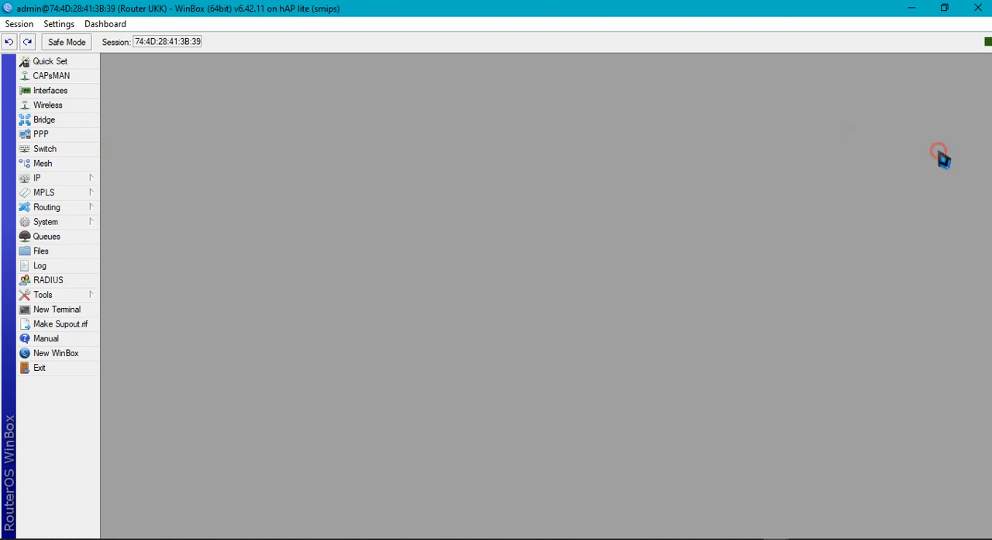
Add a DHCP client on interface ether1, keeping Use Peer DNS, Use Peer NTP and the default route enabled
left_click(81, 181)
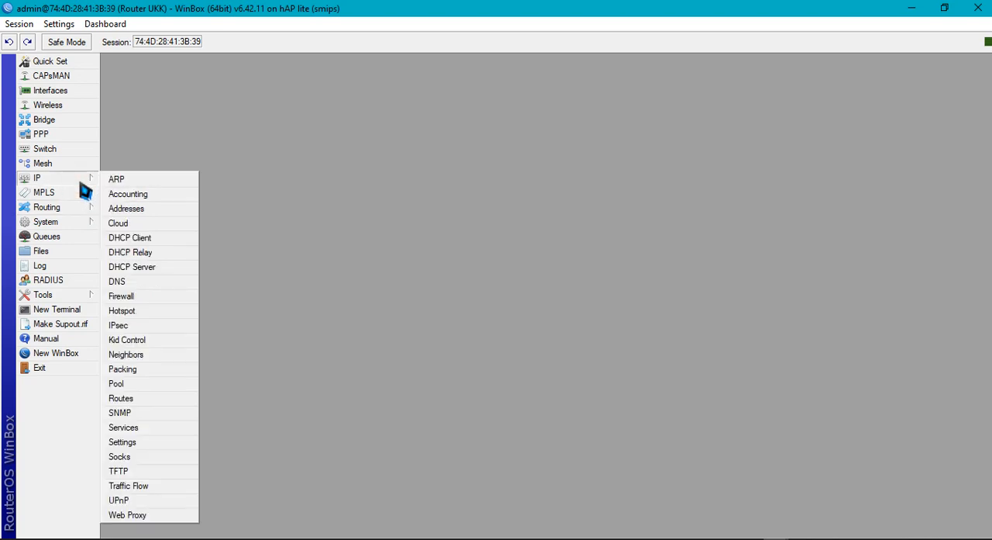
left_click(152, 240)
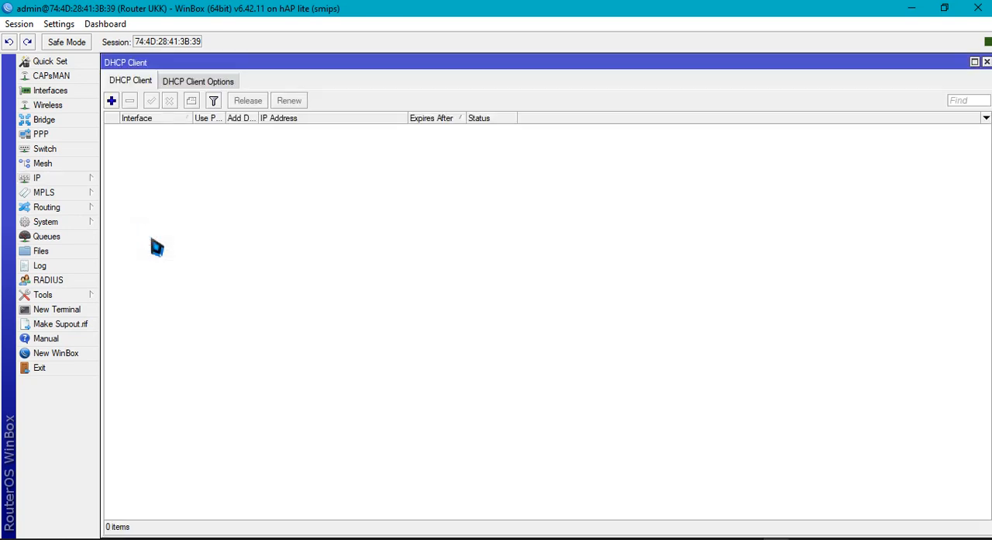
left_click(112, 101)
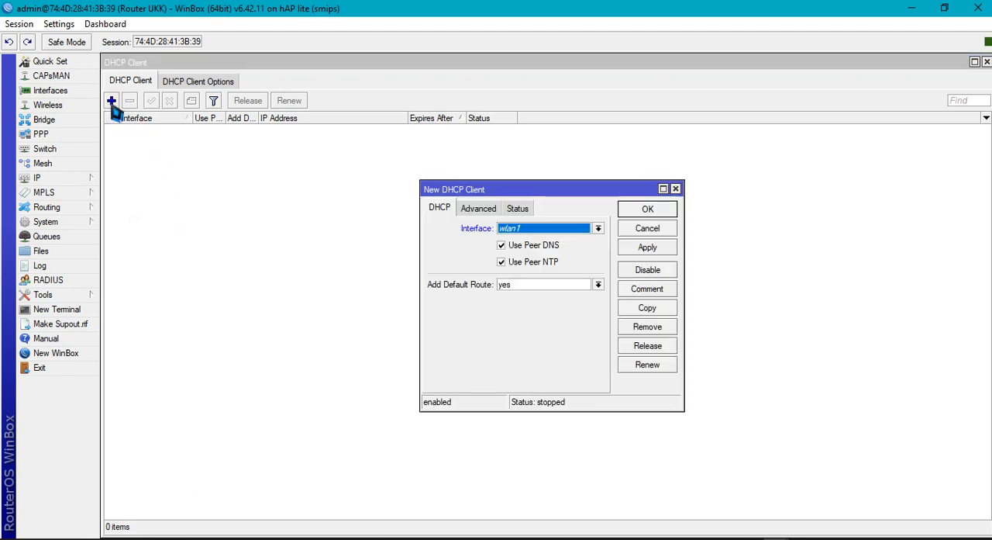
left_click(598, 228)
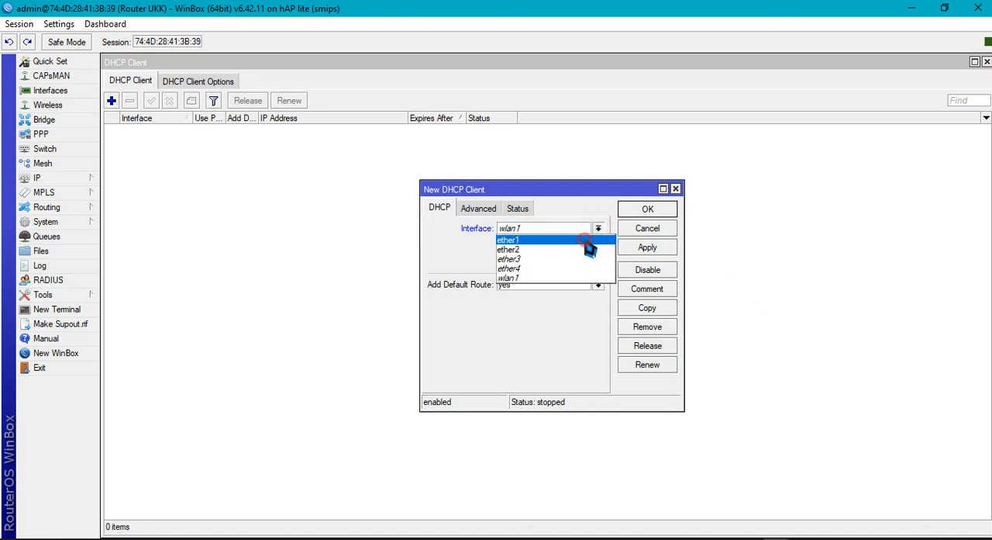
left_click(589, 240)
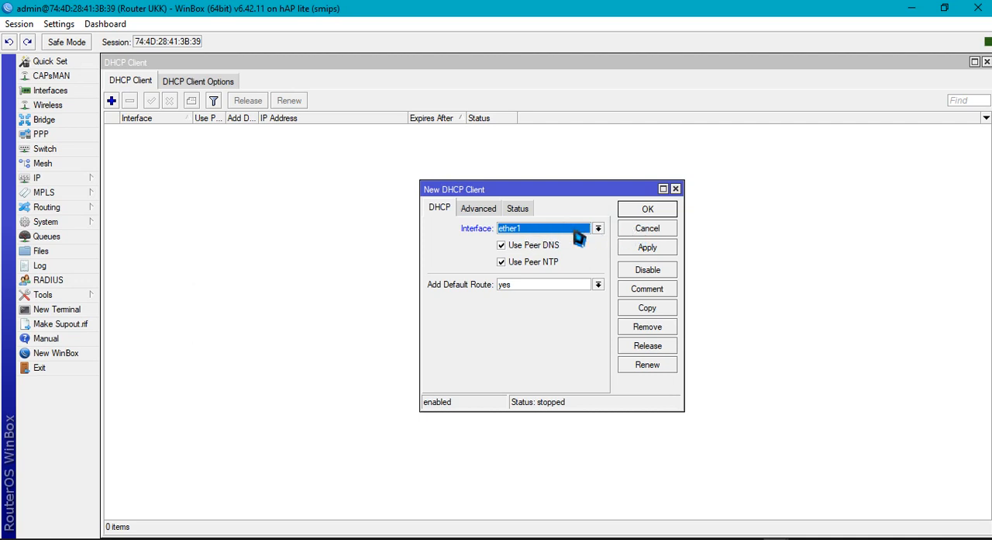
left_click(653, 248)
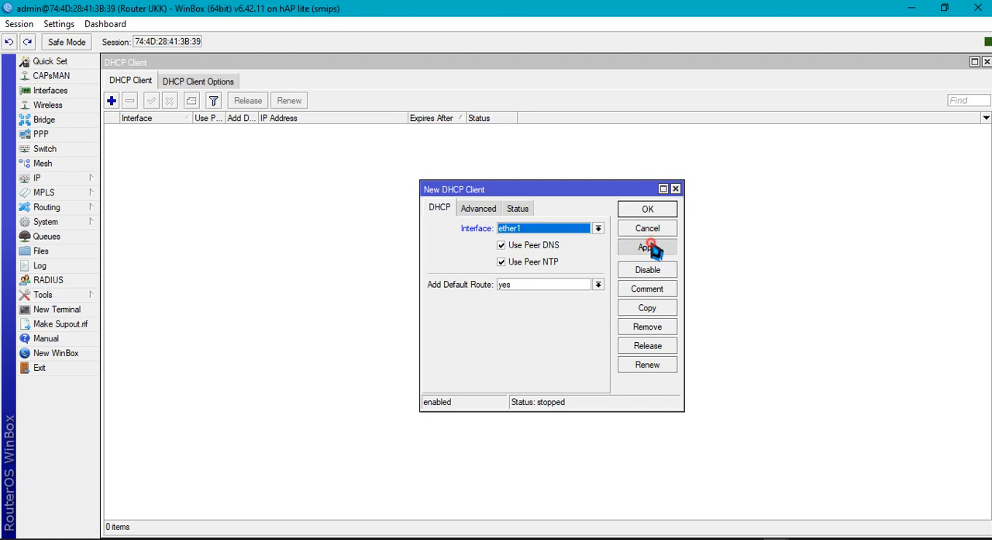
left_click(653, 211)
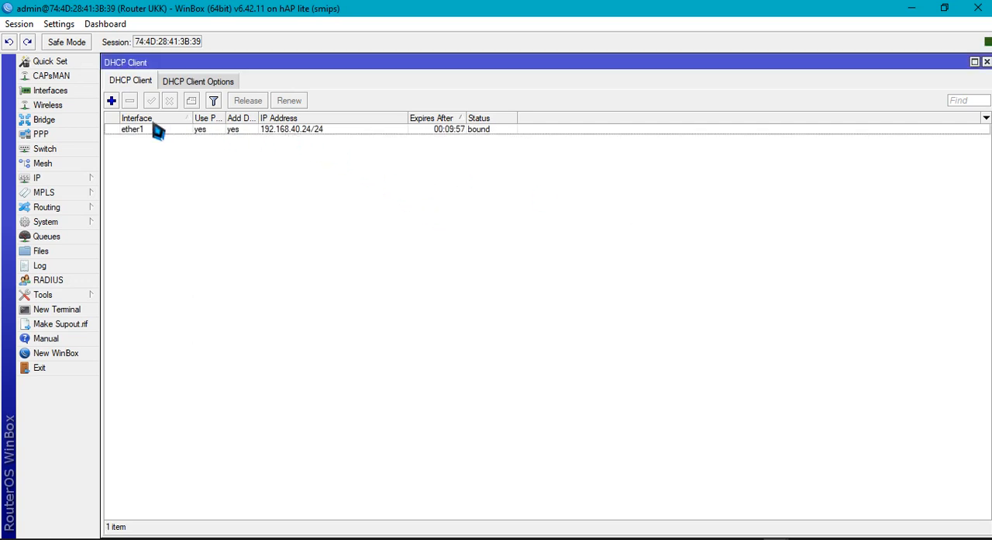
Replace the ether1 DHCP client by removing the entry and adding a new one on ether1 with the default options
left_click(262, 131)
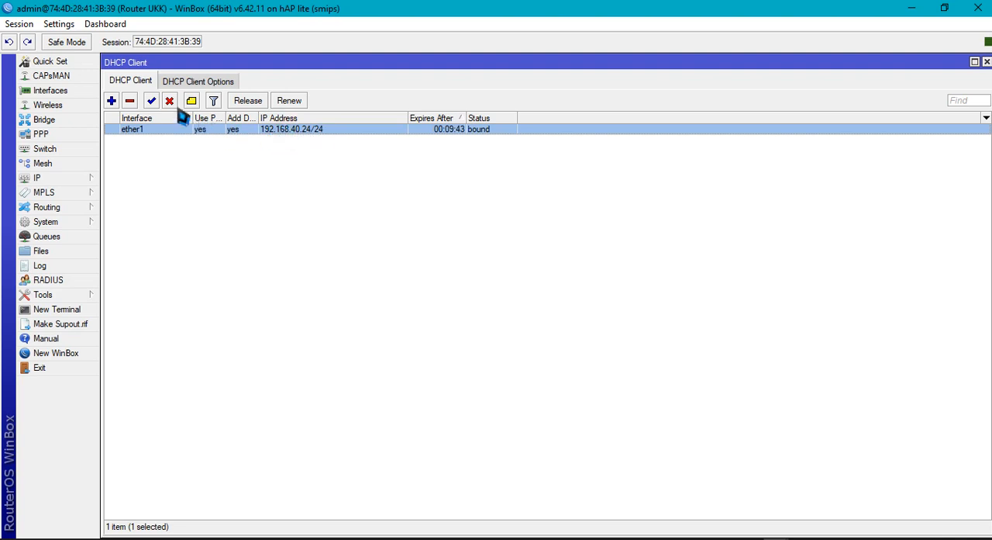
left_click(129, 101)
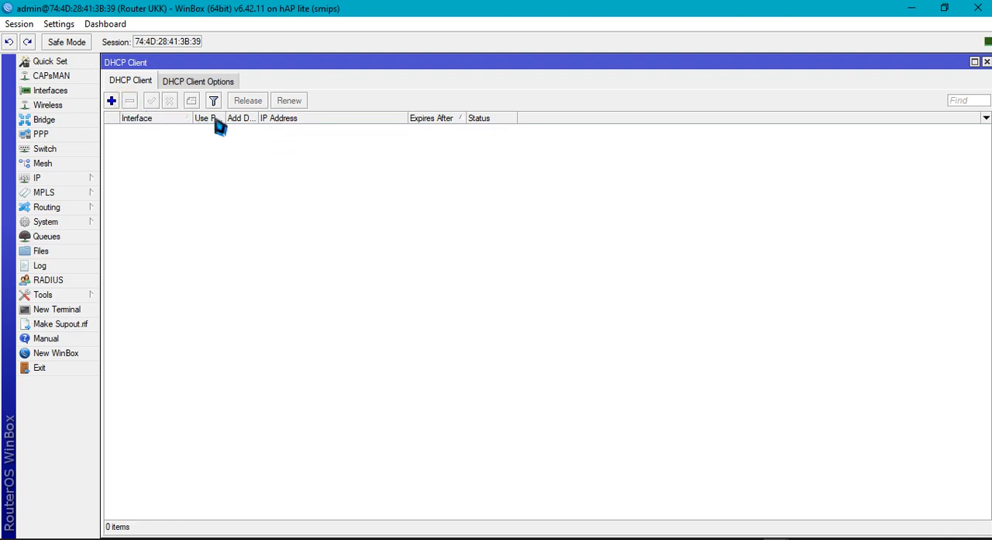
left_click(110, 101)
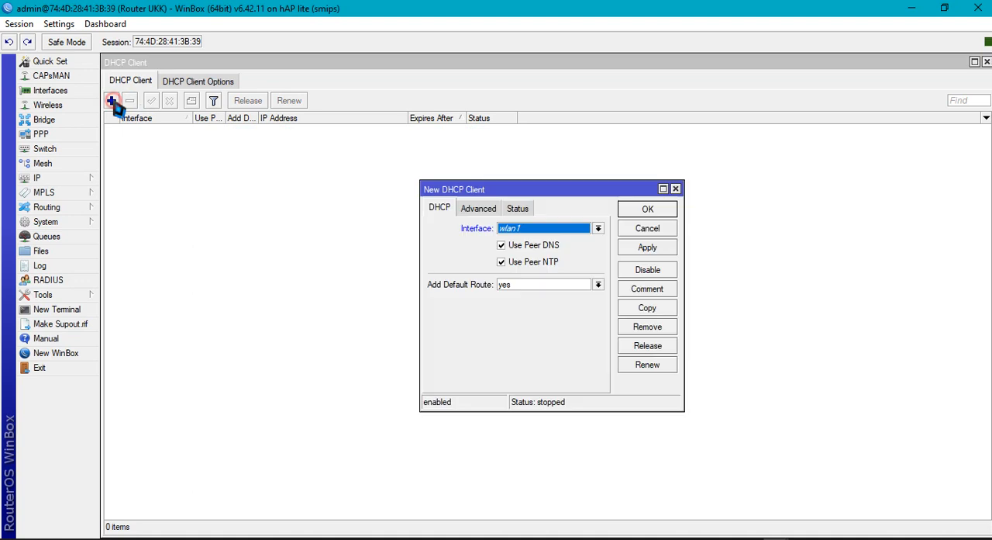
left_click(584, 228)
left_click(568, 237)
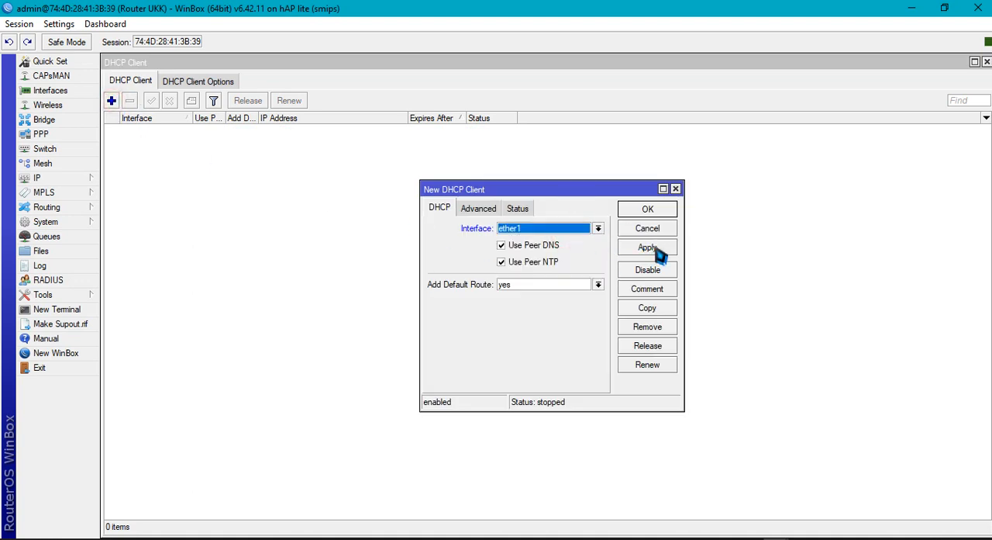
left_click(658, 248)
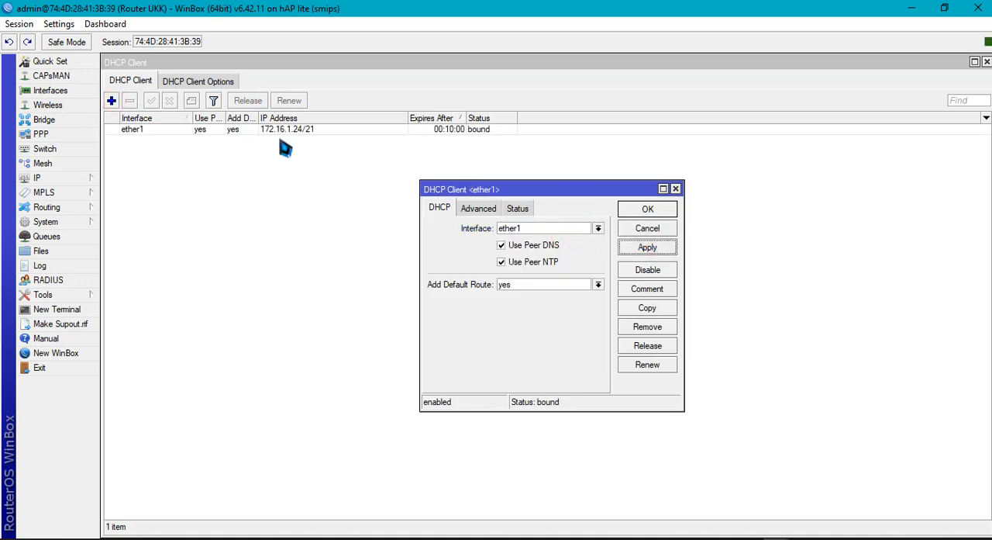
left_click(642, 210)
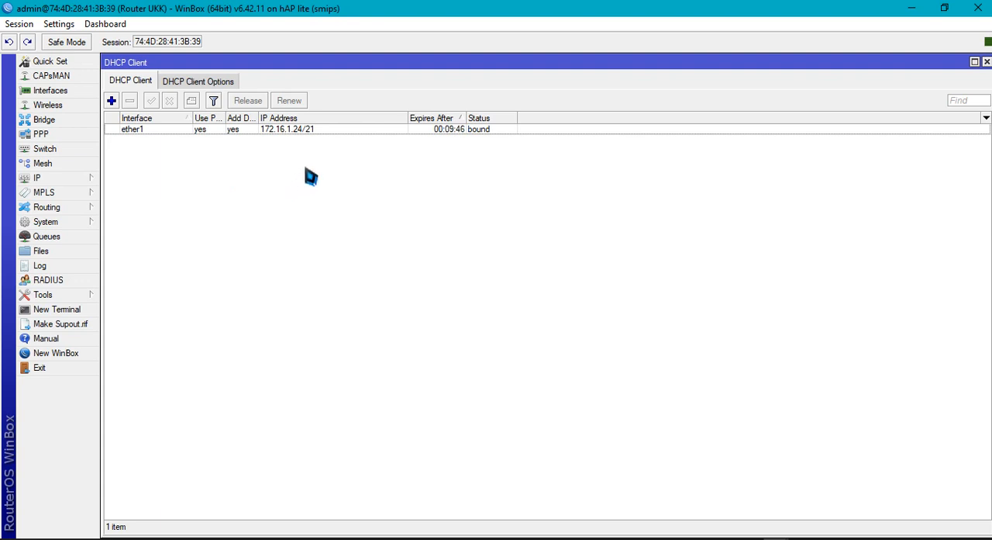
Ping google.com from a new router terminal to test internet access, and close the terminal and DHCP Client windows
left_click(281, 130)
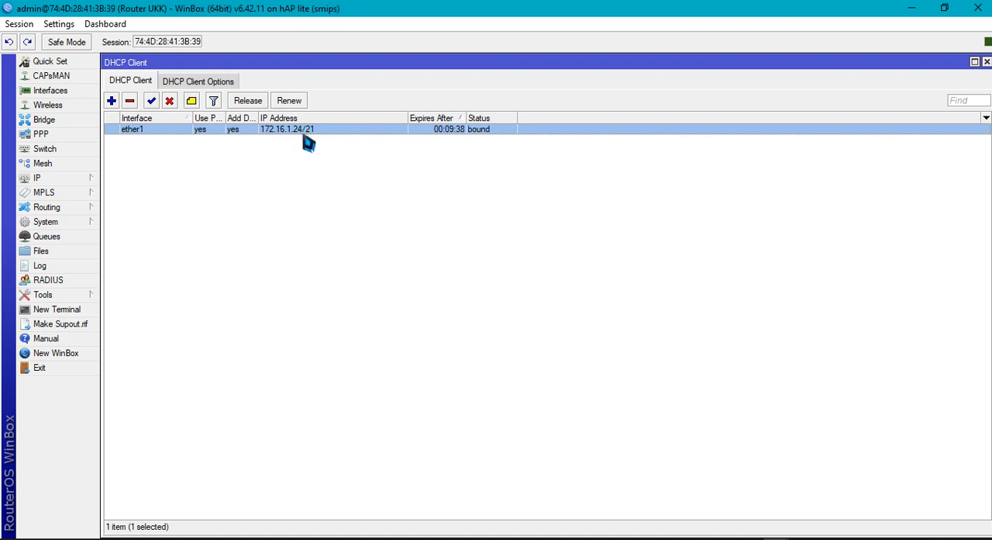
left_click(66, 307)
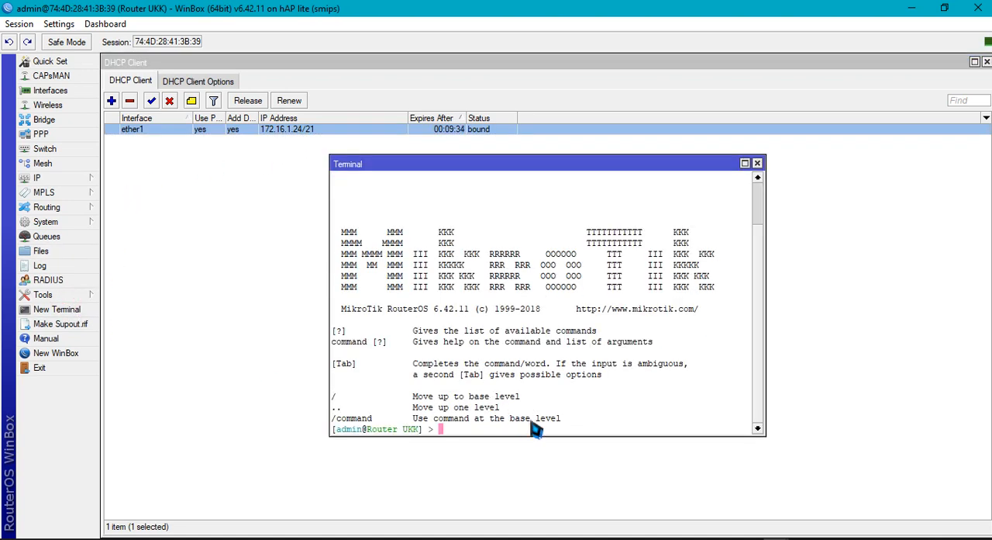
type("ping google.com")
key("Return")
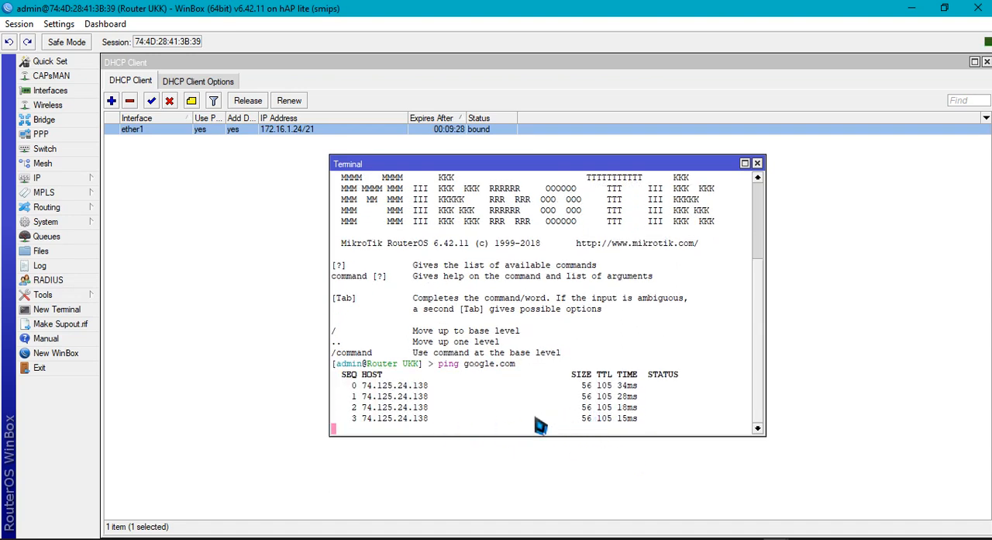
left_click(757, 164)
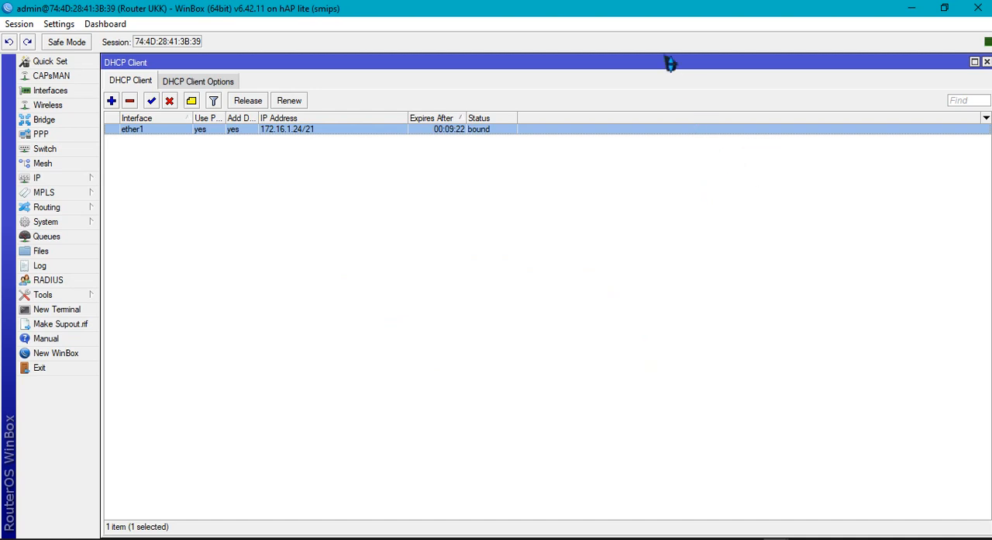
left_click_drag(659, 62, 580, 101)
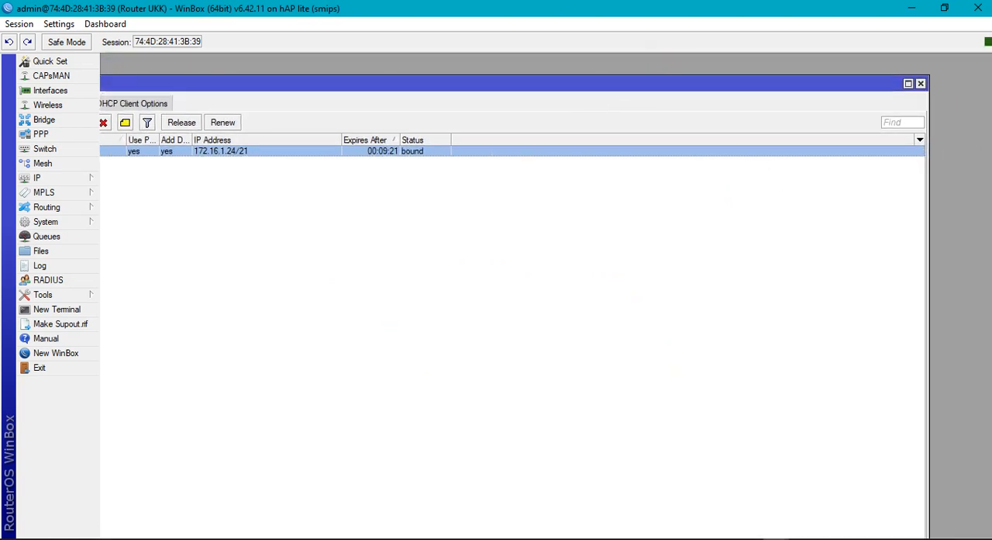
left_click(921, 84)
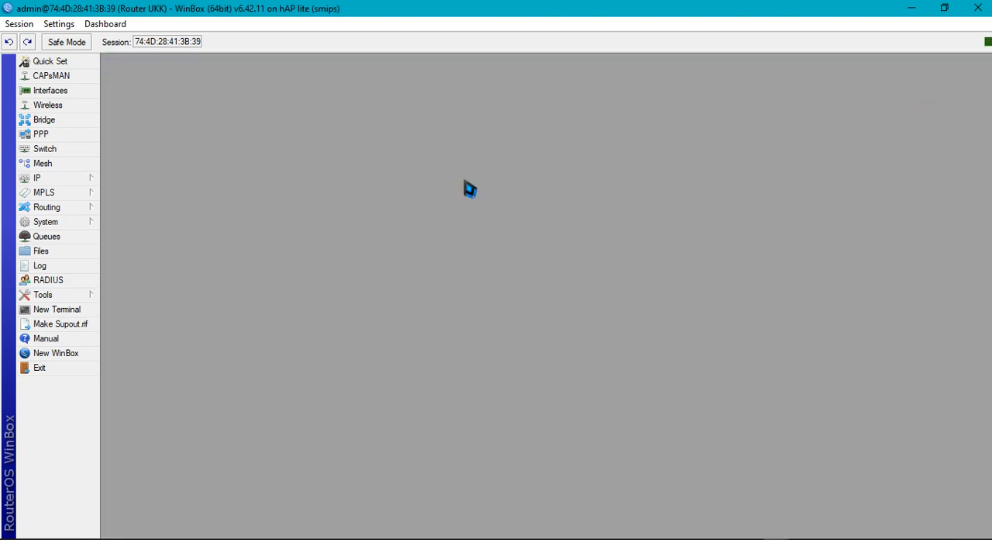
left_click(80, 179)
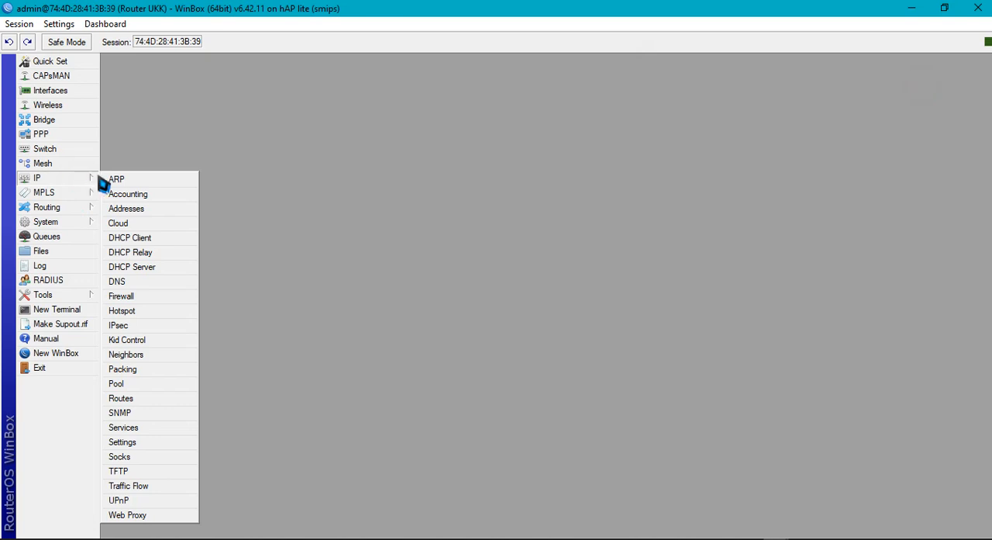
left_click(133, 209)
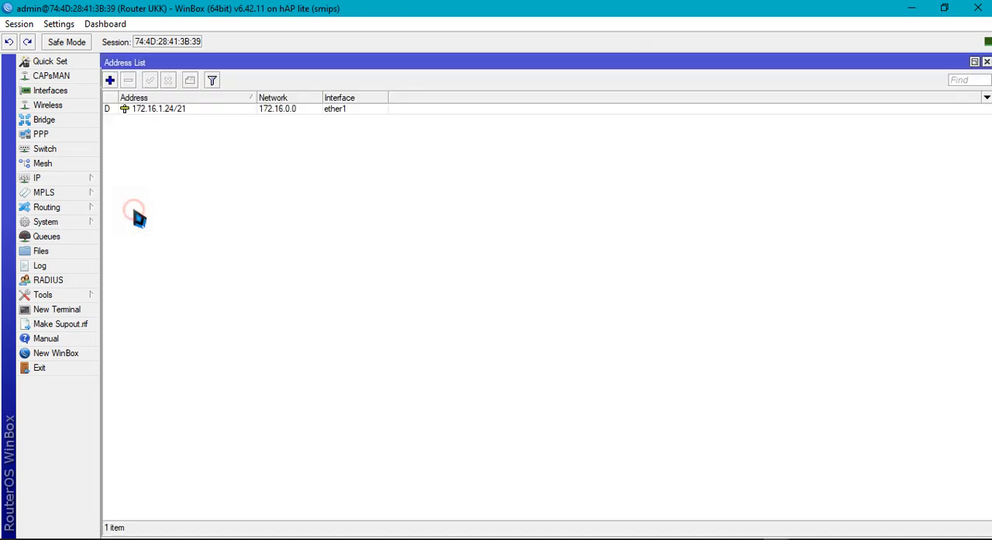
left_click(110, 81)
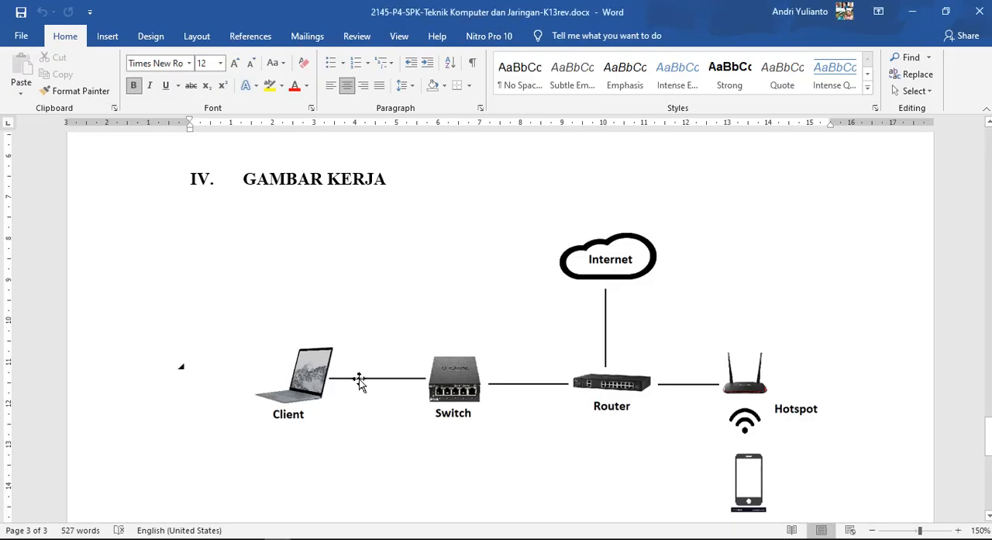
Review the Wifi router, internet and local network configuration requirements in the exam document in Word, including the DNS and NTP items
scroll(359, 381, "up", 5)
left_click_drag(989, 404, 989, 138)
scroll(400, 408, "down", 12)
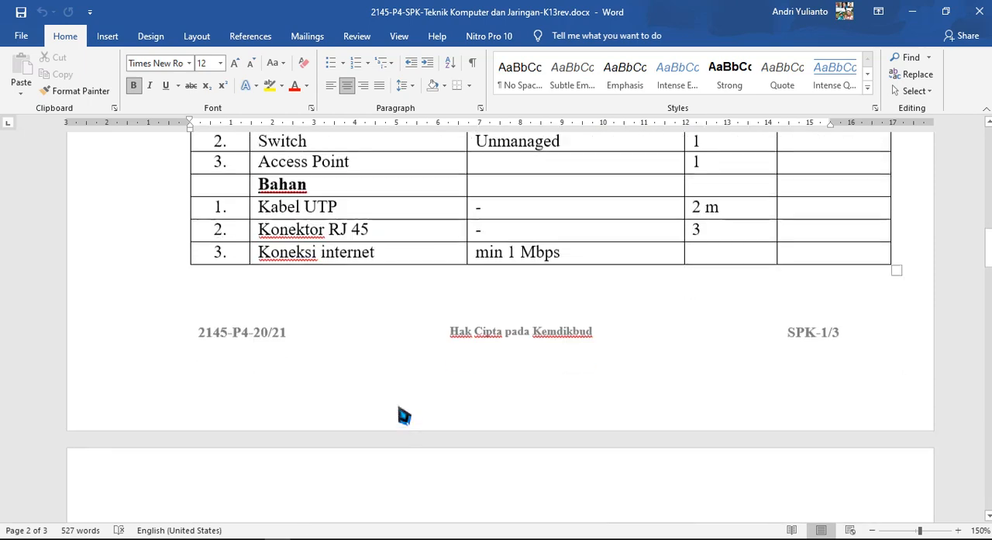
scroll(404, 415, "down", 10)
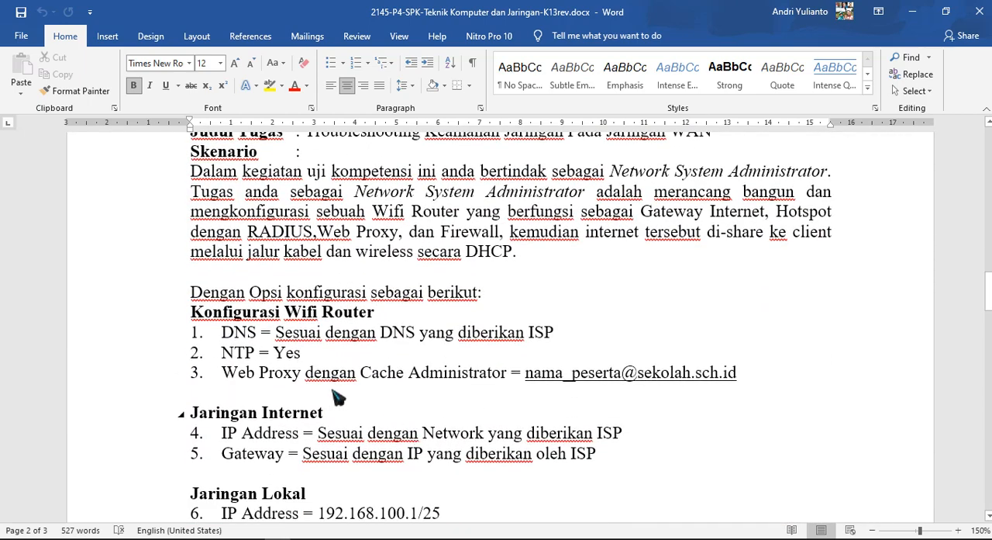
scroll(394, 372, "down", 1)
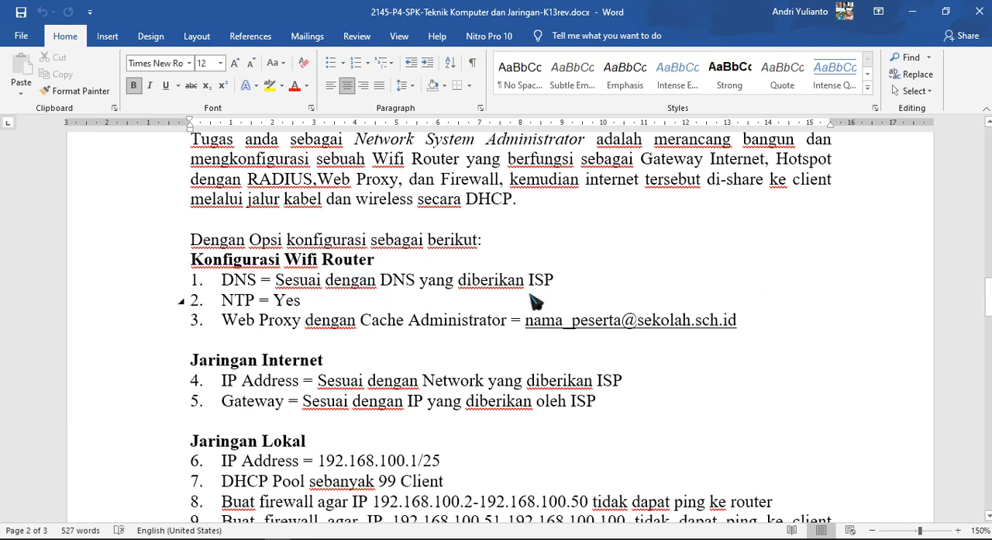
left_click(234, 300)
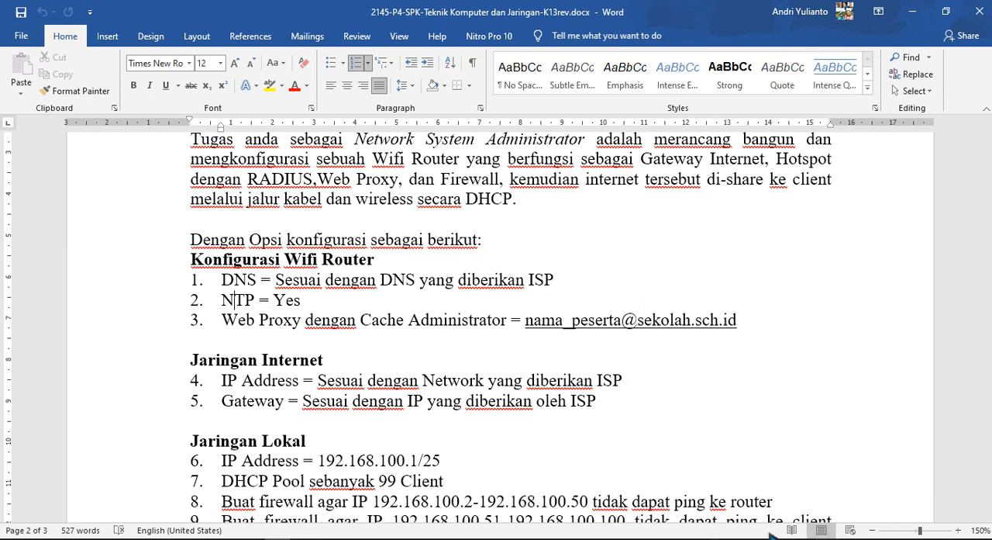
Back in WinBox, discard the blank address entry and enable the SNTP client with NTP servers 8.8.8.8 and 8.8.4.4
mouse_move(773, 534)
left_click(845, 496)
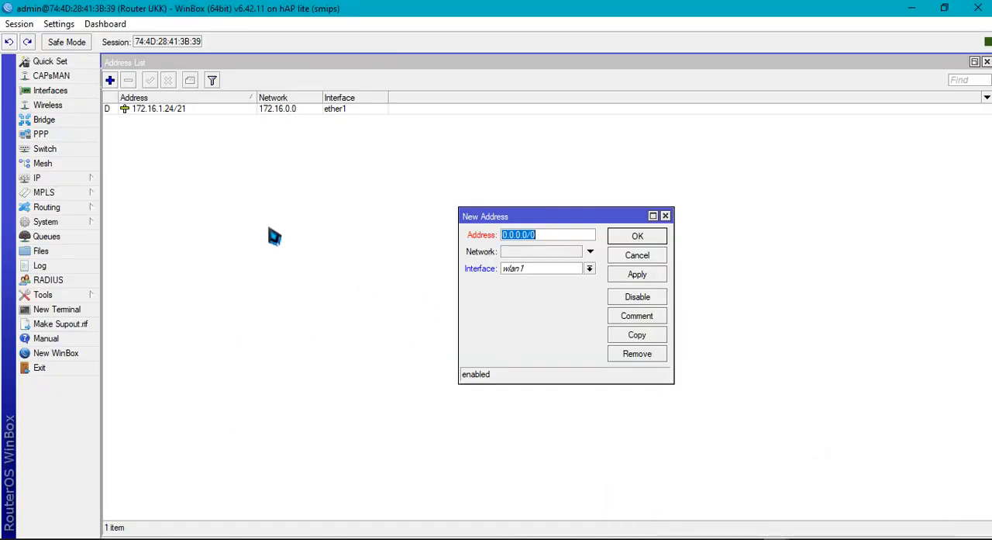
left_click(639, 257)
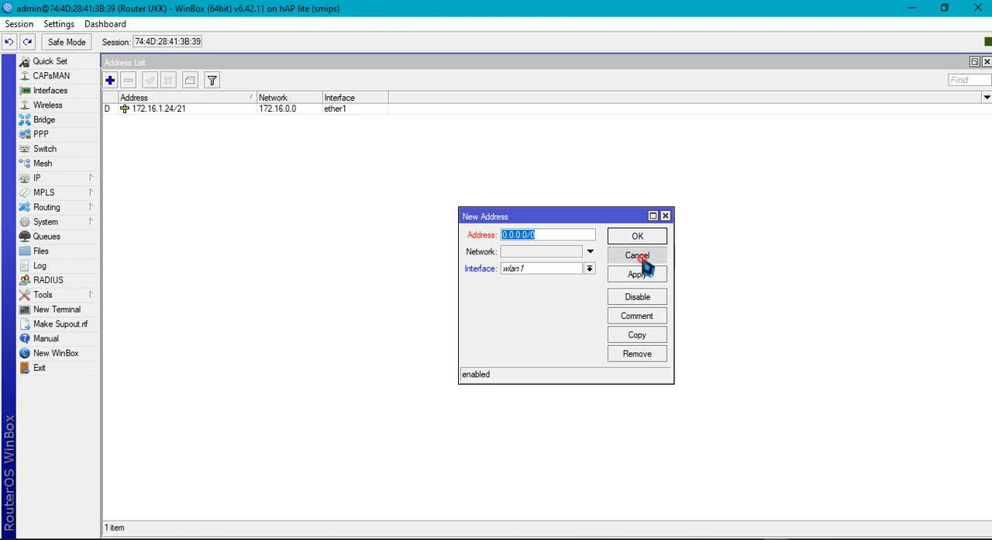
left_click(70, 179)
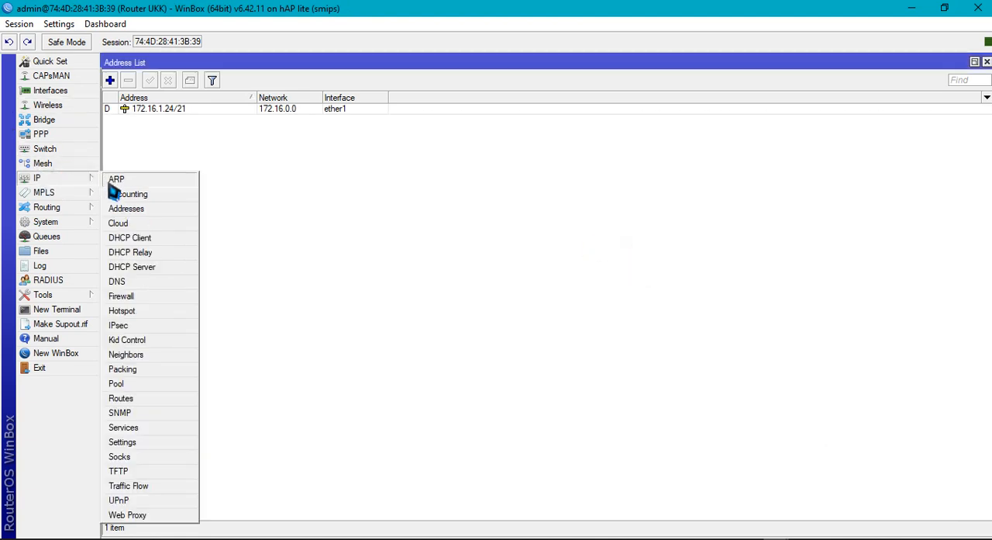
left_click(59, 224)
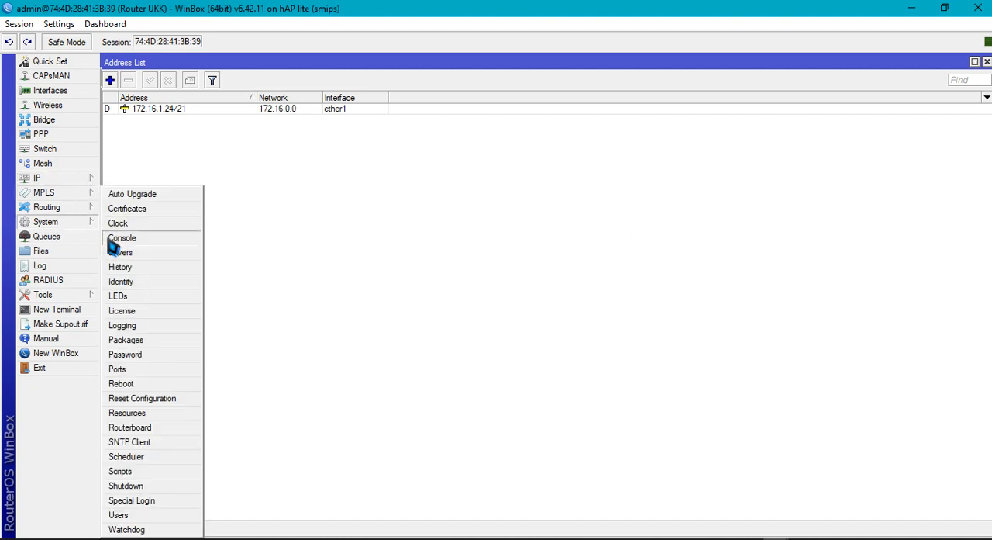
left_click(184, 441)
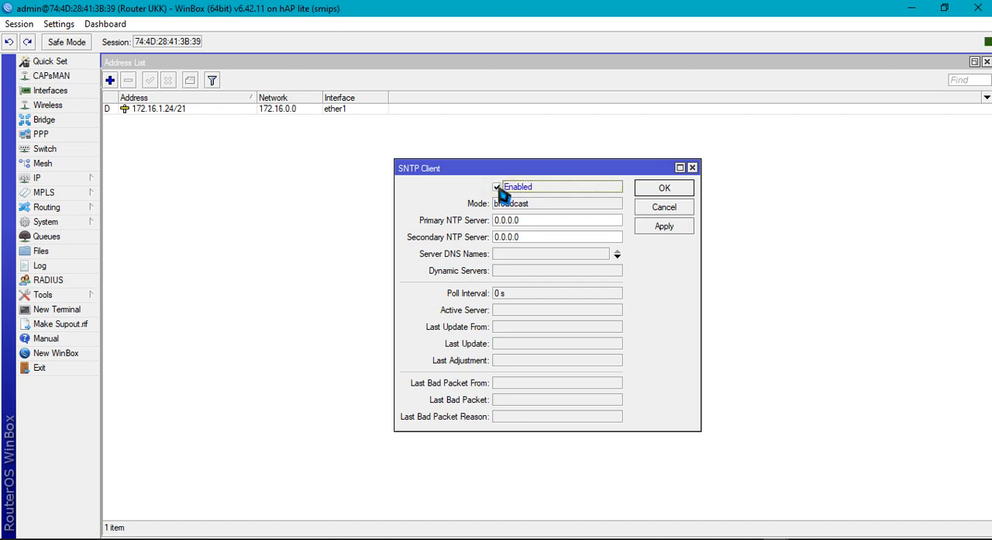
key("Tab")
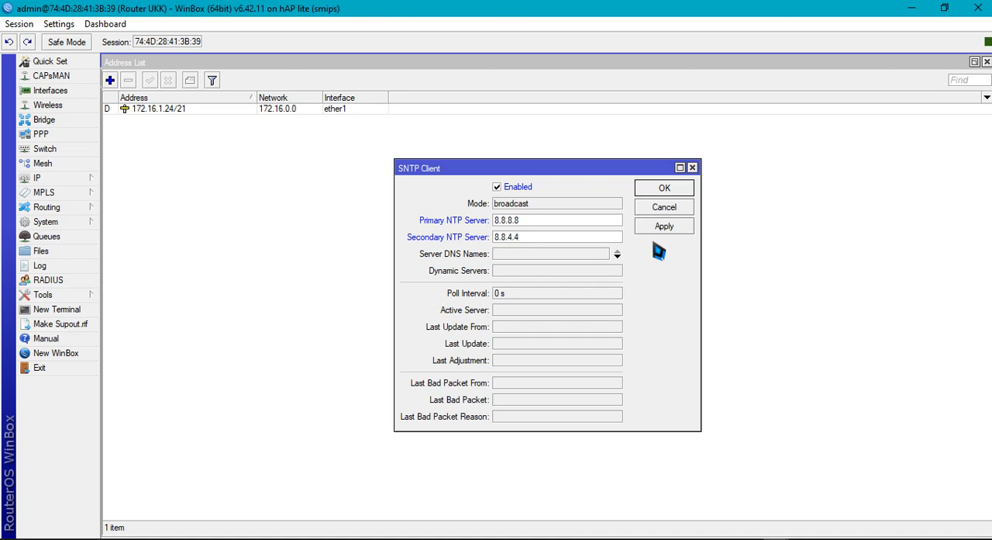
left_click(657, 226)
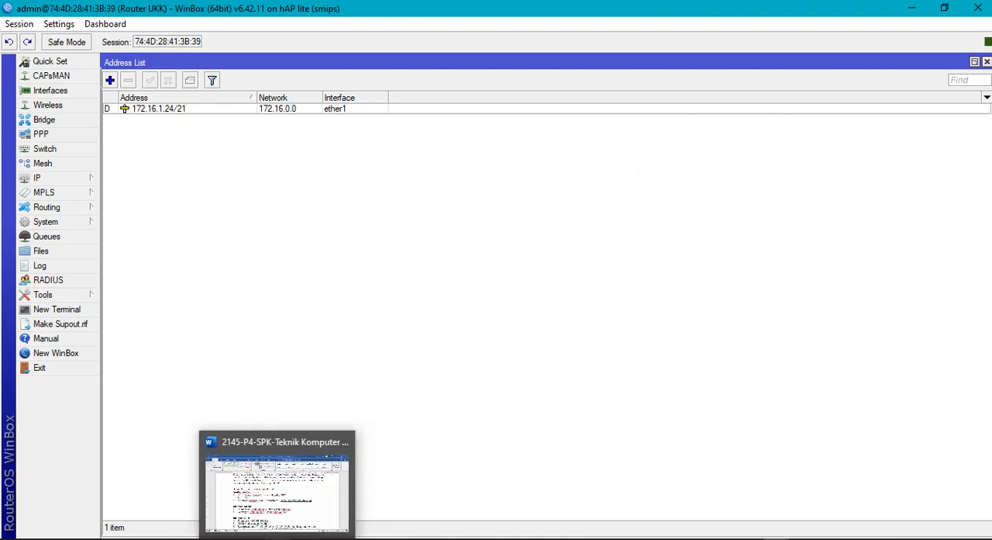
Check the Web Proxy requirement with its Cache Administrator in the exam document in Word, and return to WinBox
left_click(283, 505)
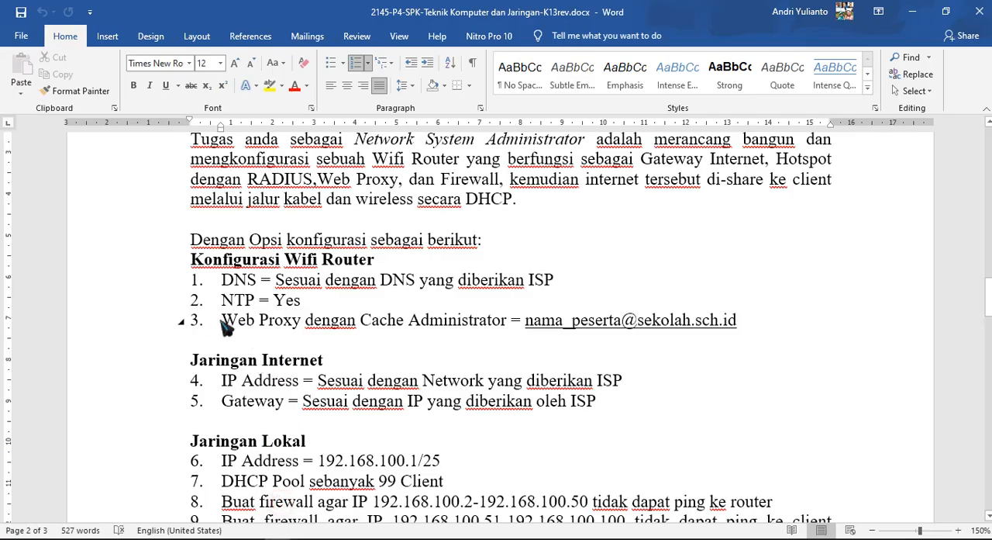
left_click_drag(221, 321, 671, 334)
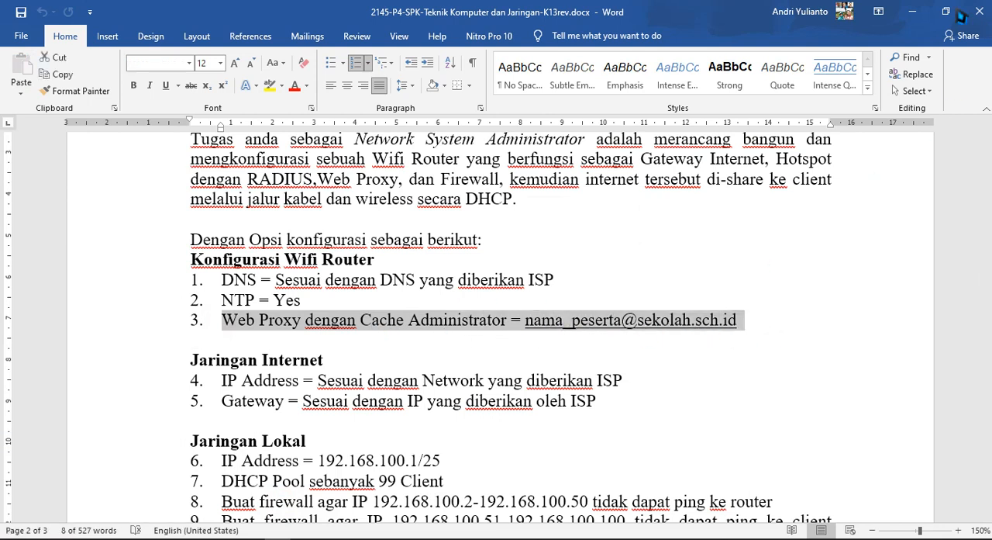
left_click(915, 12)
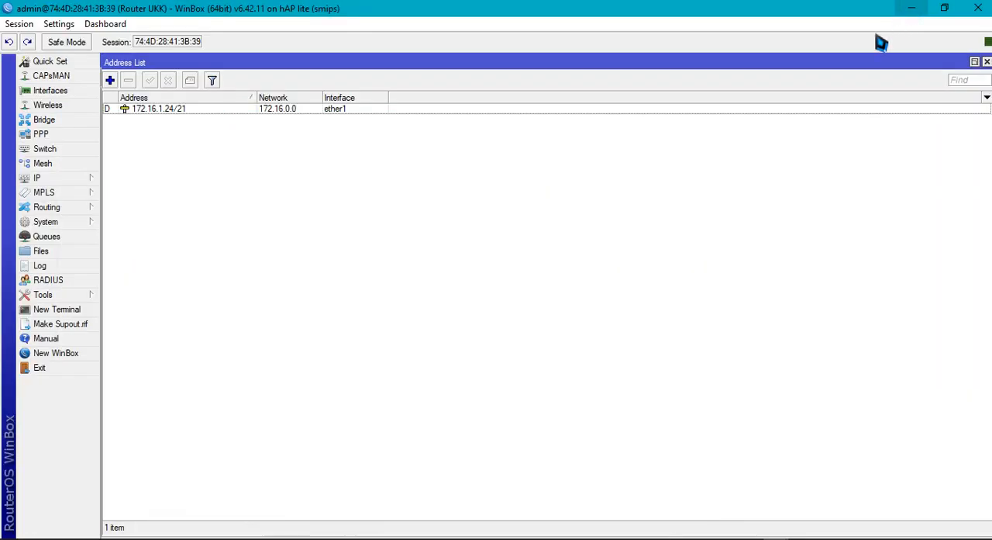
Enable the router's web proxy on port 8080 with the Anonymous option on
left_click(62, 178)
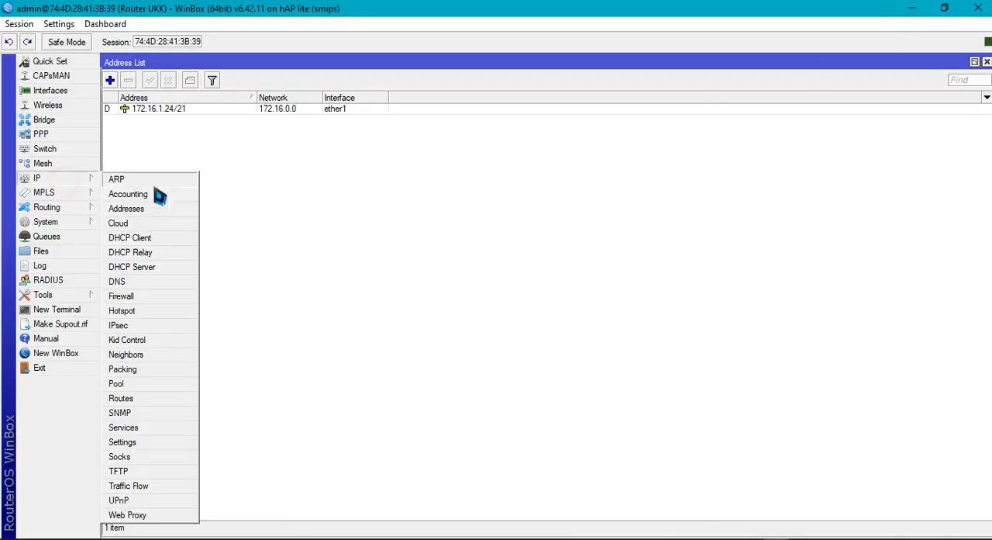
left_click(155, 516)
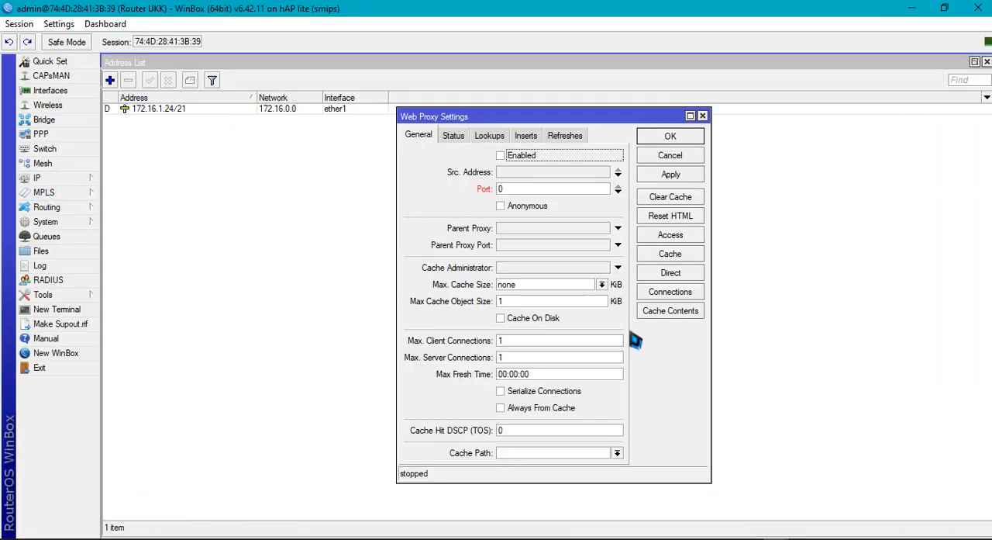
left_click(500, 156)
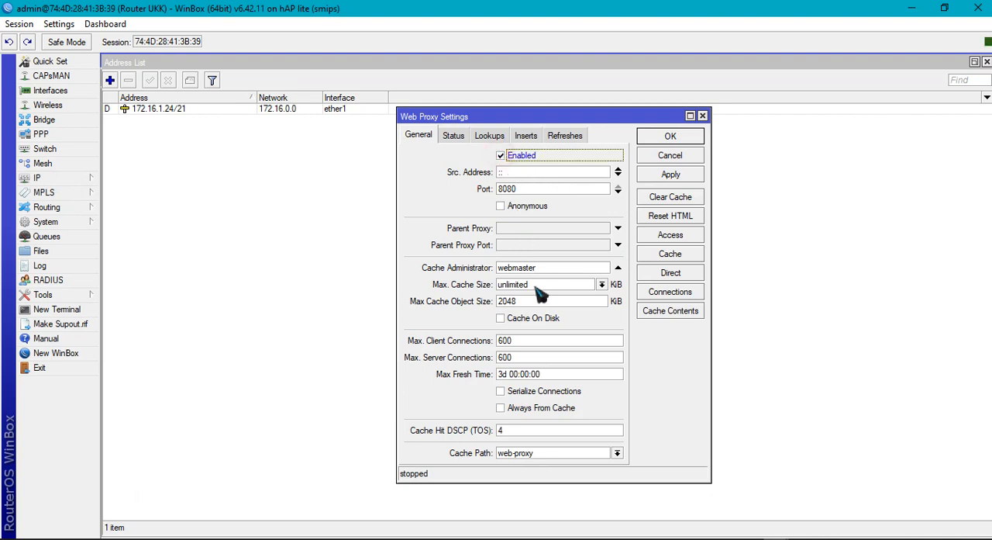
left_click(497, 206)
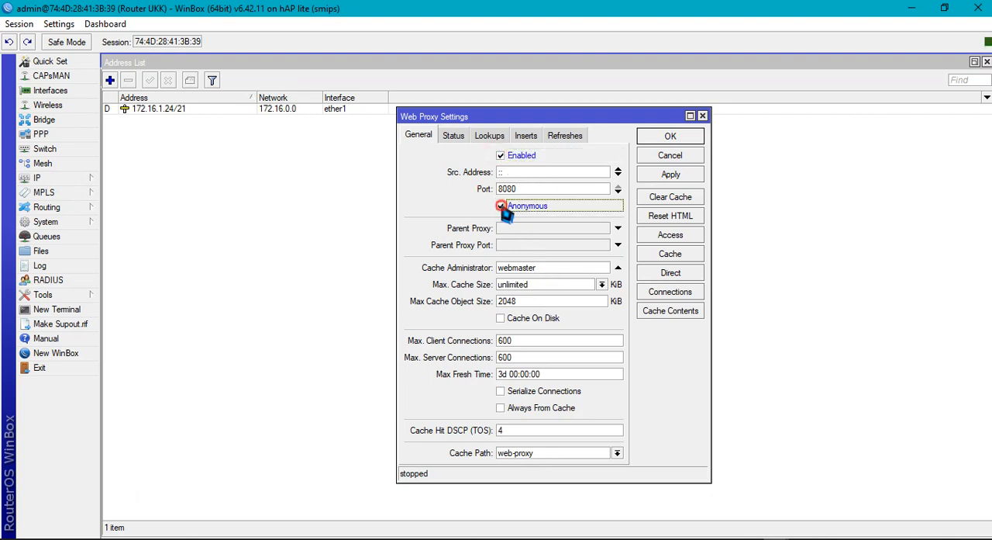
Set the web proxy's Cache Administrator to the participant's school e-mail address, enable Cache On Disk, and save the settings
left_click_drag(553, 269, 481, 267)
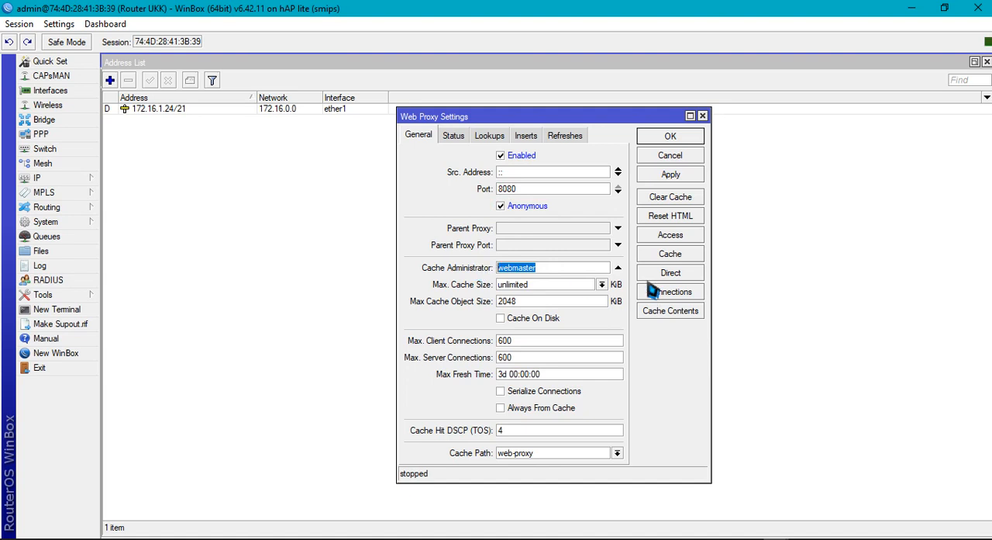
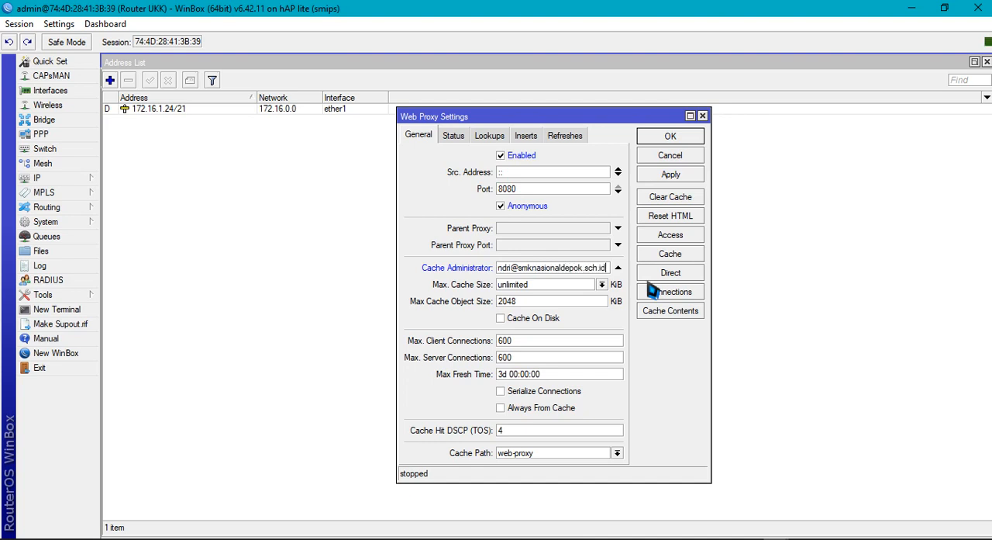
left_click(502, 320)
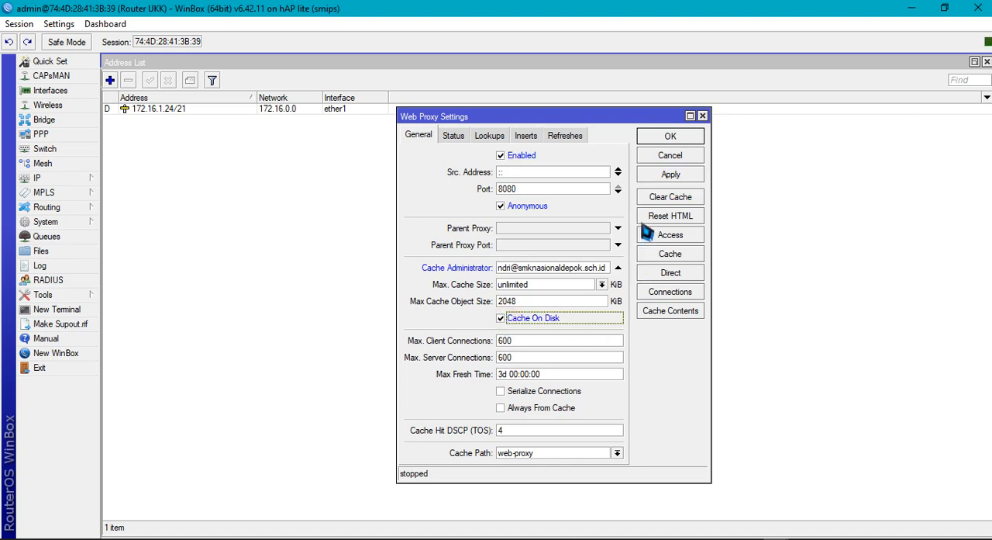
left_click(669, 176)
left_click(671, 136)
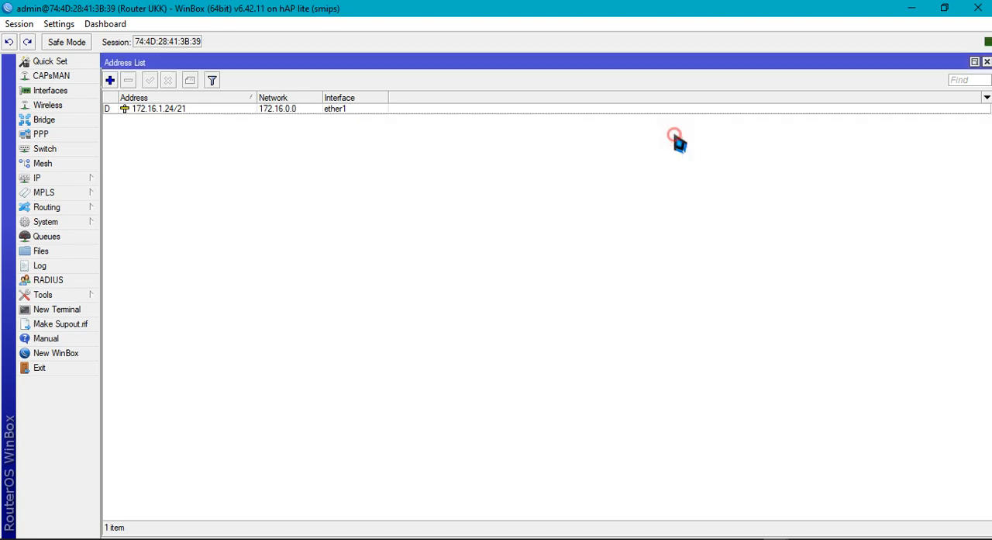
Review the internet and local network requirements in the exam document in Word, and return to WinBox
left_click(279, 538)
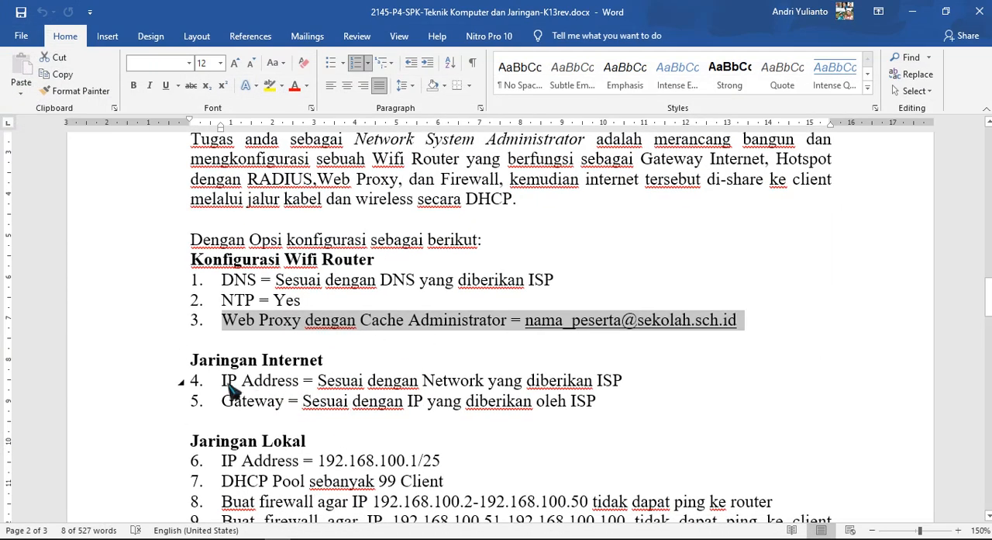
scroll(208, 341, "down", 3)
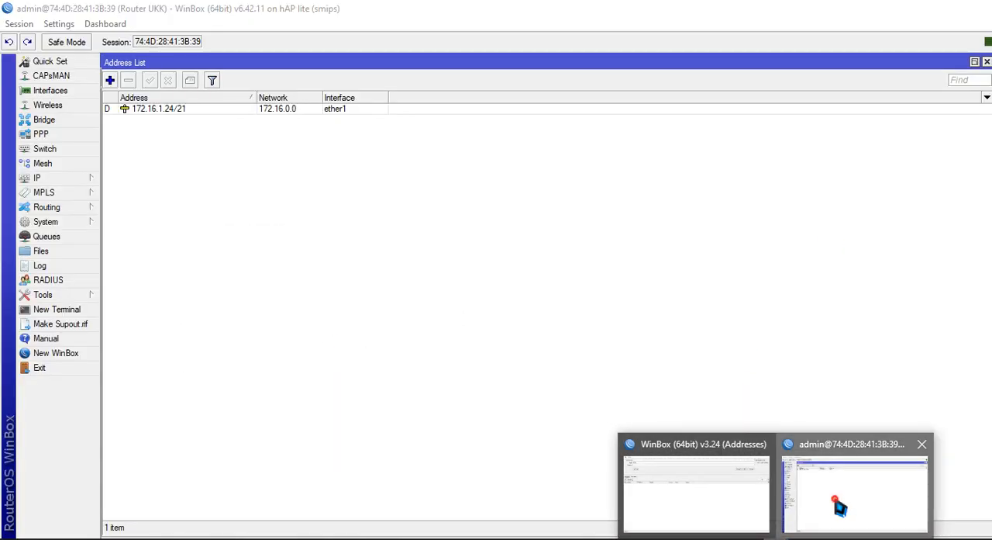
left_click(839, 503)
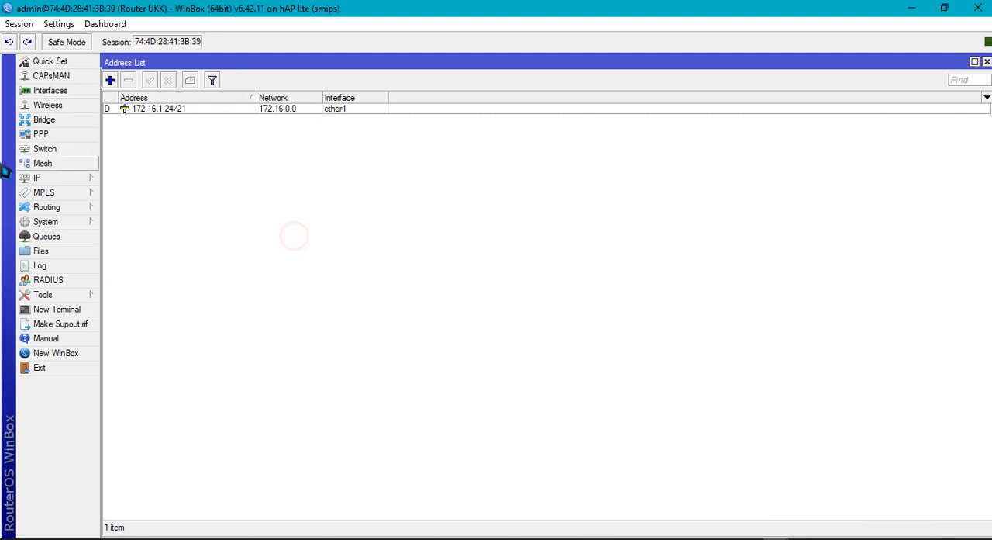
Create a new IP address entry with the address 192.168.100.1/25 for the local network
left_click(54, 179)
left_click(126, 209)
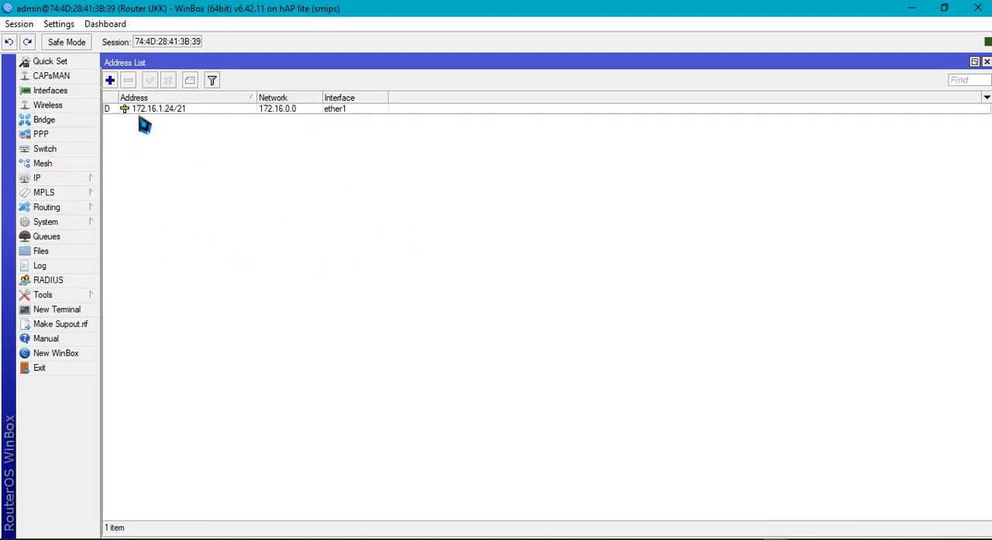
left_click(109, 80)
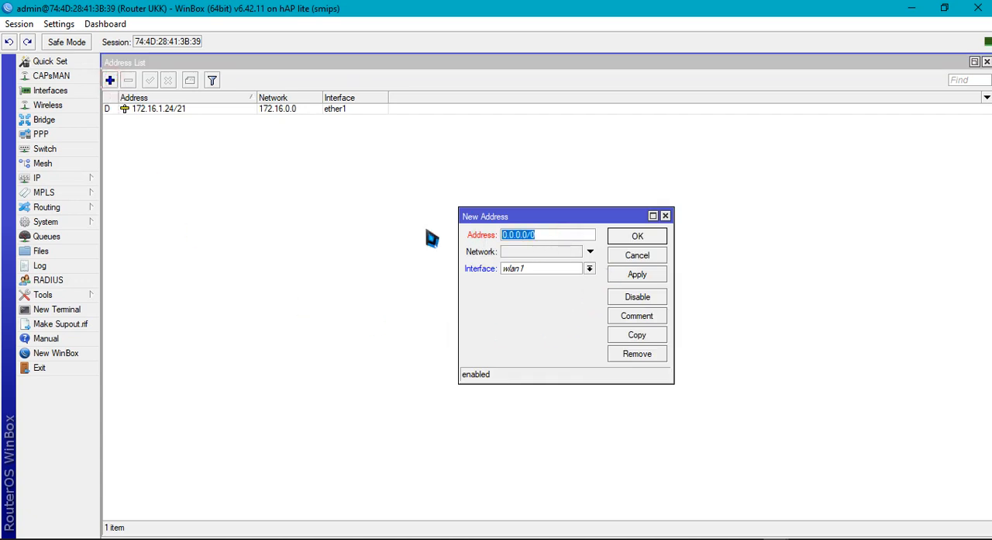
type("192.168.")
left_click(547, 241)
type("100.1")
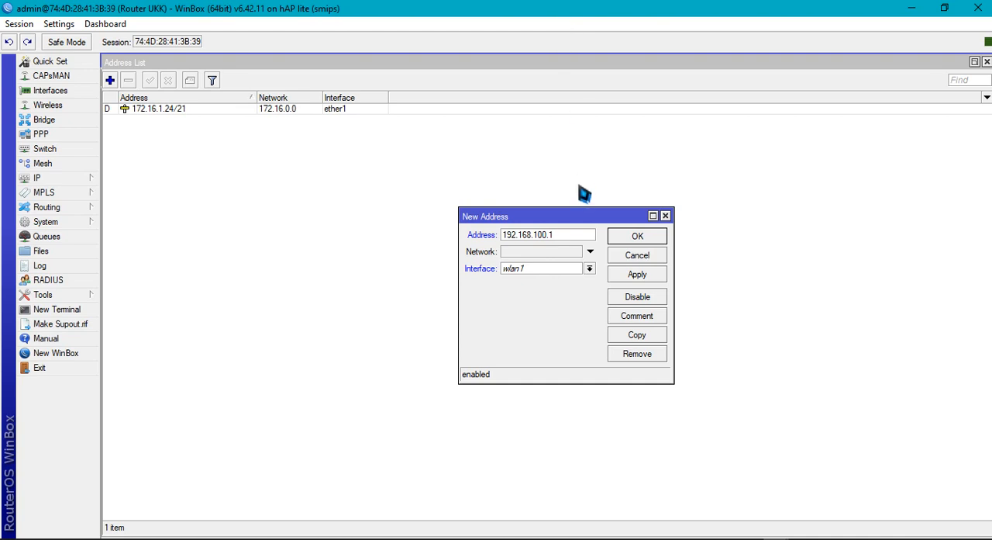
type("/25")
Set the new address entry's network to 192.168.100.0 and its interface to ether2, and save it
left_click(524, 254)
type("192.168")
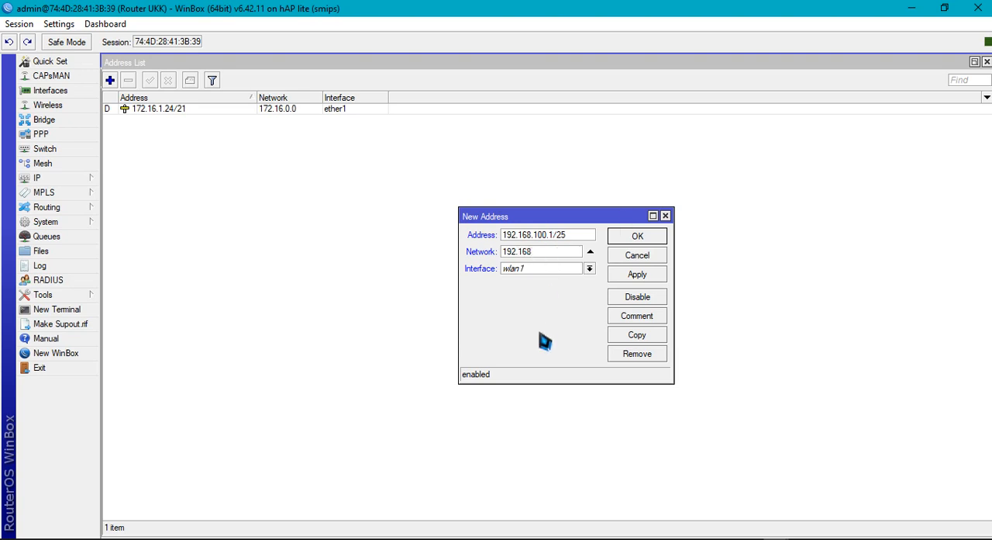
type(".100.0")
left_click(589, 269)
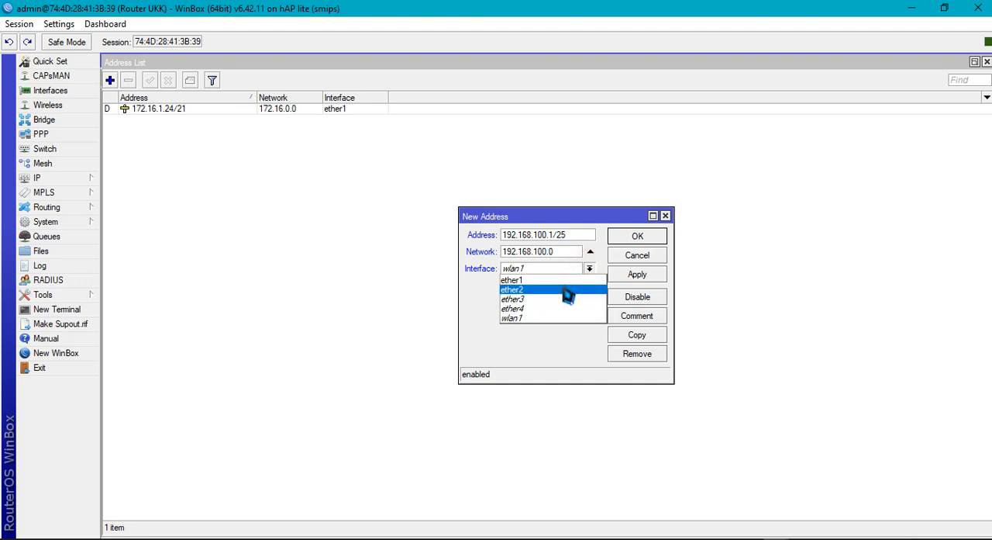
left_click(566, 290)
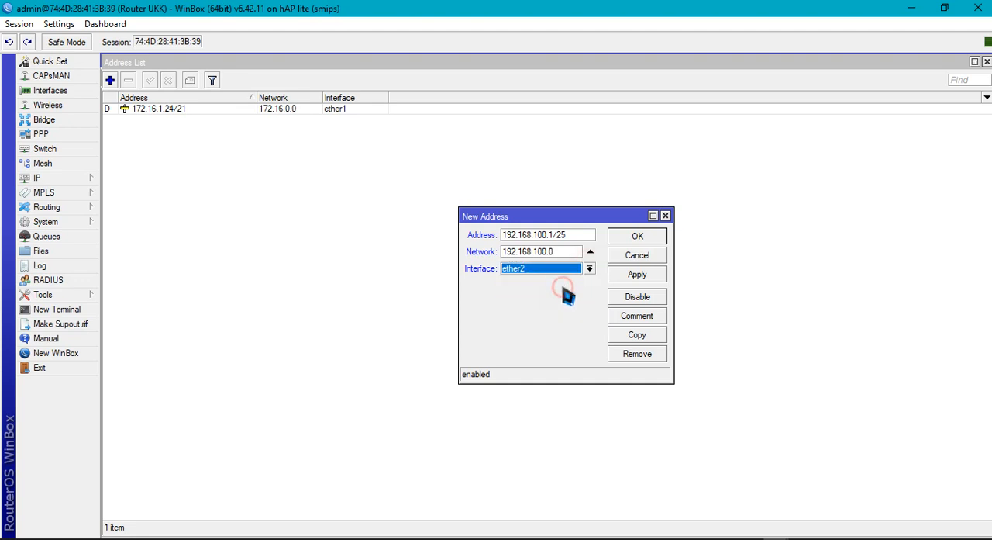
left_click(641, 279)
left_click(636, 236)
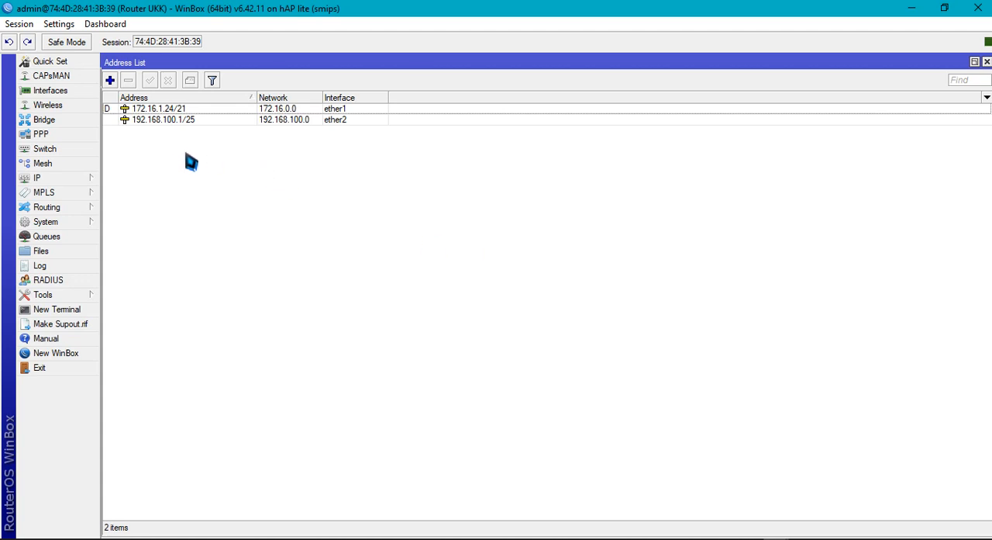
Open Notepad and move its window below the rows of the WinBox address list
mouse_move(196, 130)
left_click(43, 535)
type("no")
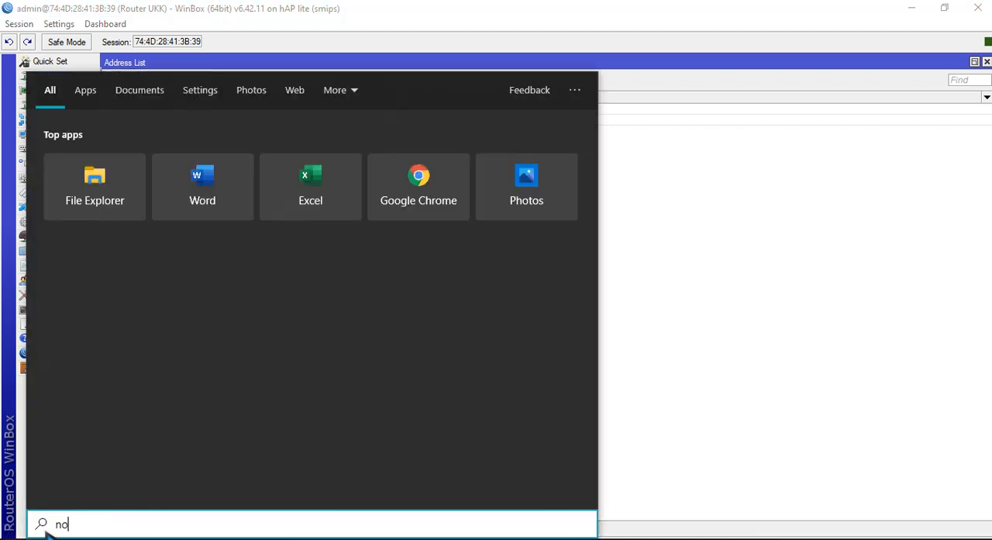
type("te")
key("Return")
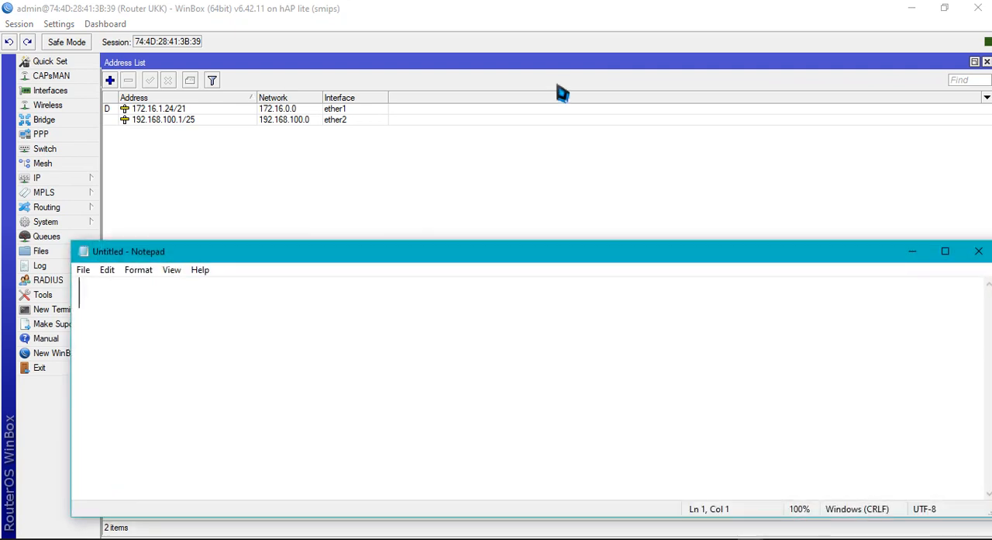
left_click_drag(547, 250, 583, 190)
Write "32 bit" on the second line of the blank Notepad note
left_click(253, 248)
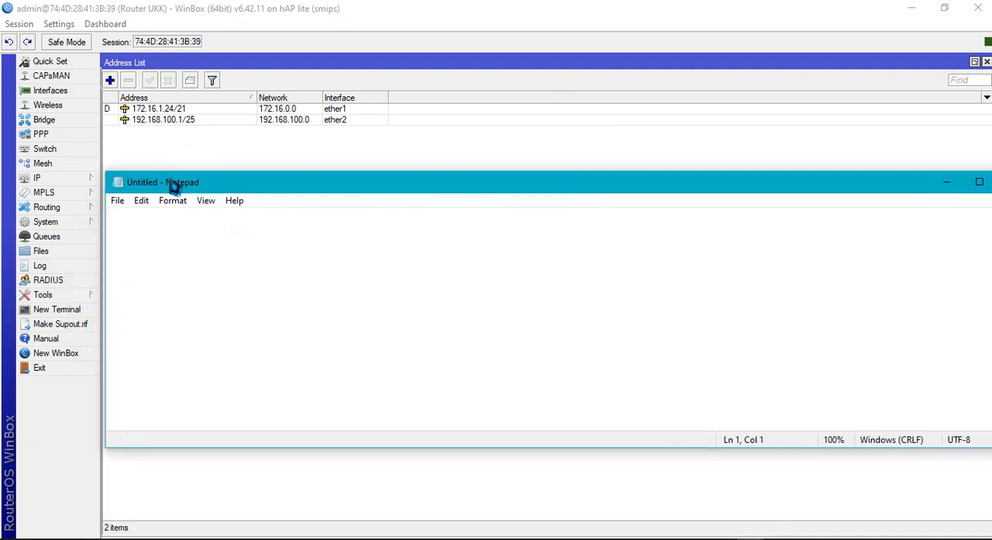
left_click(148, 249)
key("Return")
type("32 bit")
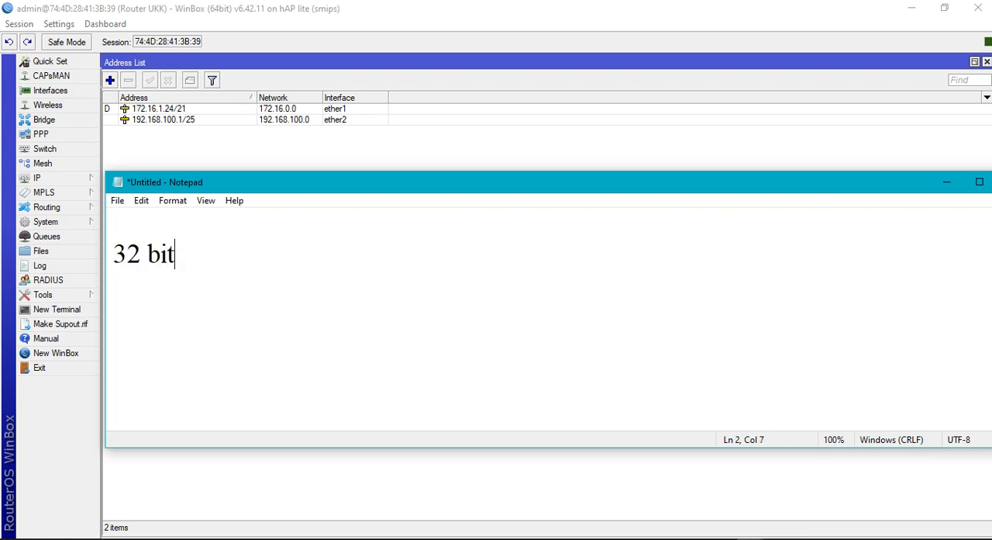
Write the binary mask 11111111.11111111.11111111.11111111 on the fourth line of the Notepad note
key("Return")
key("Return")
type("11111111")
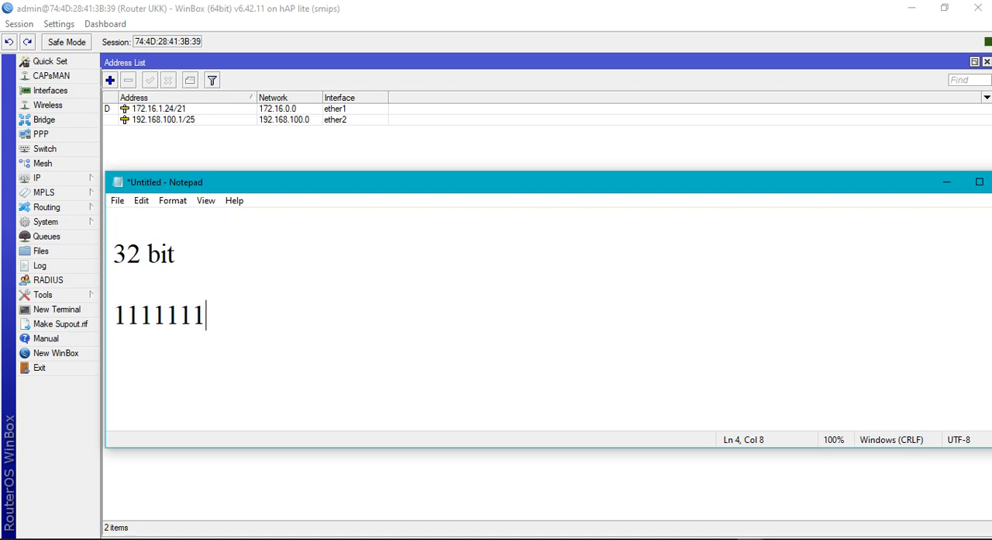
type(".1111")
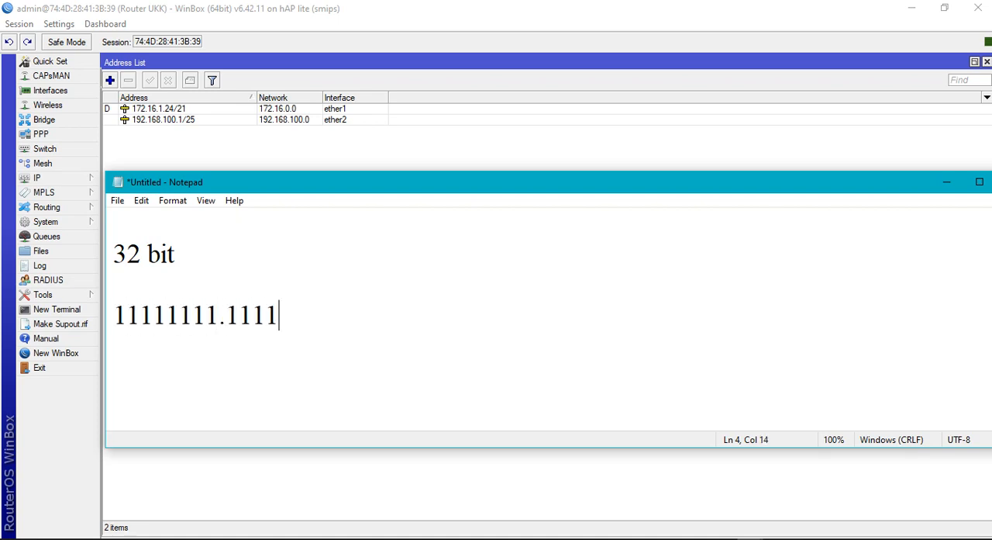
type("1111.111111")
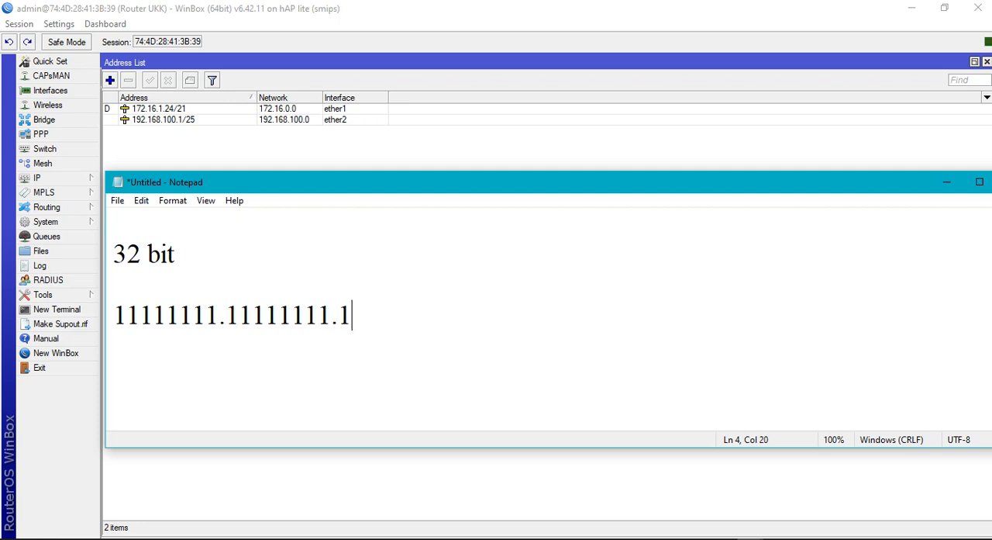
type("11")
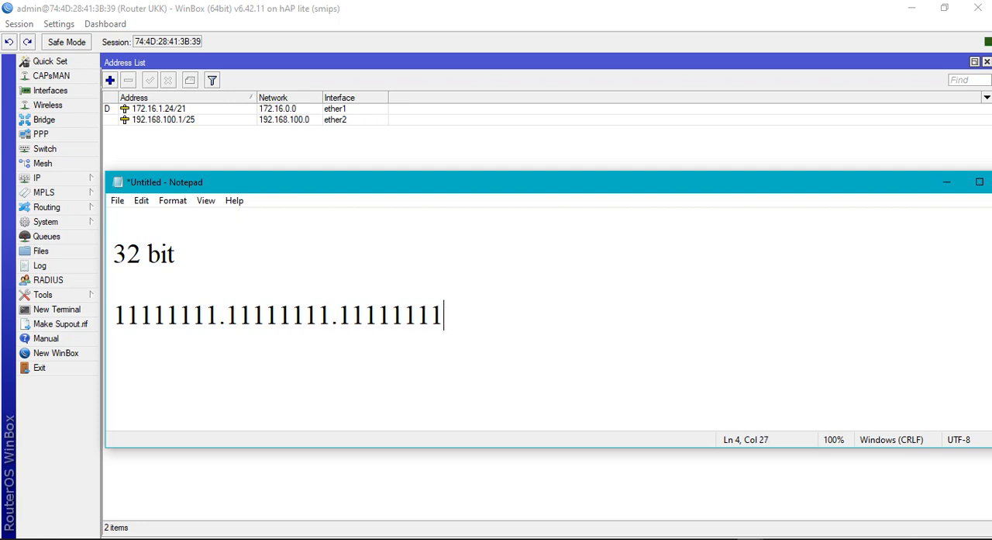
type(".111111")
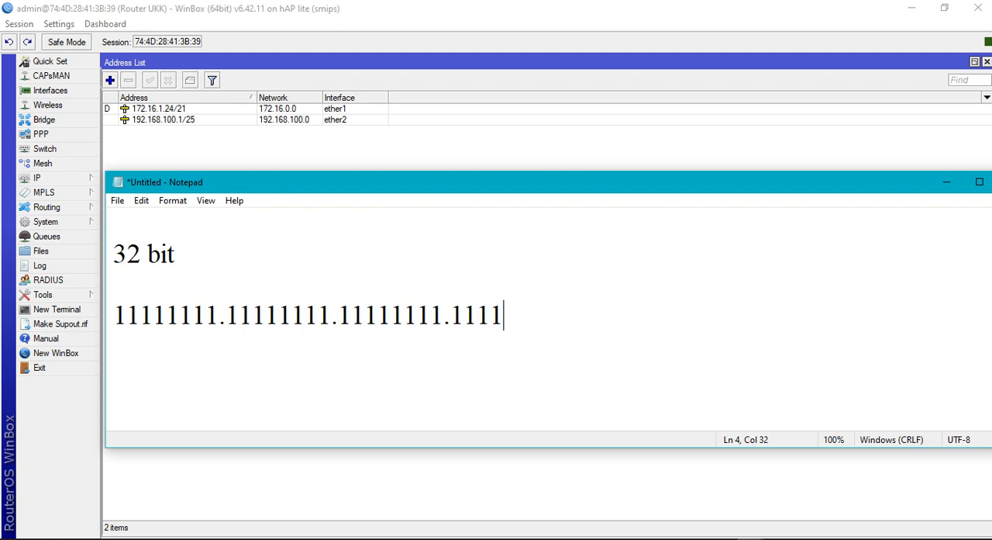
type("11")
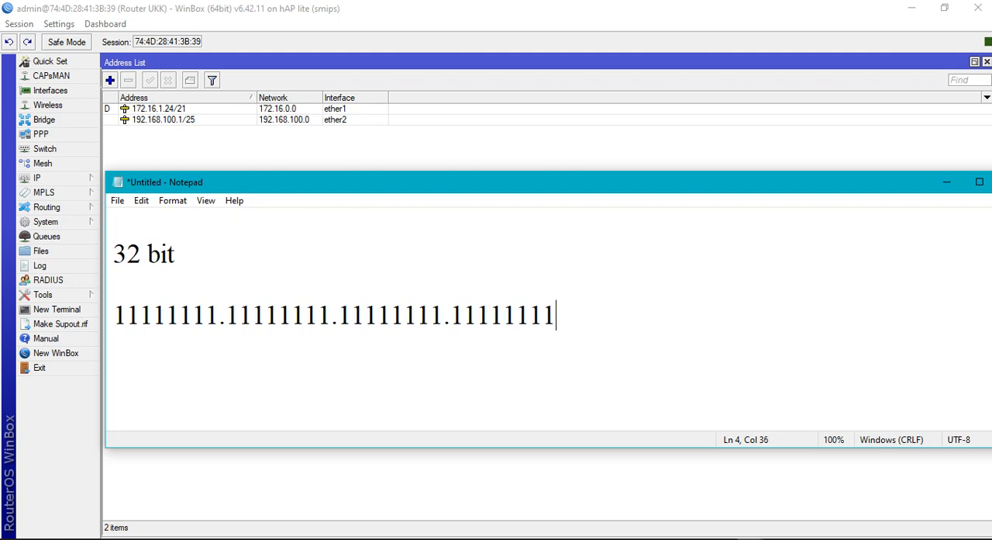
left_click(125, 318)
left_click(237, 316)
left_click(362, 317)
left_click(533, 317)
left_click_drag(203, 258, 116, 264)
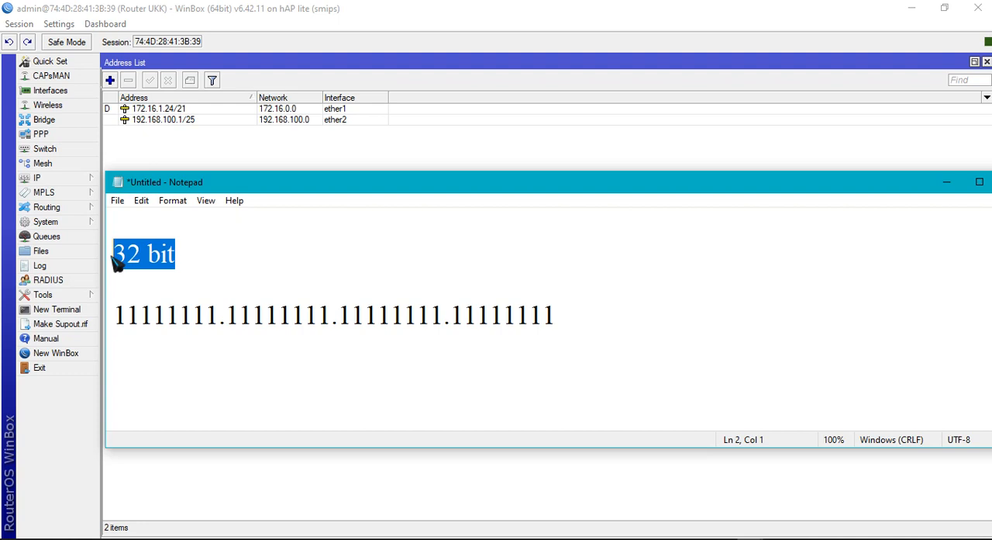
Copy the first three octets of the binary mask onto the sixth line, leaving one blank line between
left_click_drag(316, 183, 325, 152)
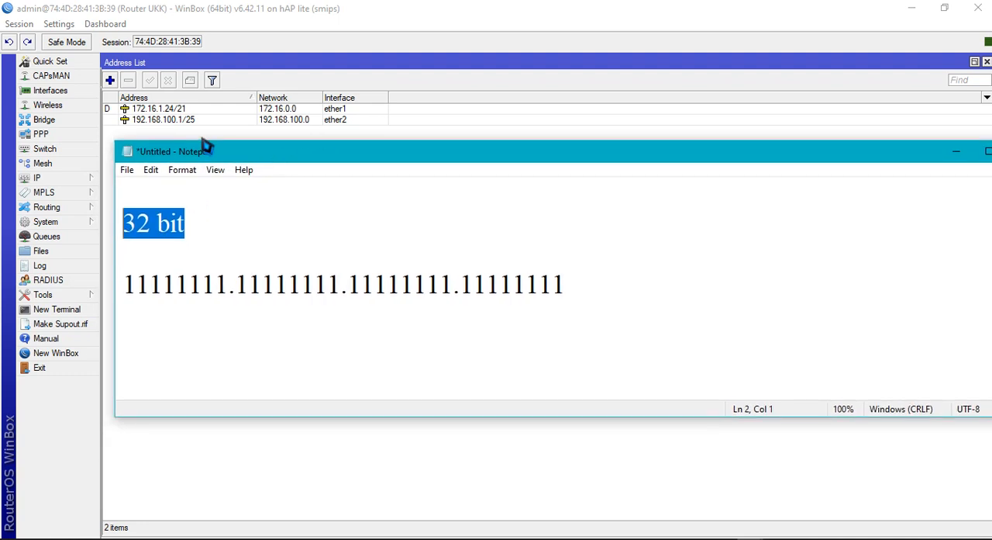
left_click(222, 343)
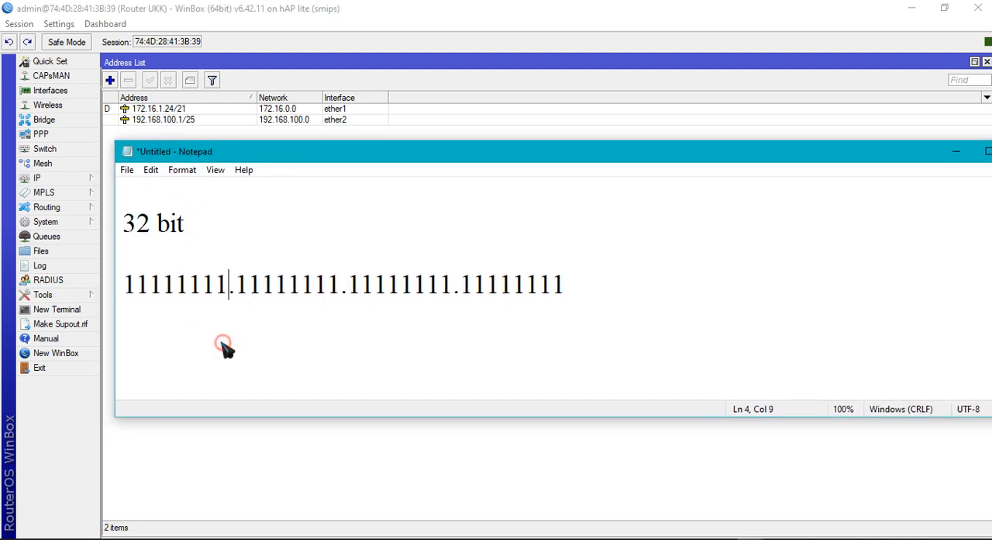
left_click_drag(124, 289, 459, 308)
key("ctrl+c")
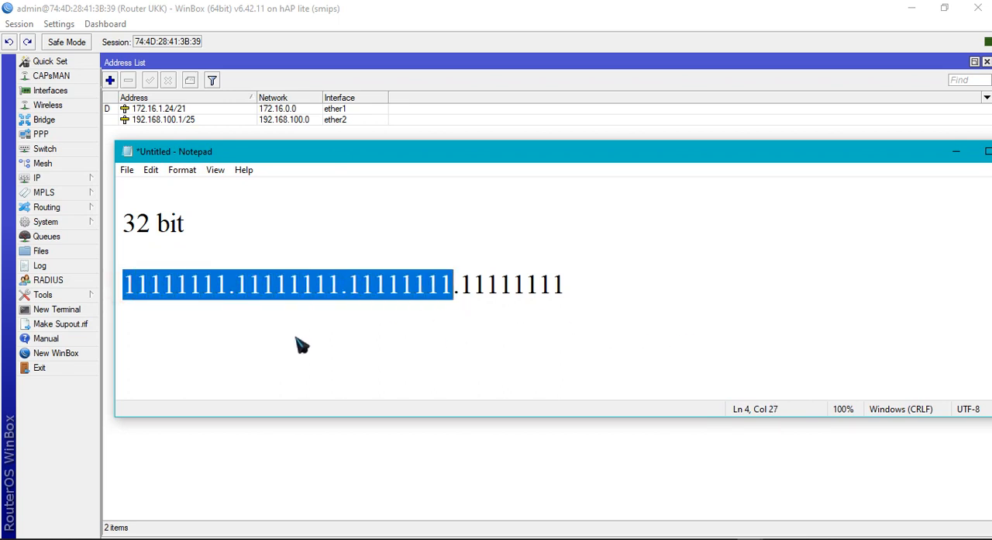
left_click(190, 327)
left_click(662, 308)
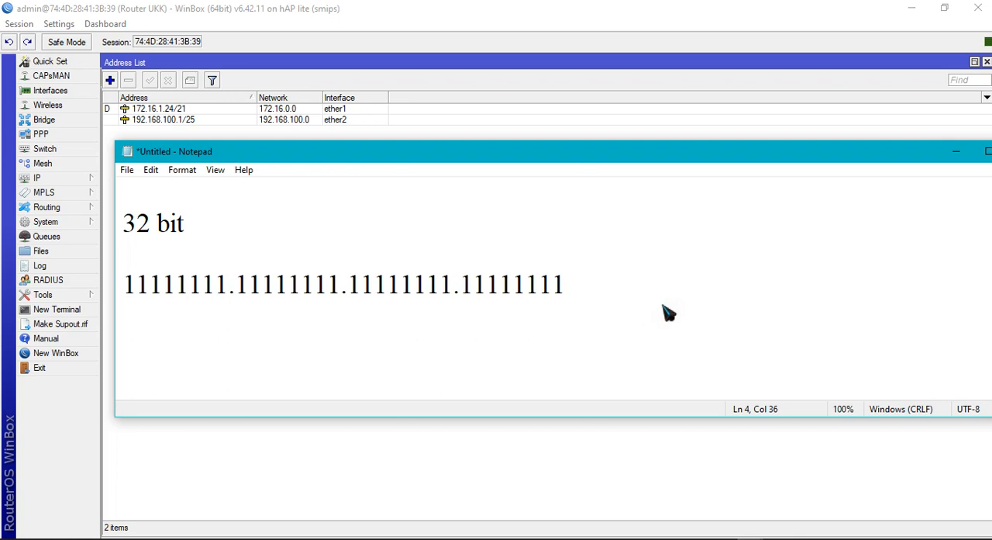
key("Return")
key("Return")
key("ctrl+v")
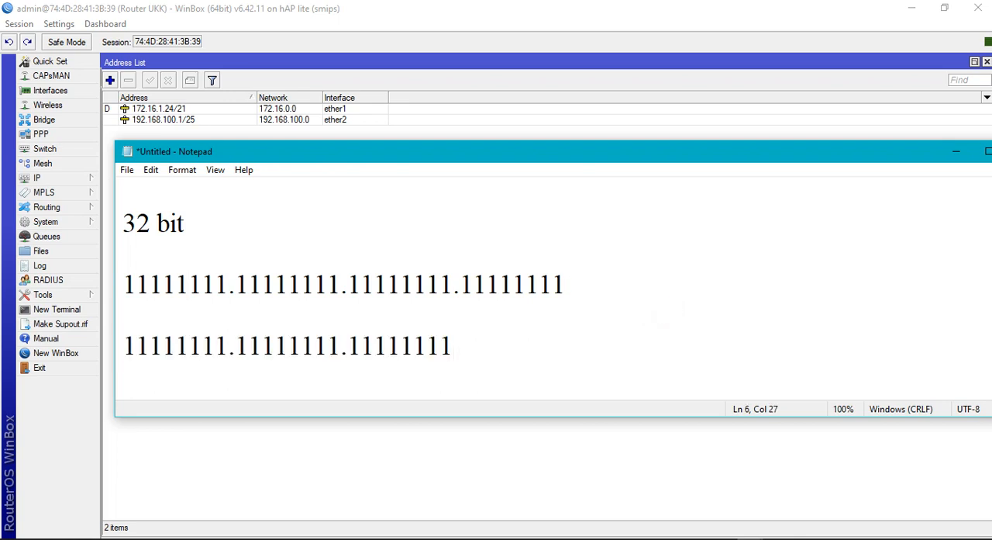
Complete the sixth line with a dot and the last octet 10000000
type(".")
left_click_drag(347, 345, 455, 353)
left_click(465, 353)
type("10000")
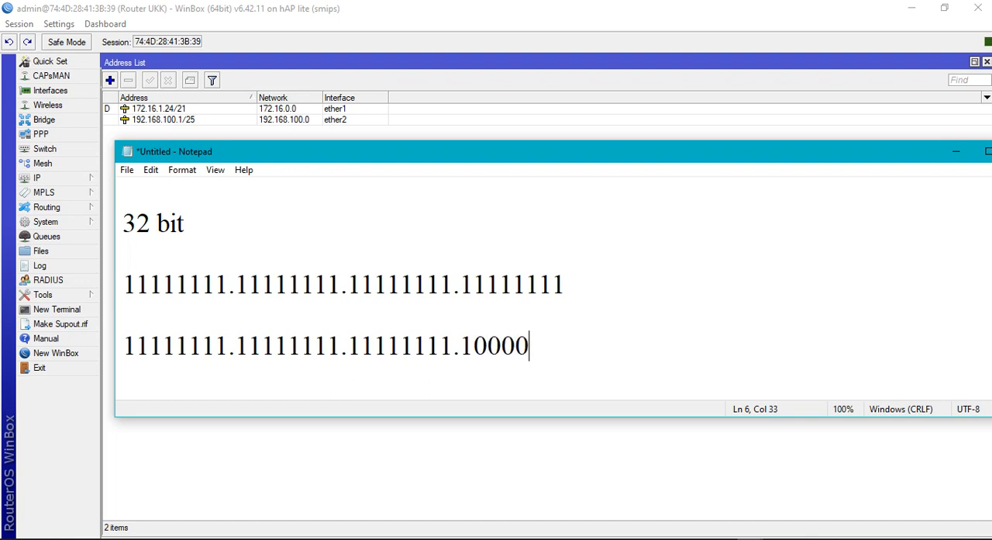
type("000")
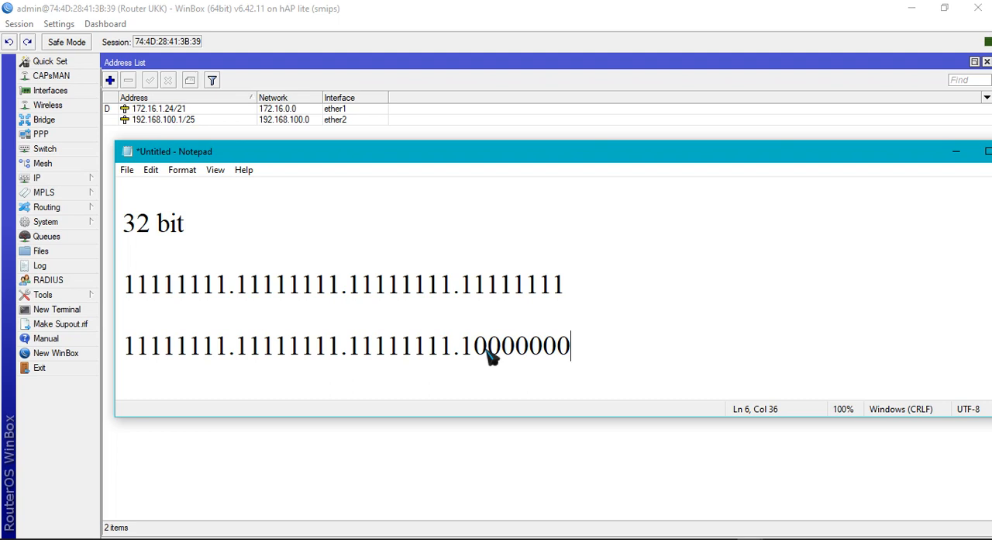
left_click_drag(481, 355, 572, 358)
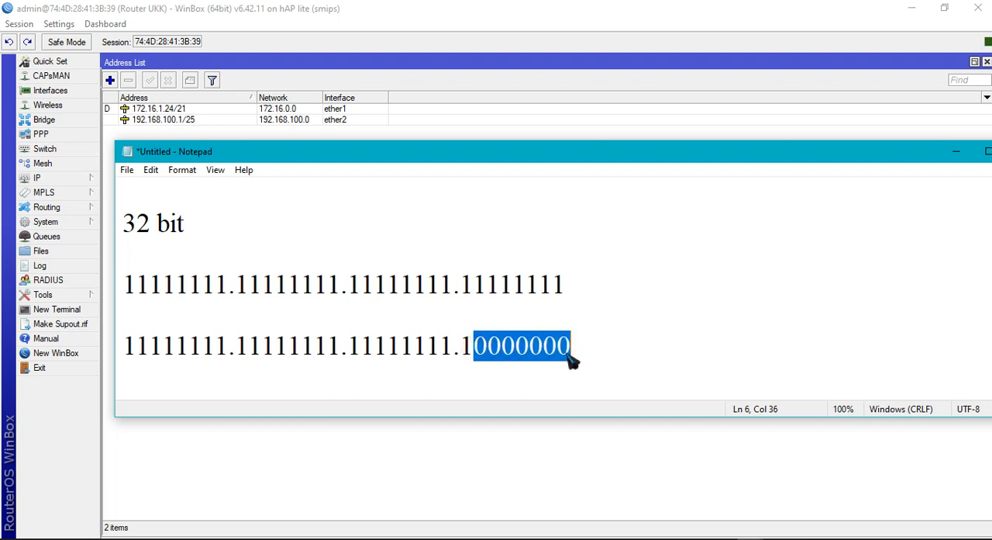
left_click(623, 350)
left_click_drag(462, 348, 574, 360)
left_click(606, 354)
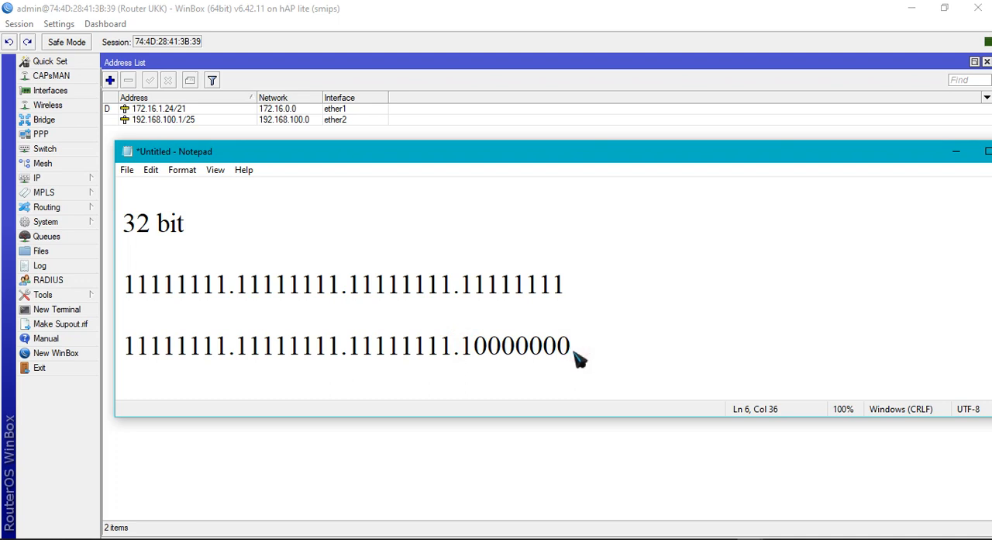
Append the host calculation "= 2^7 = 128 -2 = 126" after the 10000000 octet
type("=")
left_click(486, 349)
left_click(620, 350)
type("2^7 =")
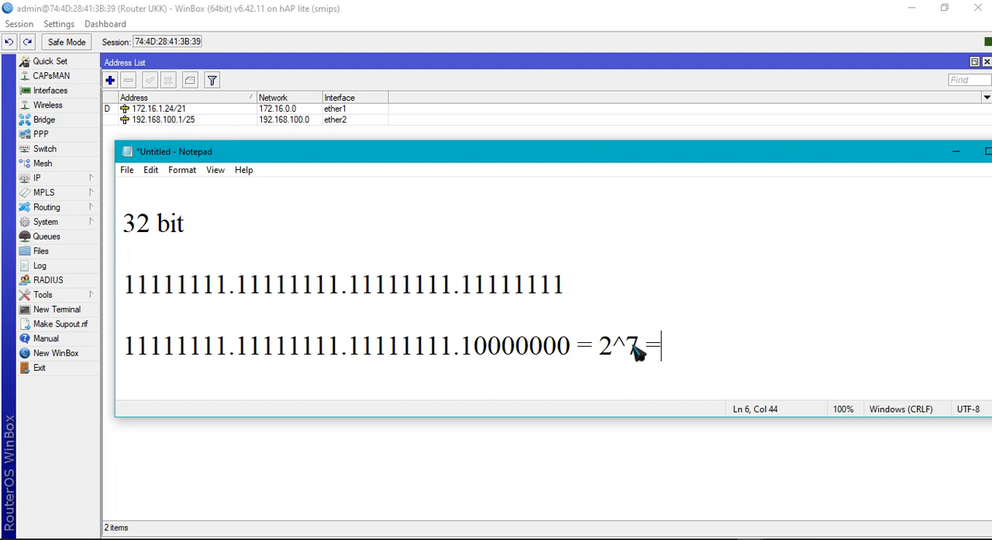
type("12")
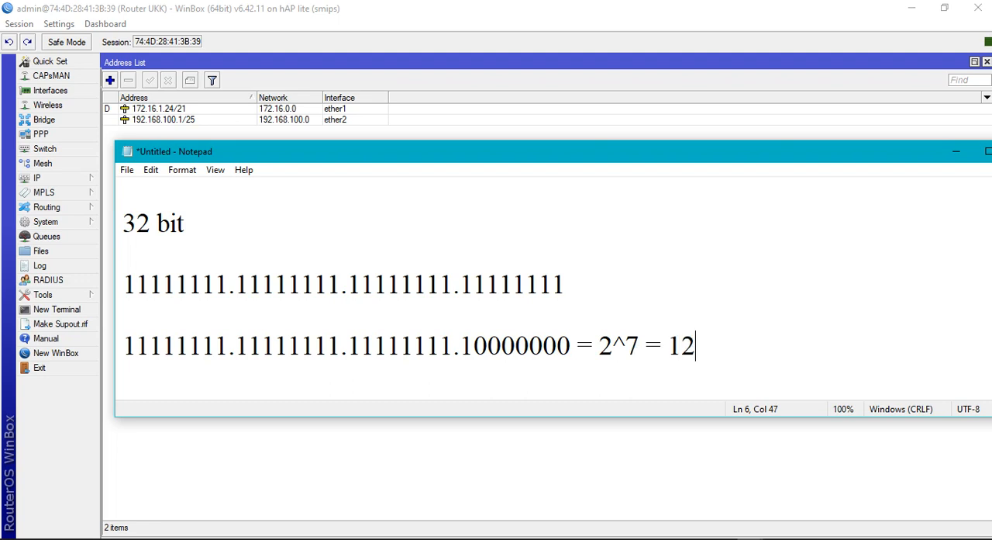
type("8 -2")
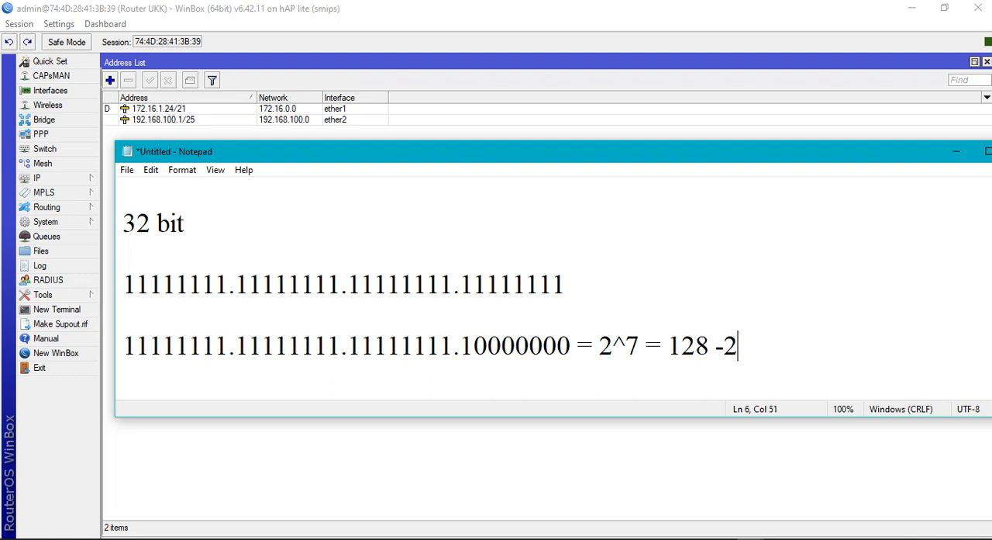
type(" = 126")
Highlight the result 126 in the note, reposition the Notepad window and minimize it
left_click_drag(768, 346, 815, 348)
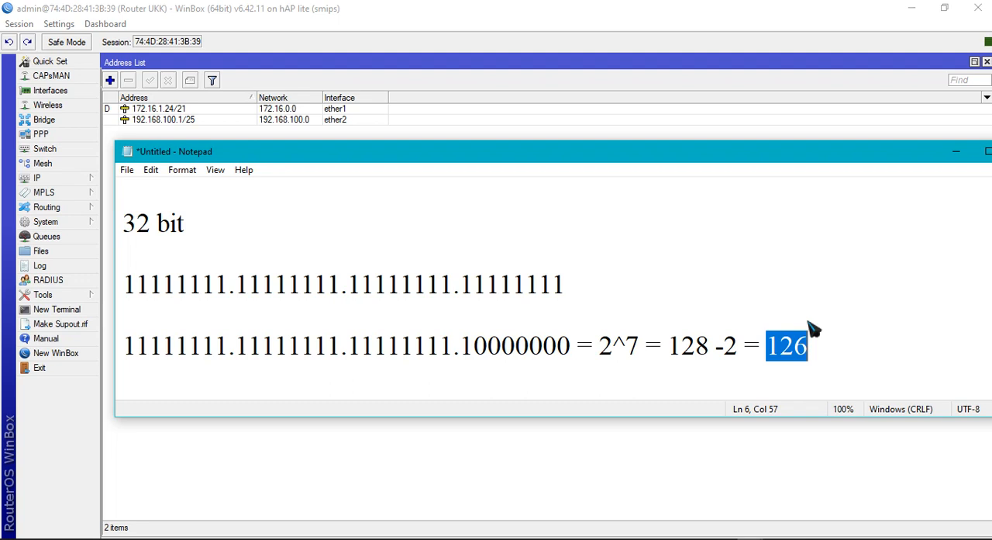
mouse_move(778, 360)
left_mouse_down()
mouse_move(823, 348)
mouse_move(769, 362)
left_mouse_up()
left_click(824, 349)
left_click_drag(785, 154, 701, 188)
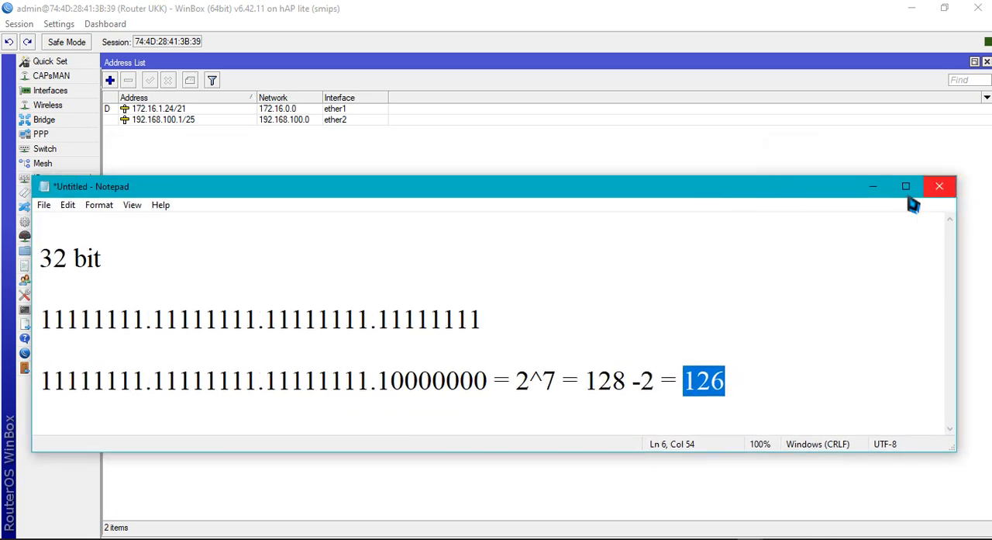
left_click(873, 188)
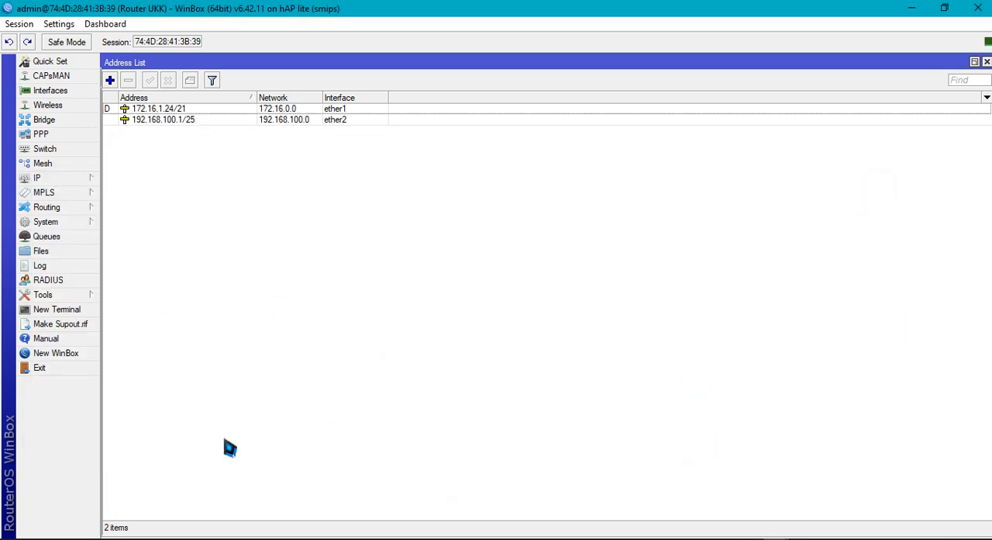
Check the DHCP pool requirement under Jaringan Lokal in the Word exam document, and return to WinBox
left_click(278, 539)
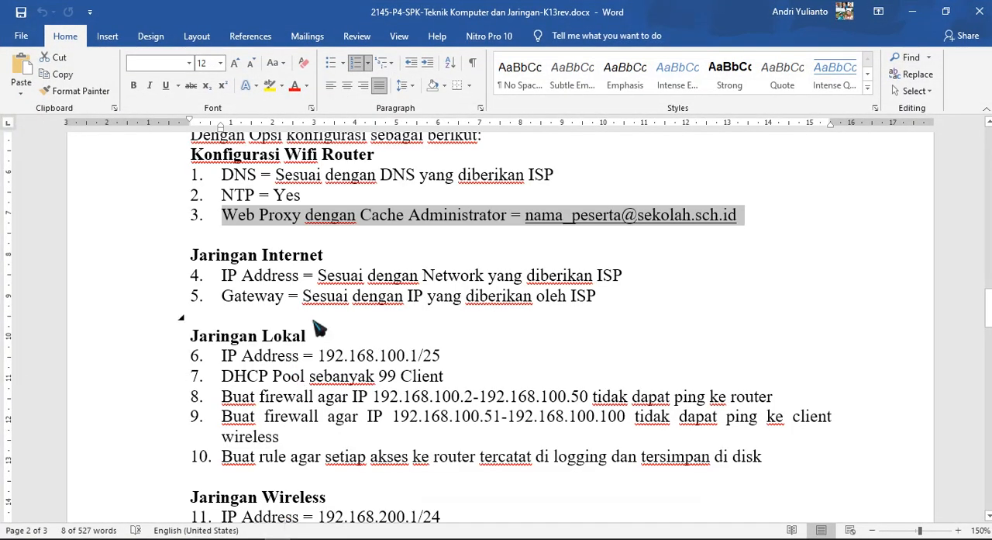
left_click_drag(233, 377, 430, 391)
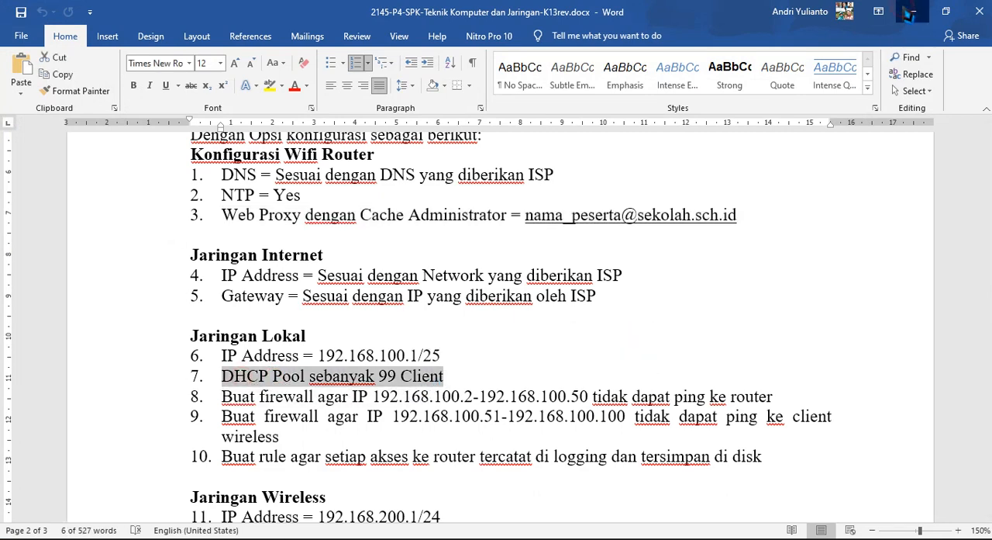
left_click(913, 11)
Open the router's DHCP server settings and start DHCP Setup with ether2 as the server interface
left_click(39, 178)
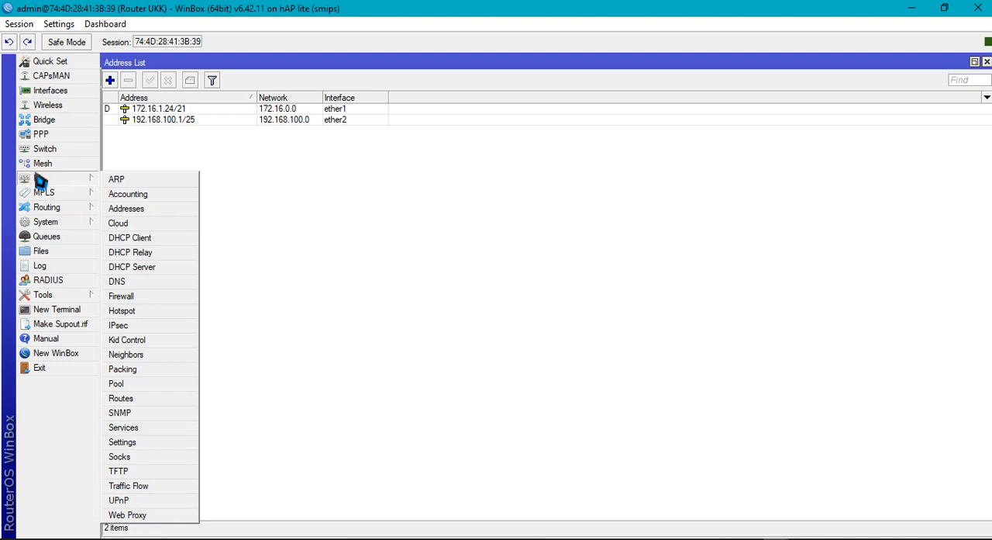
left_click(161, 267)
left_click(226, 226)
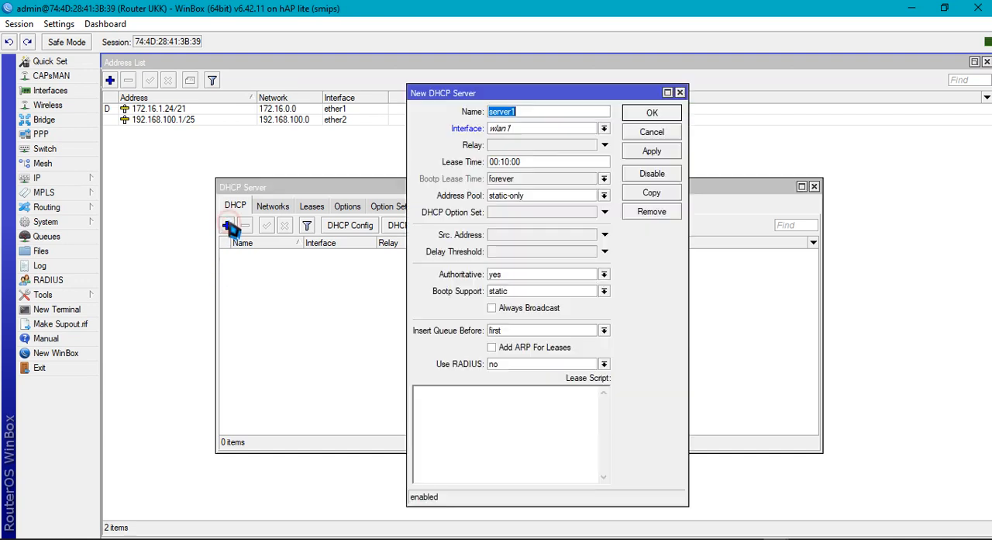
left_click(652, 133)
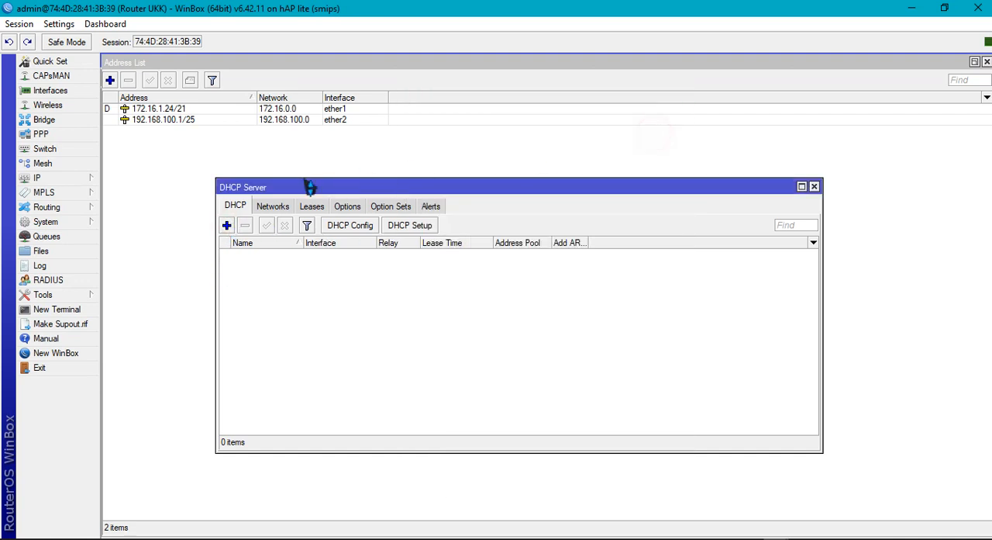
left_click(427, 232)
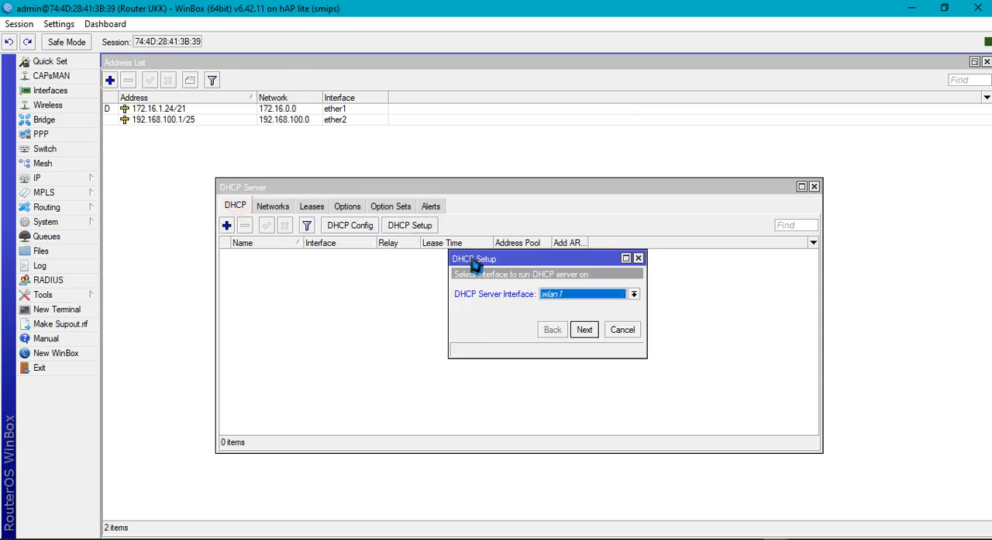
left_click(635, 295)
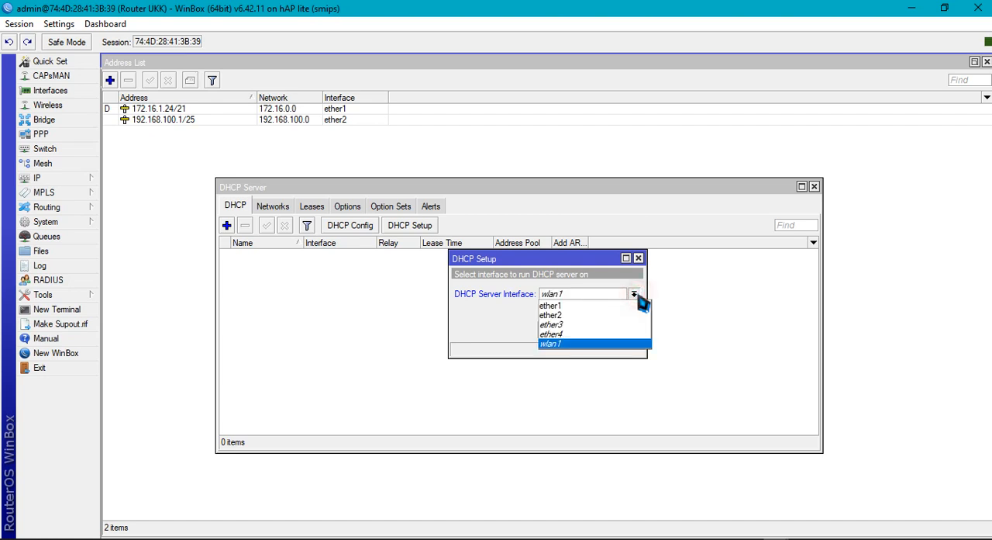
left_click(600, 315)
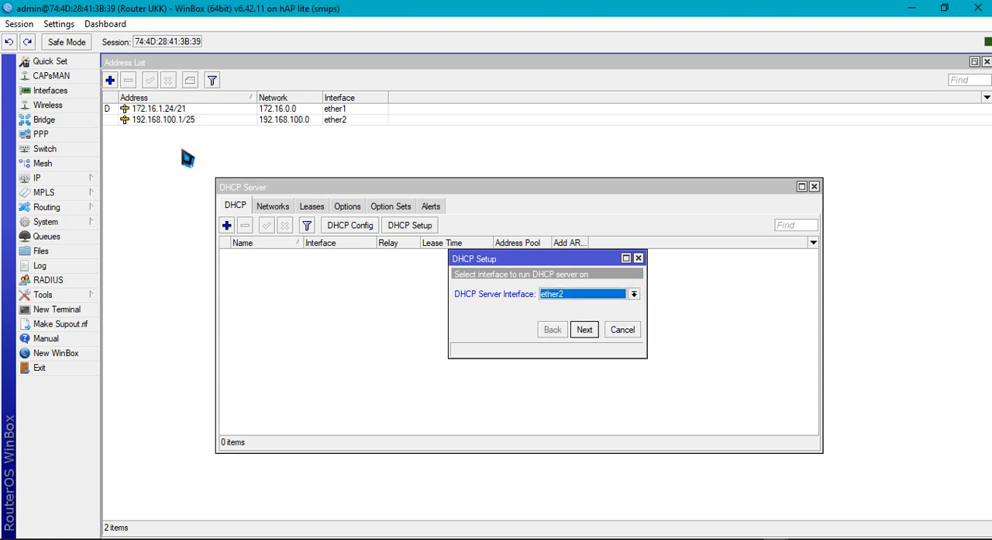
left_click(586, 330)
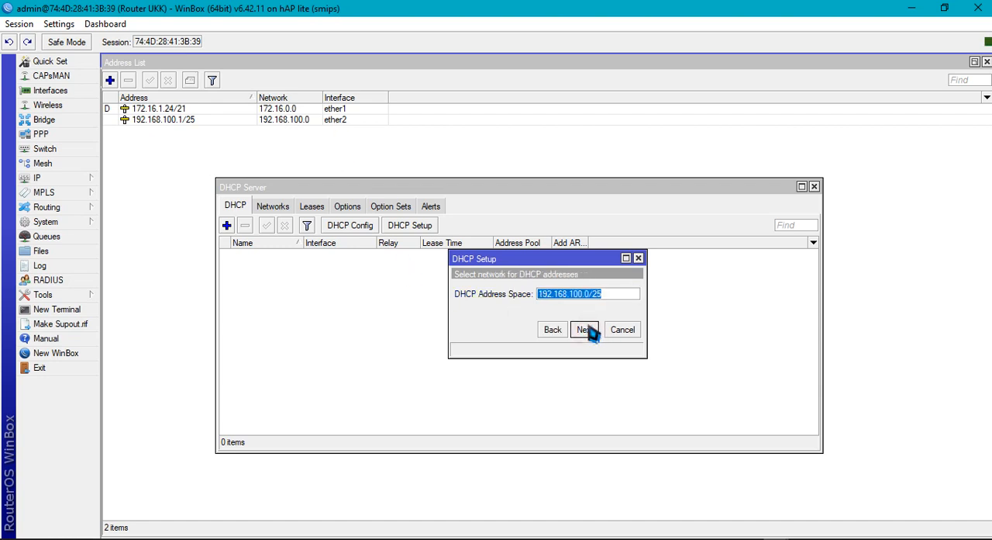
Accept the DHCP address space 192.168.100.0/25 and the gateway 192.168.100.1
left_click(585, 329)
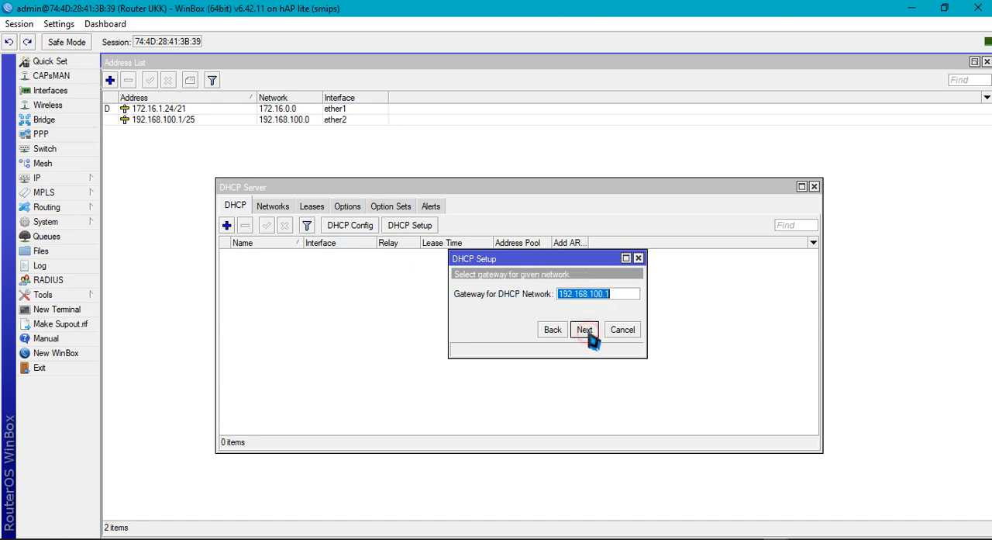
left_click(625, 295)
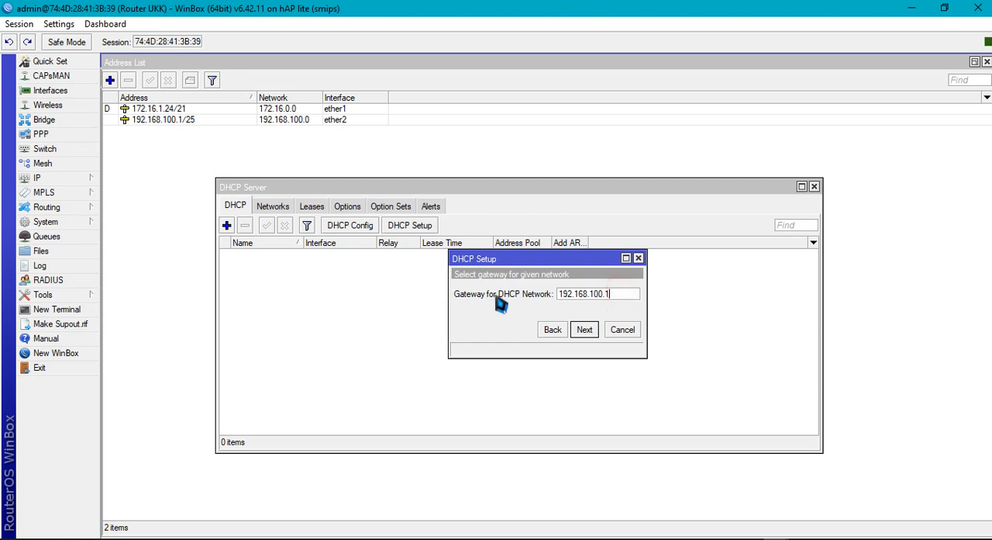
left_click(586, 330)
Examine the proposed range of addresses to give out and compare it with the host calculation in Notepad
left_click(566, 300)
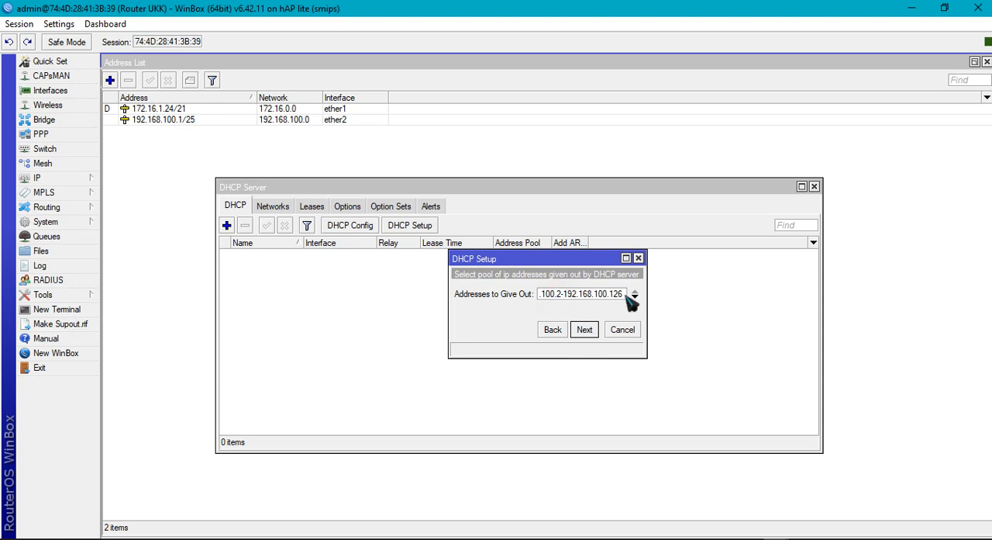
double_click(557, 296)
left_click(562, 301)
left_click(572, 291)
left_click_drag(622, 293, 602, 293)
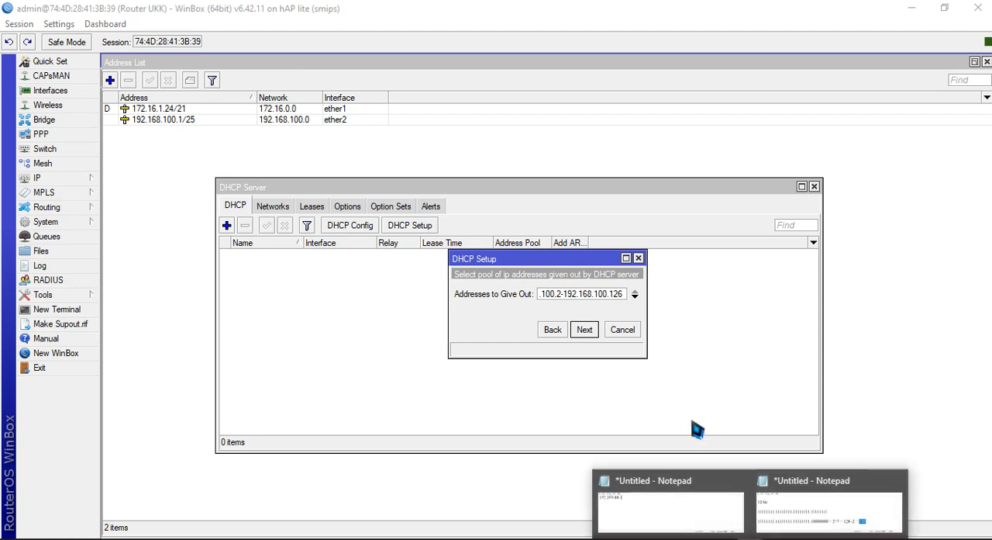
left_click(795, 495)
left_click(737, 392)
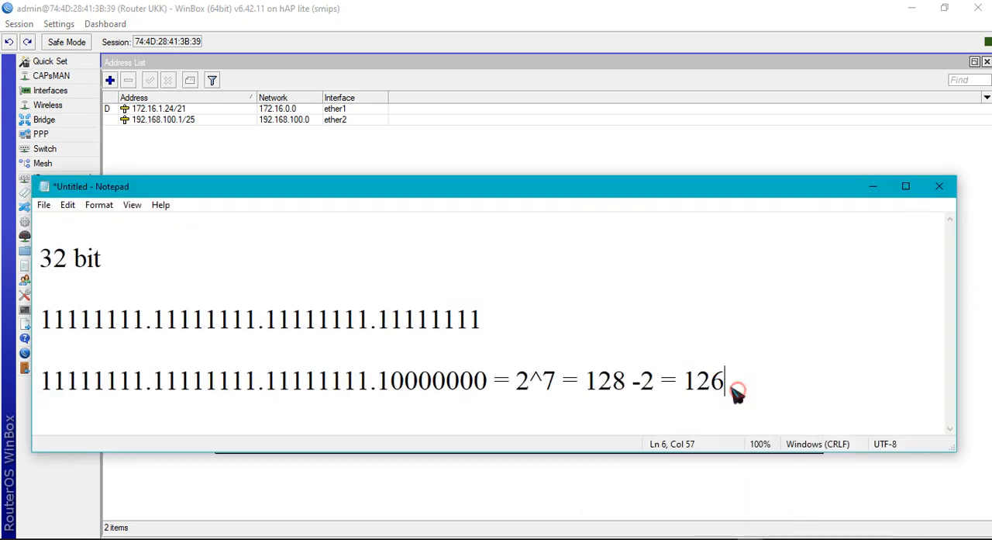
Check the host calculation in Notepad, return to DHCP Setup, and limit the addresses to give out to 192.168.100.2-192.168.100.100
left_click_drag(762, 384, 685, 389)
left_click(873, 186)
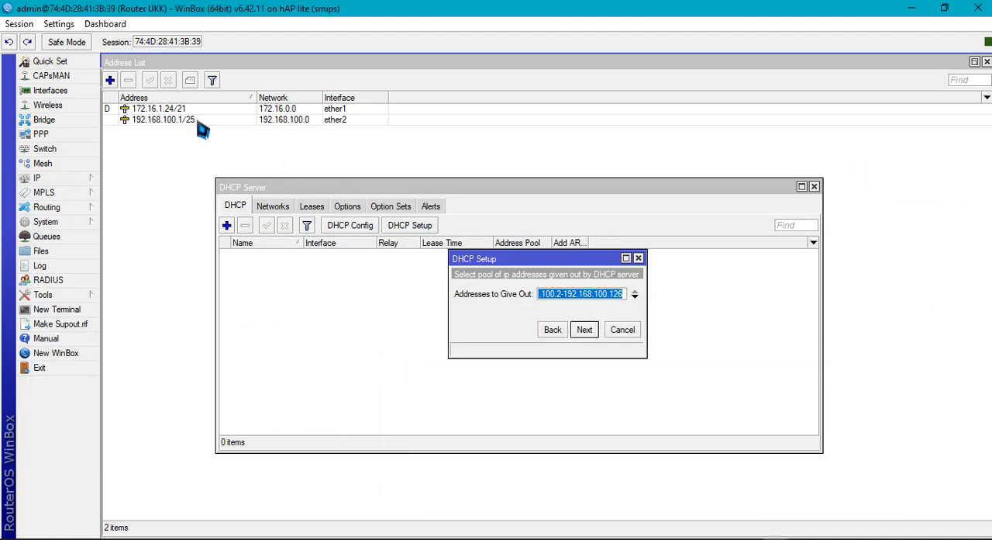
mouse_move(199, 126)
left_click(609, 294)
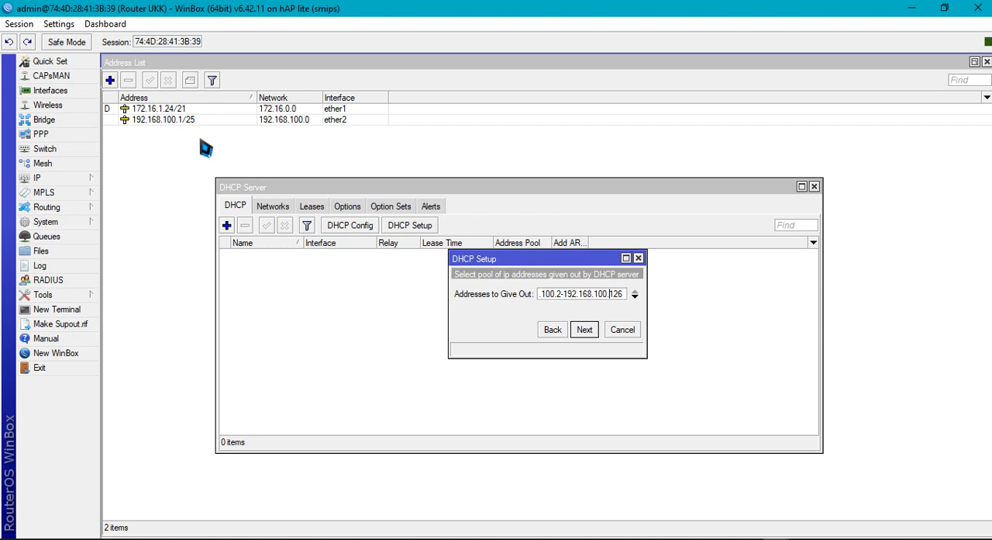
left_click(620, 294)
key("BackSpace")
type("00")
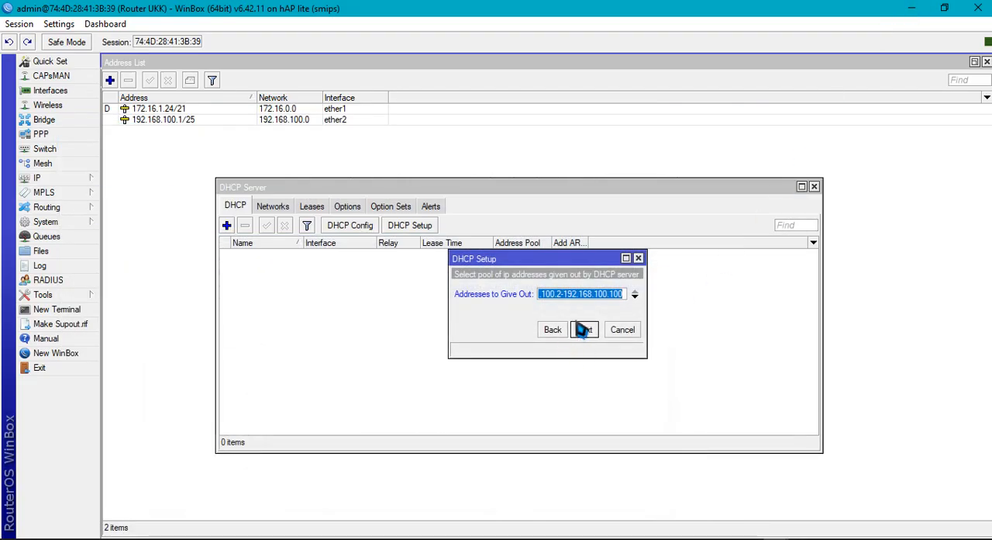
left_click(585, 330)
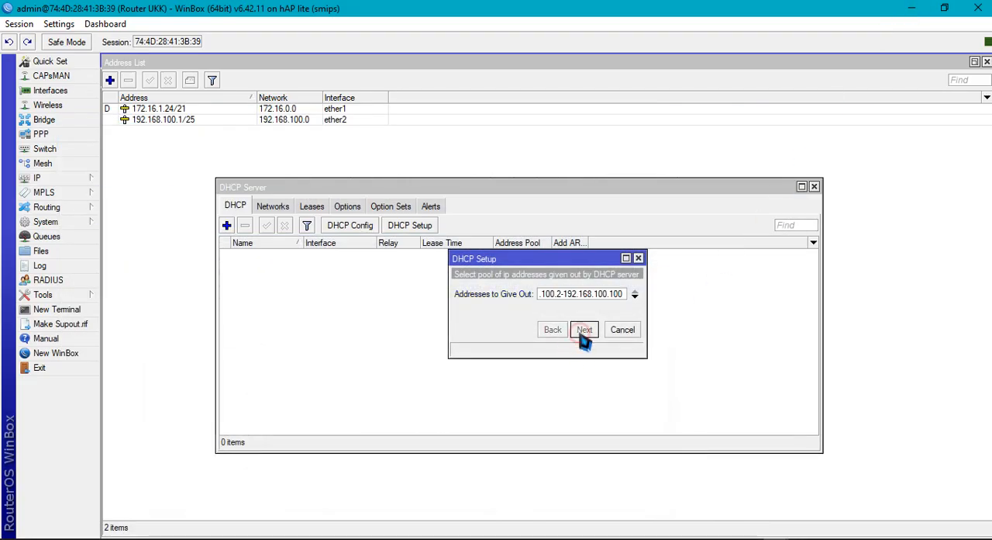
left_click(583, 332)
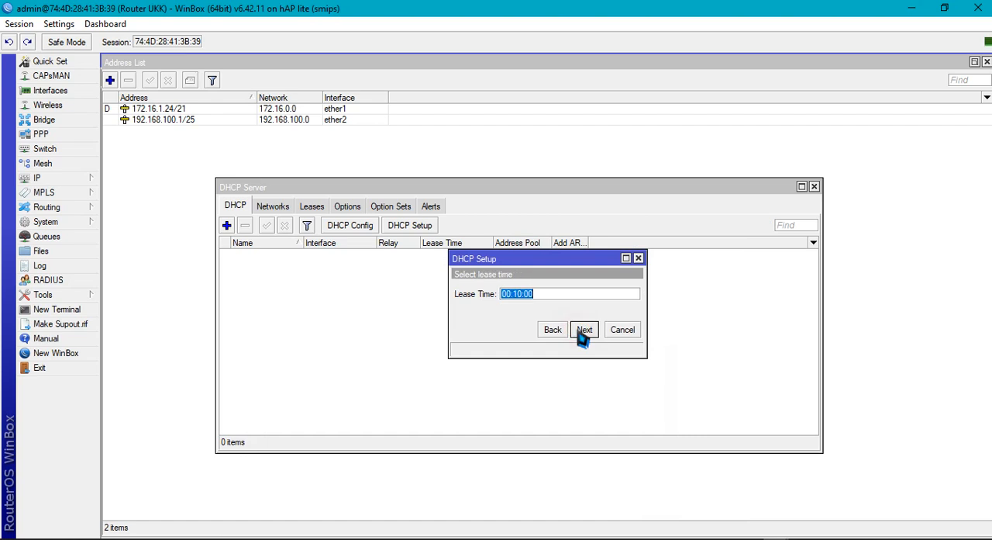
Set the DHCP lease time to 00:10:00 and complete the DHCP Setup for ether2
left_click(517, 295)
key("BackSpace")
type("59")
key("BackSpace")
key("BackSpace")
type("1")
left_click(586, 331)
left_click(552, 293)
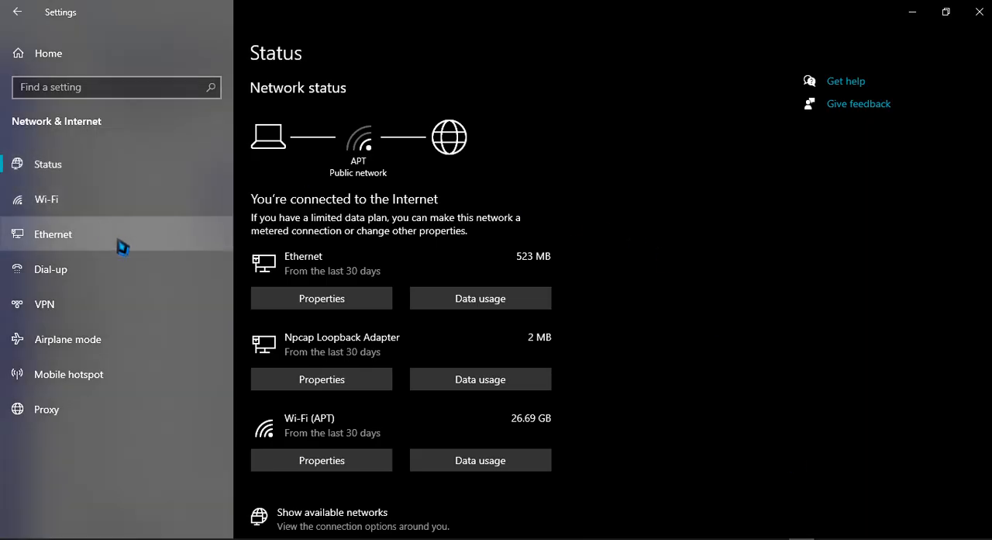
In Windows network settings, set the Ethernet adapter's IPv4 properties to obtain both the IP address and the DNS server address automatically
left_click(130, 245)
left_click(846, 104)
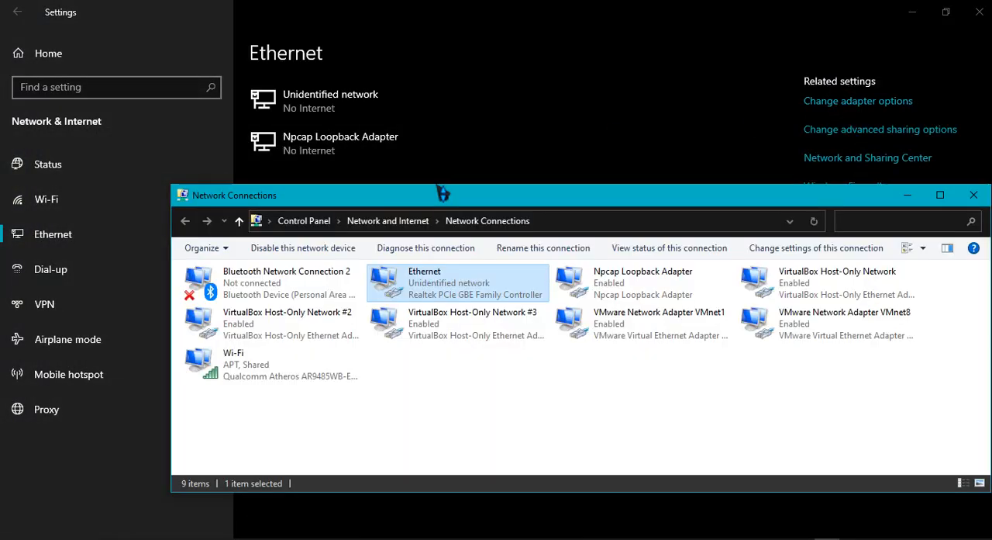
right_click(404, 290)
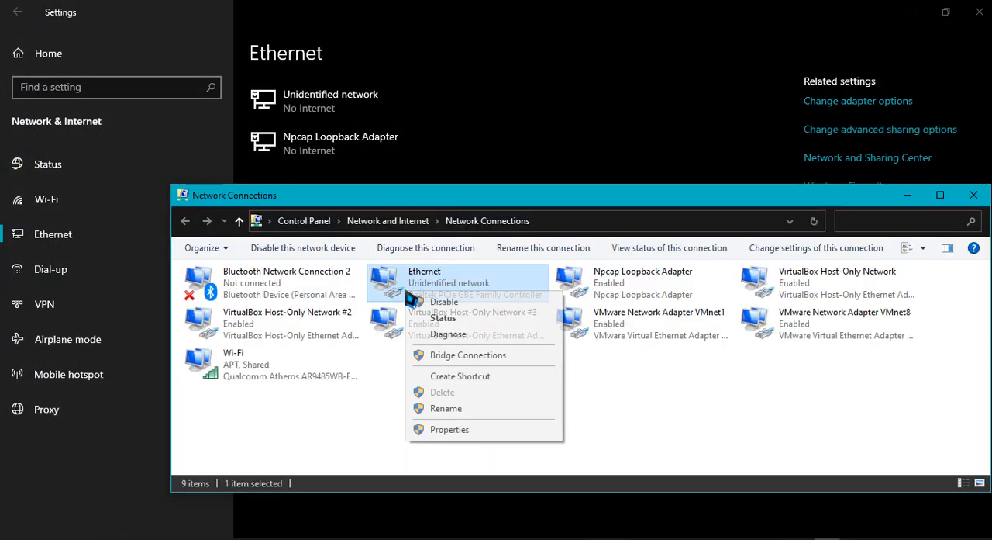
left_click(442, 430)
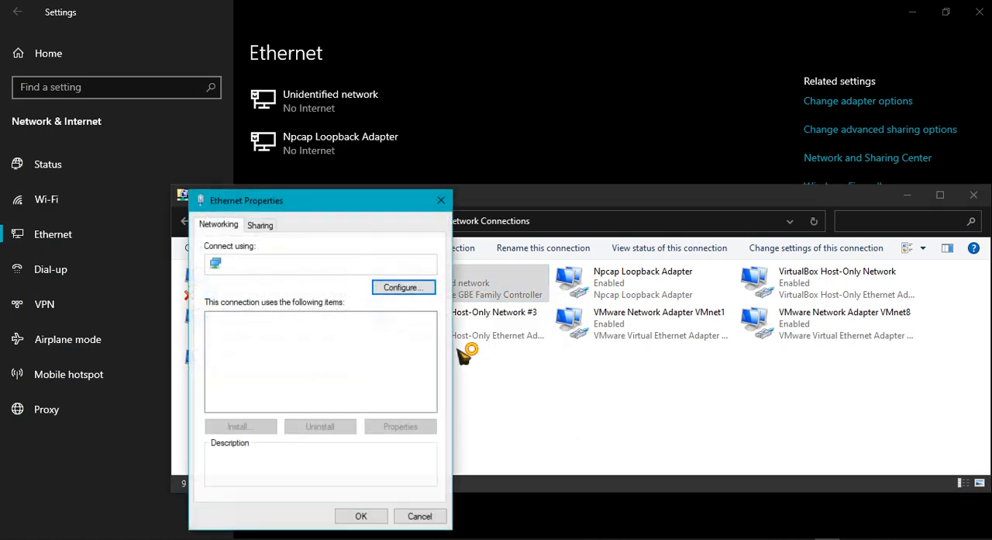
scroll(340, 355, "down", 2)
double_click(341, 331)
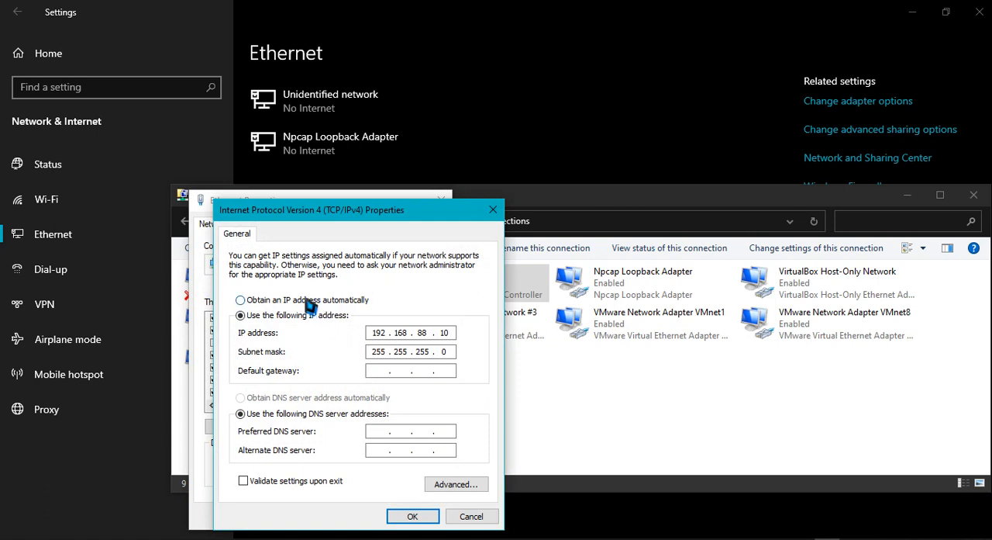
left_click(305, 301)
left_click(307, 397)
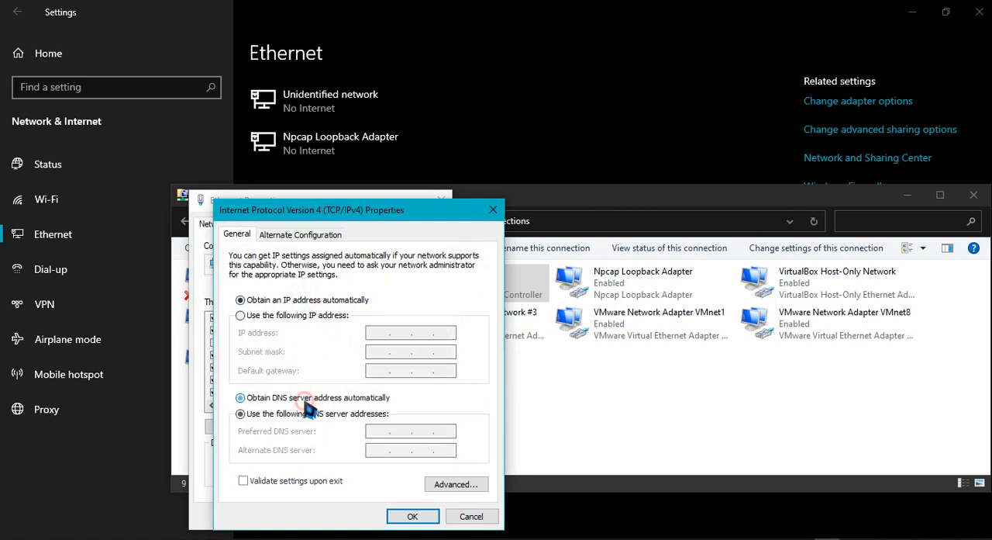
left_click(400, 515)
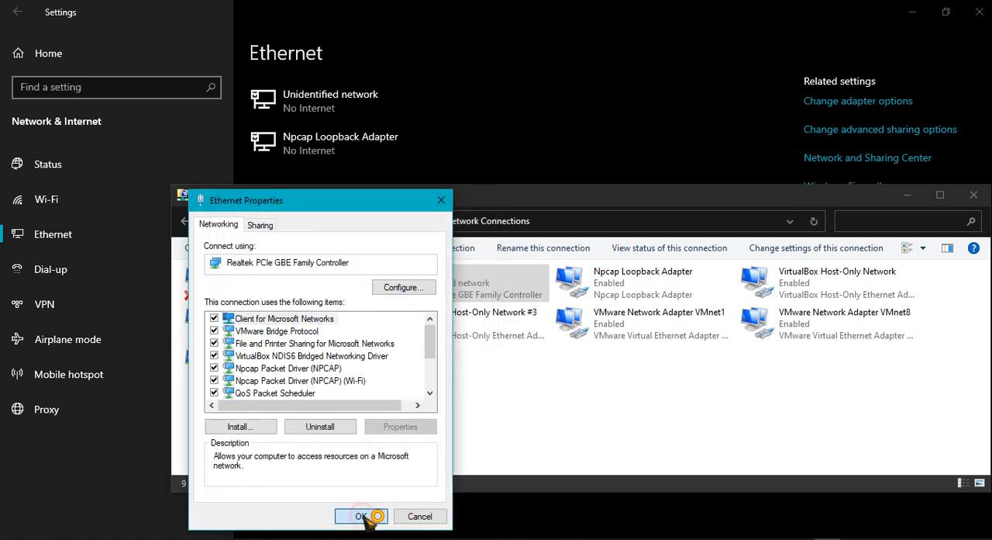
left_click(360, 513)
left_click(450, 424)
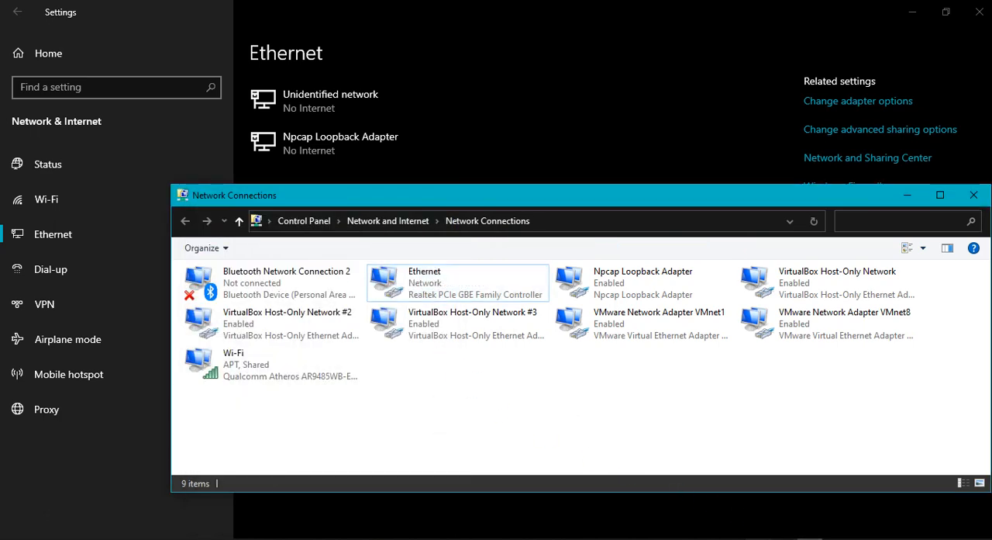
Examine the Ethernet adapter's connection details for the leased IPv4 address, subnet mask, lease expiry, default gateway and DHCP server
left_click(759, 538)
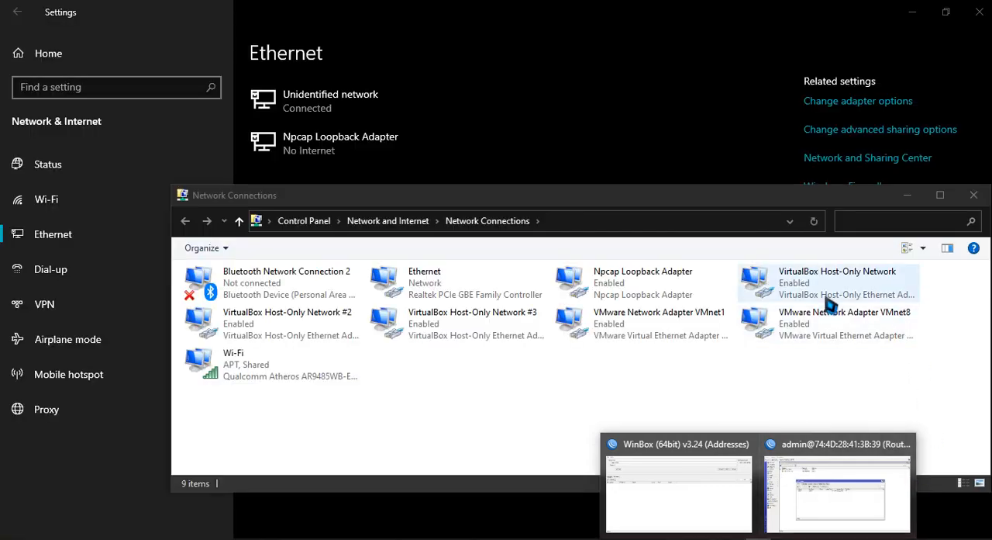
left_click(419, 279)
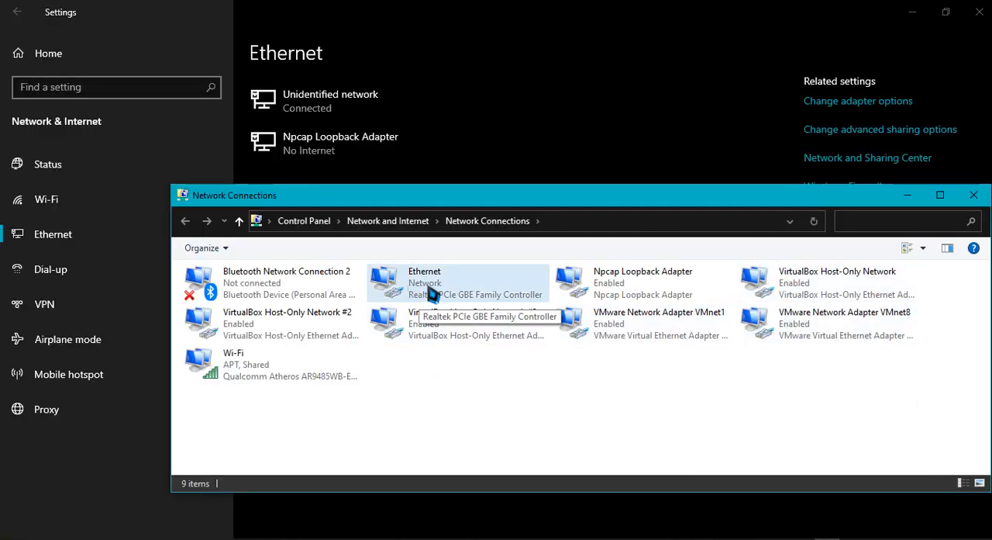
right_click(429, 288)
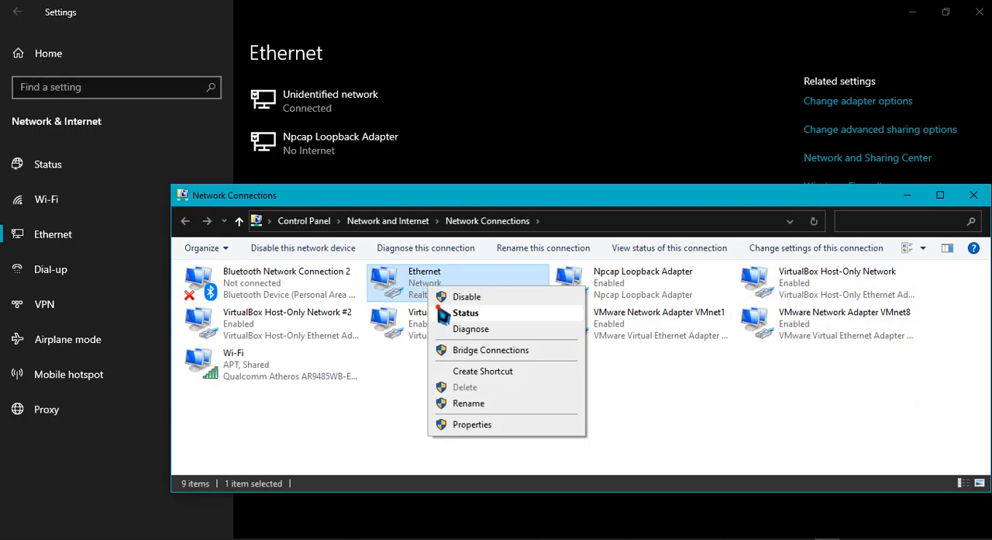
left_click(439, 310)
left_click(469, 265)
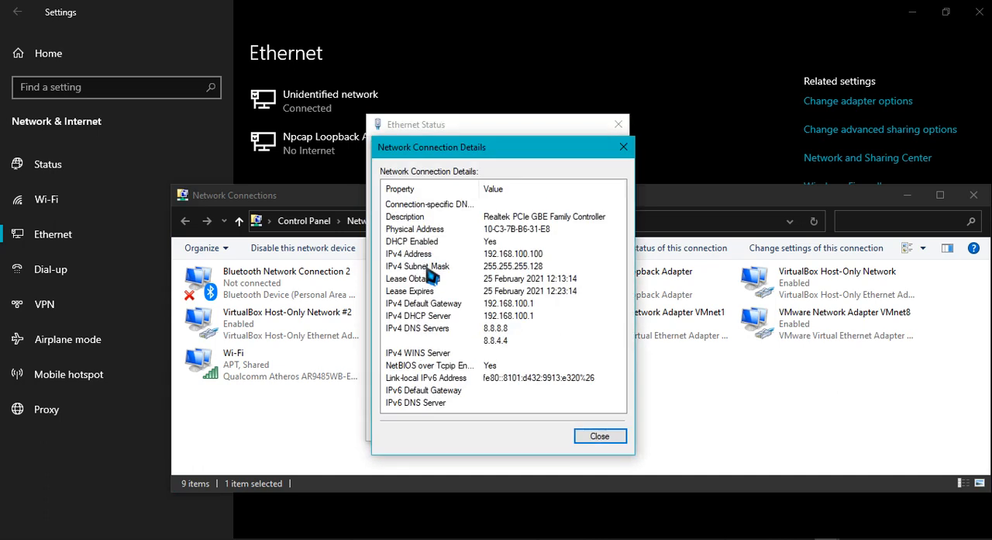
left_click(500, 256)
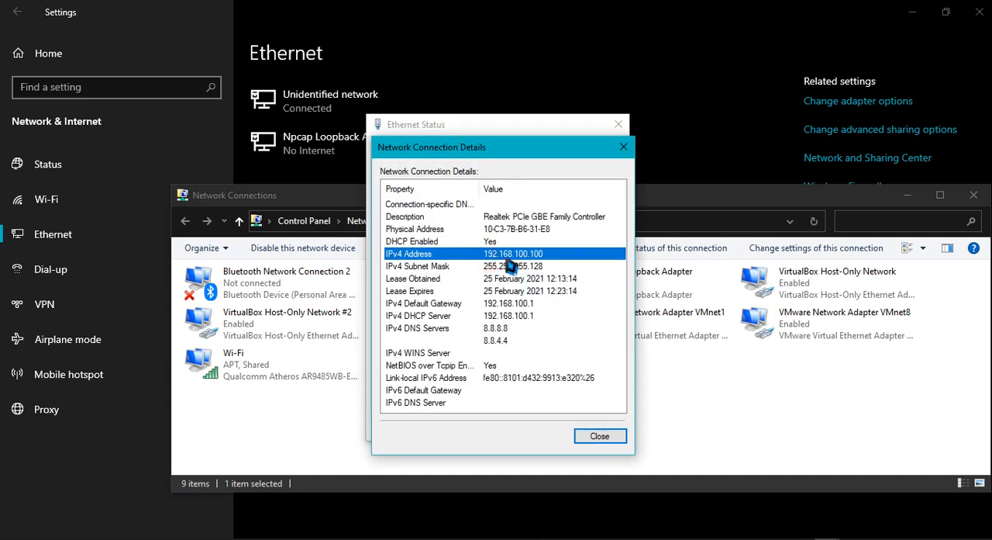
left_click(509, 292)
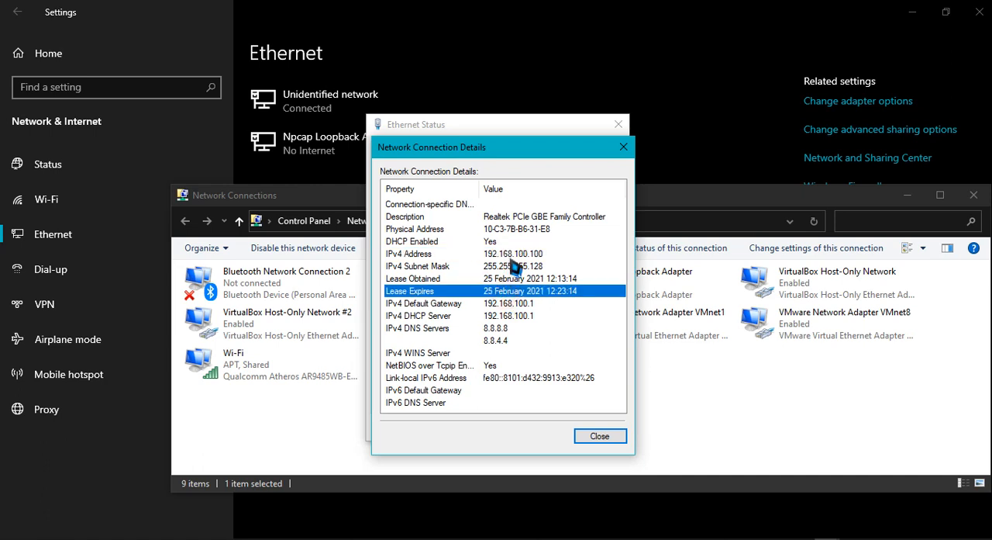
left_click(510, 266)
left_click(510, 290)
left_click(511, 304)
left_click(513, 316)
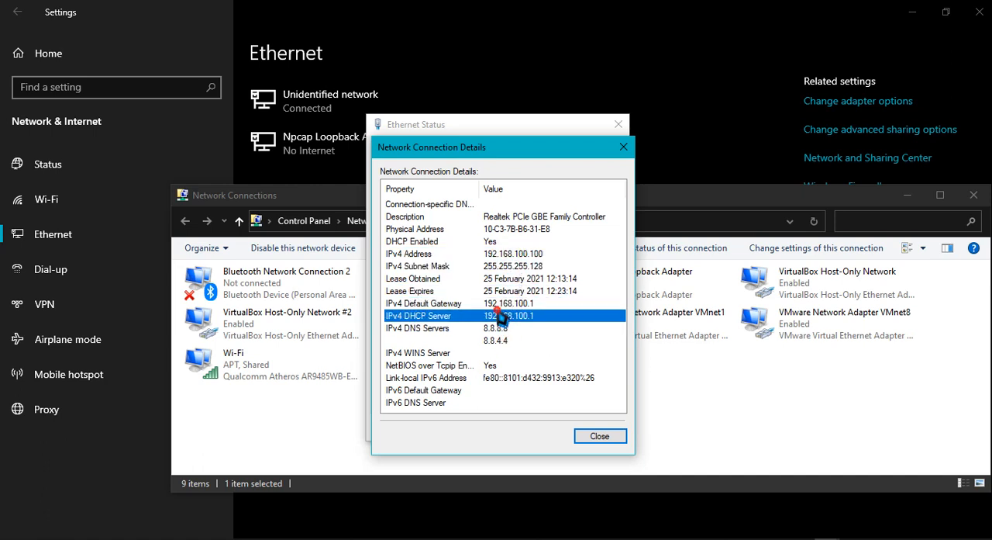
left_click(599, 436)
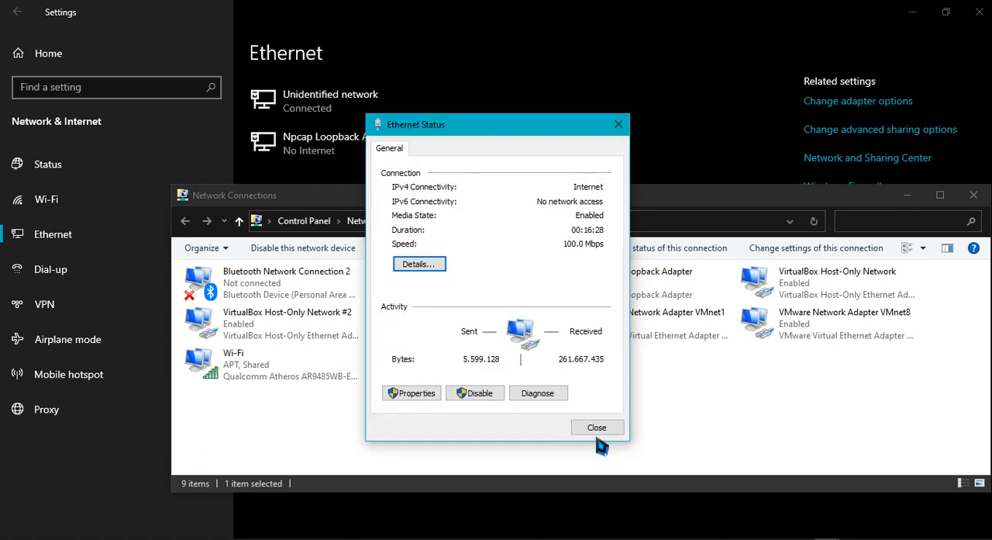
left_click(596, 430)
Switch back to the router's WinBox session and close the DHCP Server window
left_click(828, 538)
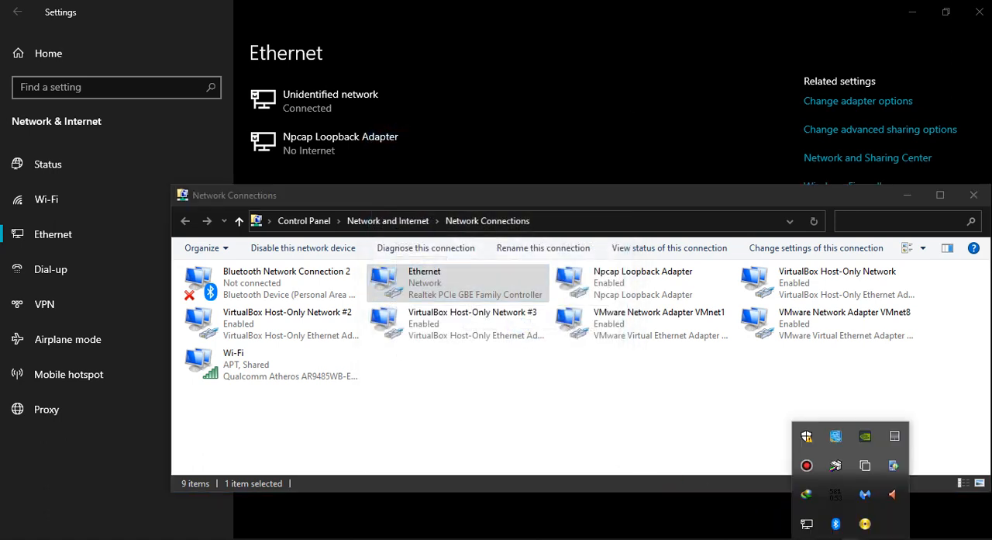
left_click(507, 362)
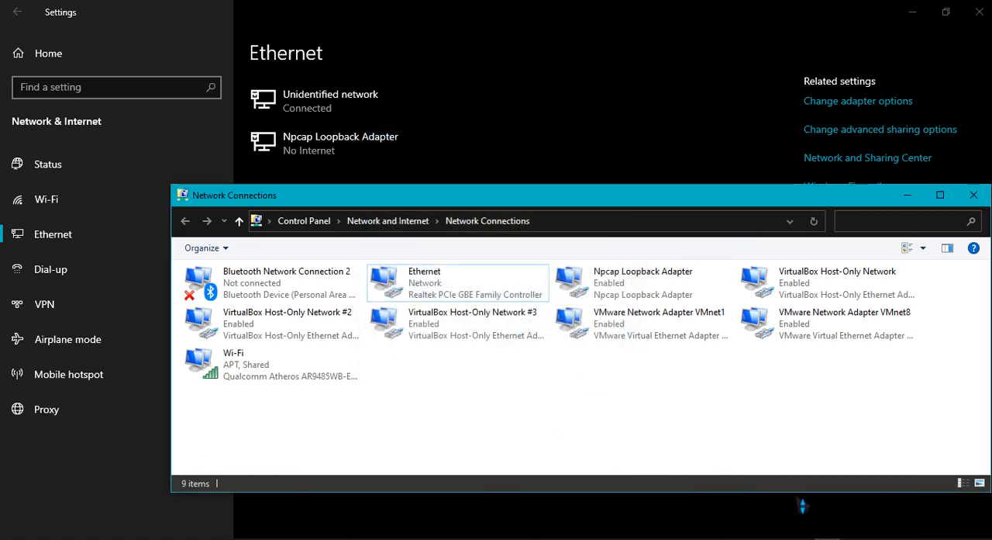
mouse_move(776, 538)
left_click(844, 511)
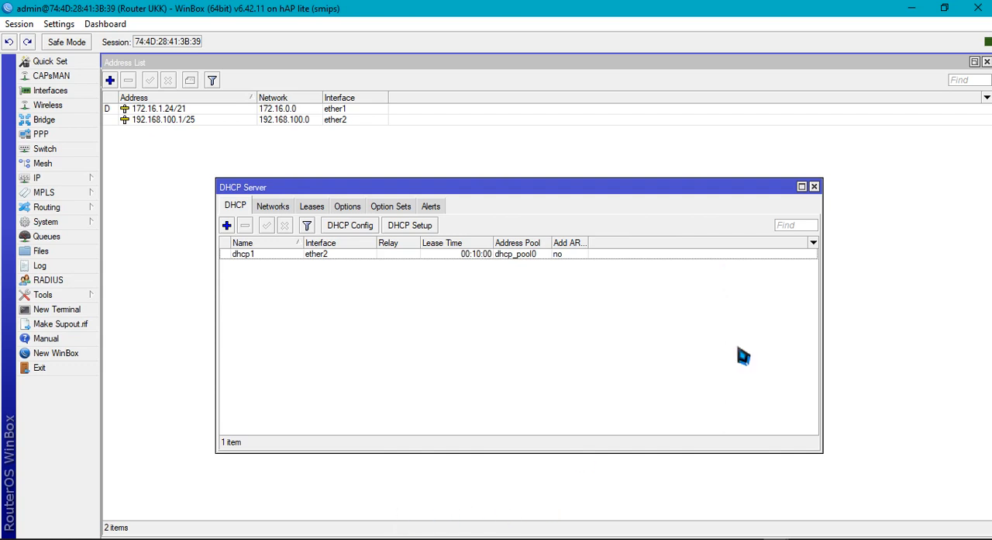
left_click(814, 187)
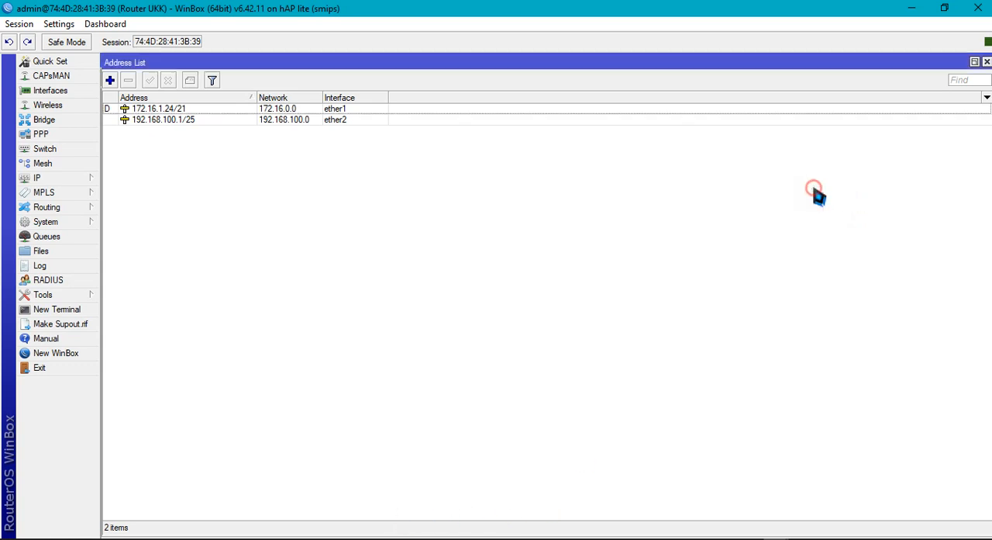
Create a firewall NAT rule with chain srcnat and ether1 as the out interface
left_click(68, 178)
left_click(130, 296)
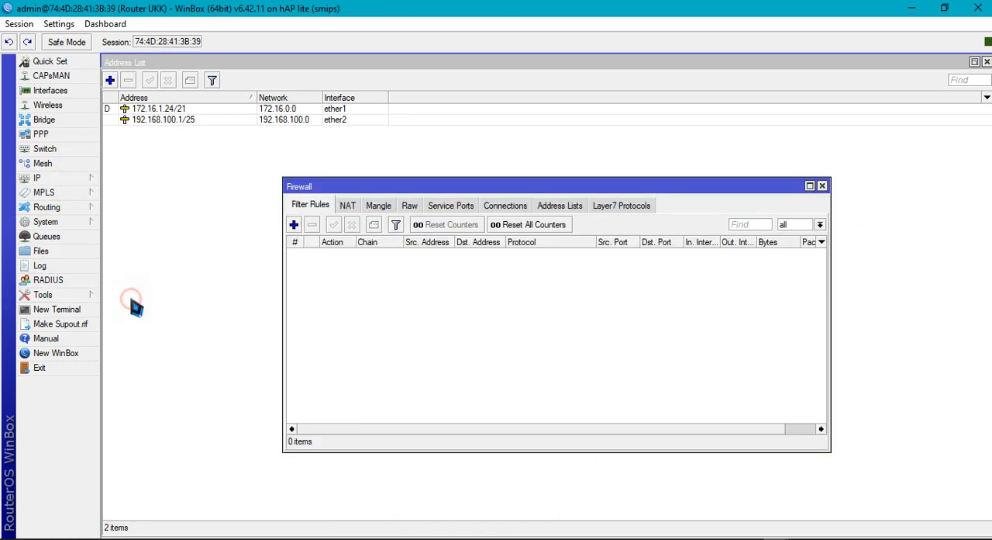
left_click(346, 206)
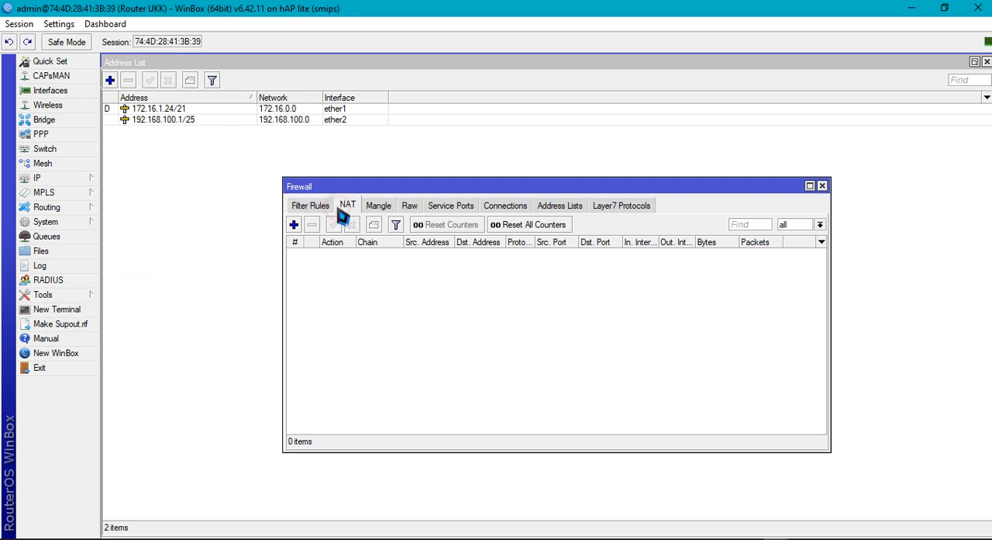
left_click(294, 225)
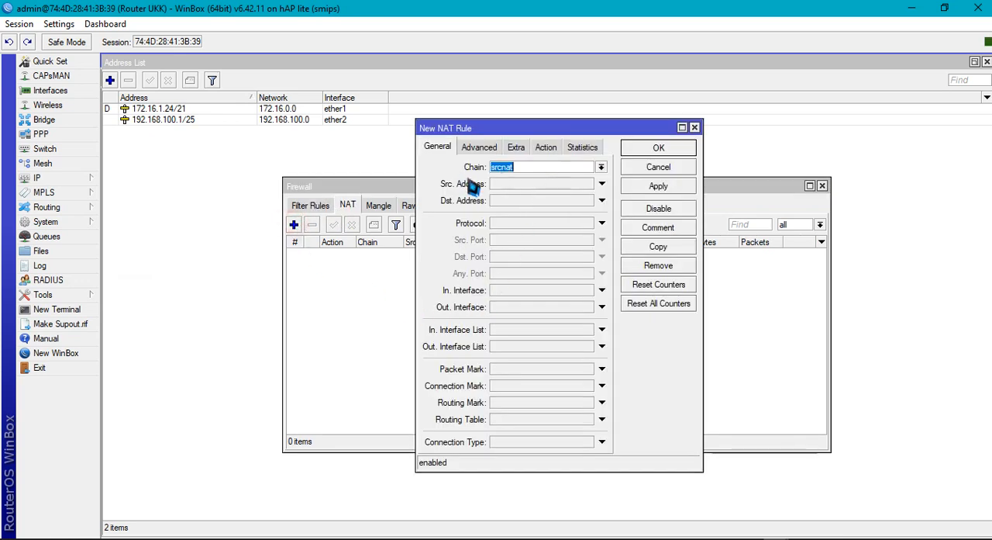
left_click(602, 307)
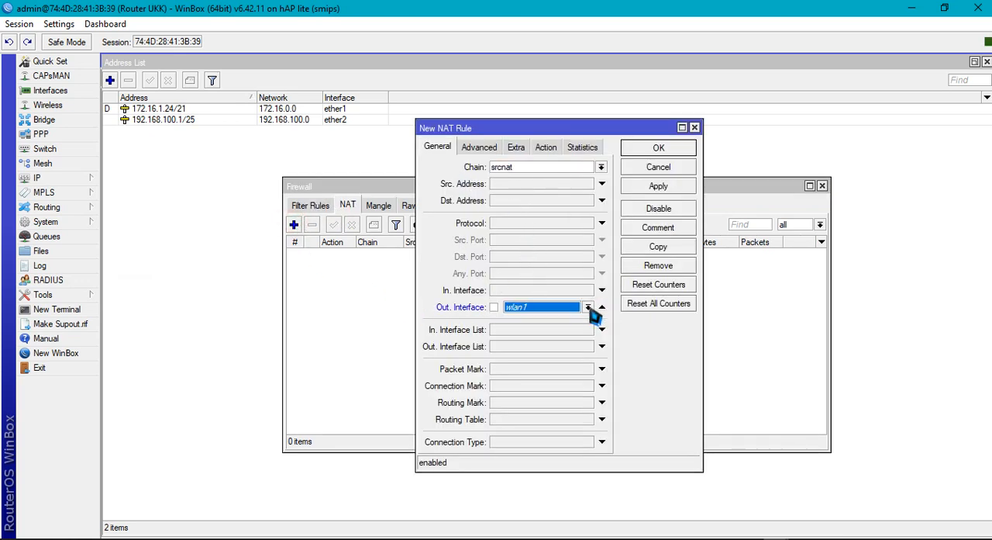
left_click(588, 307)
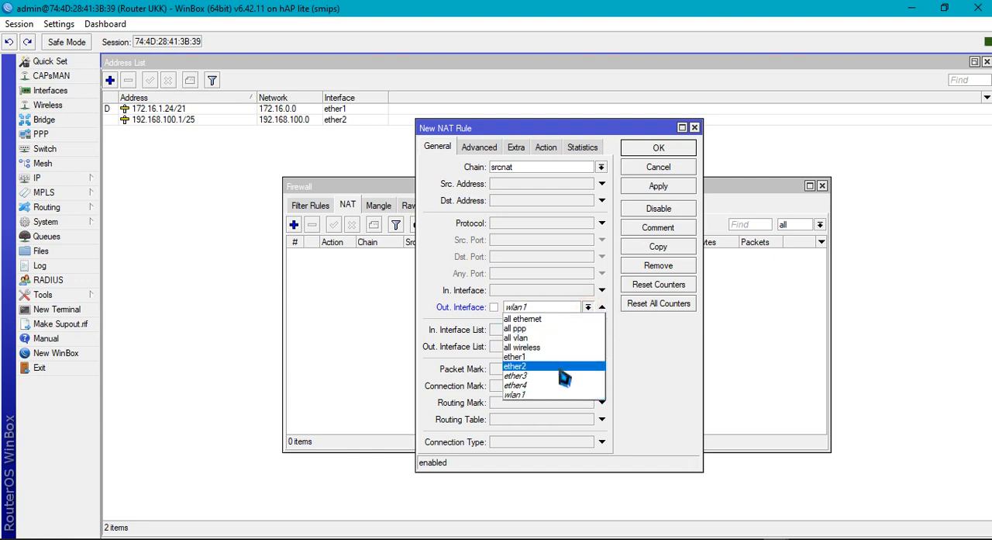
left_click(563, 357)
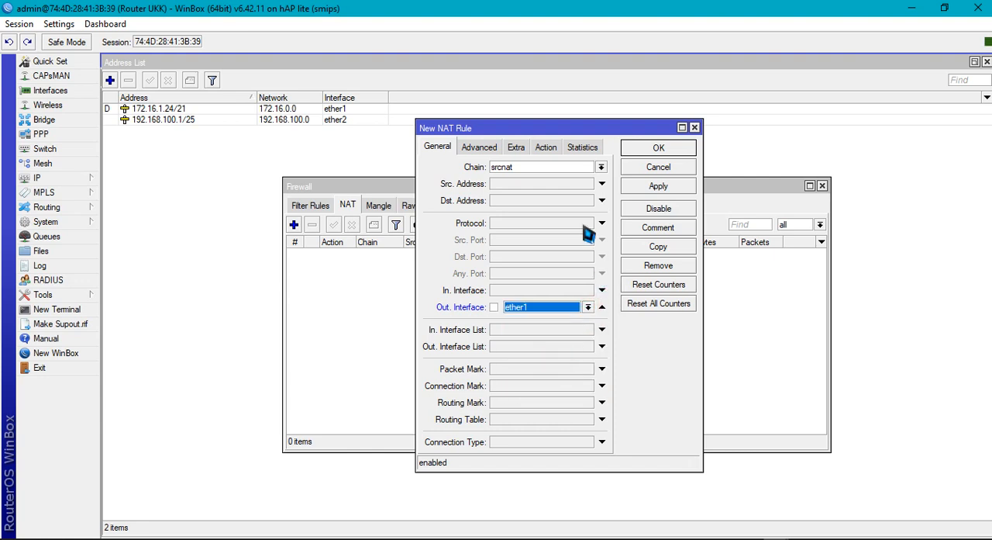
Set the new NAT rule's action to masquerade and save the rule
left_click(545, 148)
left_click(526, 166)
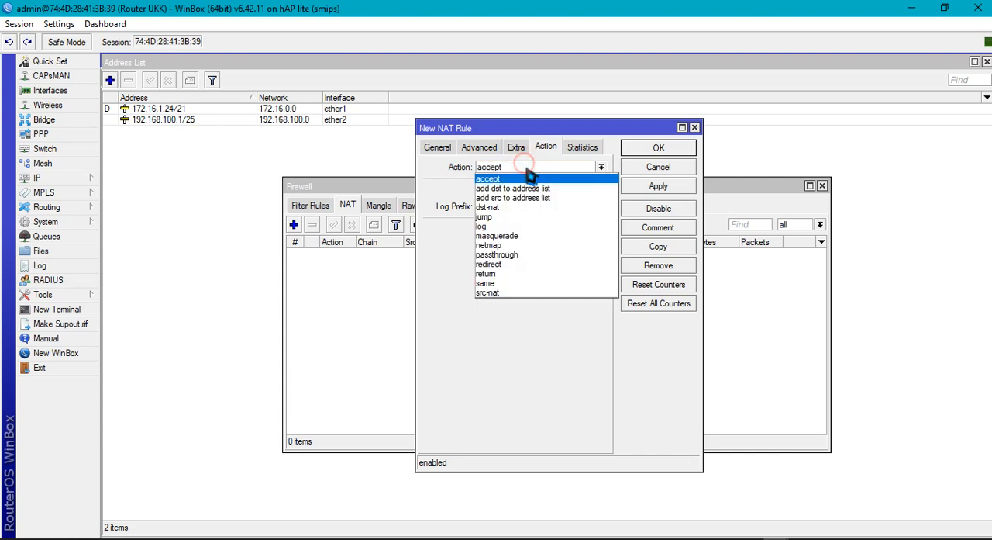
left_click(524, 236)
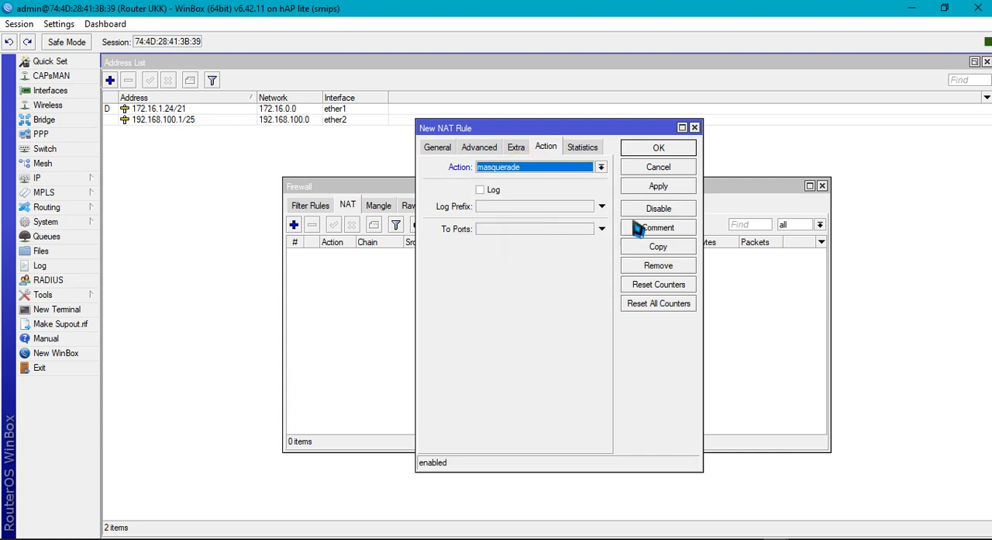
left_click(659, 186)
left_click(658, 147)
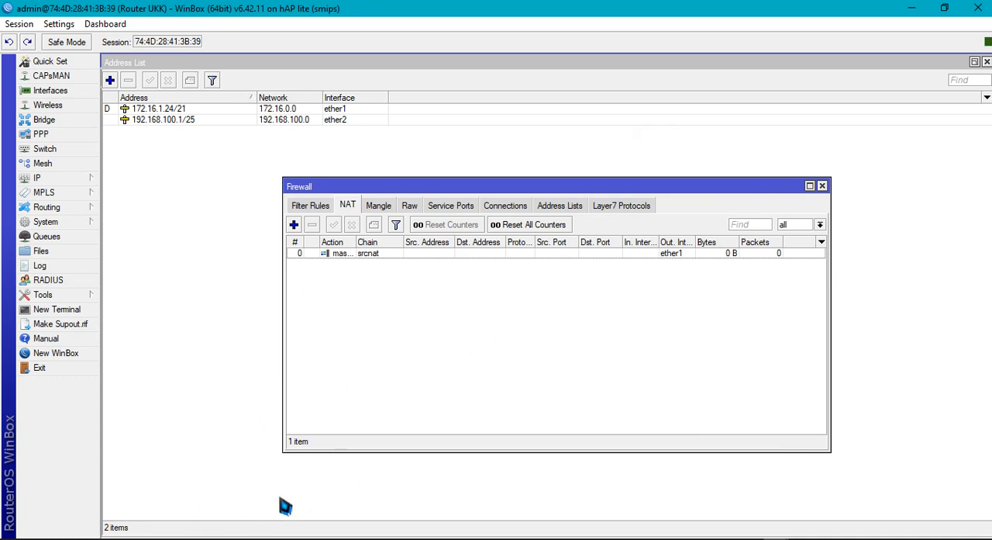
Open Command Prompt on the client and ping google.com to test internet access
left_click(91, 536)
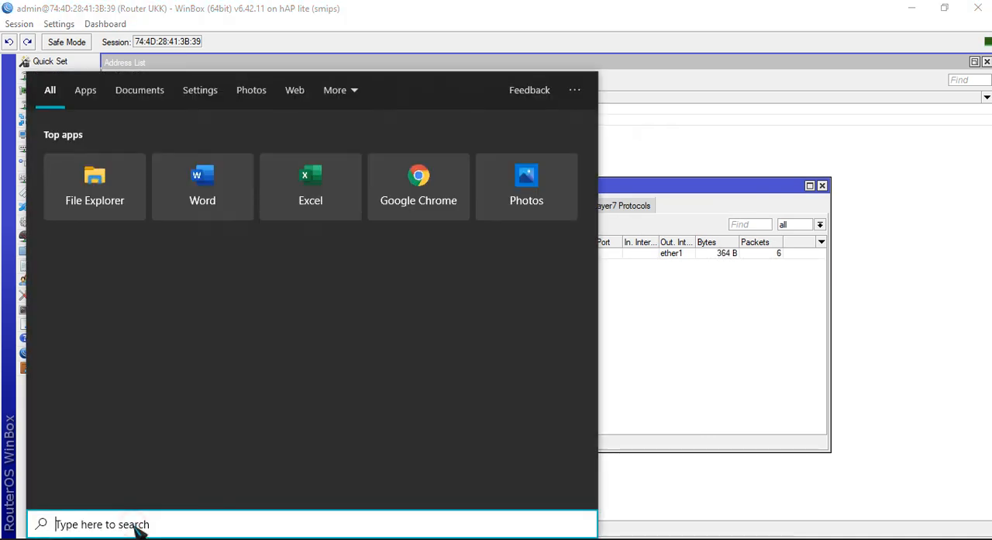
type("cmd")
key("Return")
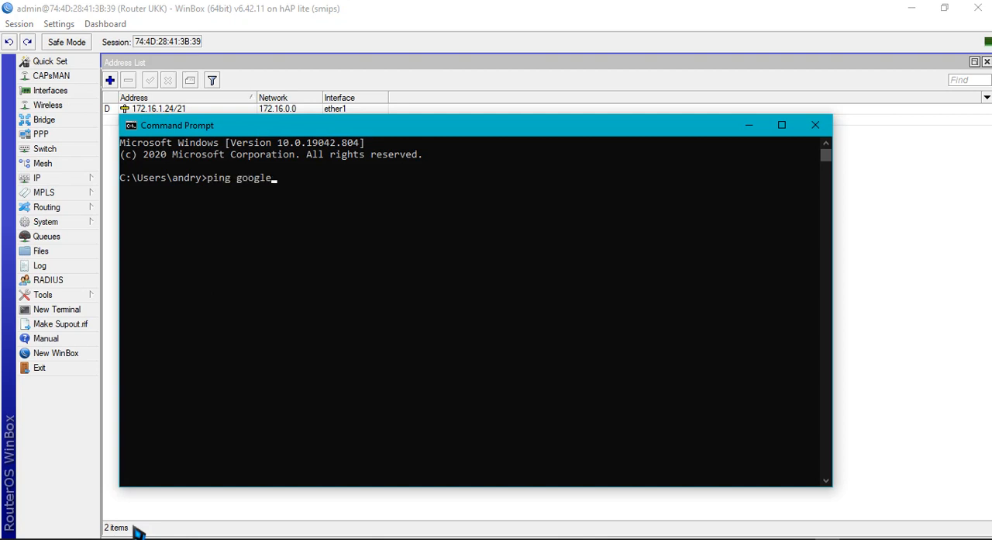
type("ping google.com")
key("Return")
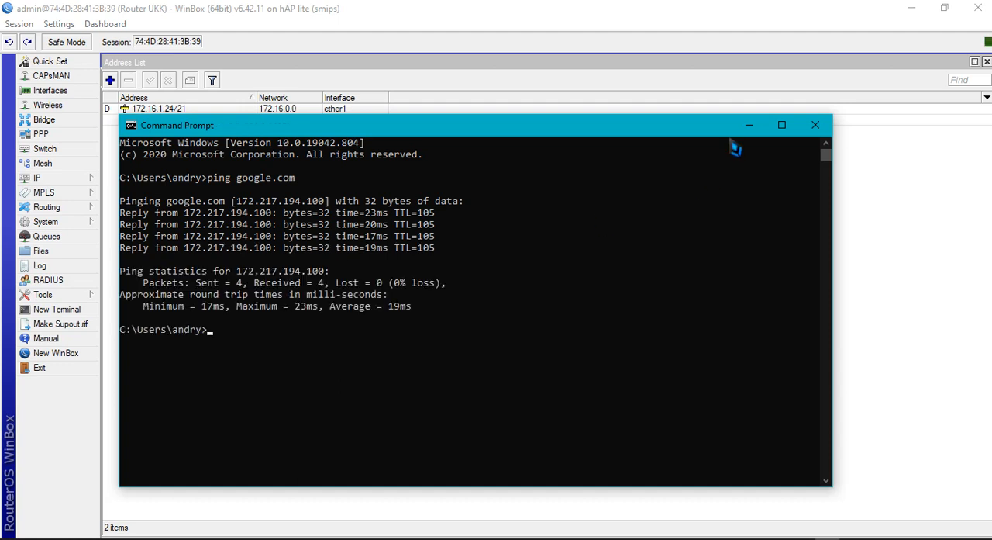
left_click(749, 125)
Check the client's network connection status in the hidden system notification area
left_click(851, 538)
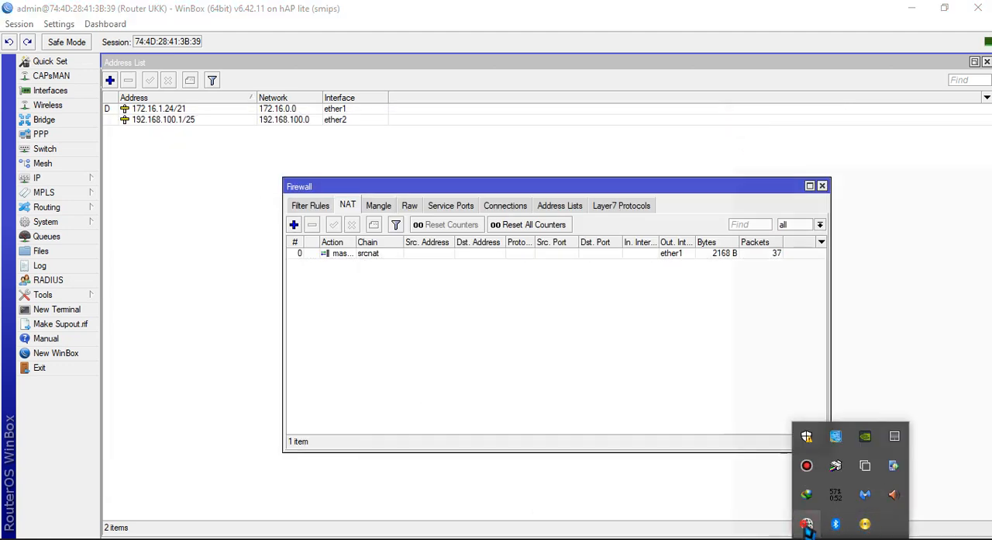
left_click(807, 524)
left_click(543, 398)
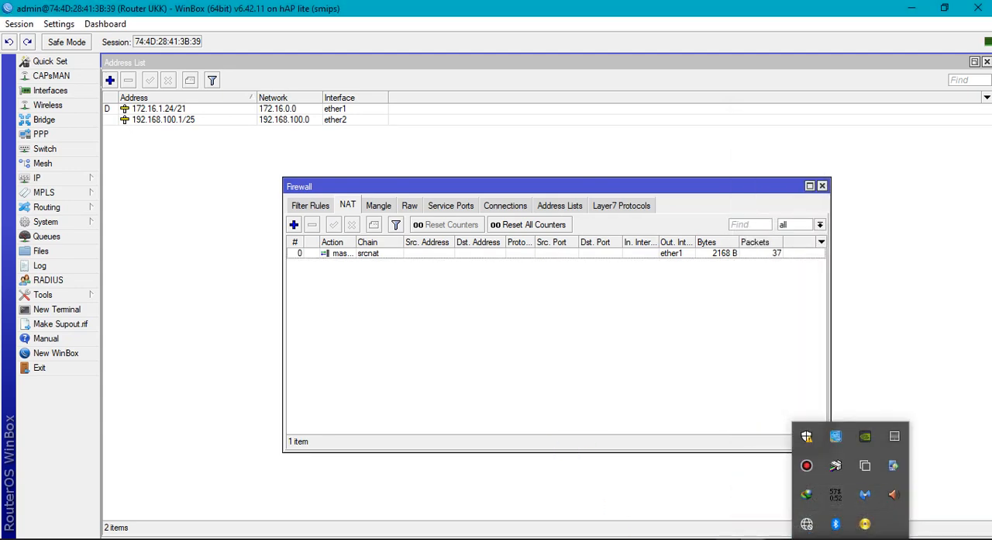
Return to Command Prompt, repeat the ping to google.com and minimize the window
left_click(789, 534)
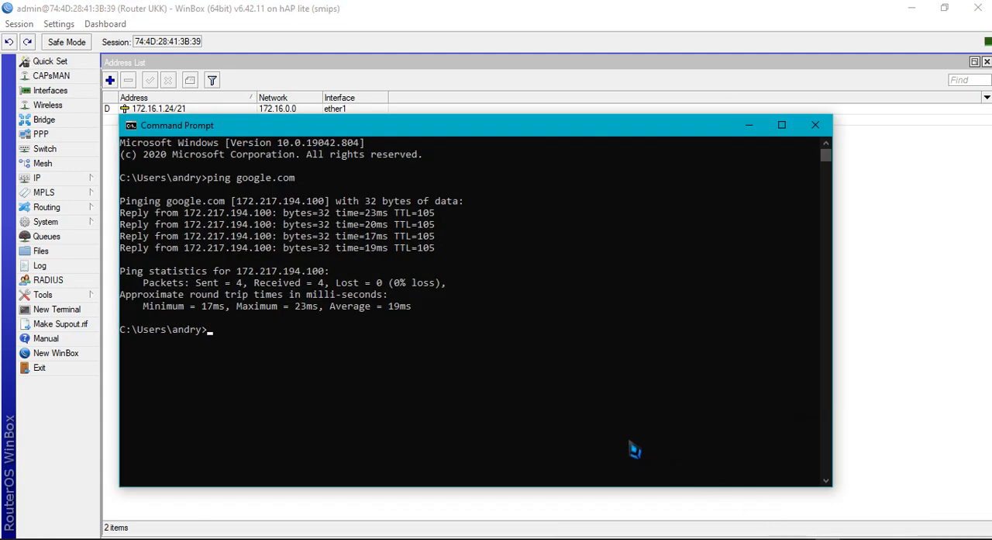
key("Up")
key("Return")
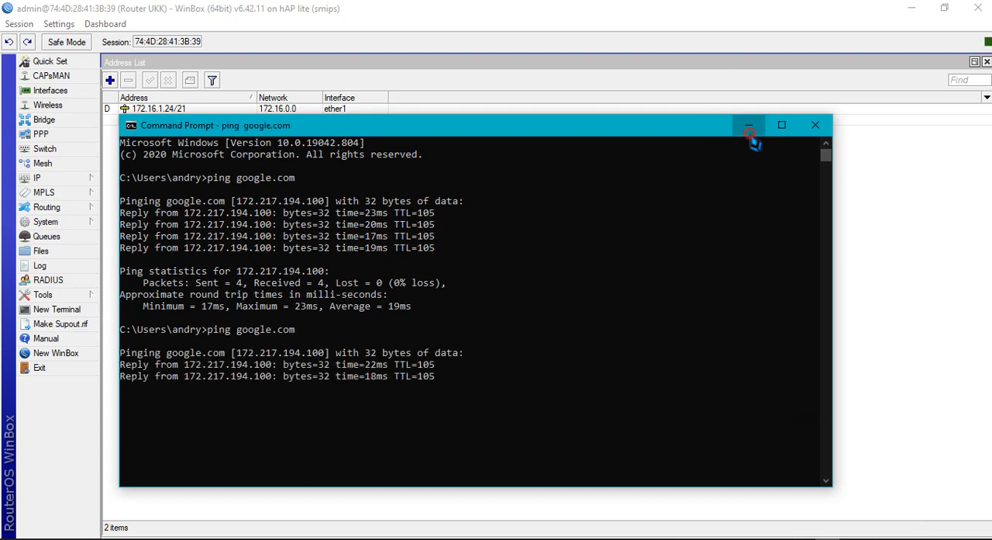
left_click(751, 130)
Disable and re-enable the Ethernet adapter in the Network Connections window
left_click(812, 535)
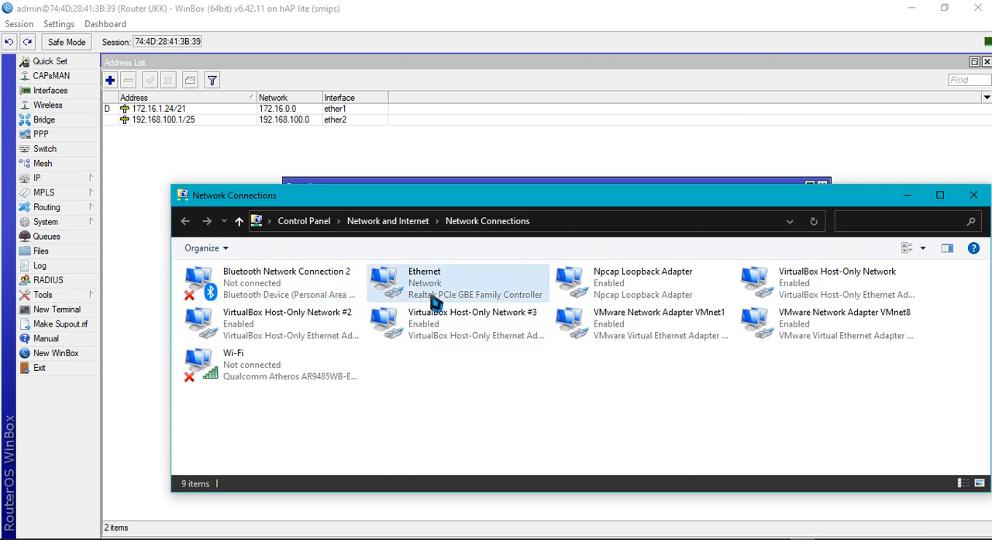
right_click(435, 299)
left_click(445, 305)
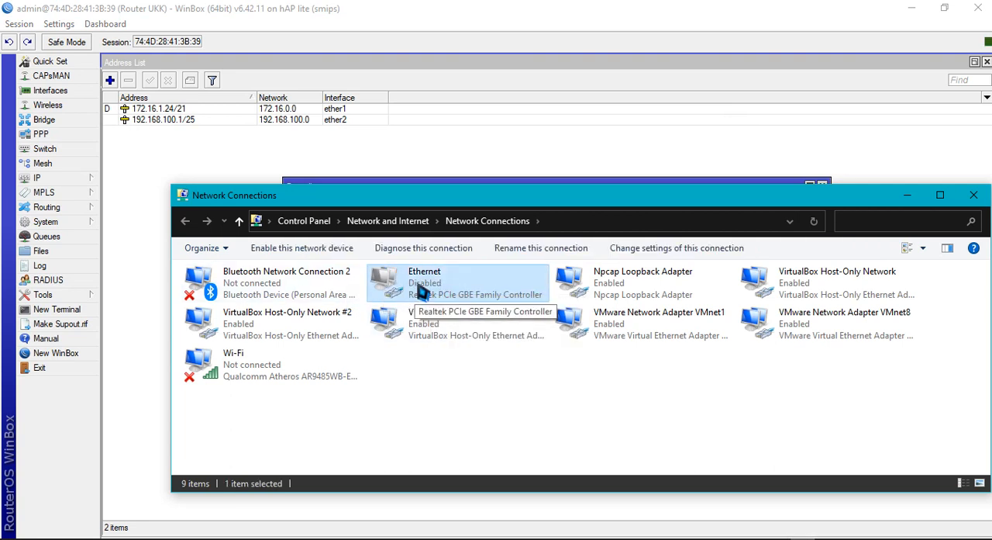
right_click(418, 287)
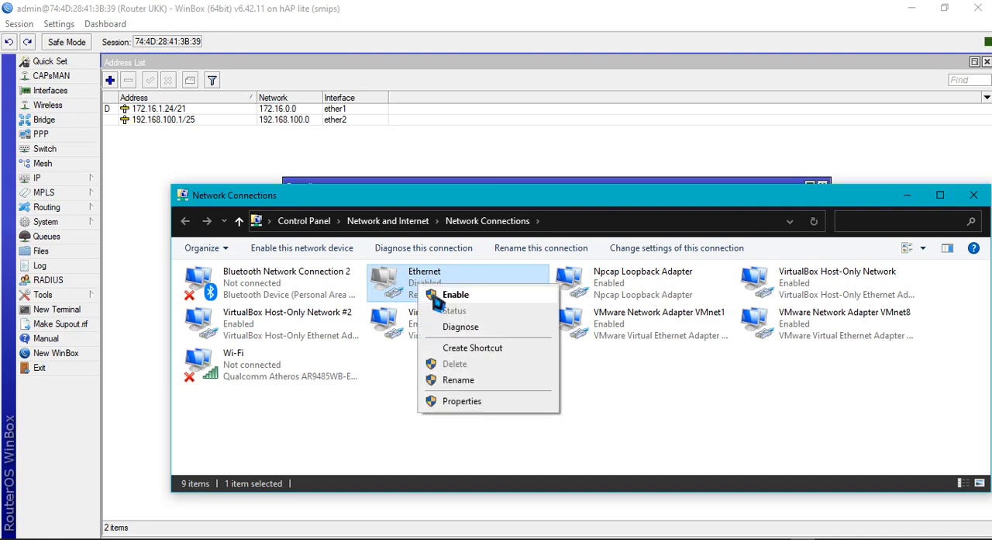
left_click(438, 293)
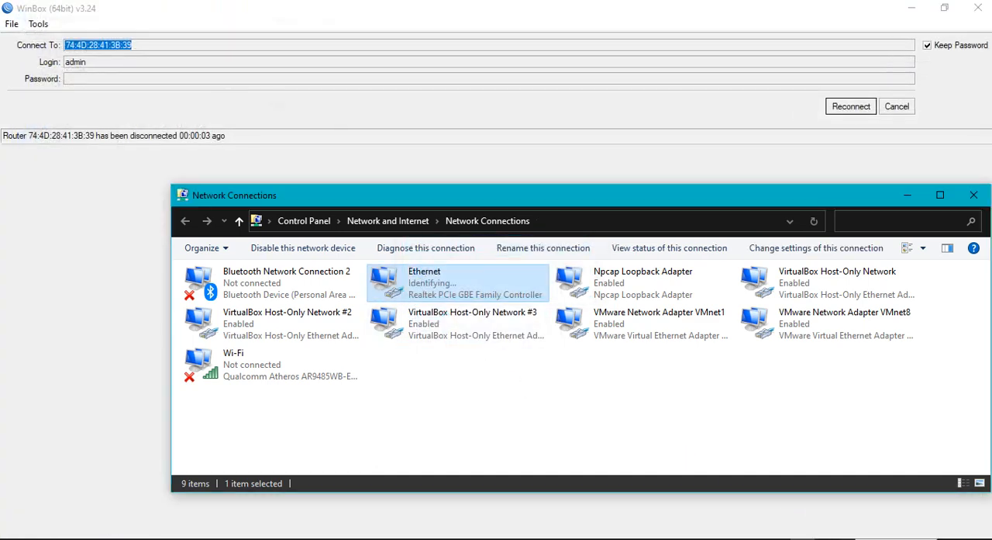
Check the client's network status again, minimize Network Connections and reconnect the WinBox session to the router
left_click(850, 538)
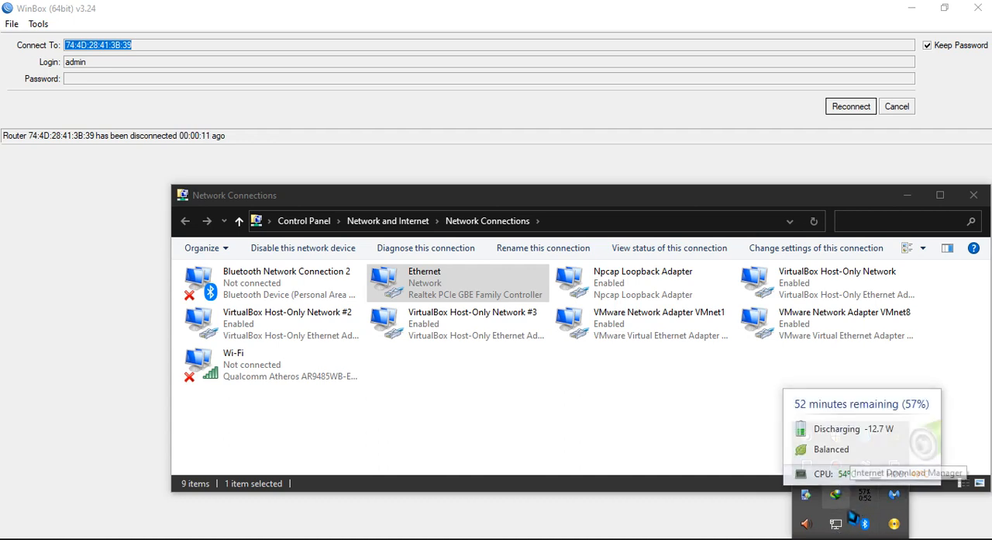
left_click(499, 358)
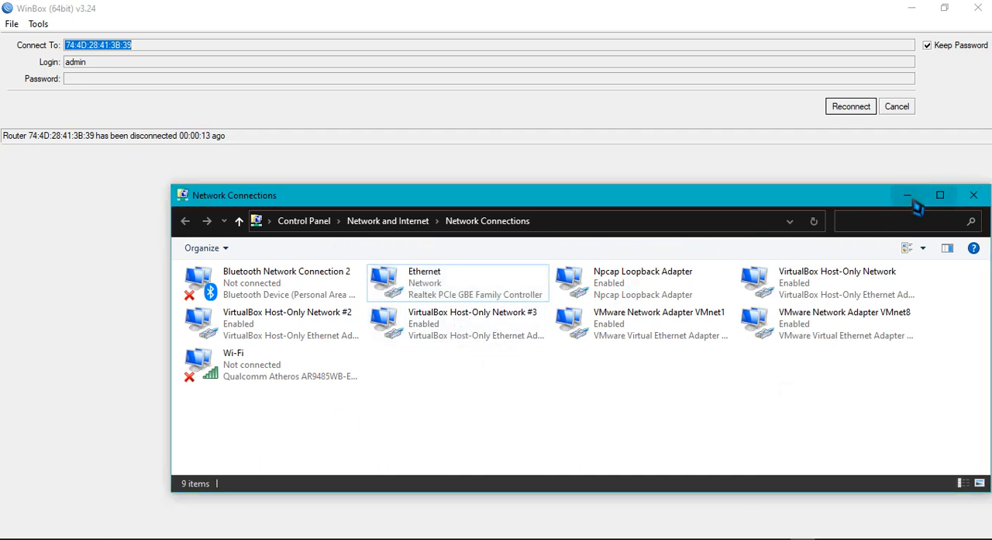
left_click(907, 194)
left_click(853, 109)
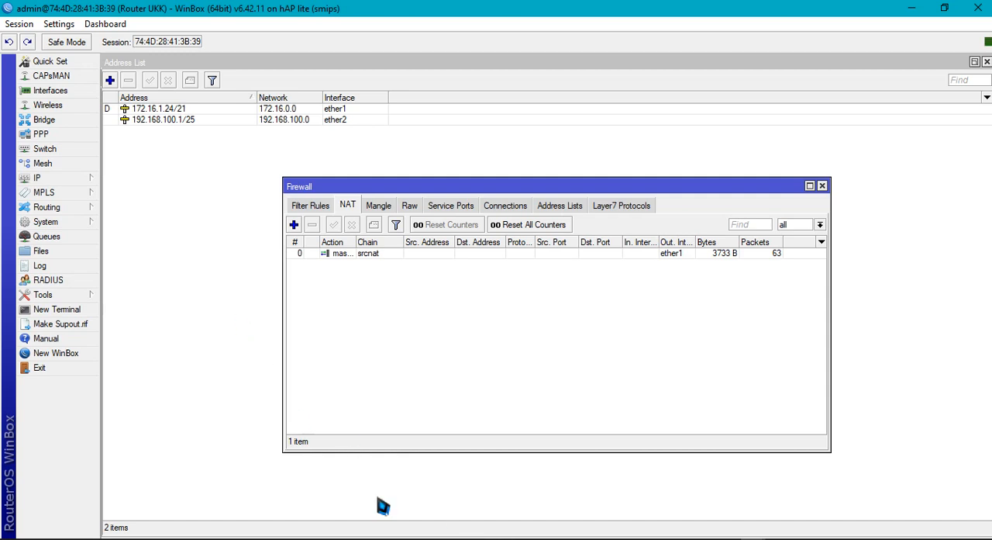
Switch to Chrome and load google.com
left_click(508, 538)
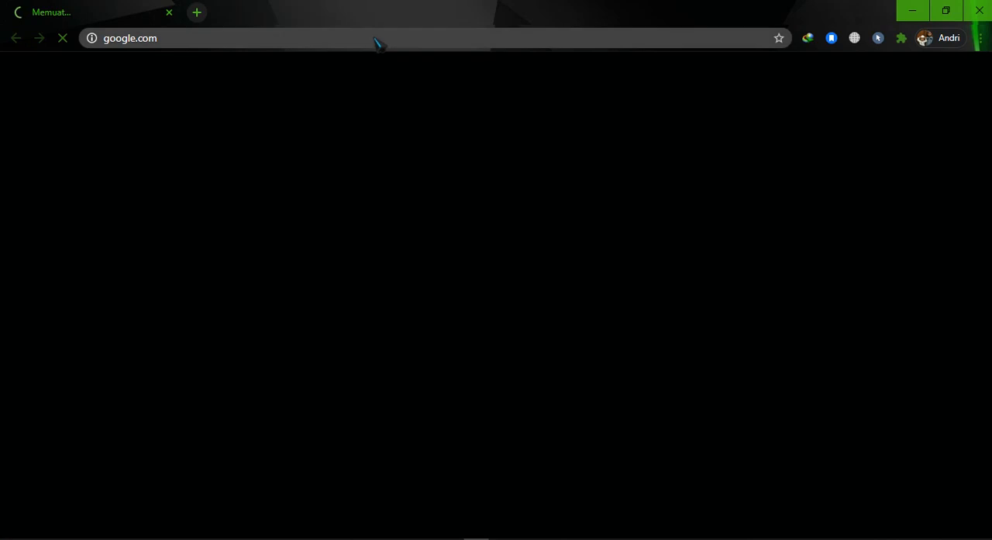
left_click(376, 42)
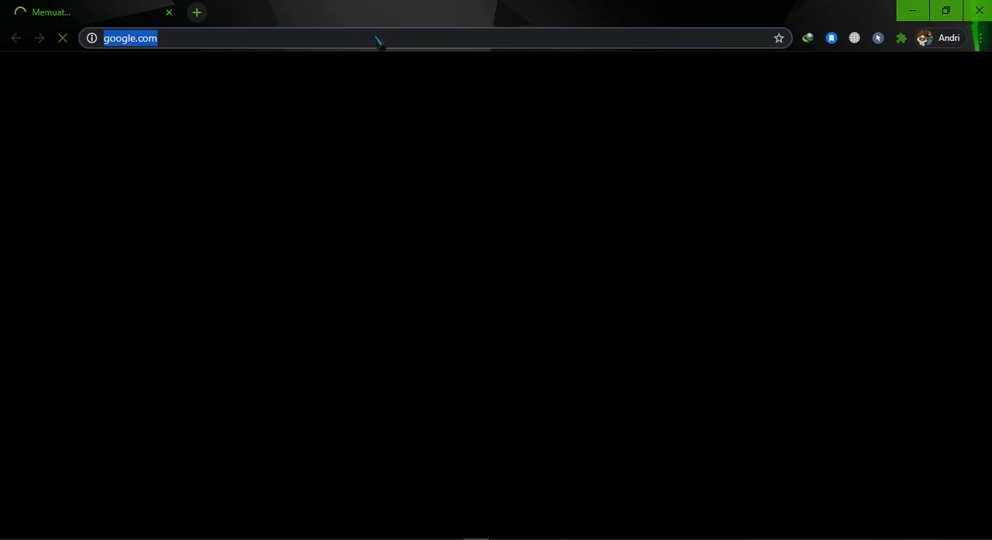
left_click(376, 37)
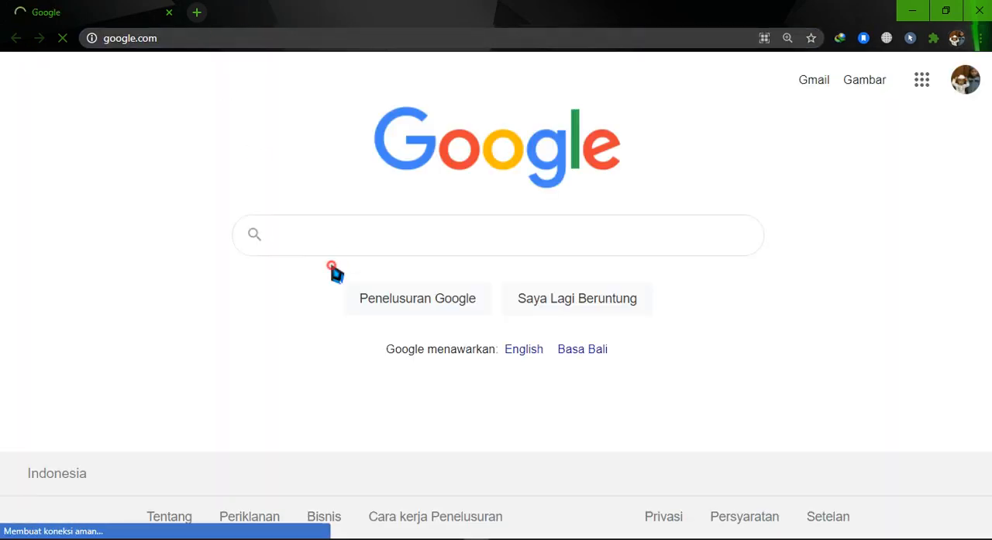
Search Google for "speed test"
type("sped")
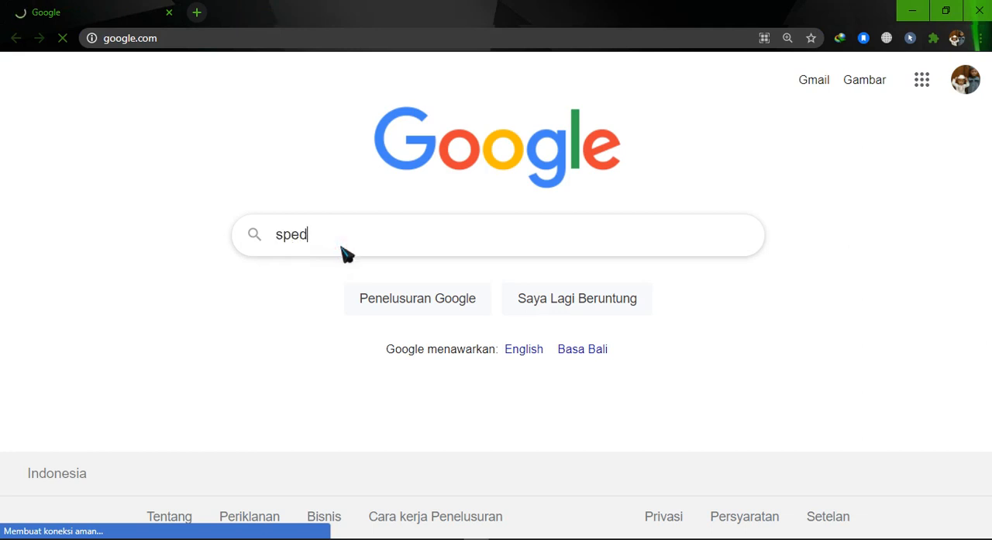
type("peed te")
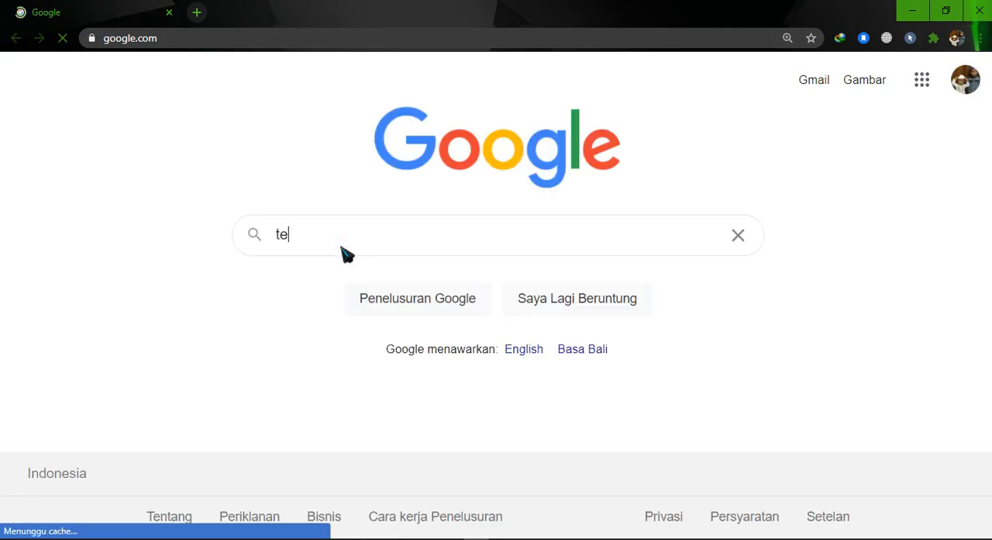
type("s")
key("BackSpace")
key("BackSpace")
key("BackSpace")
key("Down")
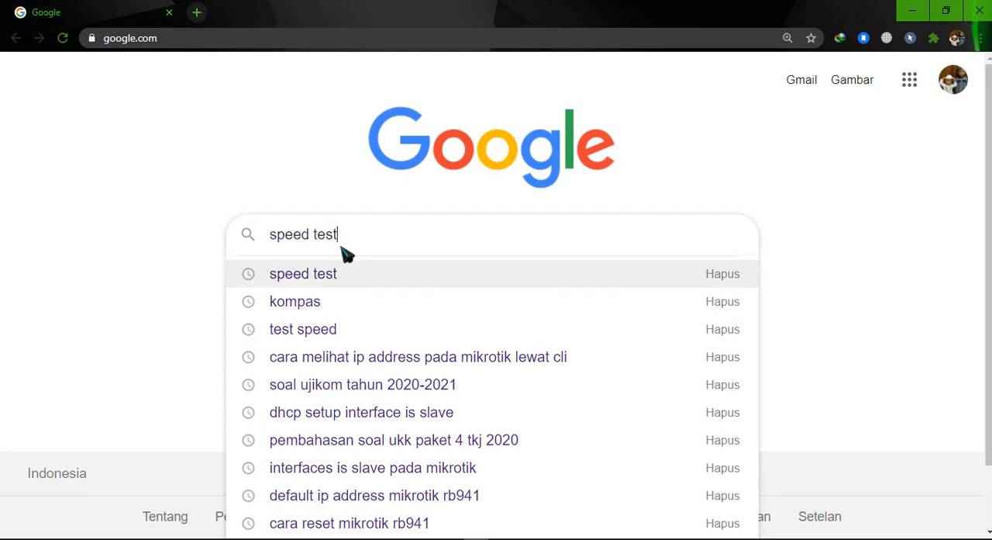
key("Return")
Open the Speedtest by Ookla site from the search results and start a connection speed test
scroll(543, 406, "down", 4)
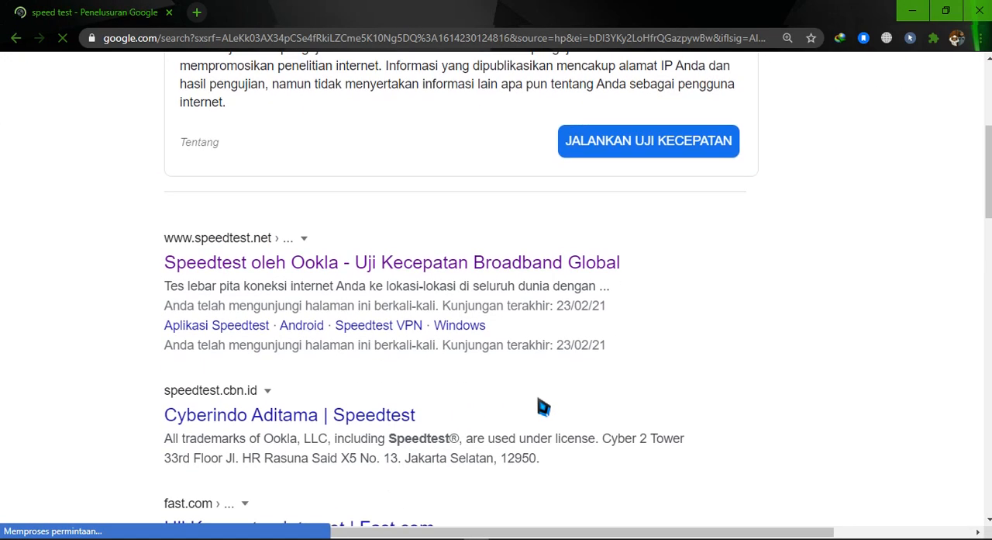
scroll(543, 406, "down", 3)
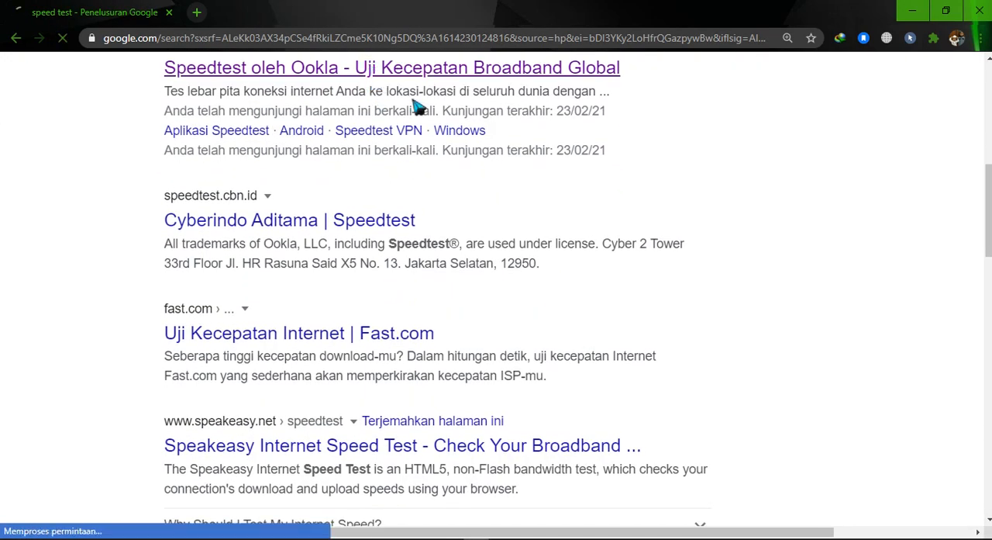
scroll(405, 277, "up", 5)
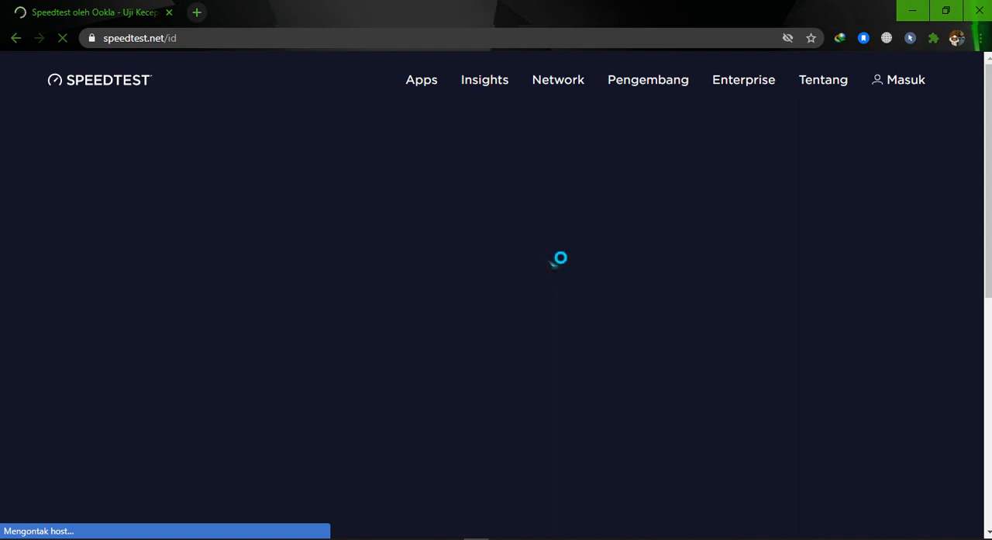
scroll(461, 279, "down", 1)
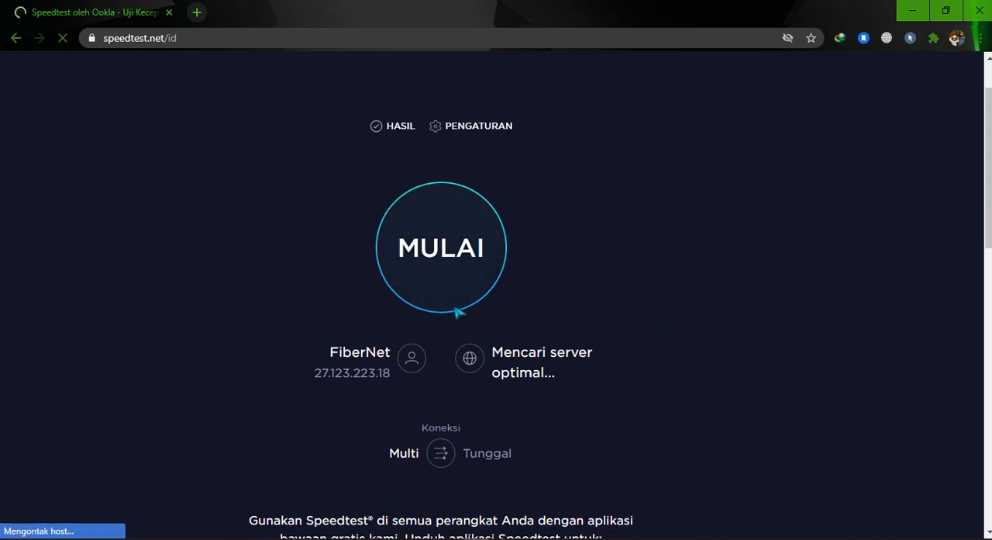
left_click(437, 276)
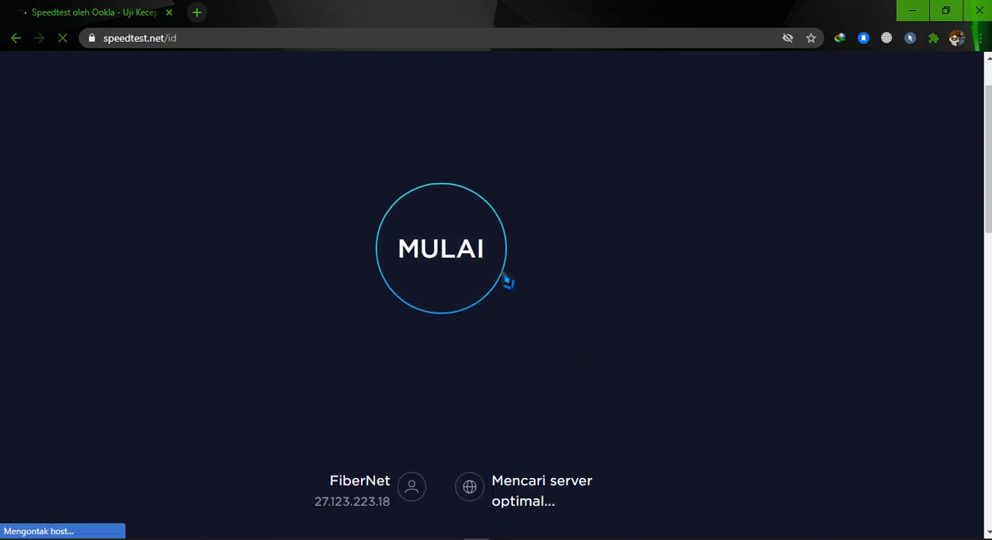
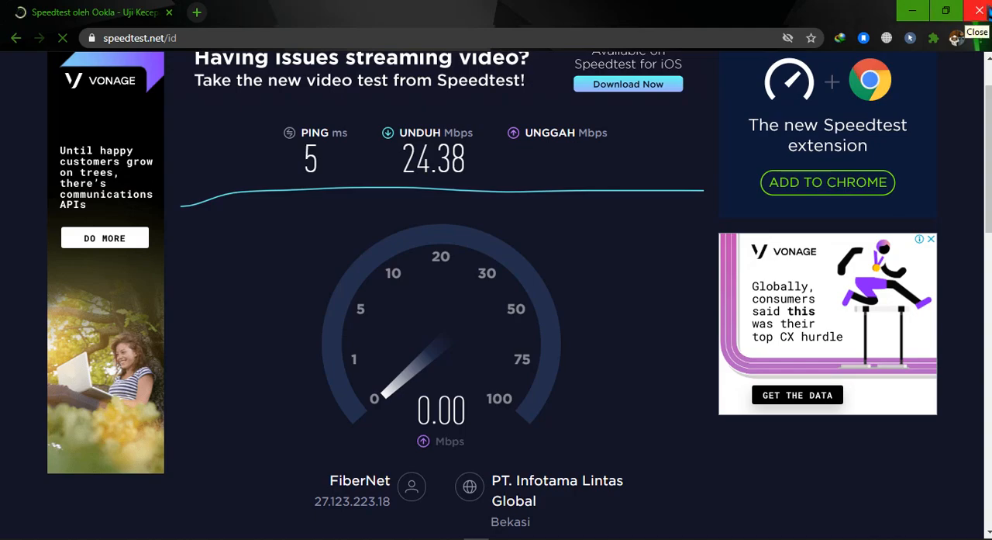
Close Chrome and switch to the exam document in Word to read firewall requirement 8 under Jaringan Lokal
left_click(979, 10)
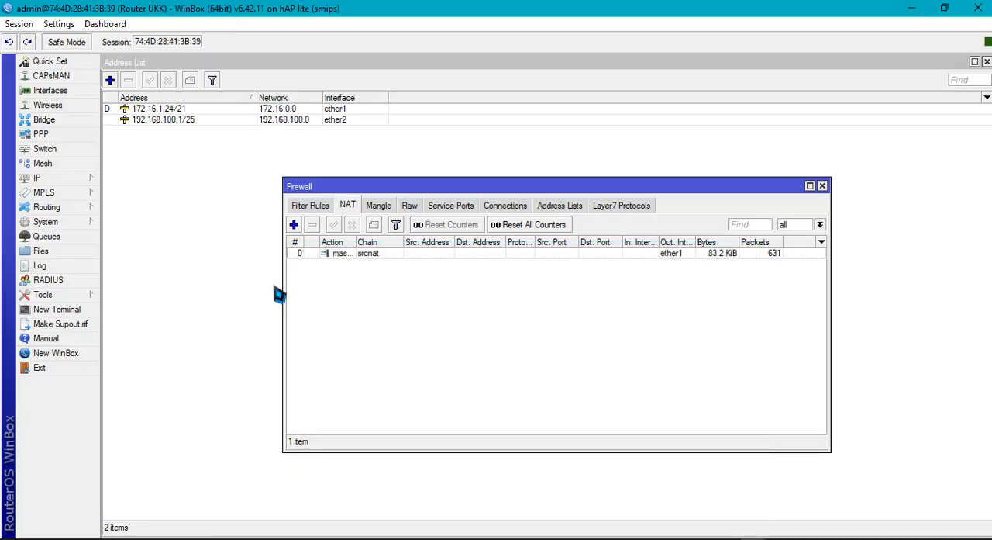
left_click(234, 282)
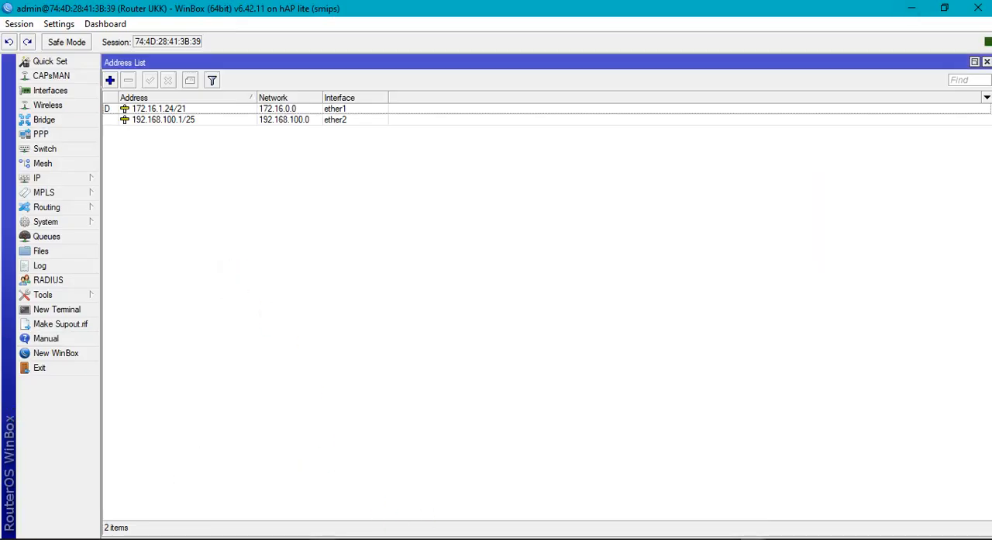
left_click(752, 538)
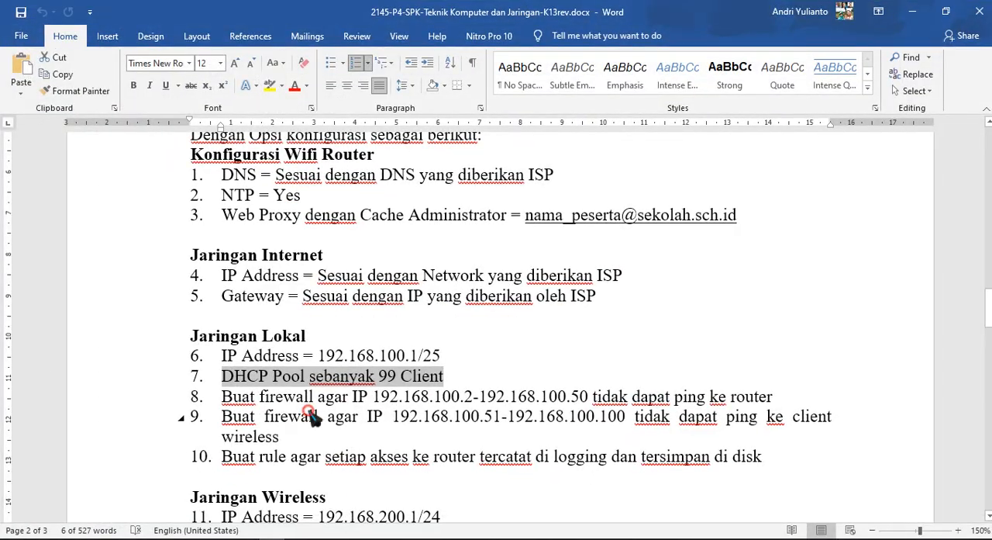
left_click(311, 416)
left_click_drag(222, 398, 736, 411)
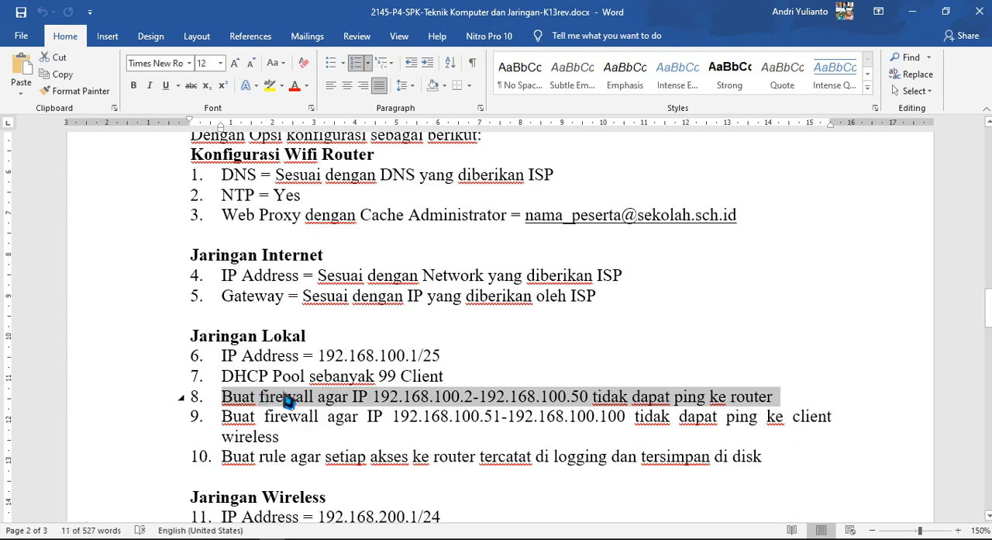
left_click(383, 412)
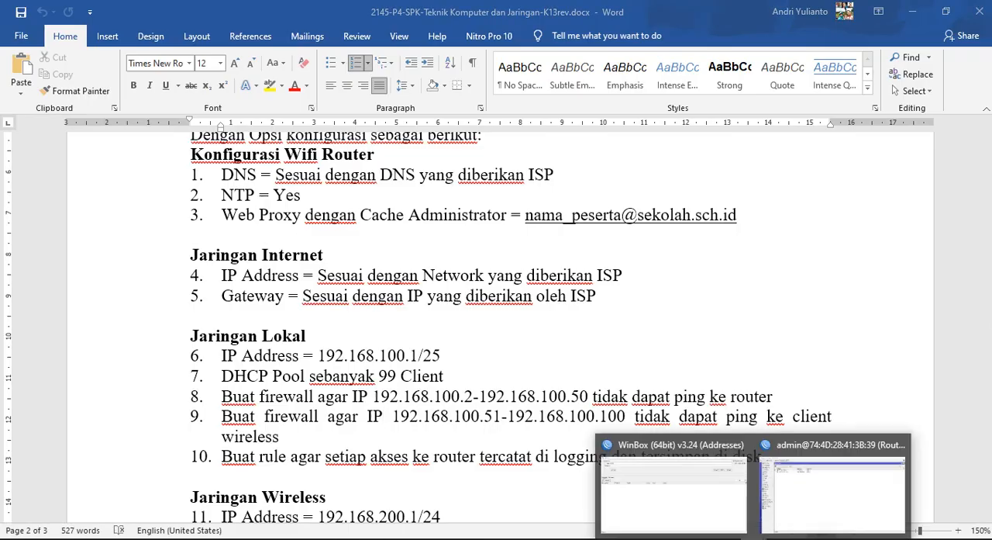
In the router's WinBox session, start a new firewall filter rule on the forward chain with source address 192.168.100.2-192.168.100.50
left_click(813, 490)
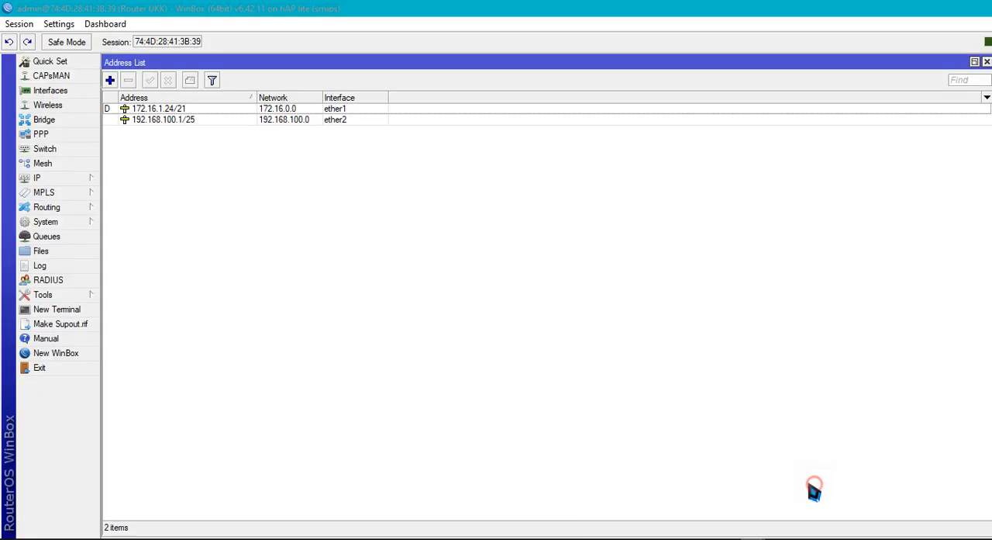
left_click(52, 180)
left_click(151, 299)
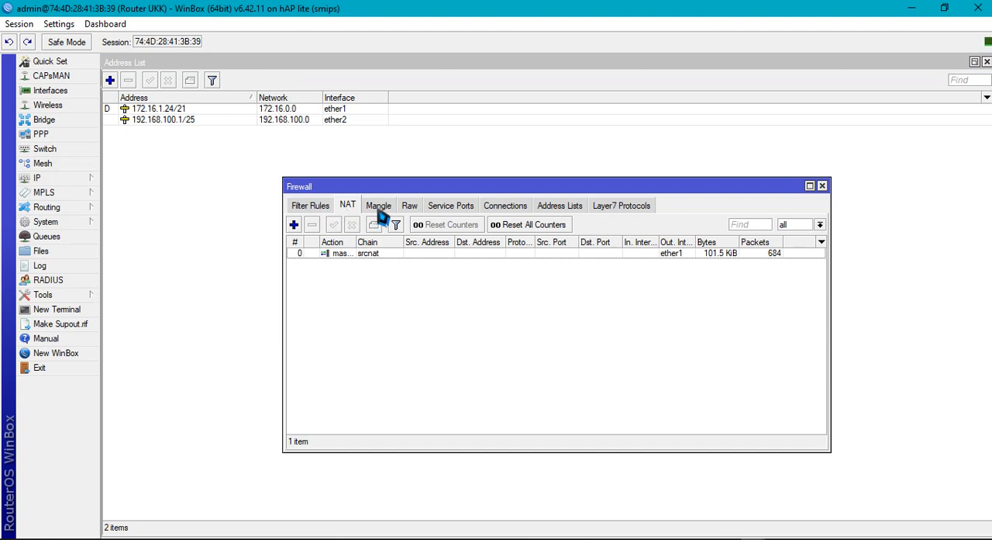
left_click(320, 207)
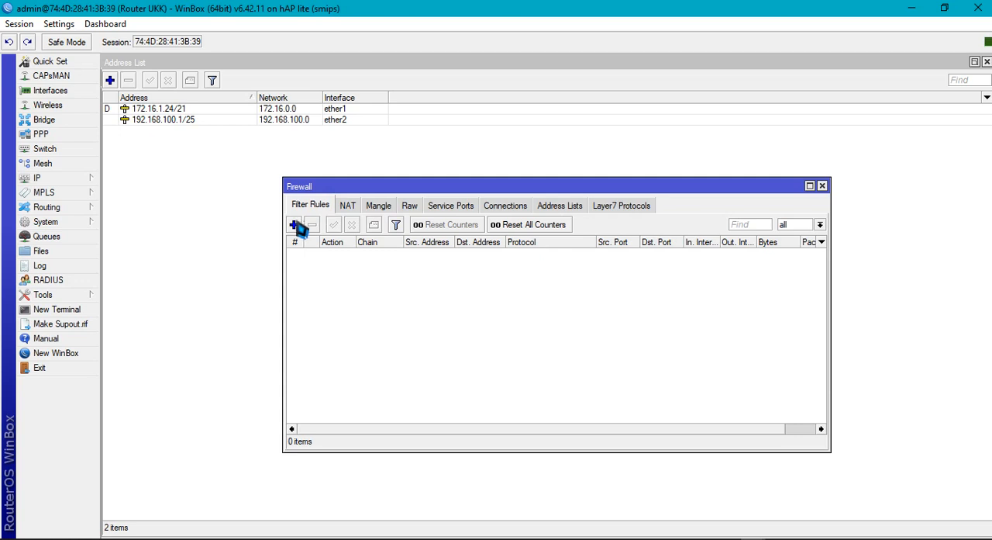
left_click(295, 224)
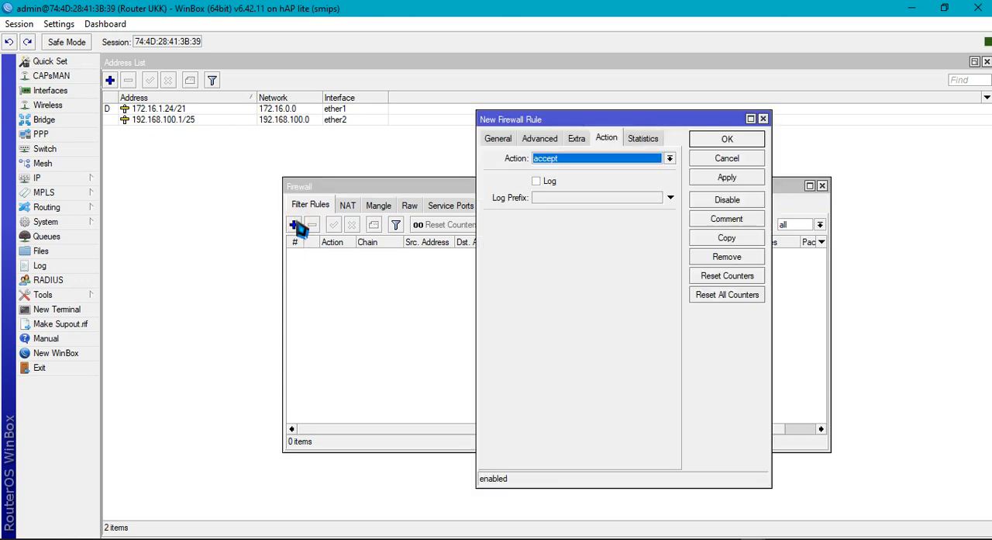
left_click(497, 139)
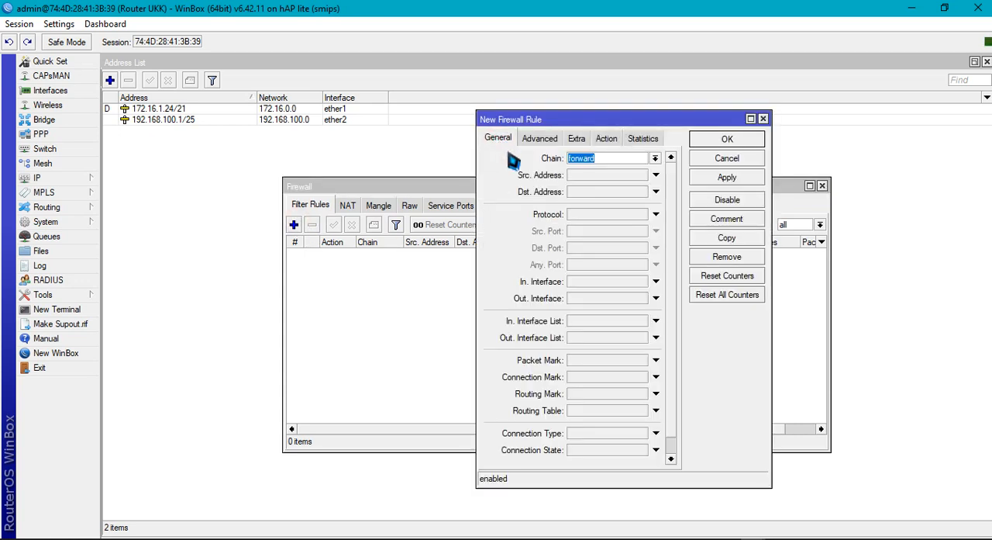
left_click(599, 175)
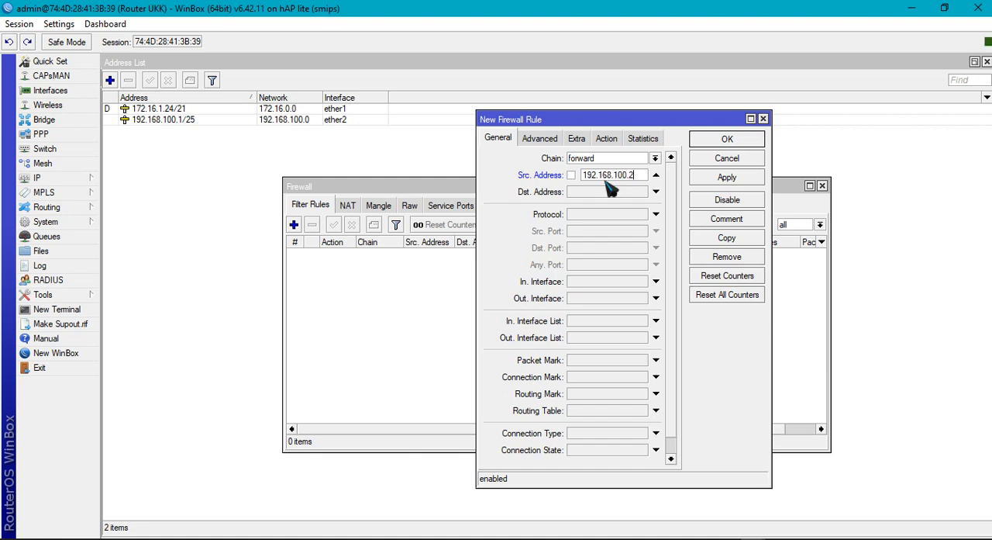
type("92.168.100.50")
Set the rule's protocol to icmp and its action to drop, and save the rule
left_click(591, 217)
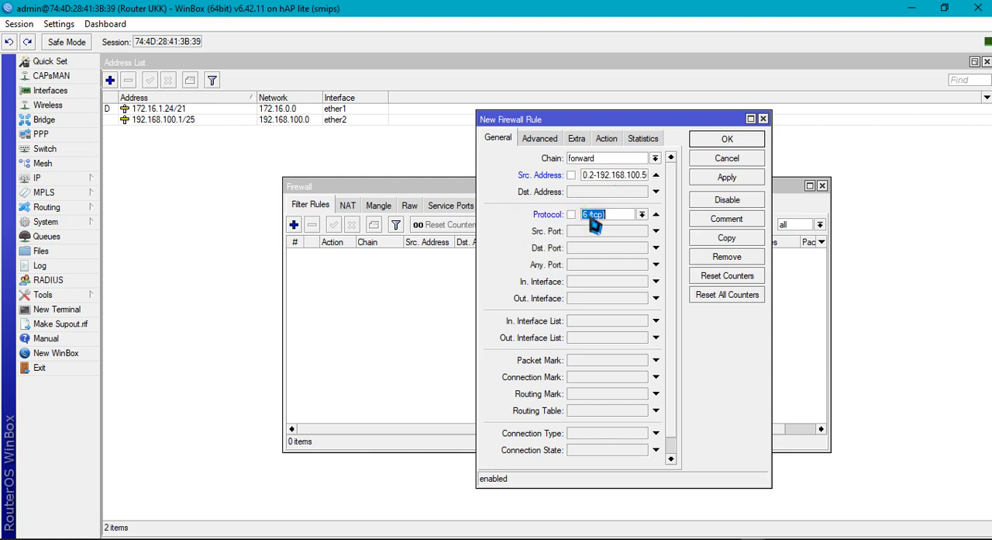
left_click(642, 214)
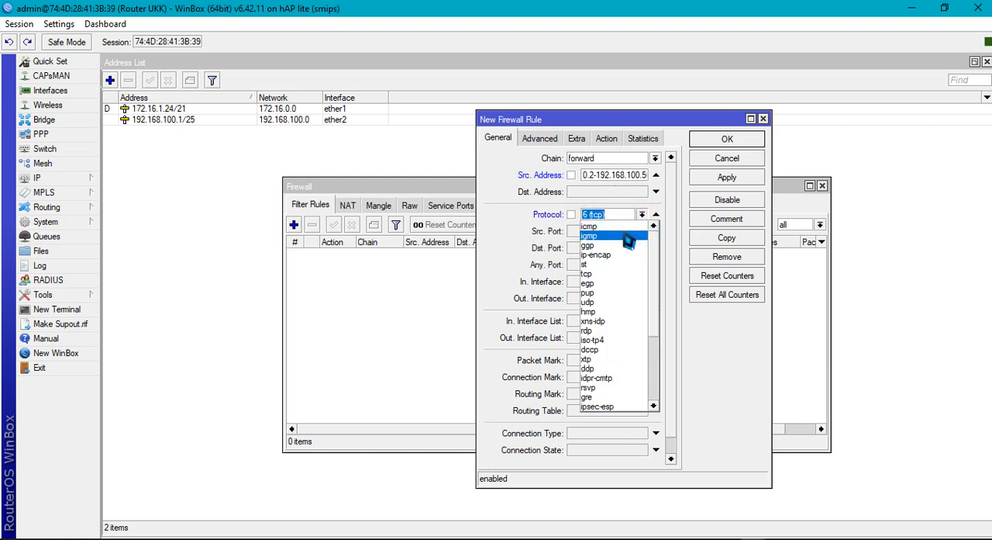
left_click(634, 225)
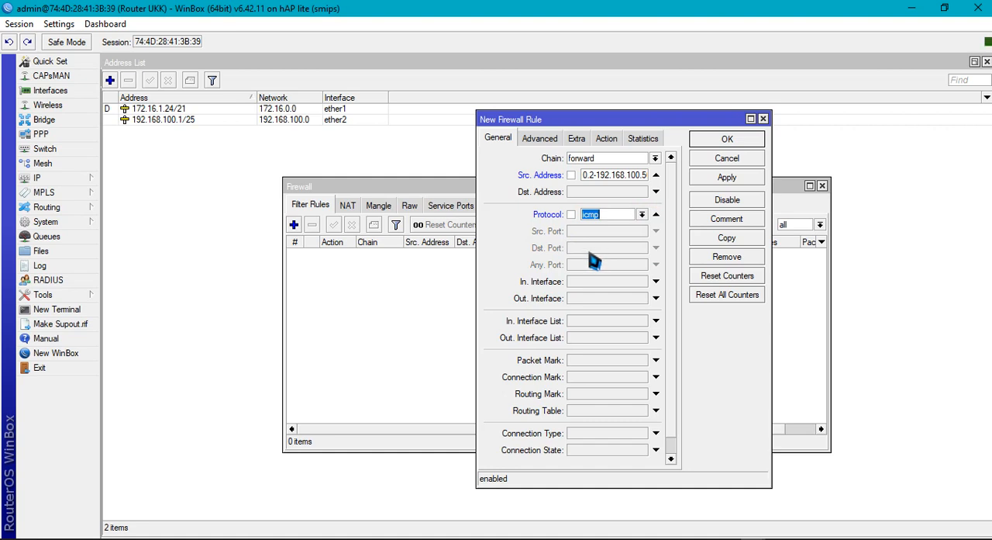
left_click(604, 140)
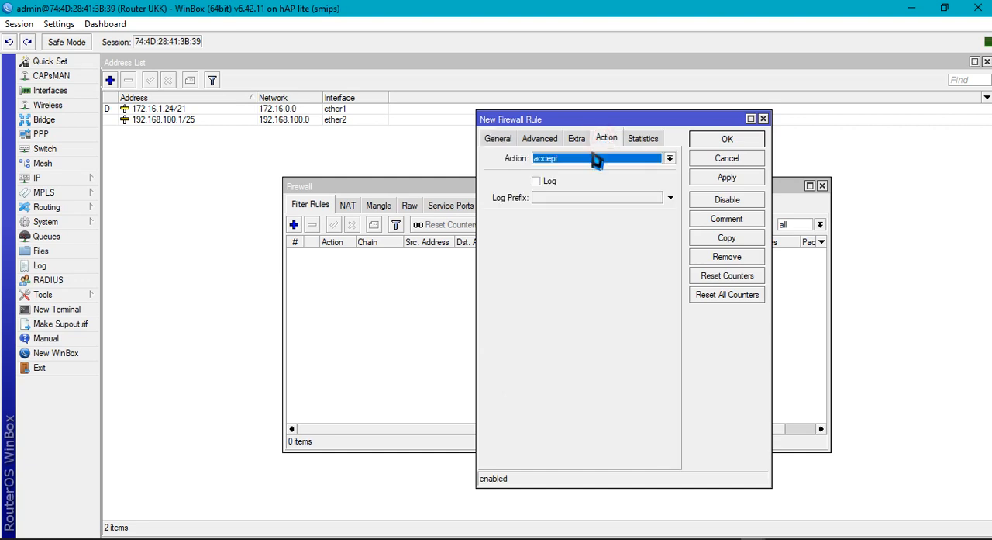
left_click(598, 159)
left_click(570, 197)
left_click(748, 178)
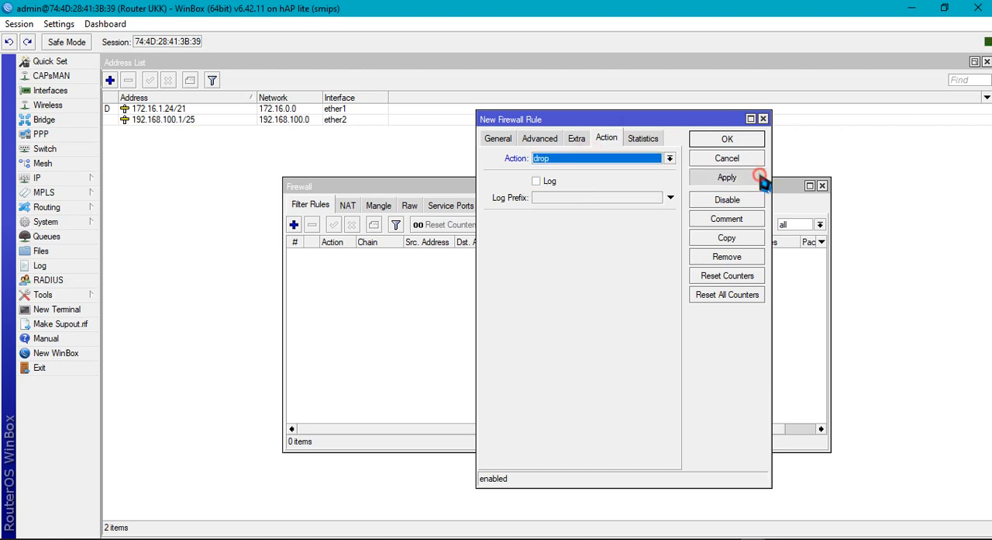
left_click(742, 140)
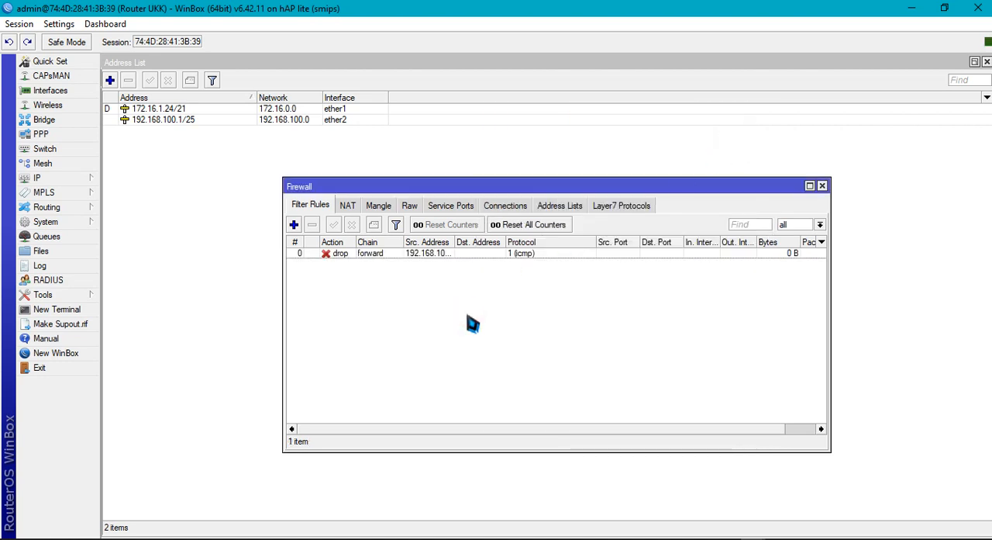
left_click(296, 225)
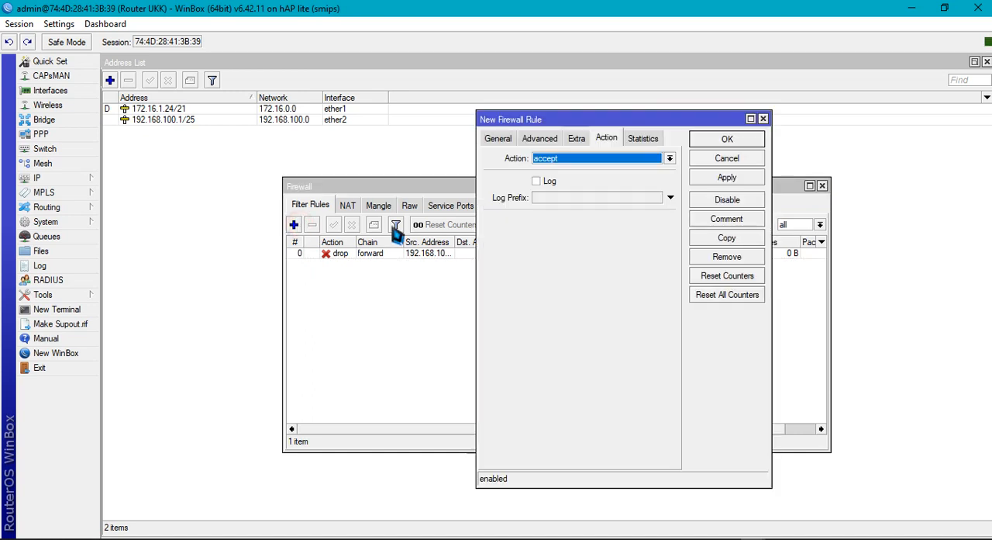
left_click(497, 139)
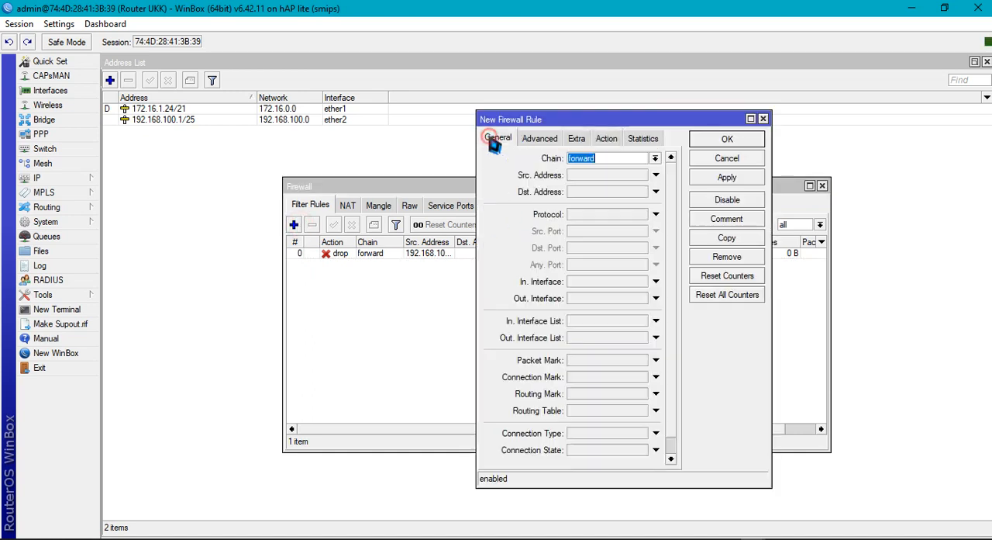
left_click(763, 119)
Copy the existing ICMP drop rule and set the copy's source address to 192.168.100.51-192.168.100.100
left_click(365, 255)
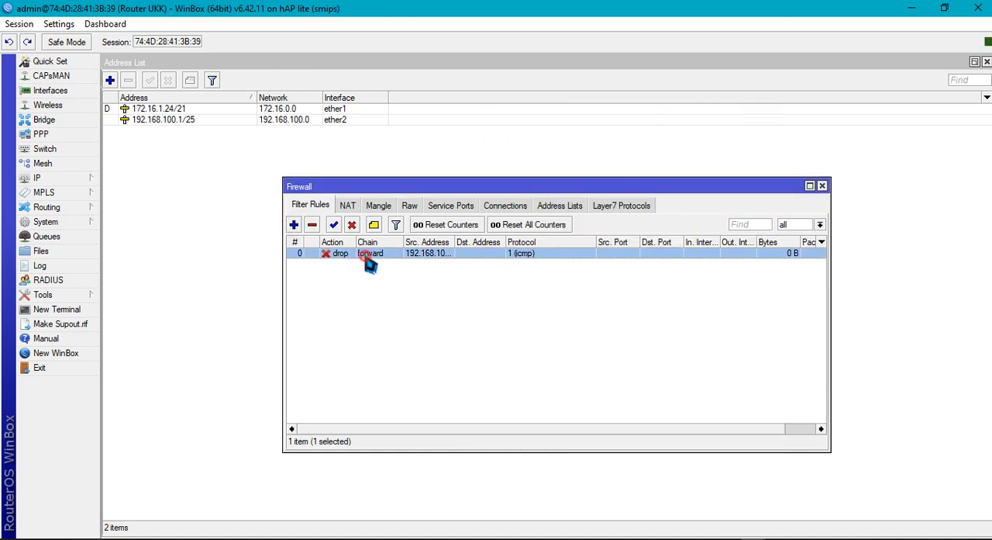
double_click(370, 264)
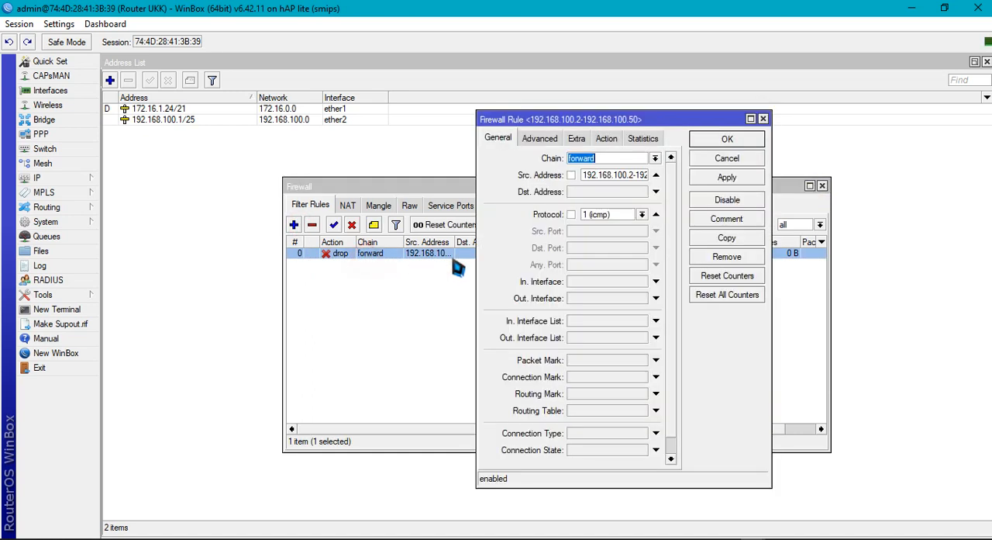
left_click(724, 240)
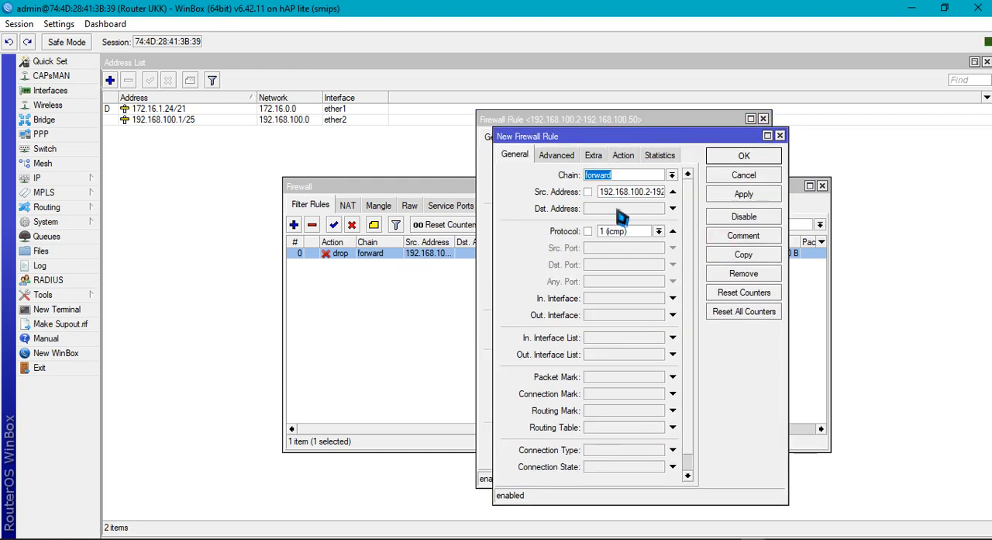
left_click(650, 192)
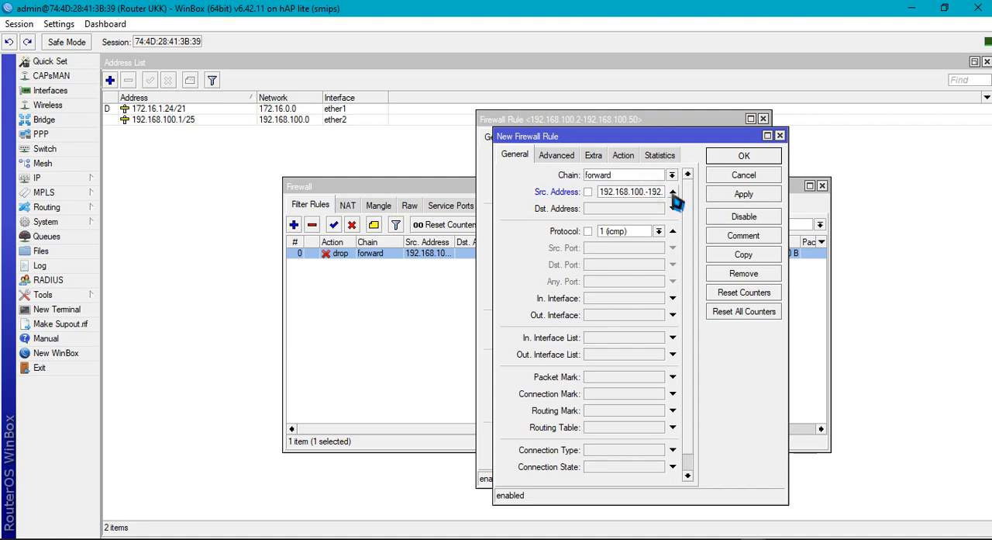
type("-192.168.100.50")
Look up the Jaringan Wireless IP address in the Word exam document and set the copied rule's destination address to 192.168.200.1
left_click(643, 208)
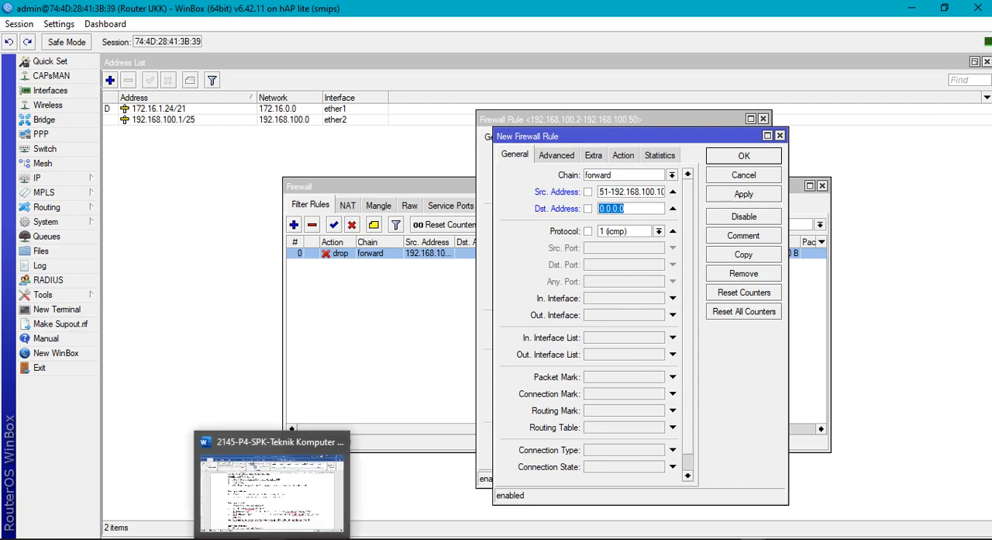
left_click(287, 496)
scroll(293, 479, "down", 2)
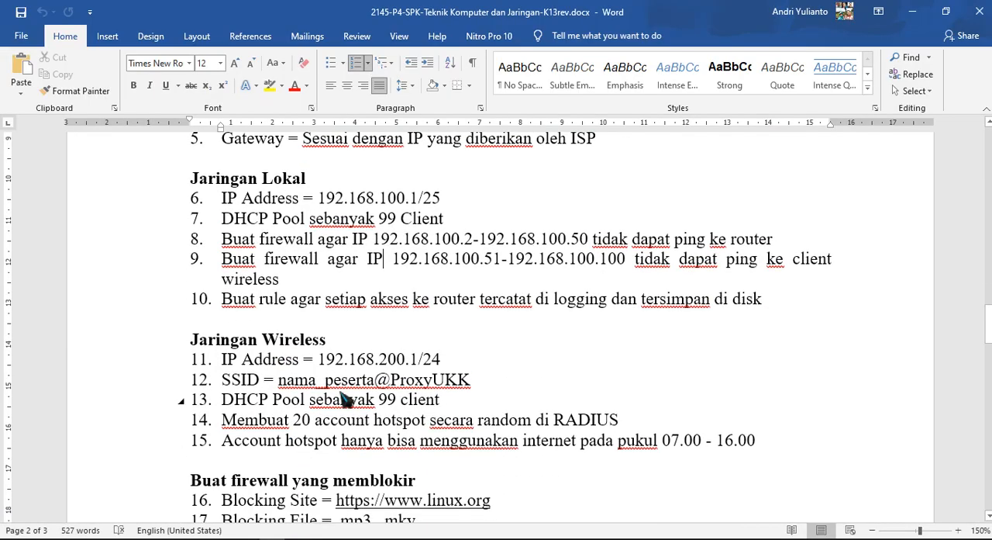
left_click_drag(332, 356, 421, 366)
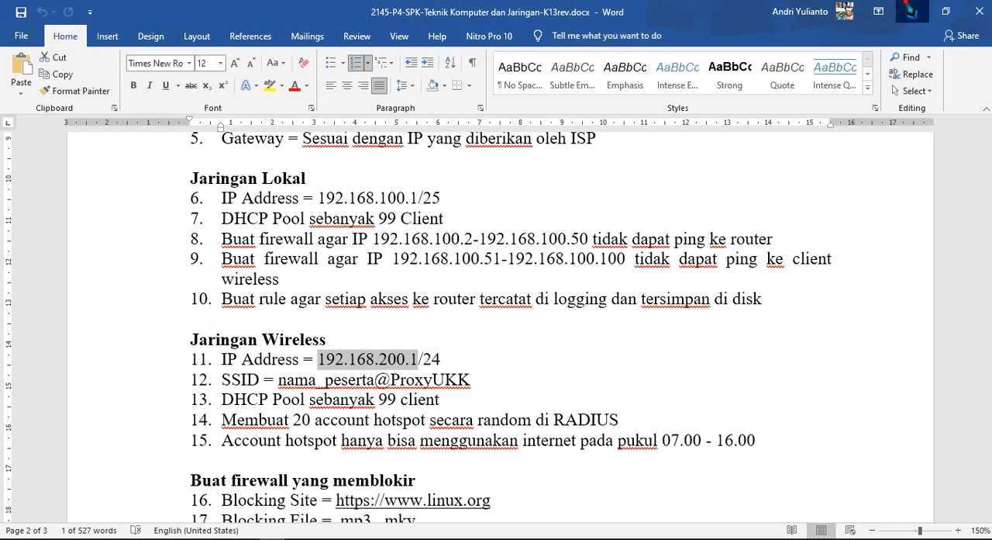
left_click(912, 11)
left_click_drag(633, 208, 564, 206)
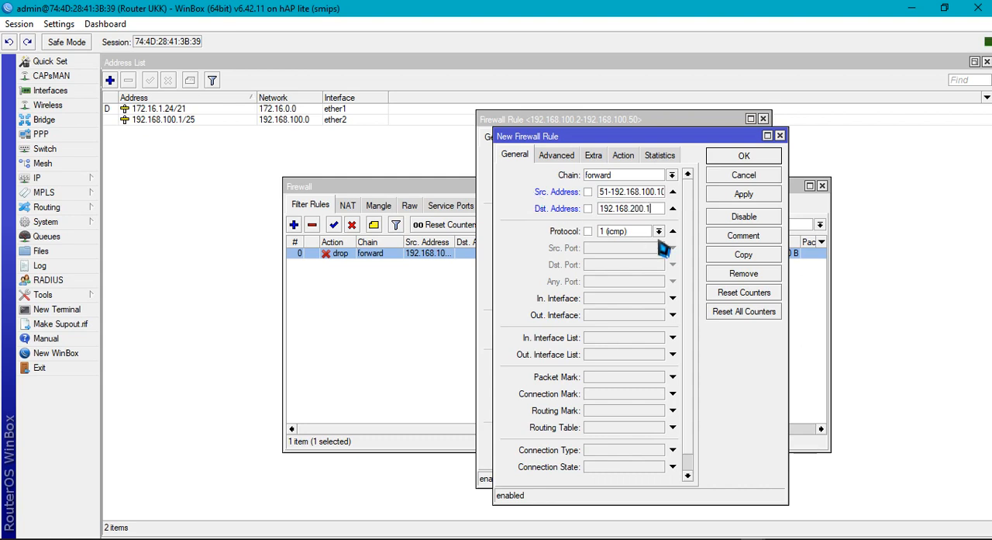
Check the copied rule's action, save the new rule and close the original rule's dialog
left_click(623, 155)
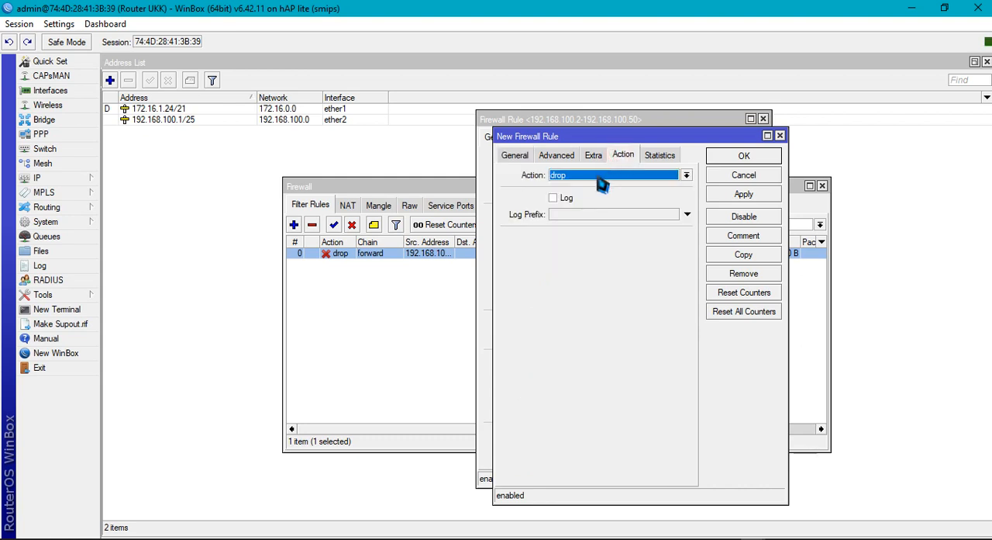
left_click(515, 156)
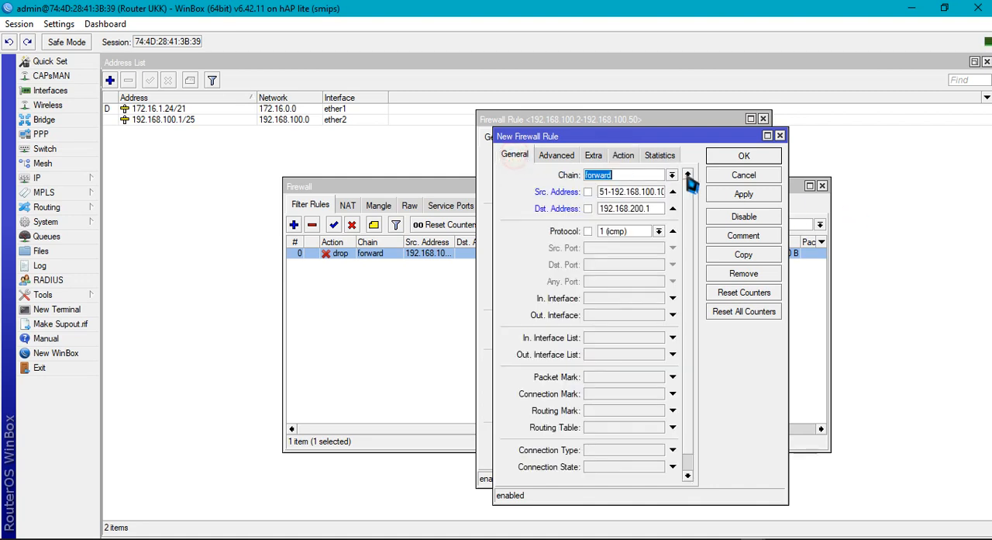
left_click(742, 196)
left_click(745, 158)
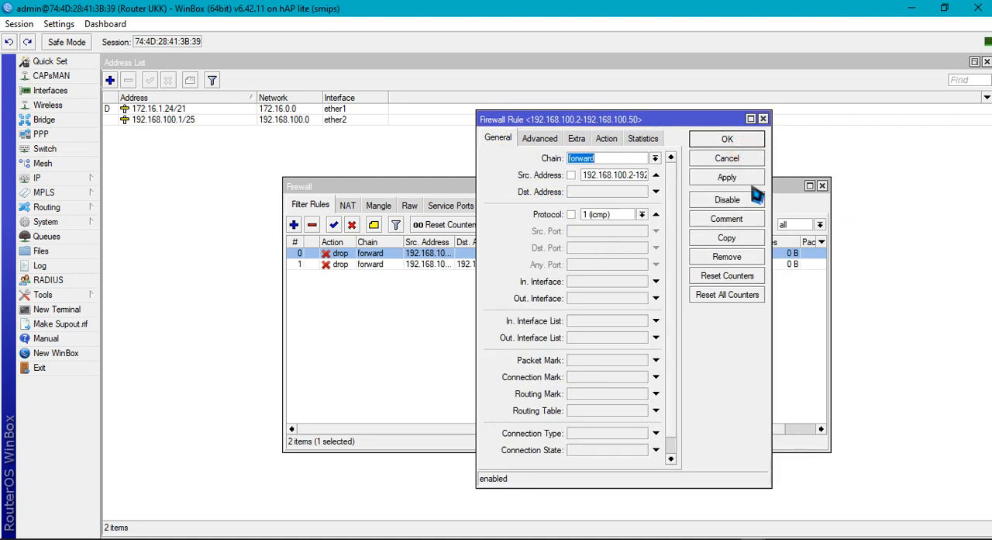
left_click(745, 143)
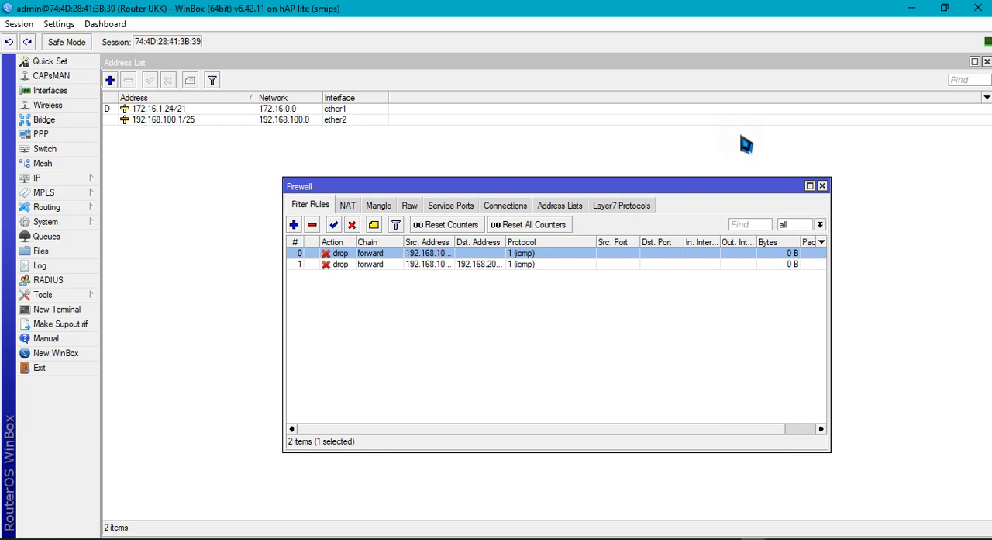
left_click(352, 332)
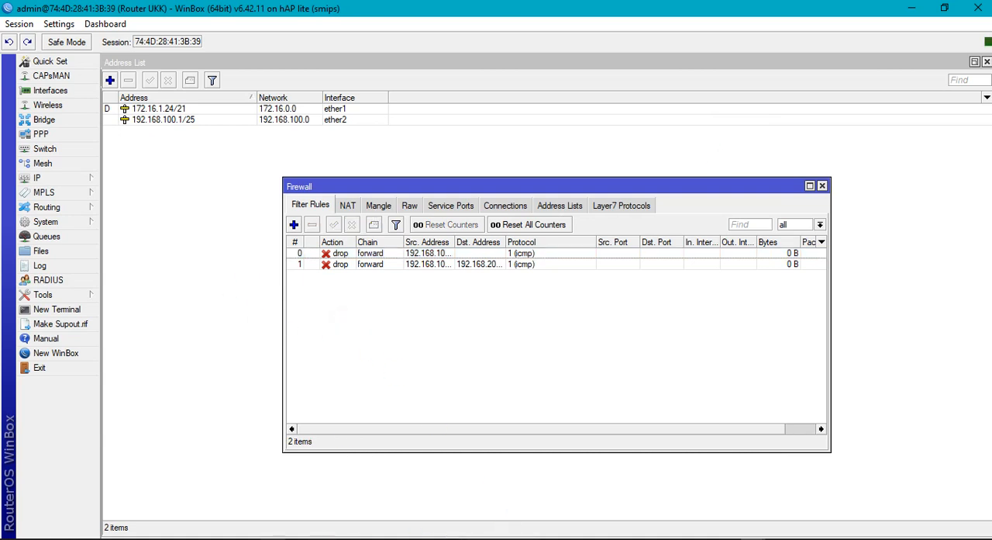
Compare the filter rules with the local network requirements in the Word exam document
left_click(303, 529)
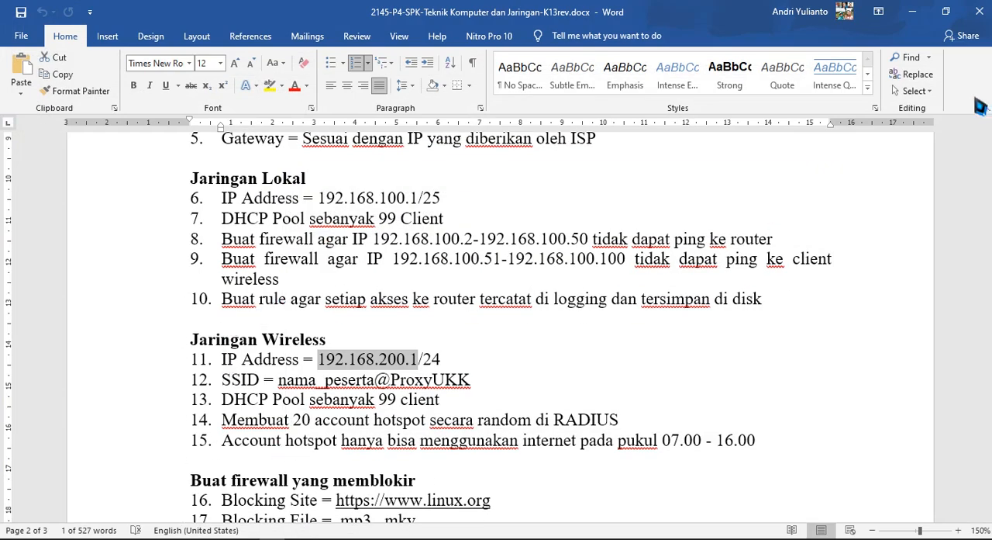
left_click(915, 11)
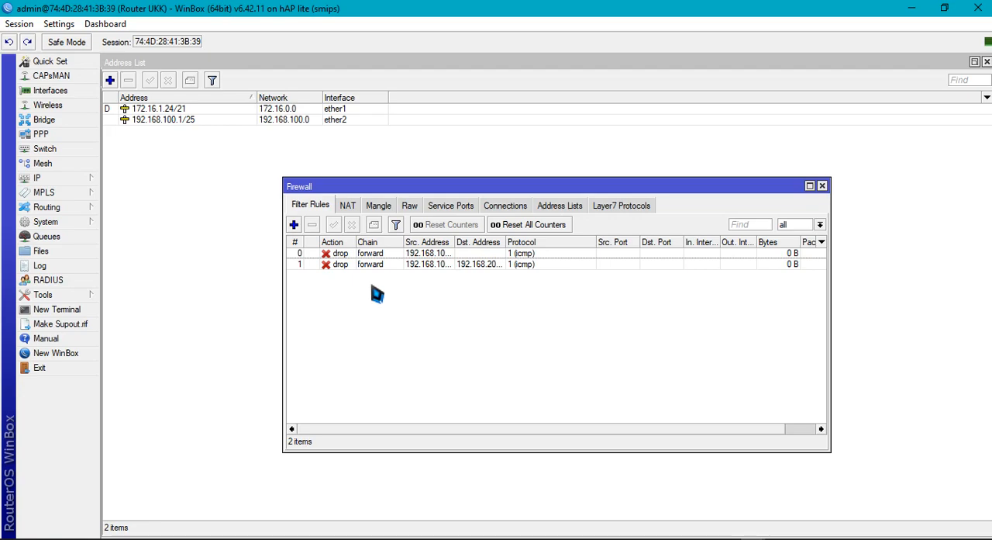
key("alt+Tab")
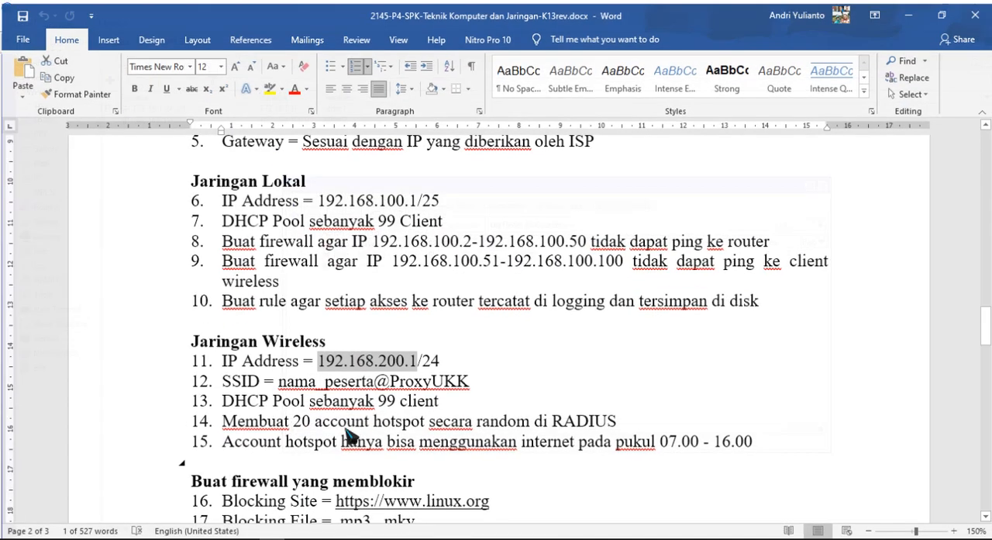
Look up the blocked site and blocked file types in the Word exam document, and return to the firewall rules in WinBox
scroll(342, 428, "down", 6)
scroll(348, 418, "up", 3)
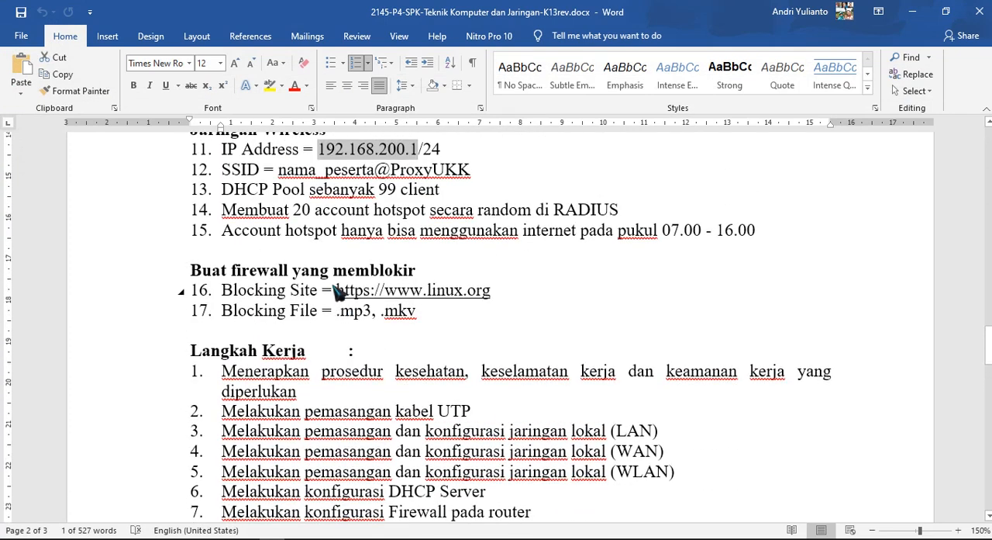
left_click_drag(324, 290, 519, 292)
left_click_drag(444, 310, 324, 312)
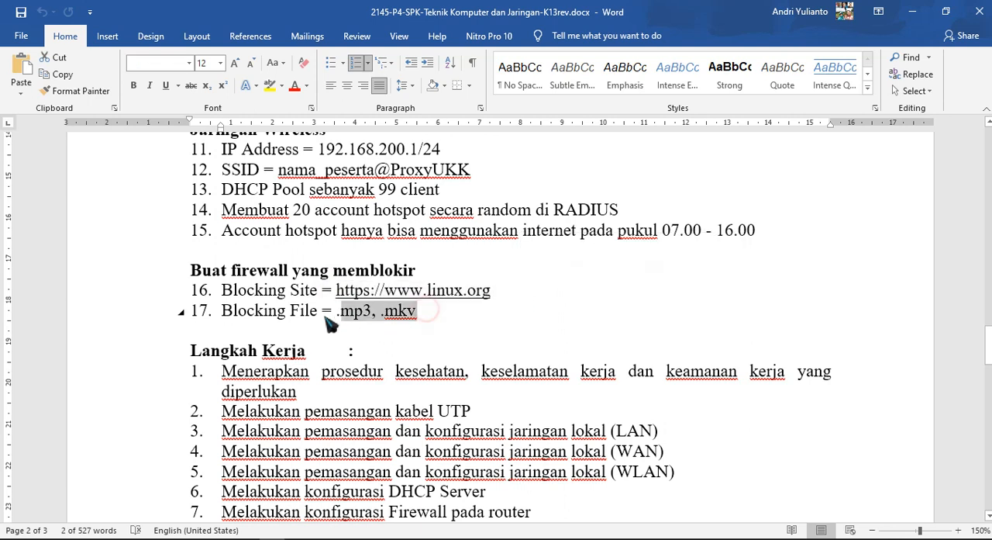
left_click_drag(221, 291, 457, 304)
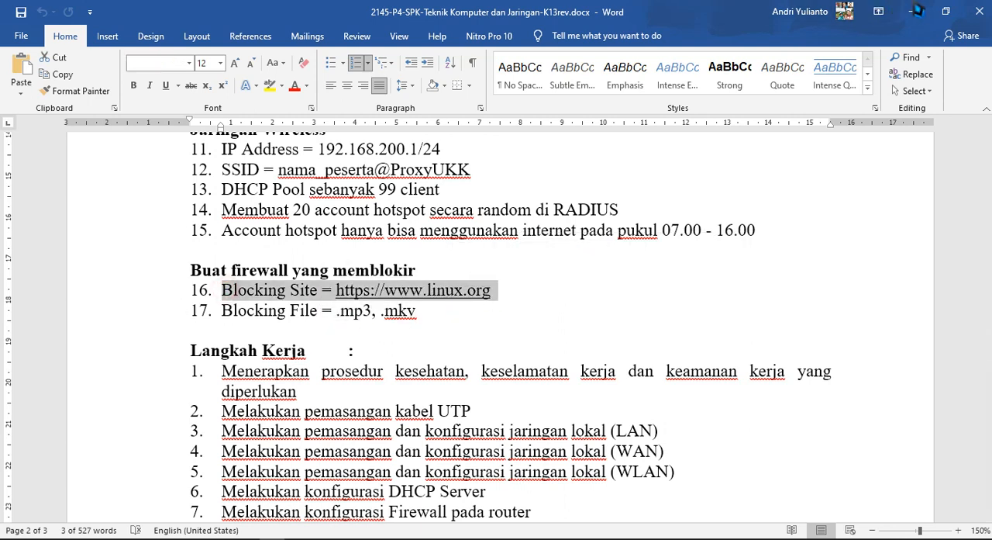
key("alt+Tab")
left_click(345, 337)
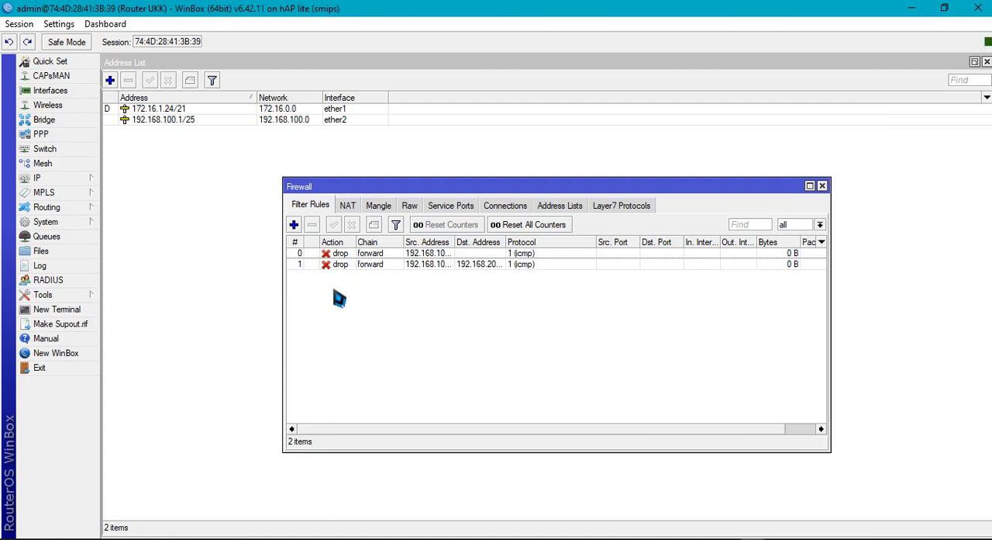
Create a new firewall filter rule in the forward chain with protocol 6 (tcp)
left_click(293, 225)
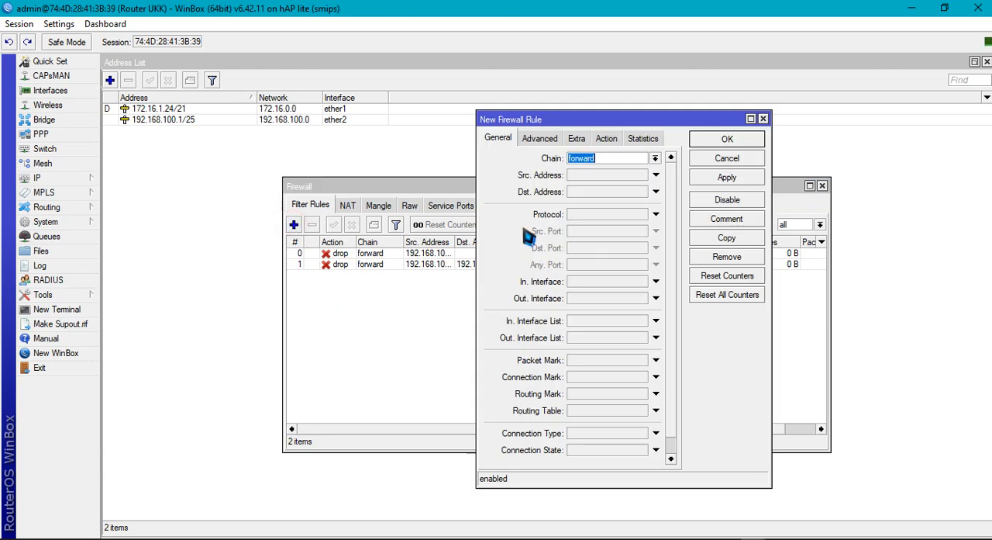
left_click(598, 218)
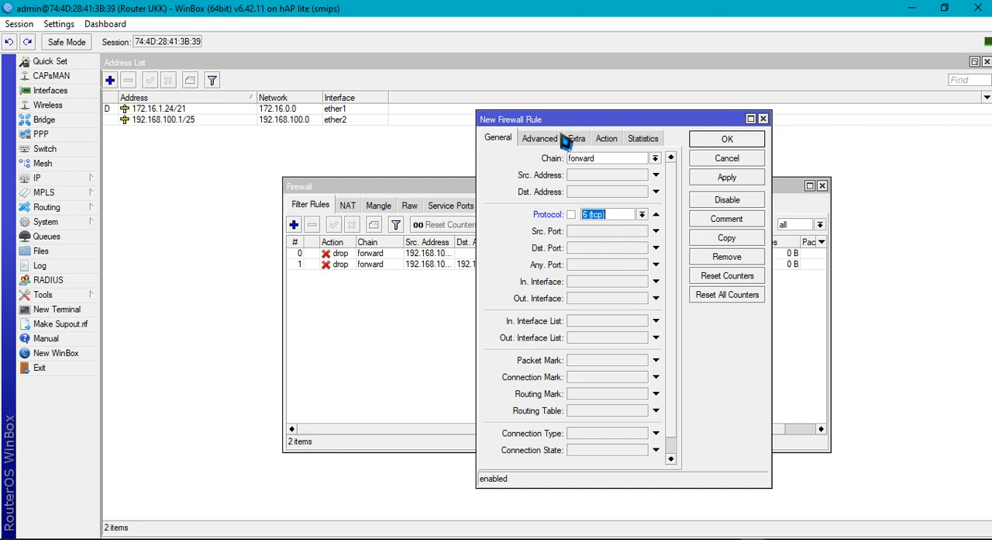
left_click(591, 158)
left_click(623, 158)
left_click(655, 158)
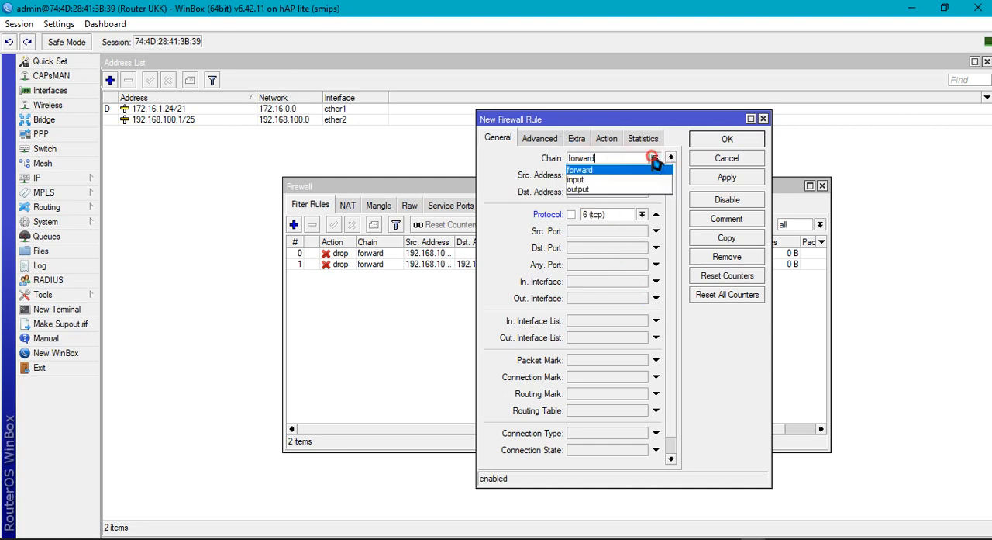
left_click(655, 158)
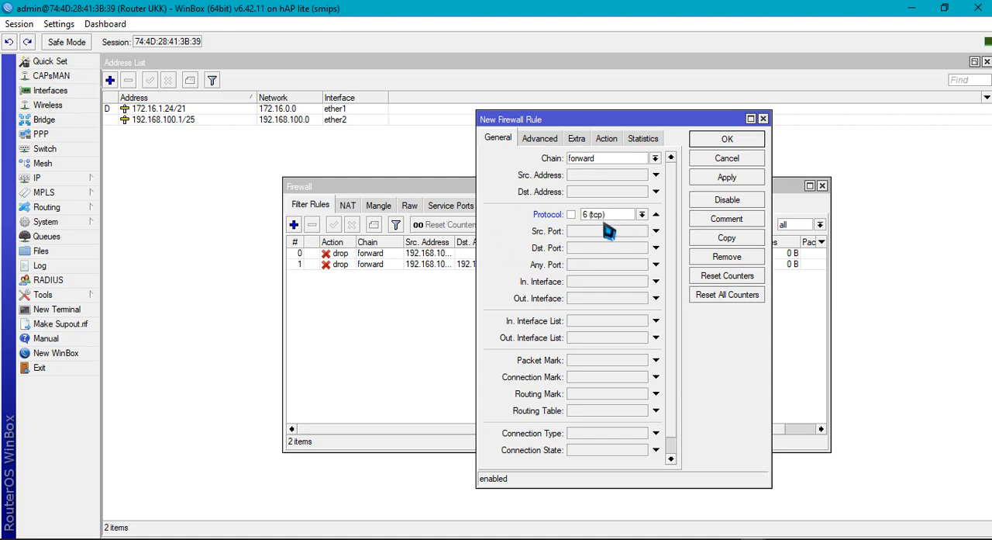
Set the new TCP rule's action to drop, review its other settings and save it
left_click(604, 141)
left_click(586, 158)
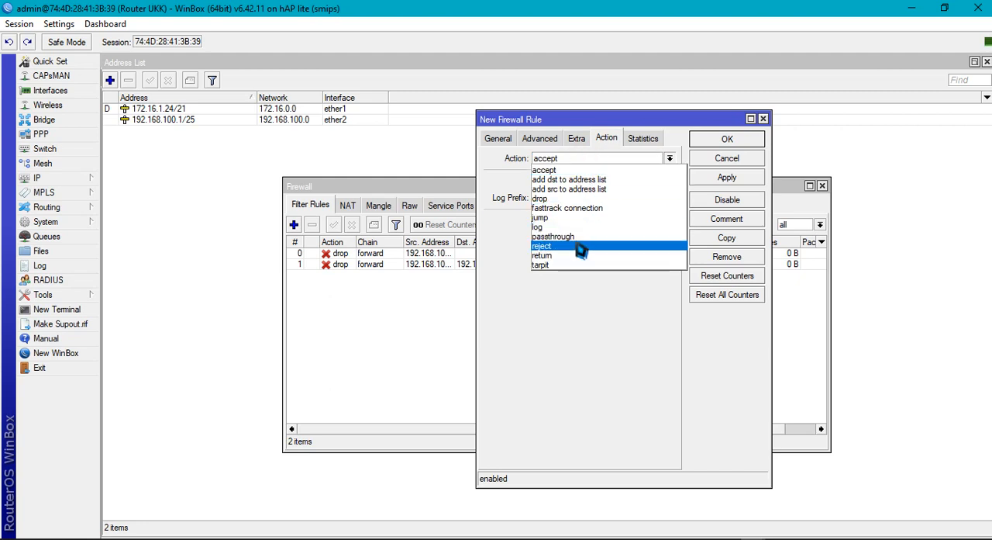
left_click(585, 199)
left_click(496, 138)
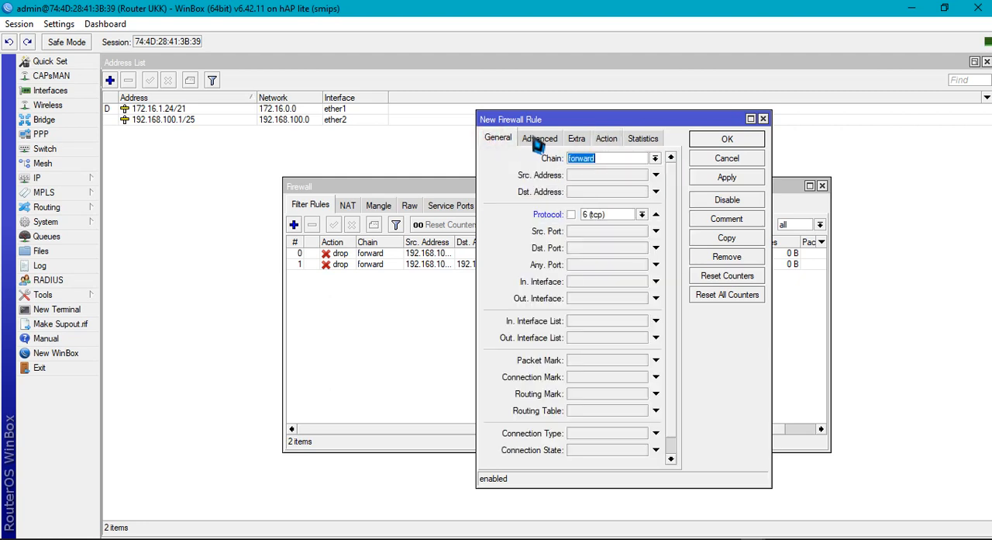
left_click(536, 140)
left_click(583, 140)
left_click(497, 139)
left_click(713, 178)
left_click(722, 140)
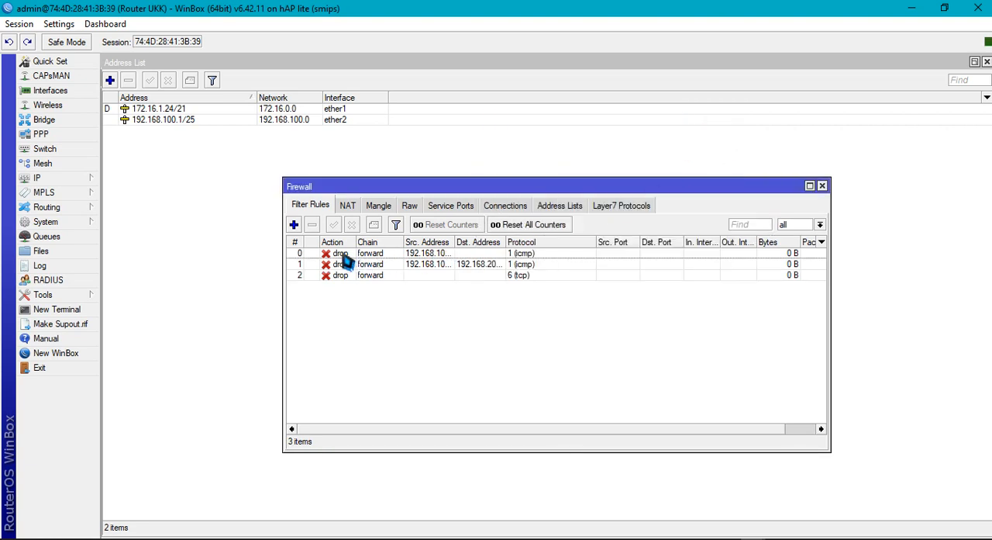
left_click(294, 224)
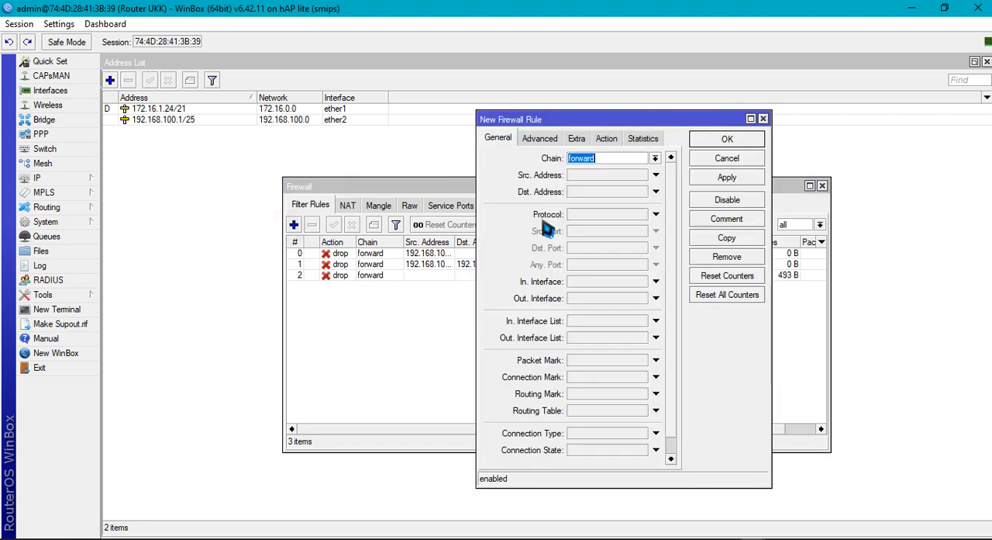
left_click(752, 118)
left_click(988, 61)
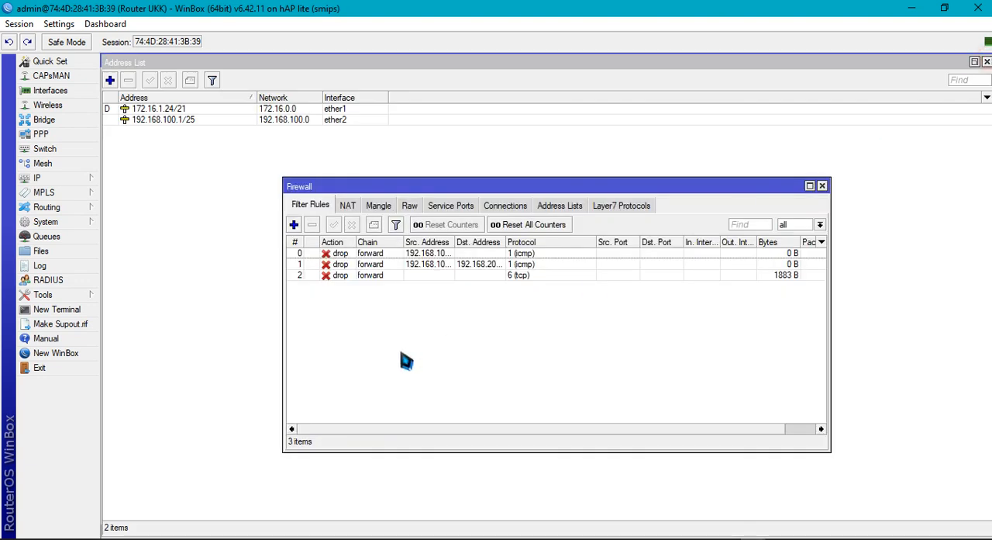
Edit the TCP drop rule so its content match is linux.org, and save the change
double_click(379, 278)
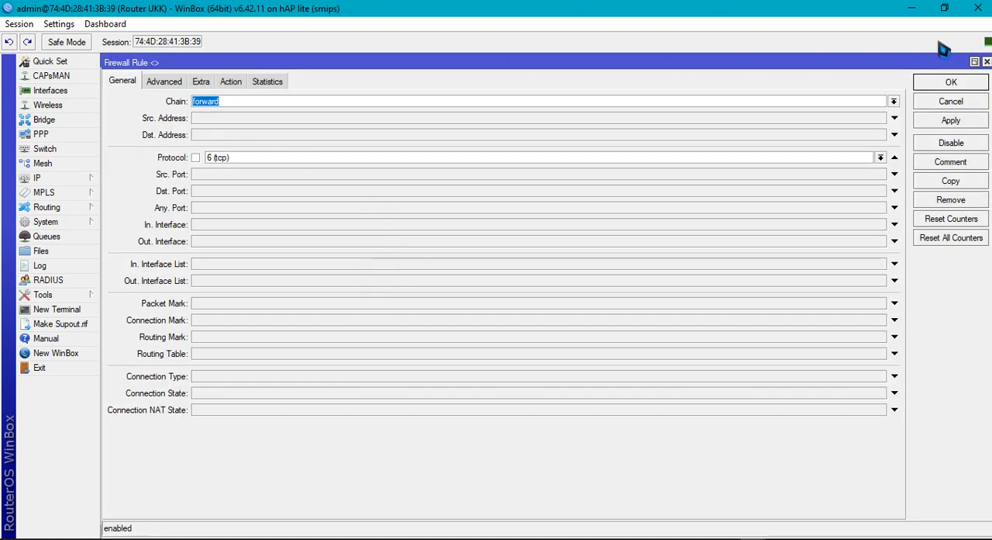
left_click(974, 62)
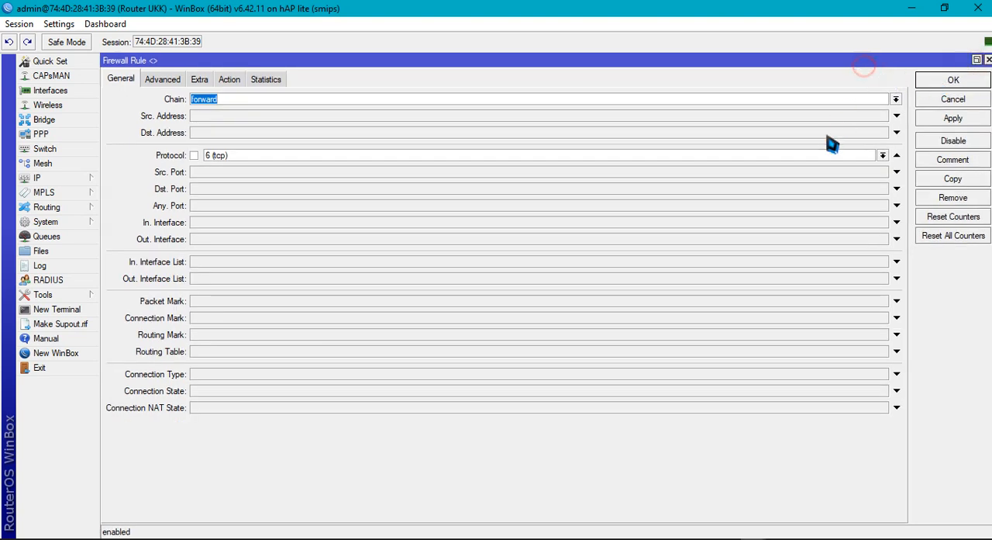
left_click(155, 85)
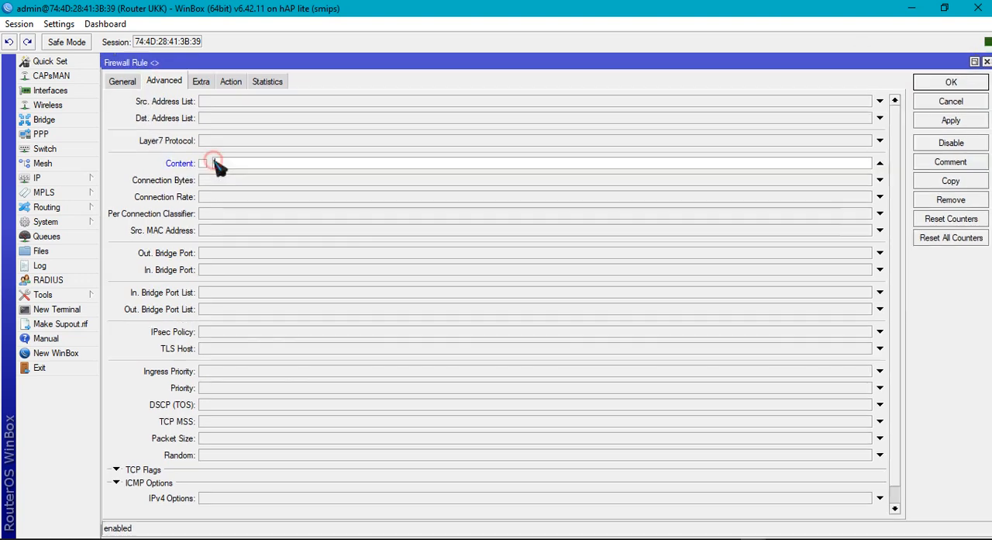
left_click(214, 161)
type("\"linux.org")
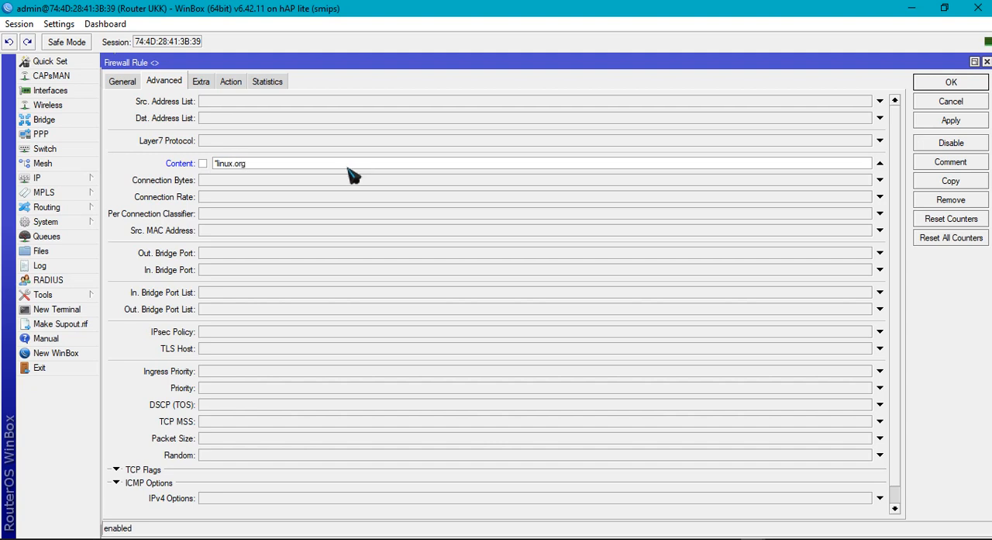
left_click(945, 121)
left_click(947, 83)
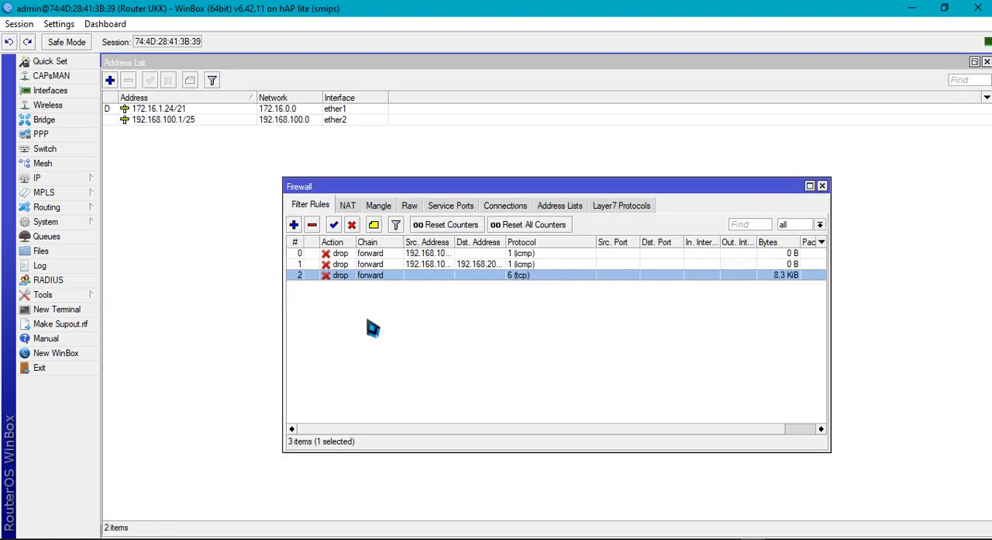
Create a new forward-chain filter rule with protocol 6 (tcp) and content .mkv
left_click(295, 224)
left_click(122, 82)
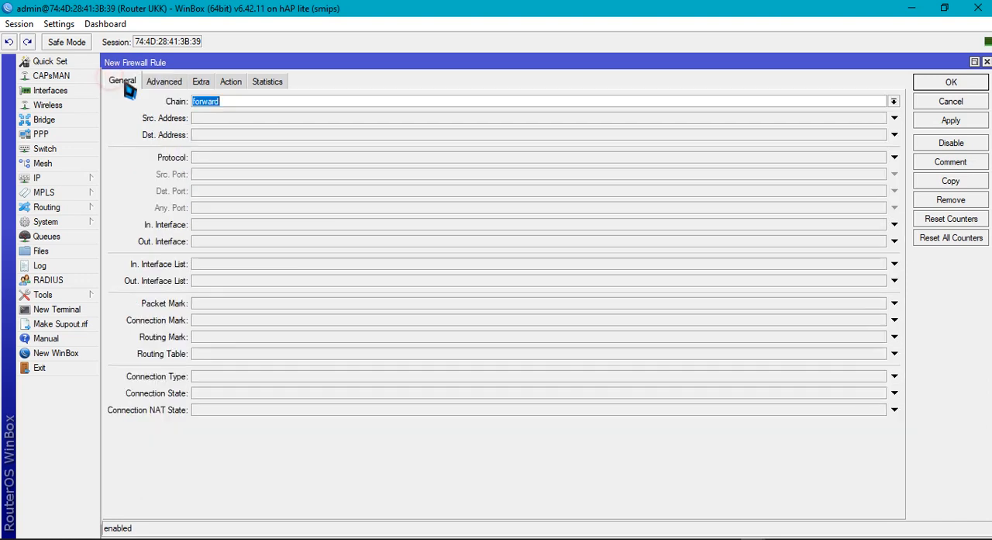
left_click(275, 159)
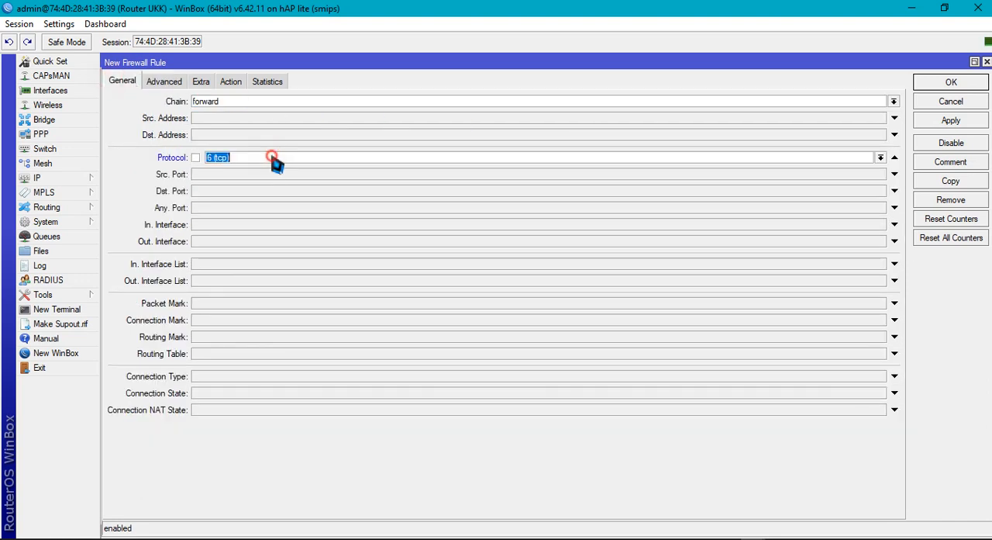
left_click(275, 159)
left_click(165, 81)
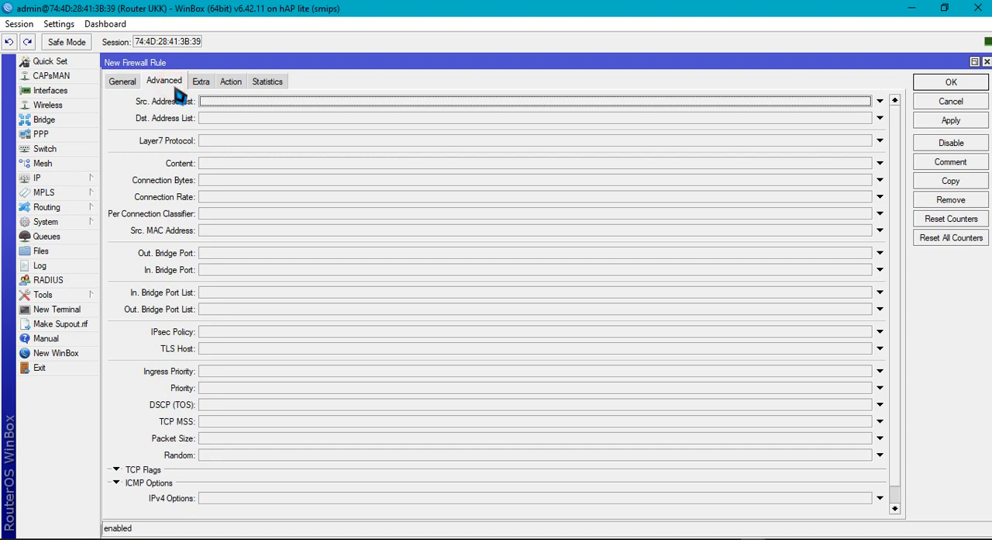
left_click(233, 162)
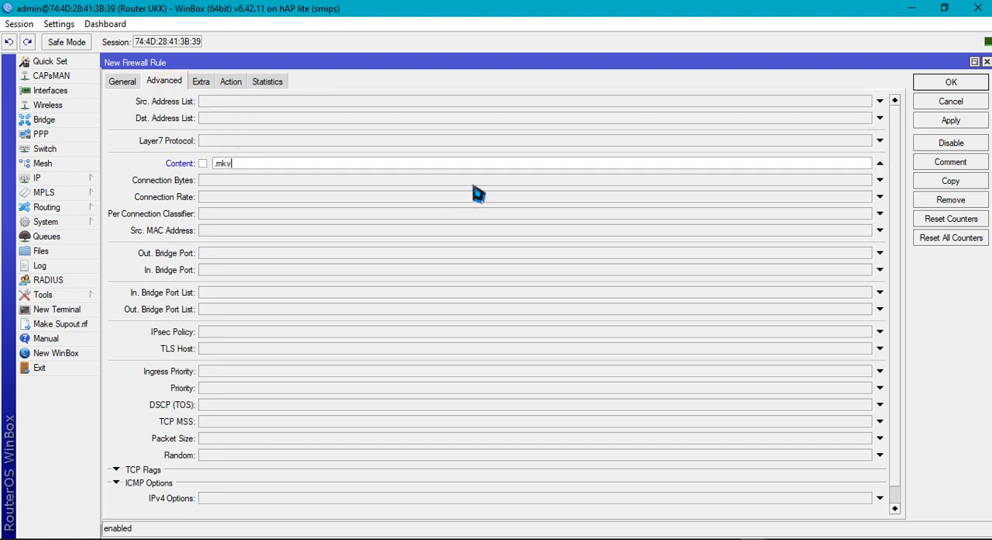
Set the .mkv rule's action to drop, save it, and reopen the saved rule briefly to check its action
left_click(226, 82)
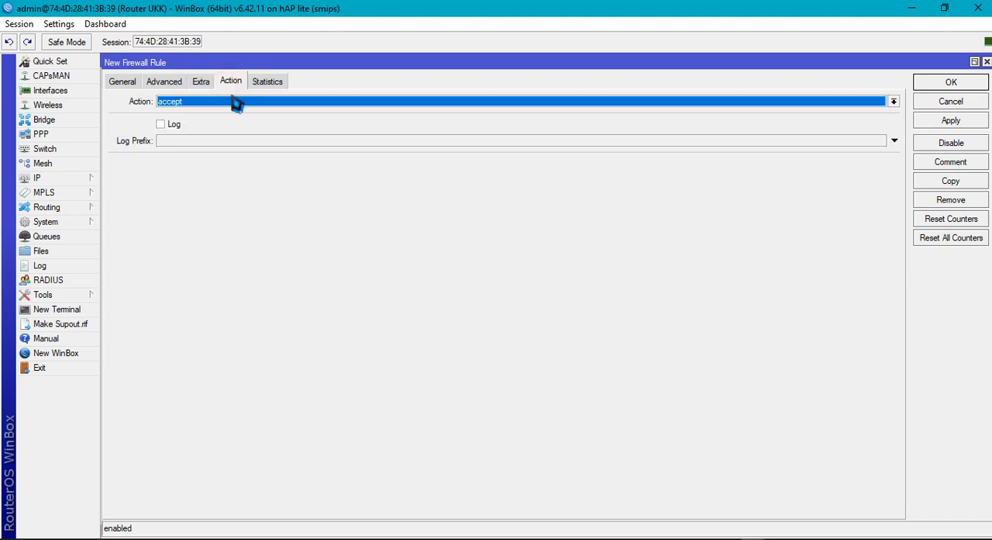
left_click(238, 102)
left_click(271, 141)
left_click(949, 82)
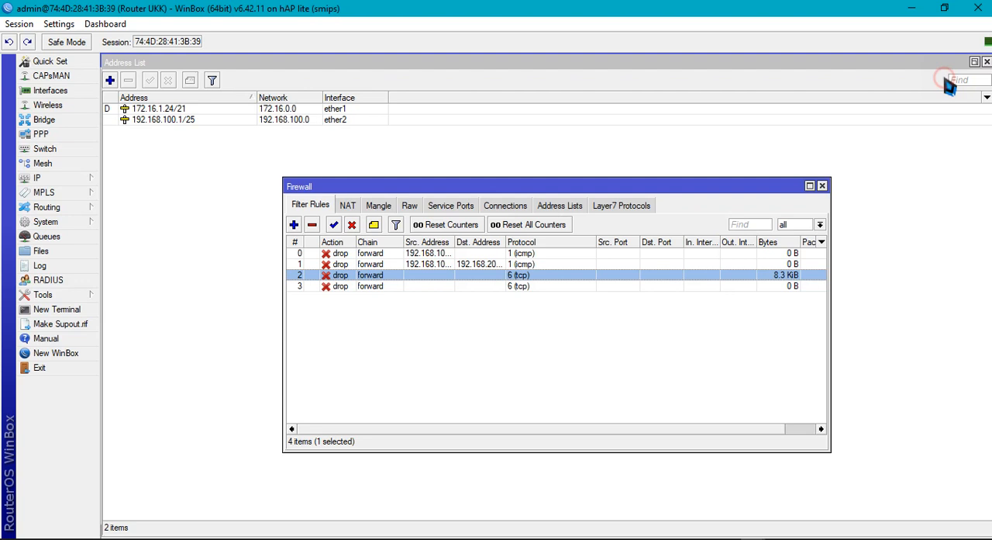
double_click(358, 287)
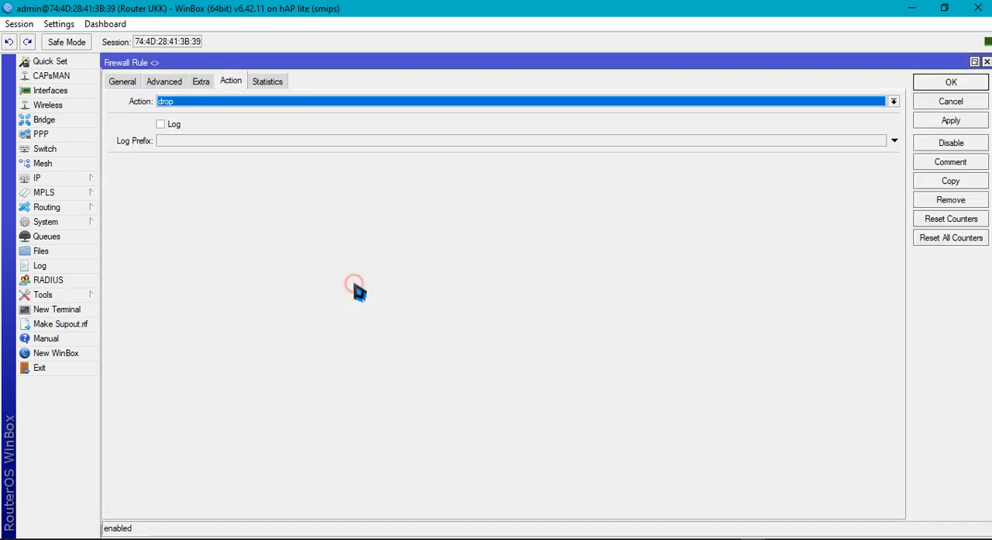
left_click(986, 62)
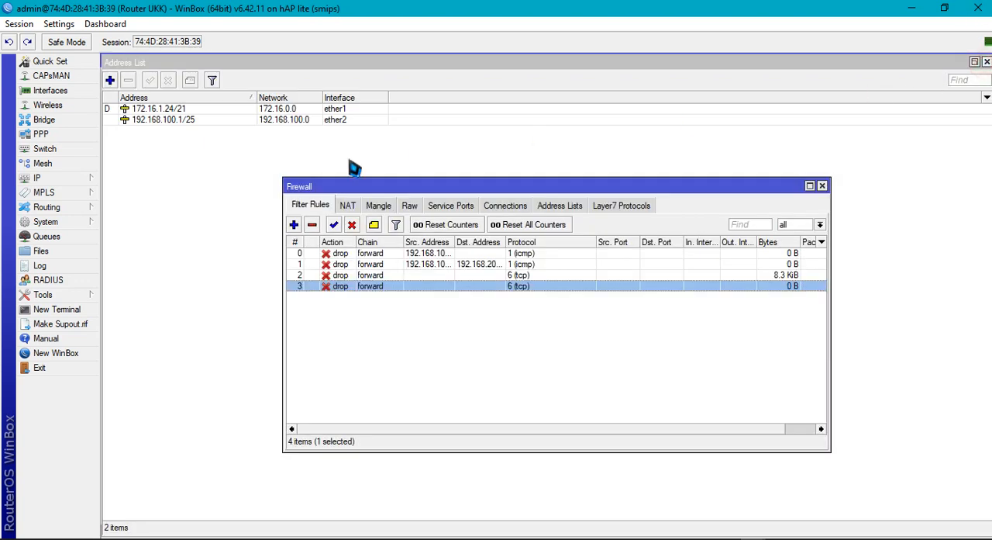
Create another forward-chain filter rule with protocol 6 (tcp) and content .mp3
left_click(291, 223)
left_click(122, 82)
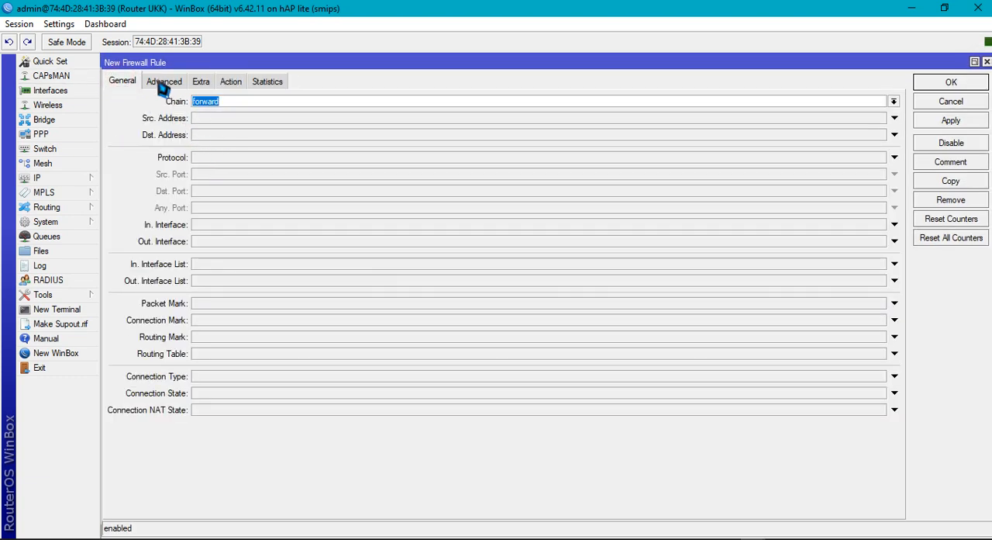
left_click(206, 160)
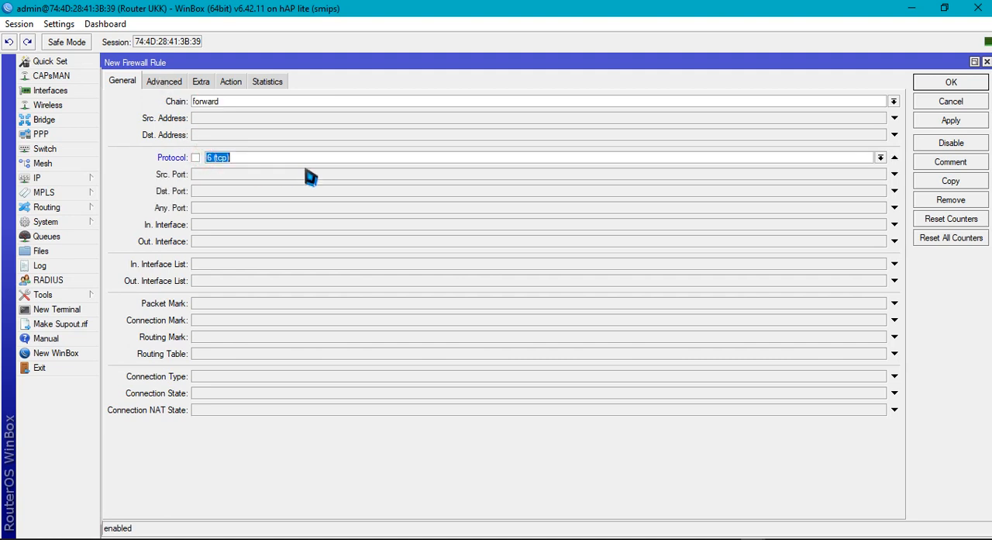
left_click(166, 80)
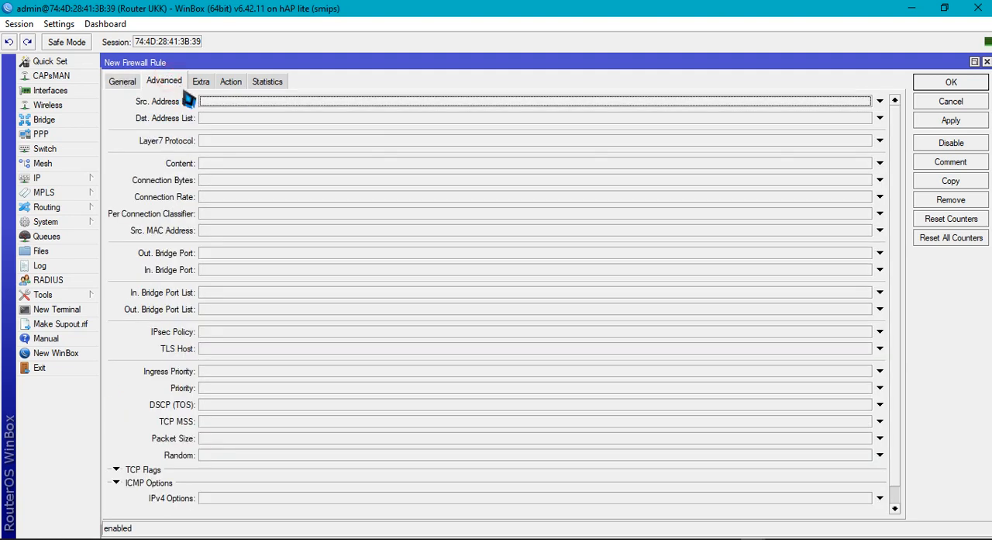
left_click(237, 163)
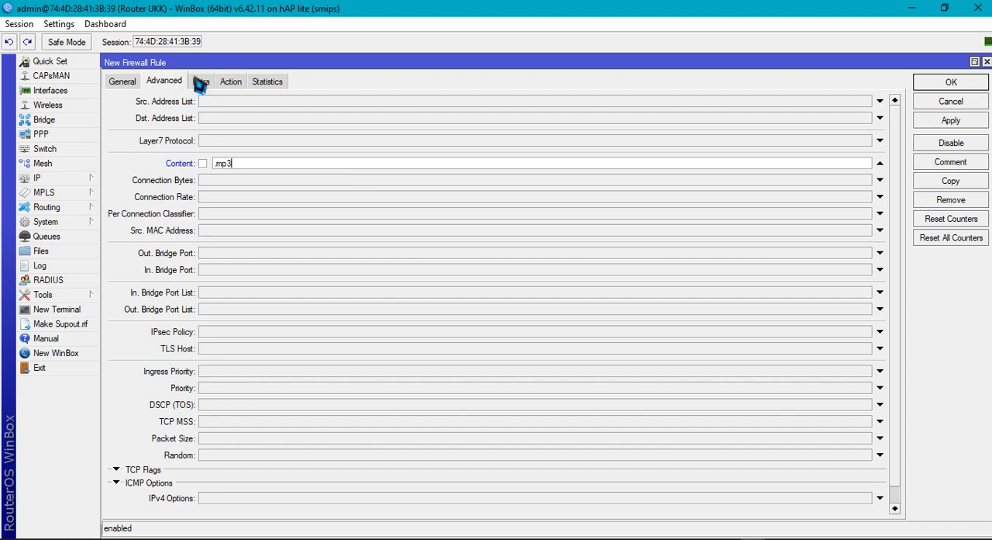
Set the .mp3 rule's action to drop, apply it and save the rule
left_click(229, 84)
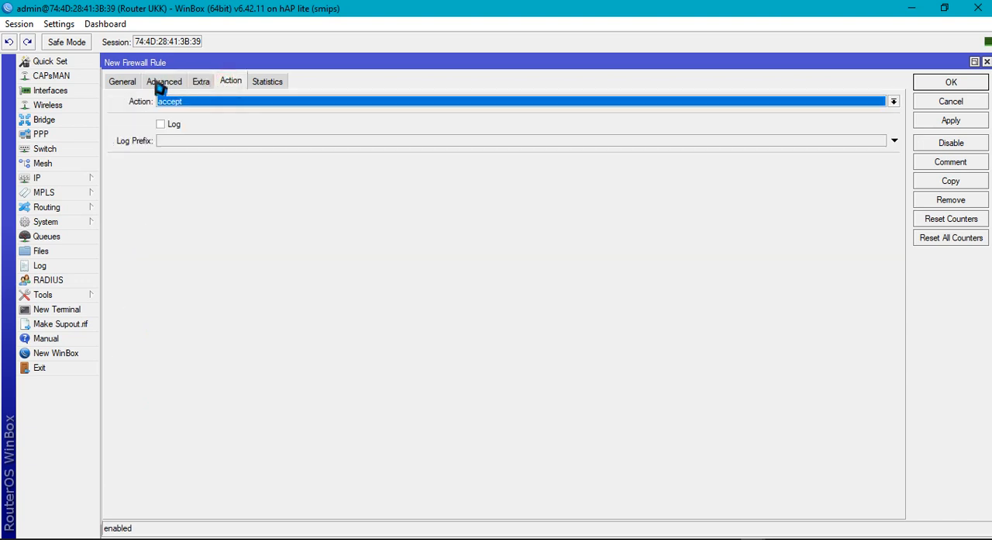
left_click(185, 101)
left_click(188, 138)
left_click(949, 122)
left_click(949, 84)
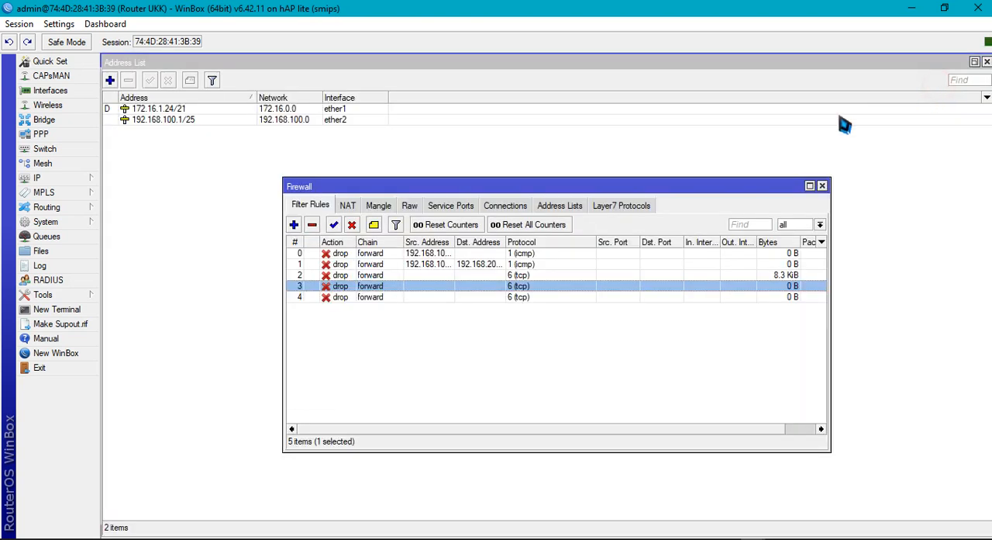
Create a new forward-chain firewall filter rule that matches the content *detik.com
left_click(335, 326)
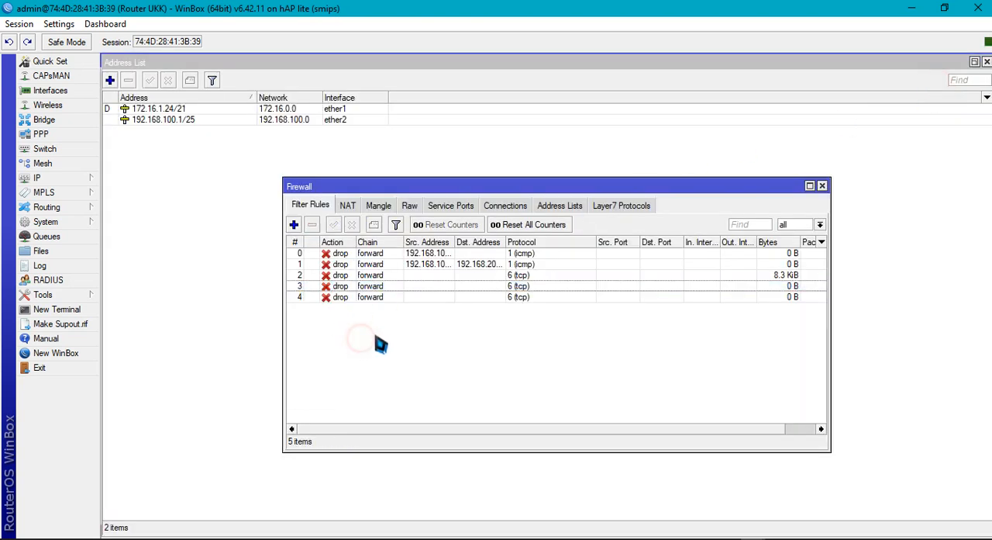
left_click(294, 225)
left_click(124, 81)
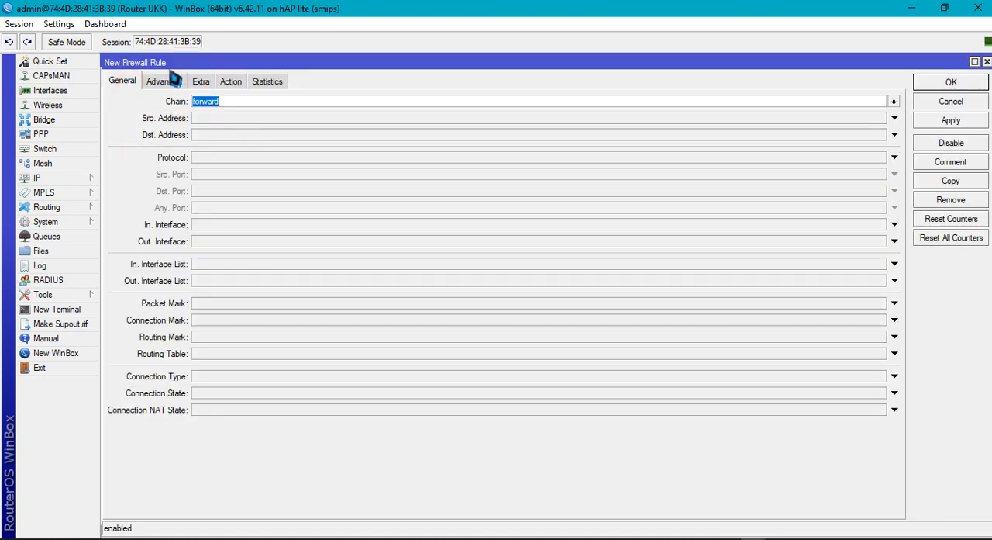
left_click(164, 80)
left_click(242, 164)
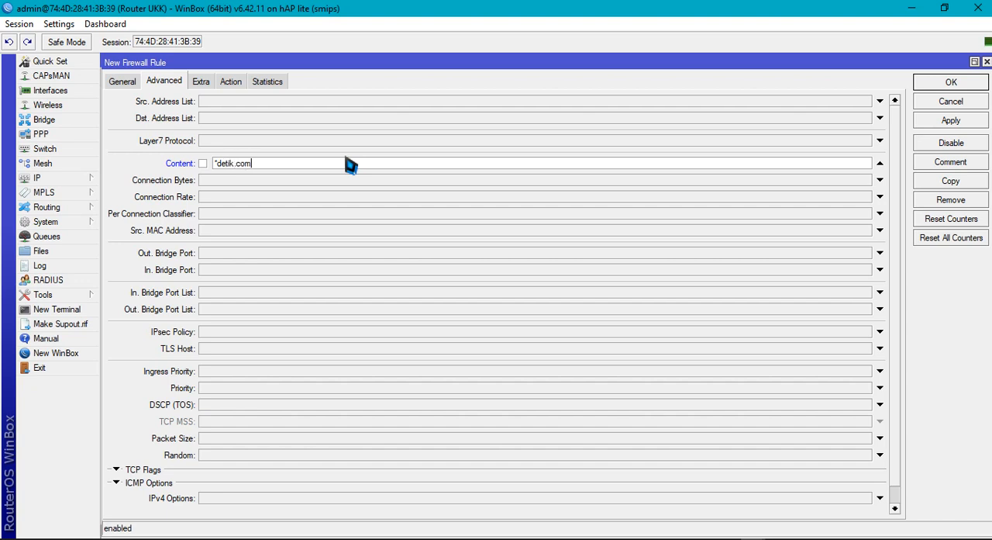
Set the detik.com rule's action to drop, apply it and save the rule
left_click(231, 82)
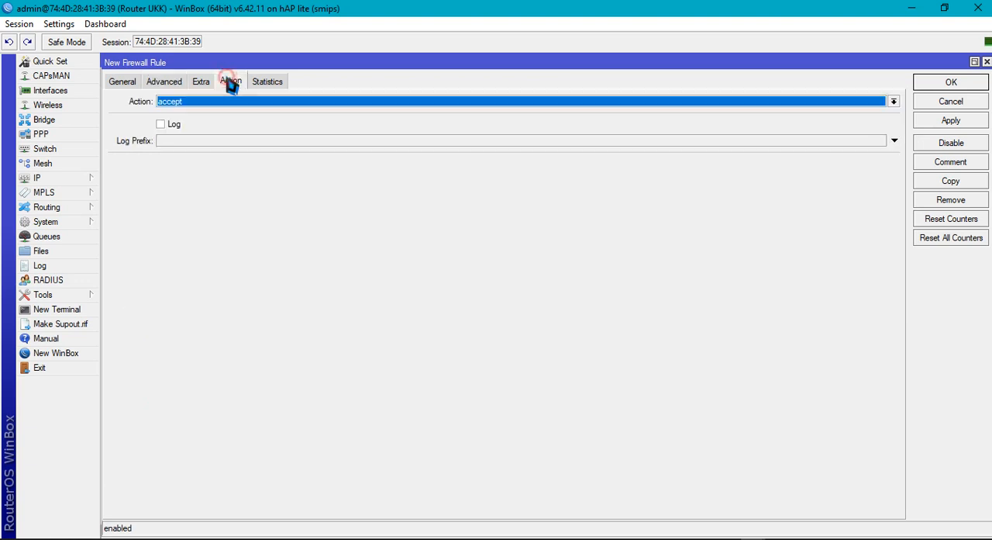
left_click(222, 103)
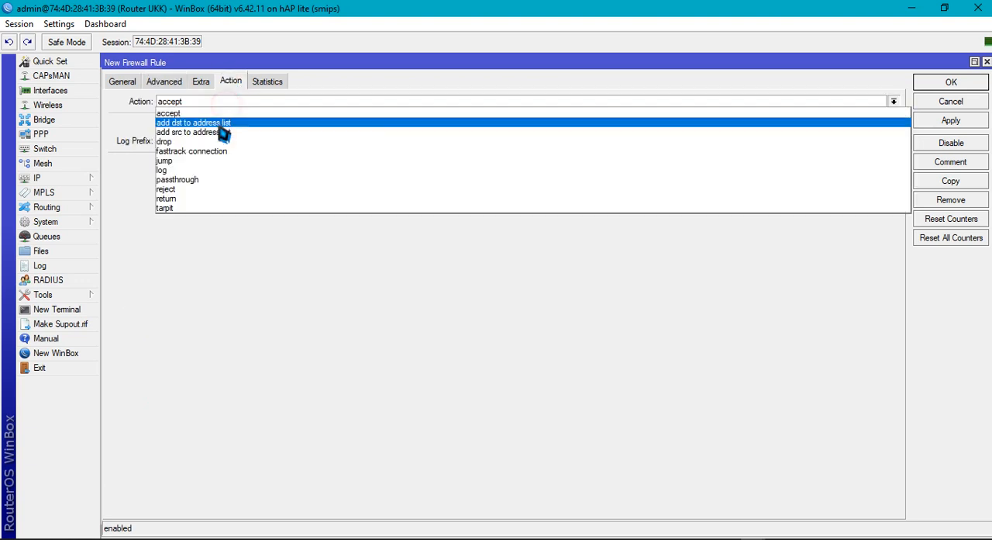
left_click(212, 145)
left_click(940, 122)
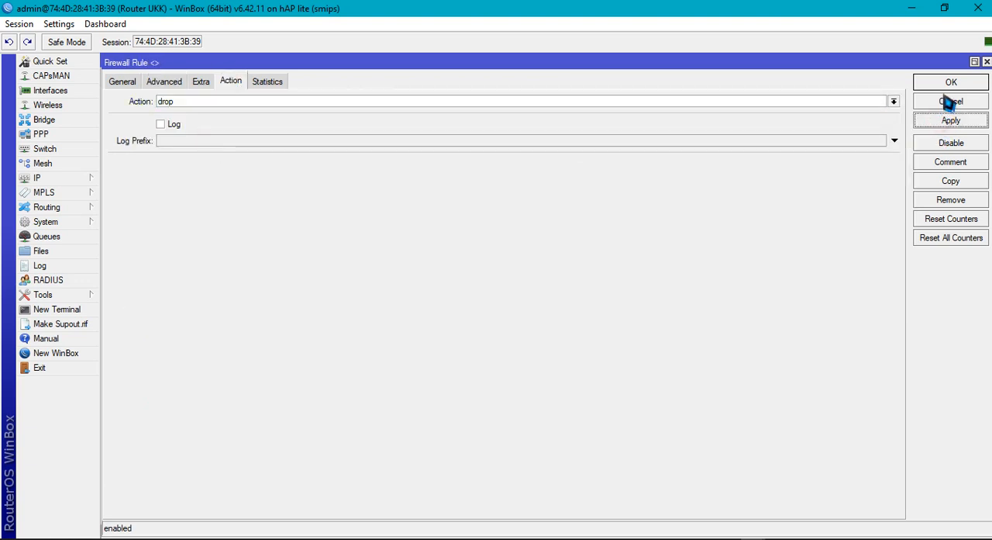
left_click(949, 85)
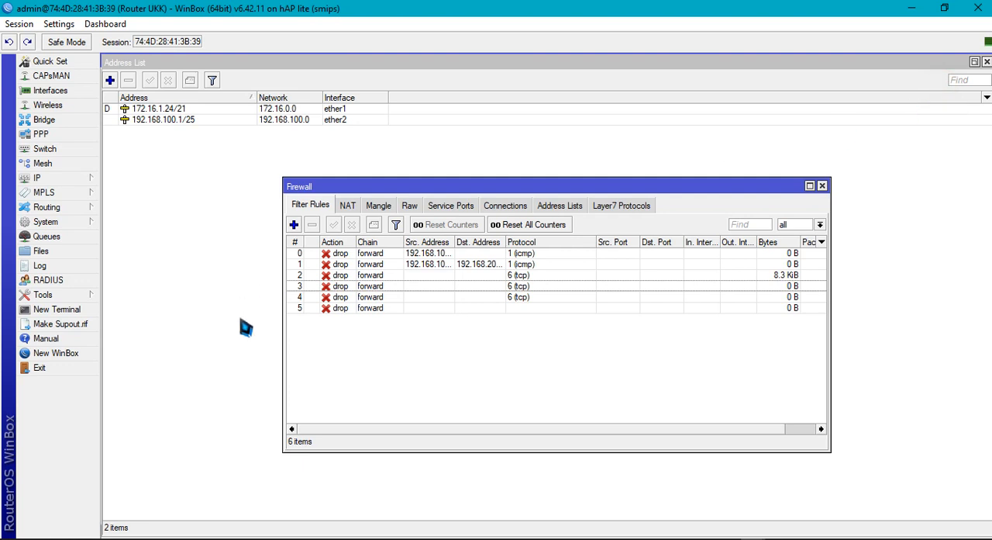
Reopen the detik.com filter rule, set its protocol to 6 (tcp) and save it
double_click(342, 308)
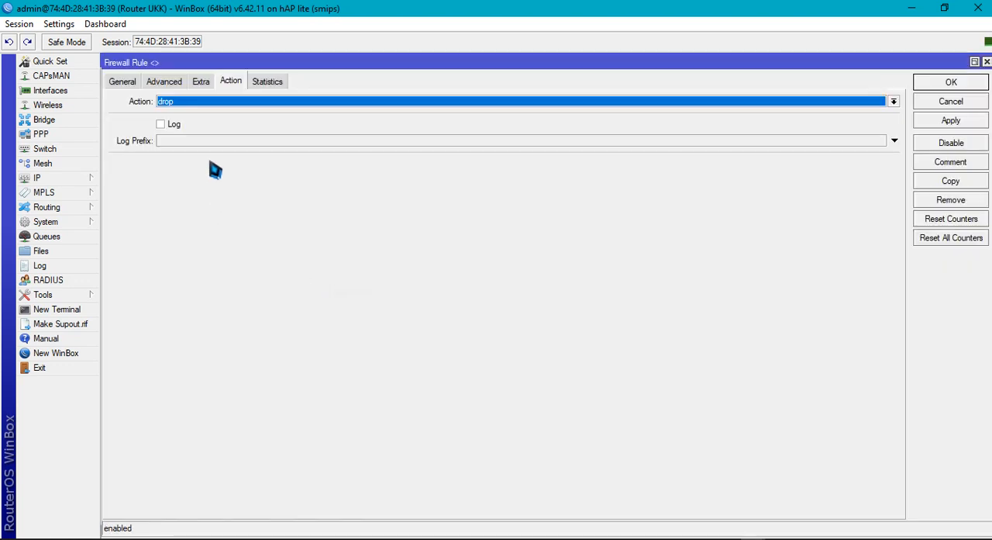
left_click(126, 84)
left_click(164, 85)
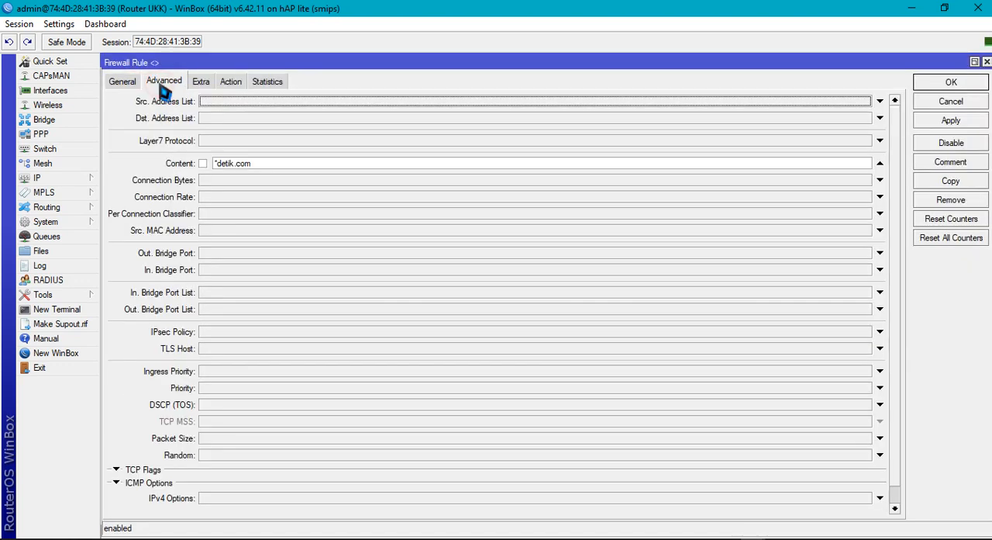
left_click(86, 76)
left_click(121, 82)
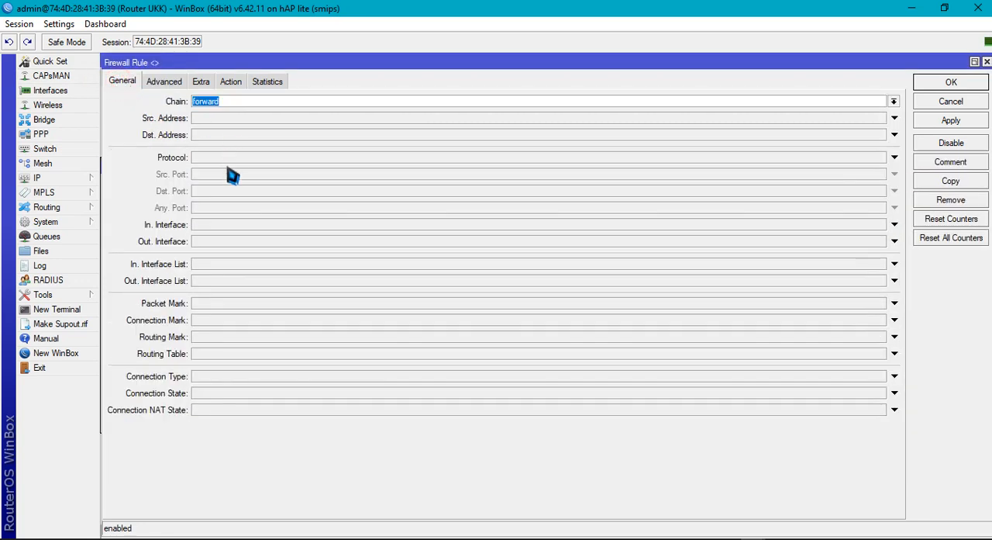
left_click(235, 157)
left_click(242, 159)
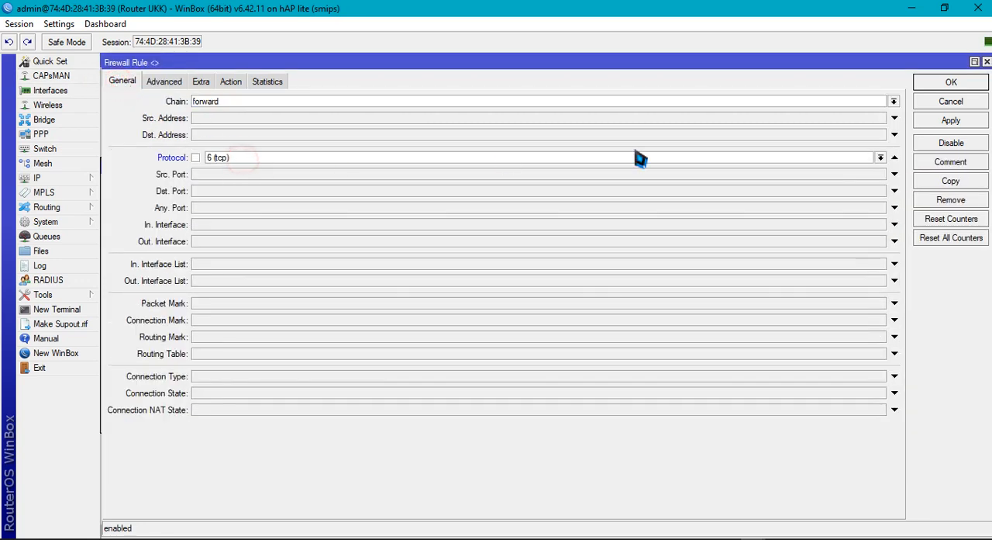
left_click(947, 121)
left_click(949, 87)
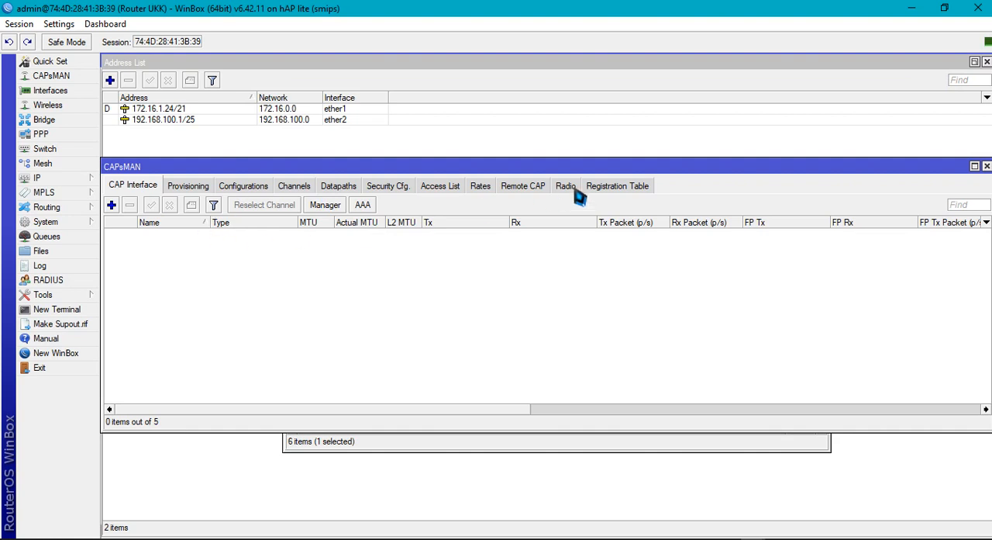
Close the CAPsMAN window covering the firewall list and clear the rule selection
left_click_drag(518, 169, 372, 193)
left_click(851, 189)
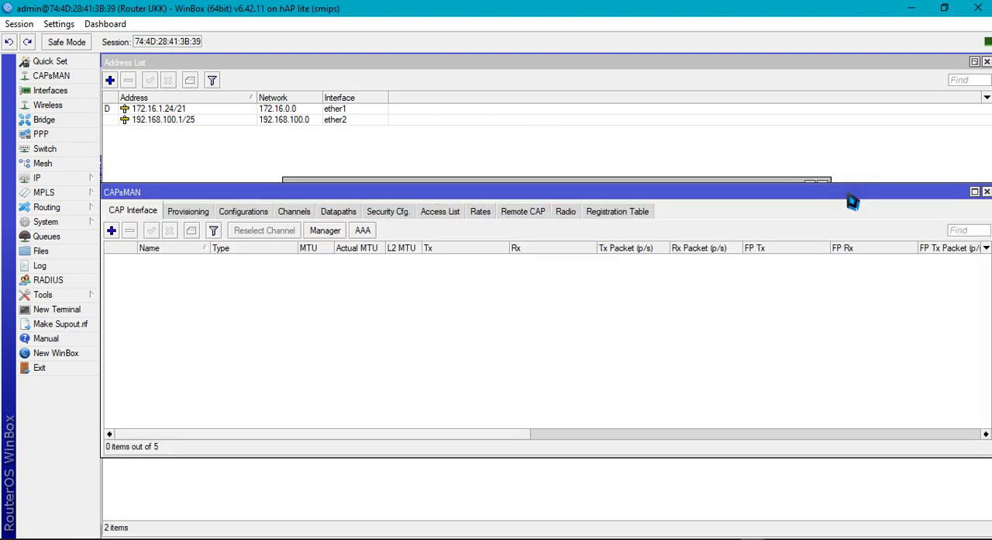
left_click_drag(863, 184, 764, 201)
left_click(985, 209)
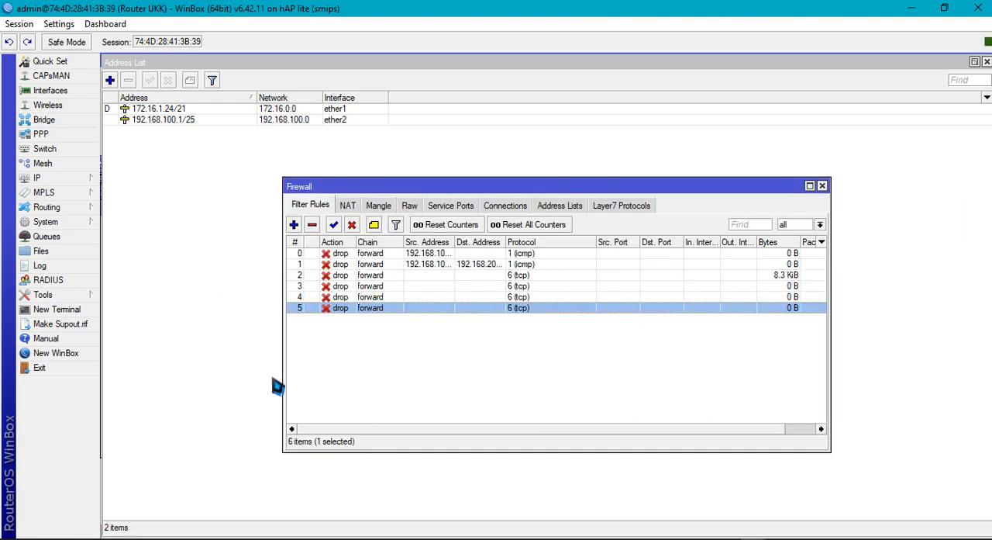
left_click(359, 352)
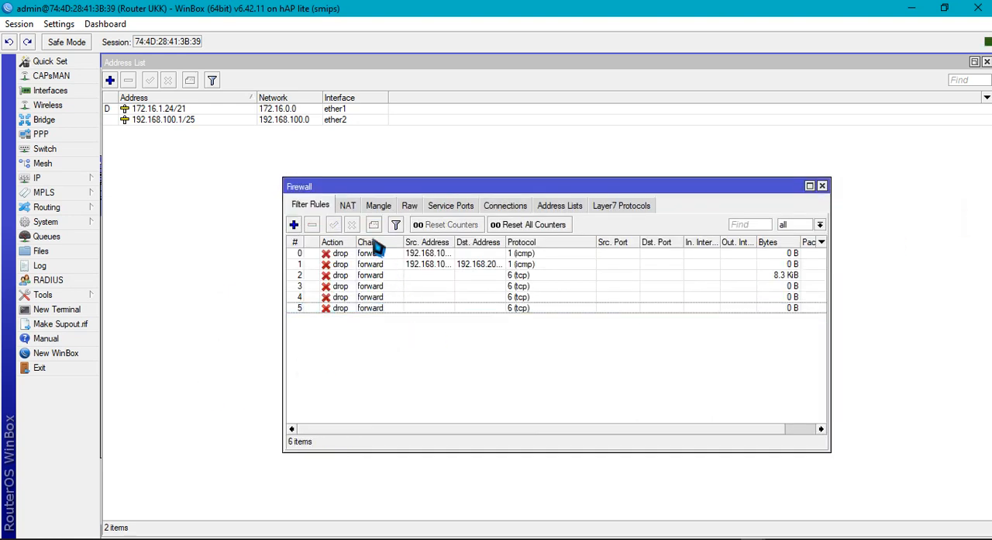
Start a new firewall NAT rule with chain dstnat and protocol 6 (tcp)
left_click(347, 204)
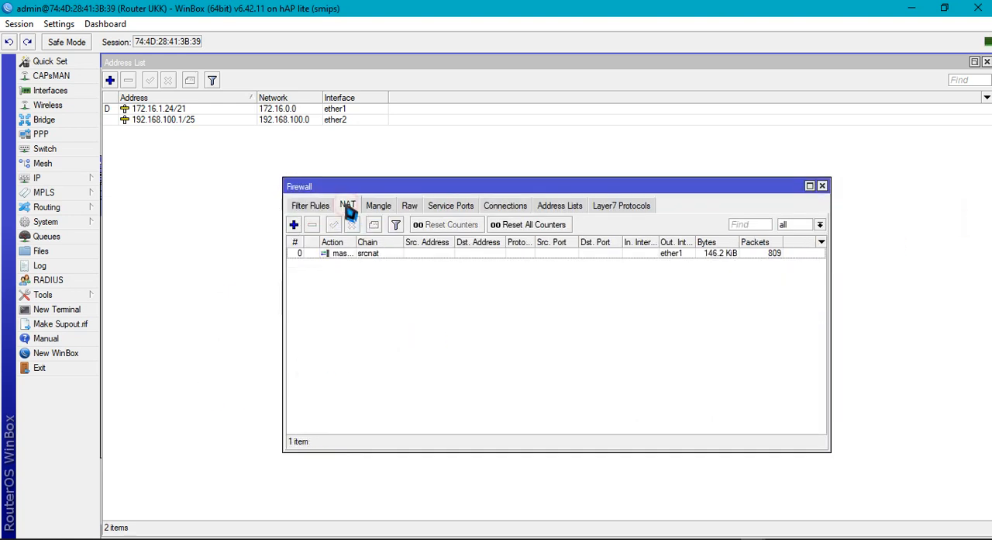
left_click(294, 224)
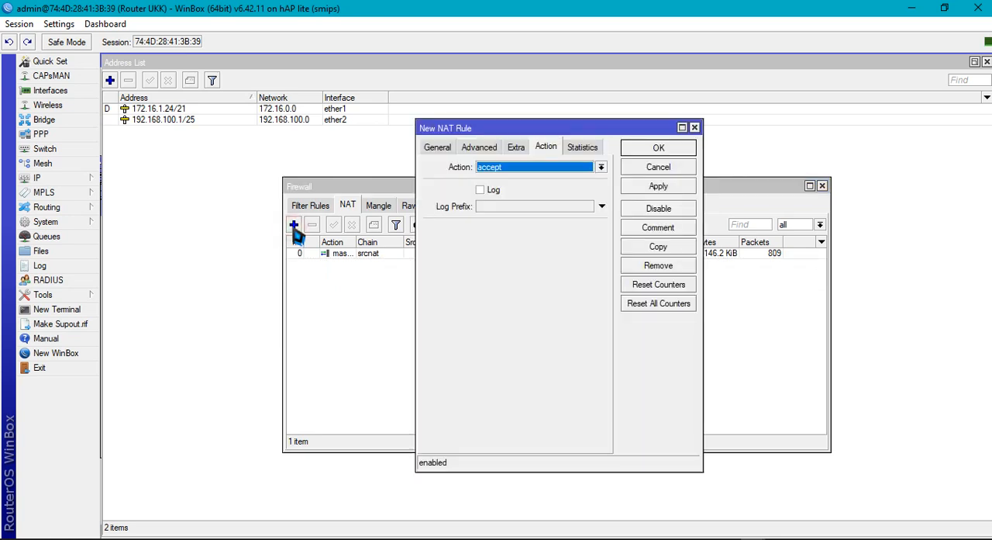
left_click(436, 149)
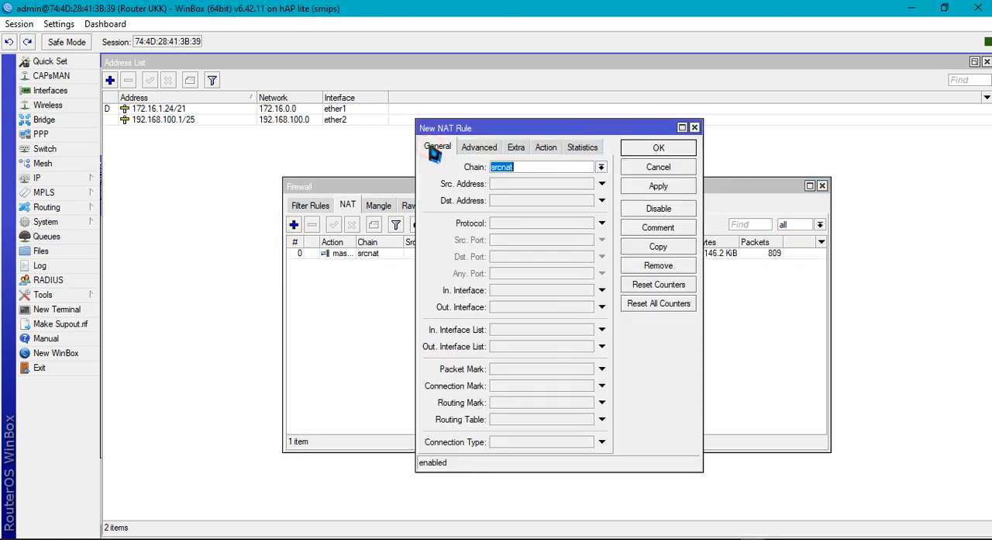
left_click(600, 166)
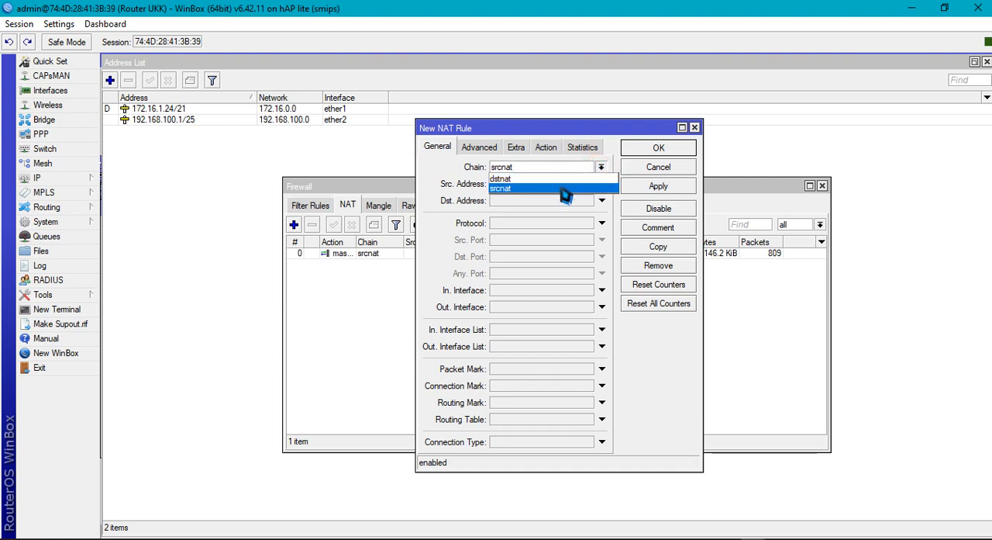
left_click(561, 178)
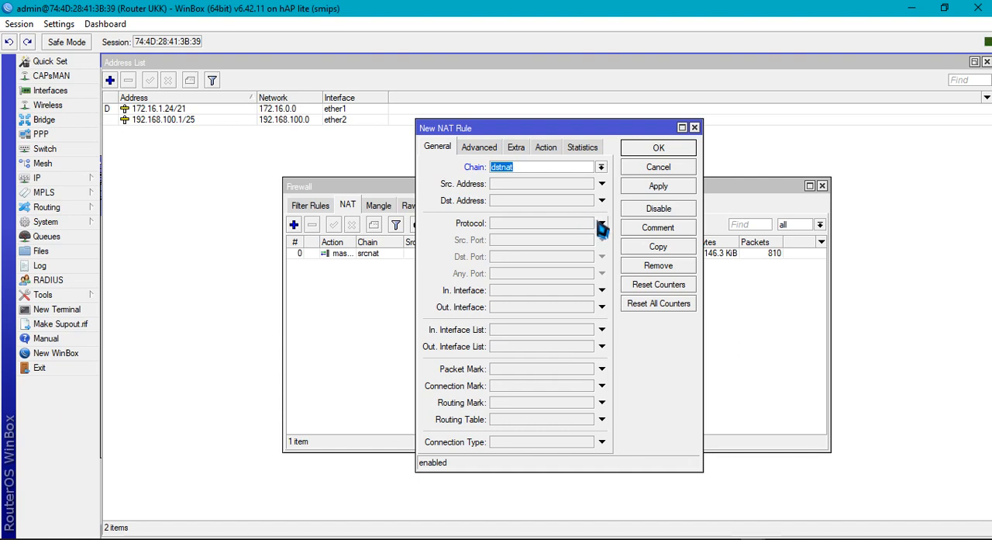
left_click(601, 223)
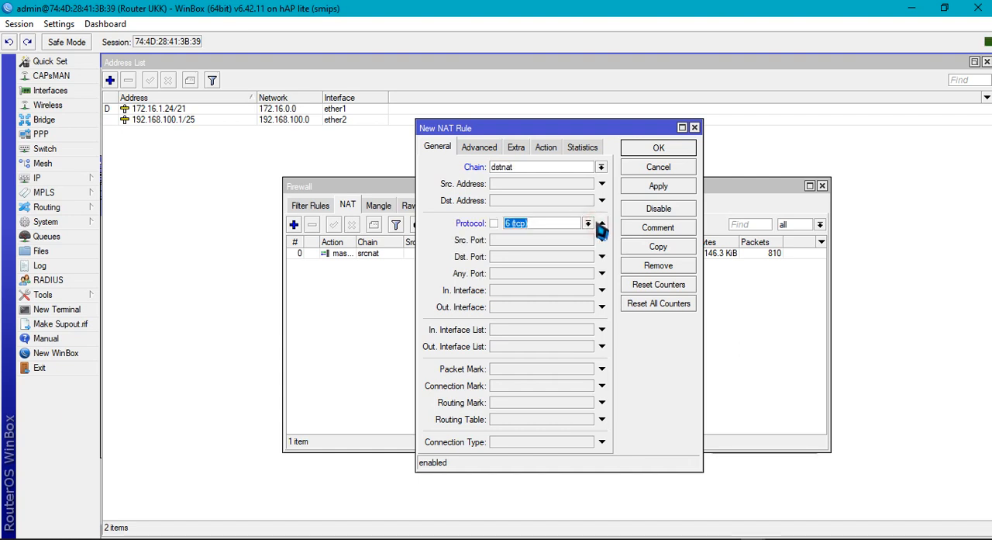
Set the NAT rule's destination port to 80 and its incoming interface to ether2
left_click(535, 255)
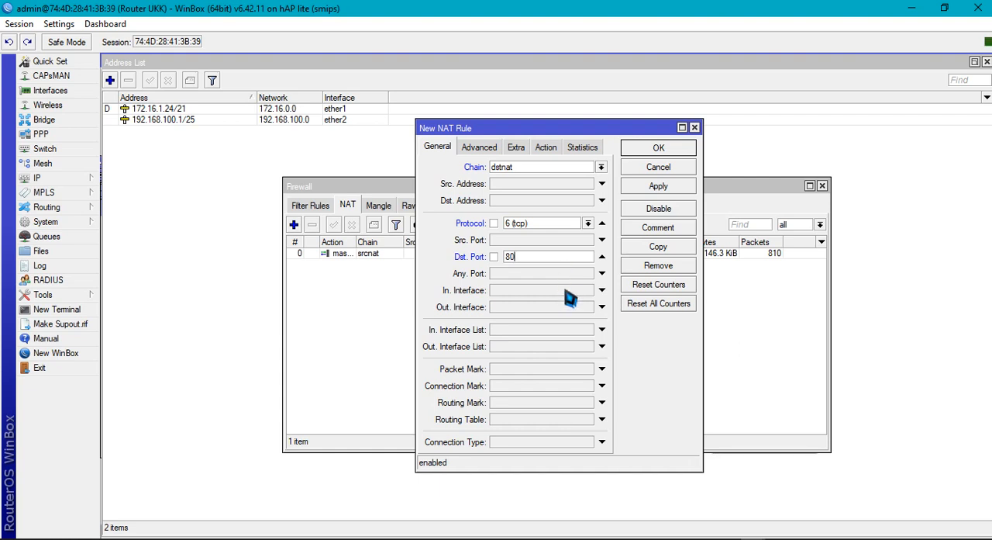
left_click(570, 293)
left_click(588, 292)
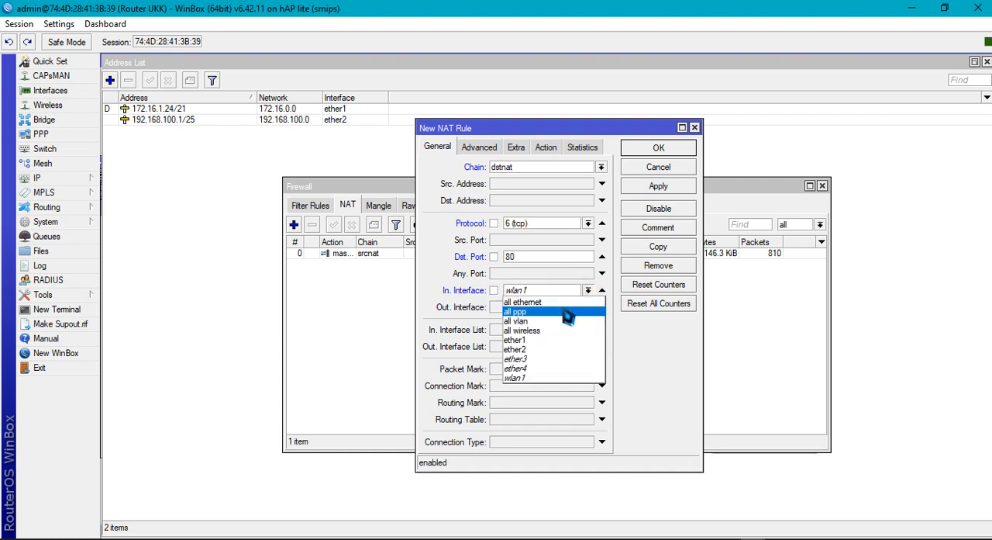
left_click(552, 349)
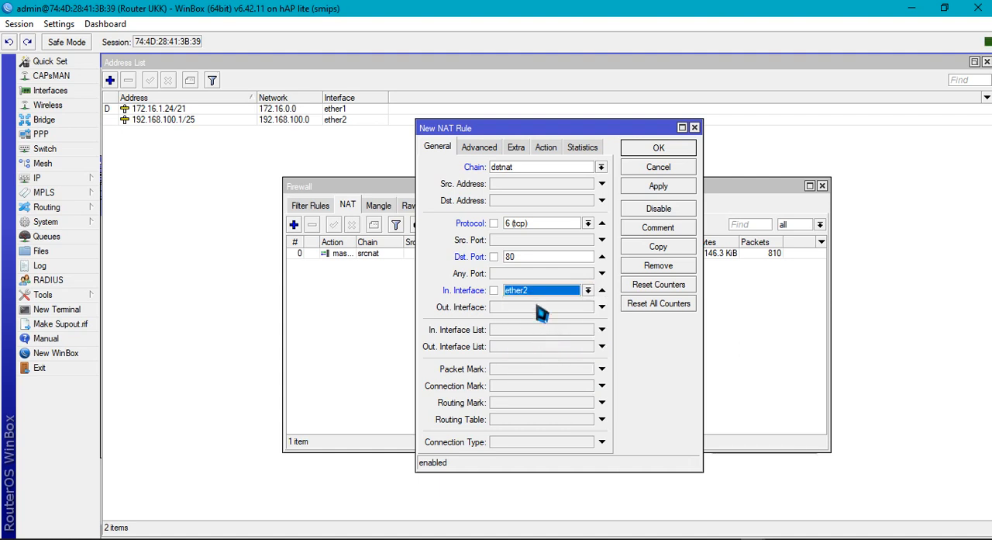
Set the NAT rule's action to redirect with To Ports 8080
left_click(483, 150)
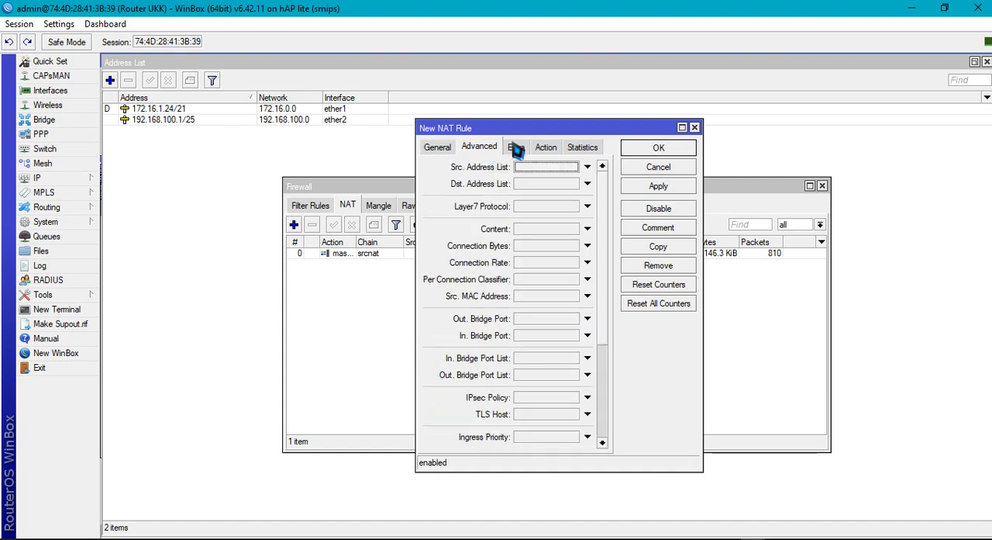
left_click(515, 148)
left_click(543, 149)
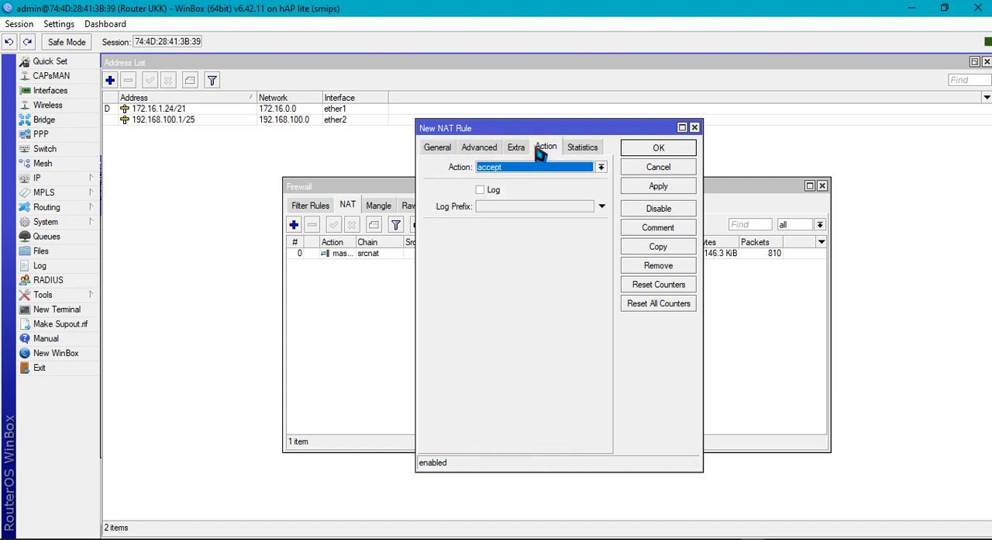
left_click(549, 167)
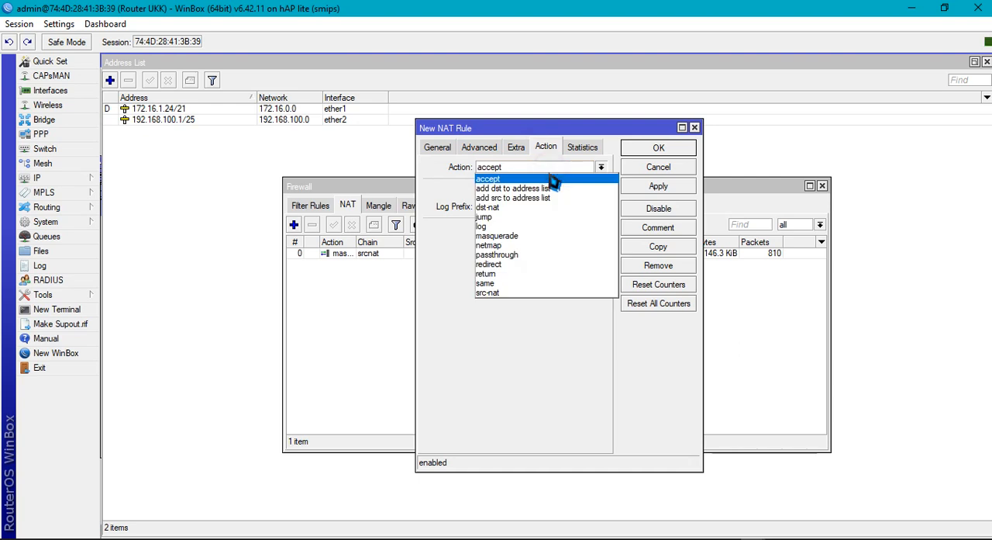
left_click(529, 265)
left_click(510, 229)
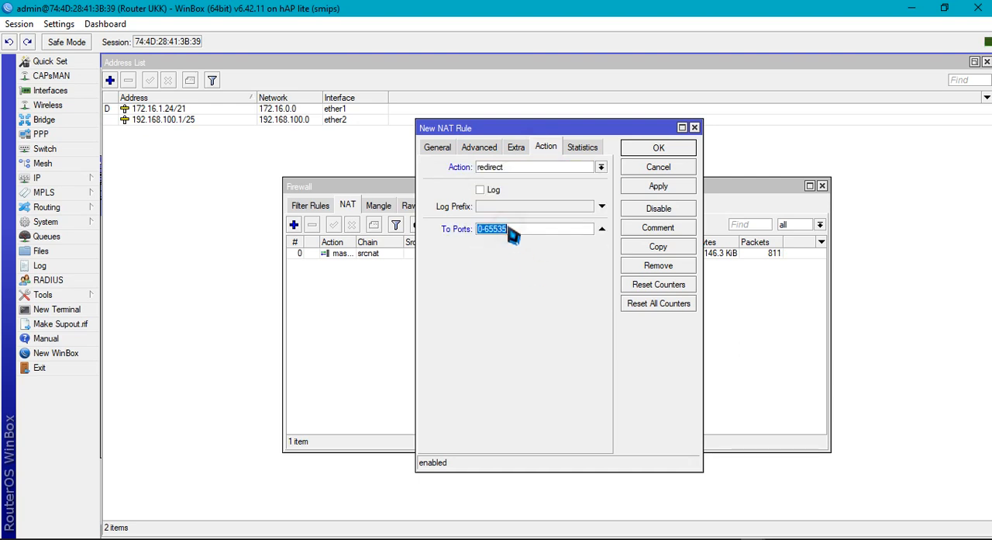
type("8080")
Apply the port 80 redirect rule, review its general and action settings, and save it
left_click(434, 149)
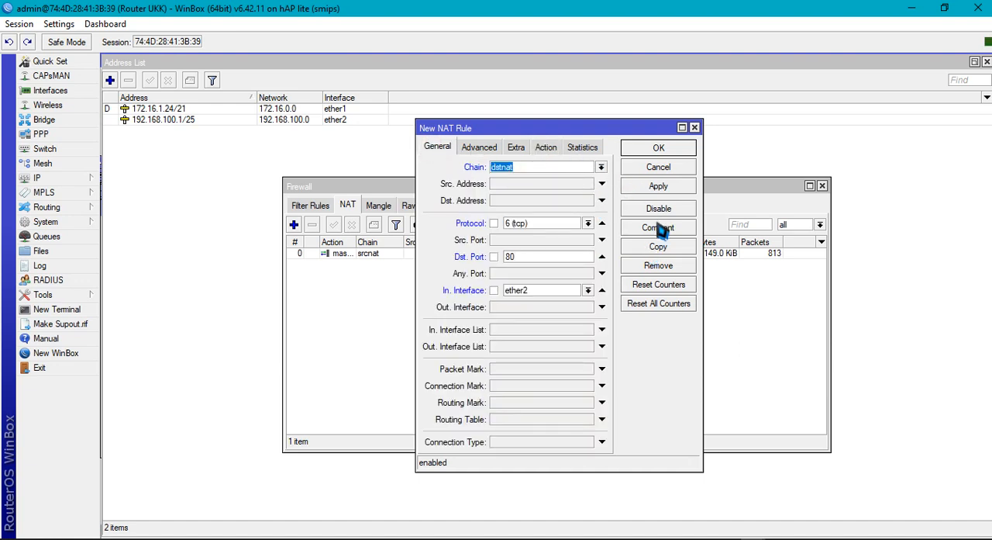
left_click(651, 190)
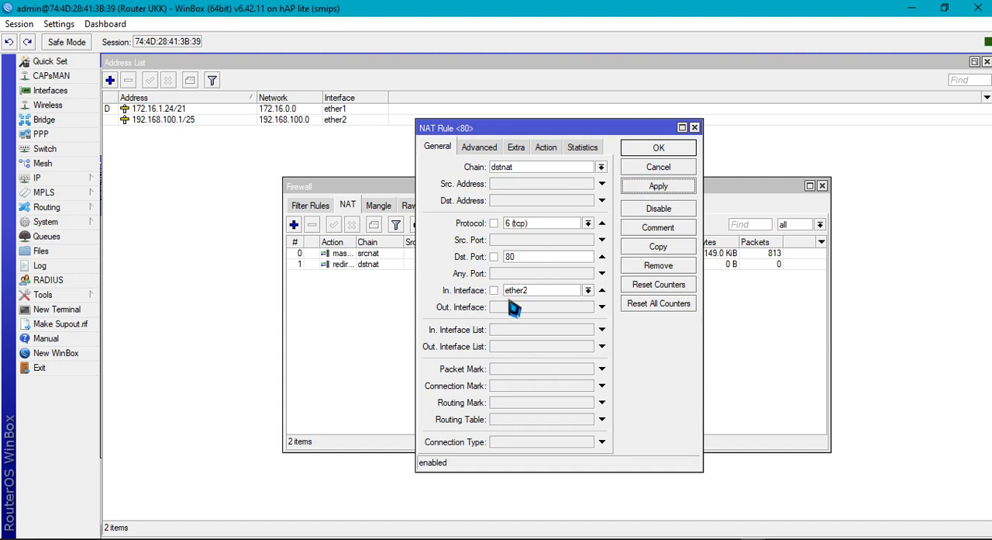
left_click(545, 149)
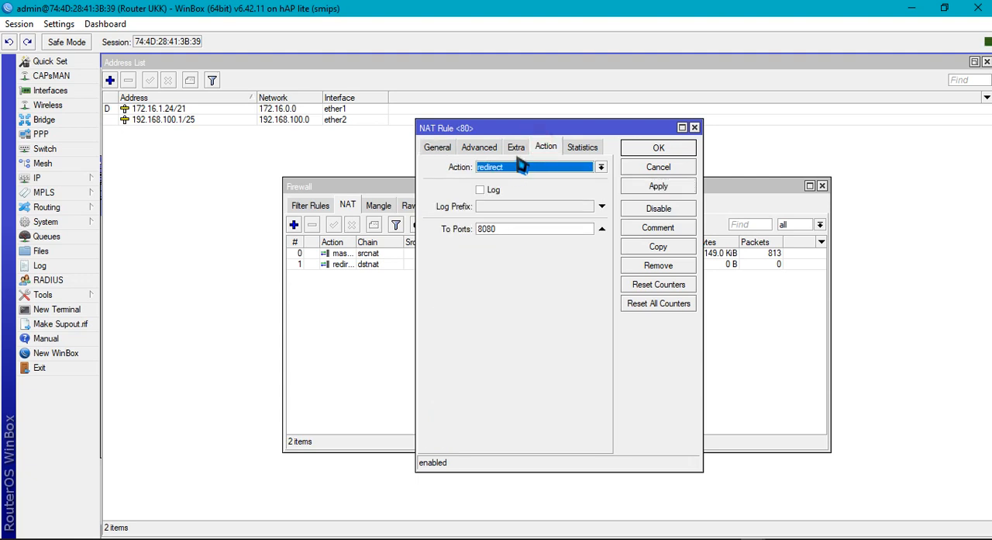
left_click(639, 190)
left_click(673, 149)
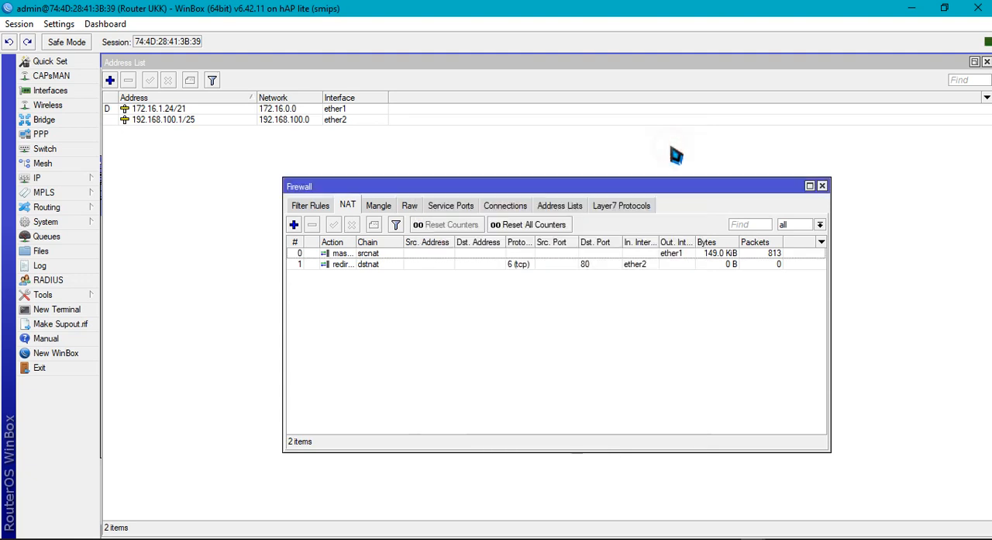
left_click(821, 187)
Open the web proxy's access rule list and move it clear of the settings
left_click(70, 178)
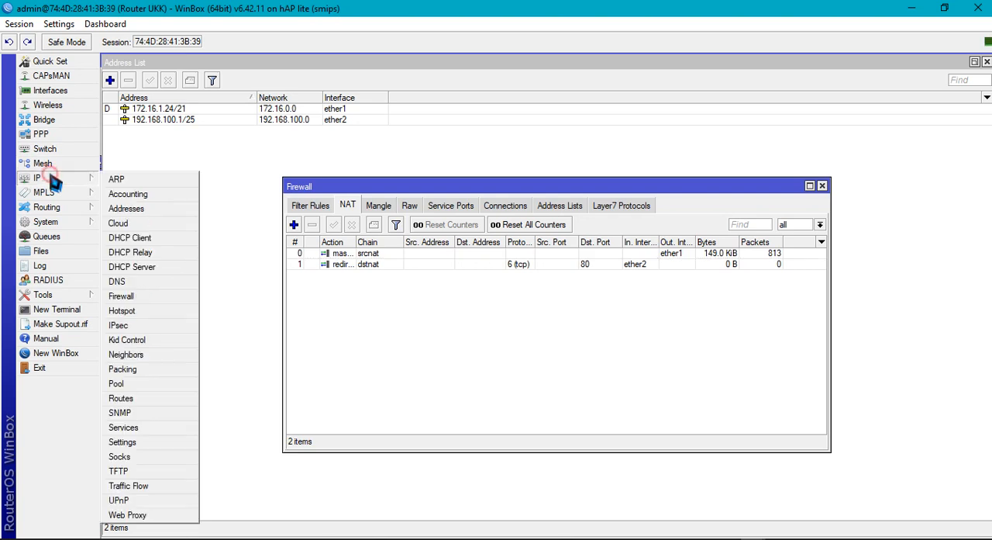
left_click(124, 515)
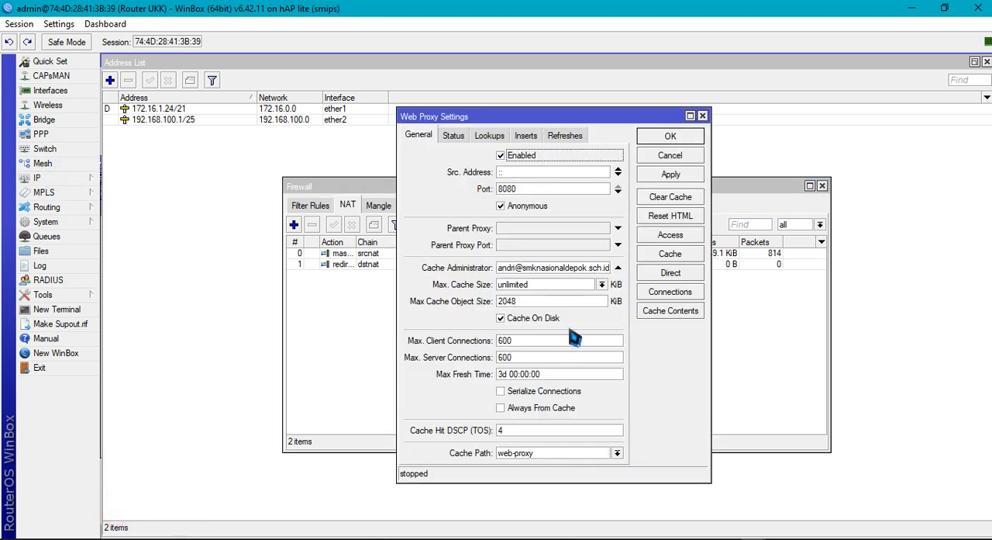
left_click(688, 236)
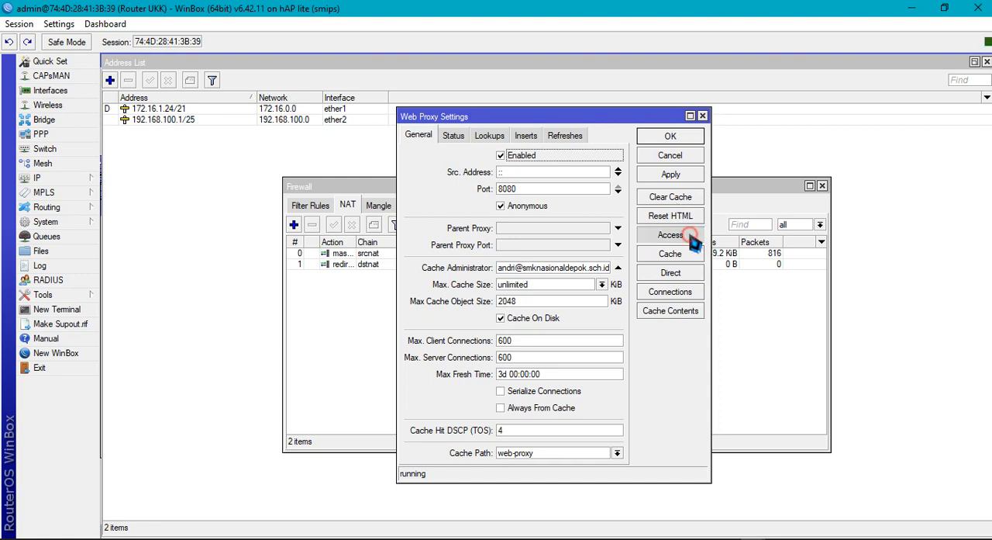
left_click_drag(543, 182, 638, 226)
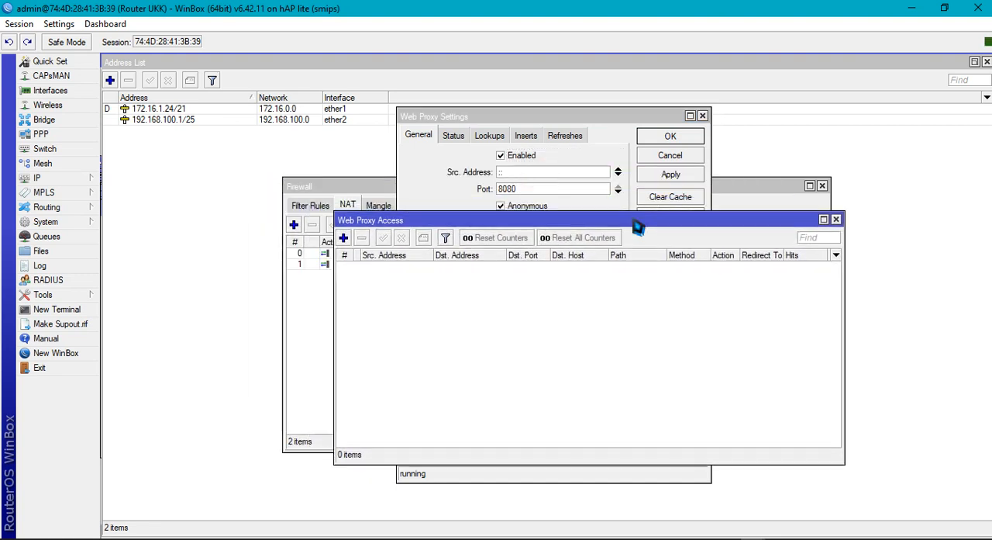
Add a web proxy access rule with destination host *detik.com and action deny
left_click(344, 237)
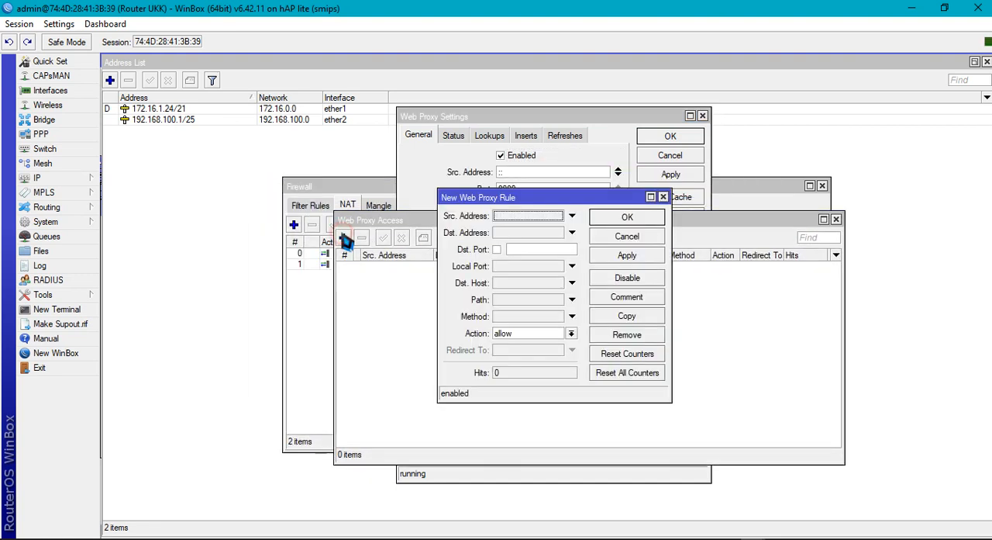
left_click(513, 284)
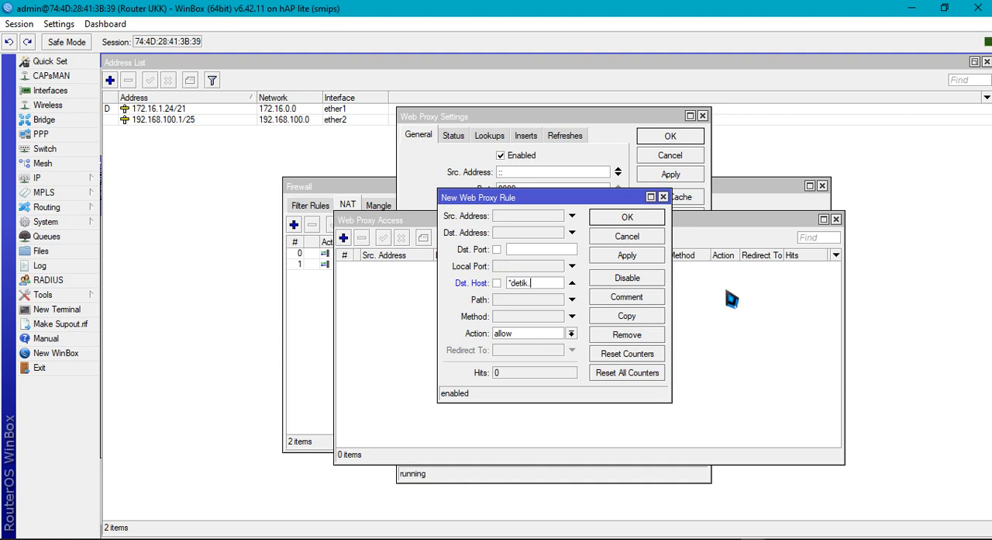
left_click(570, 332)
left_click(543, 355)
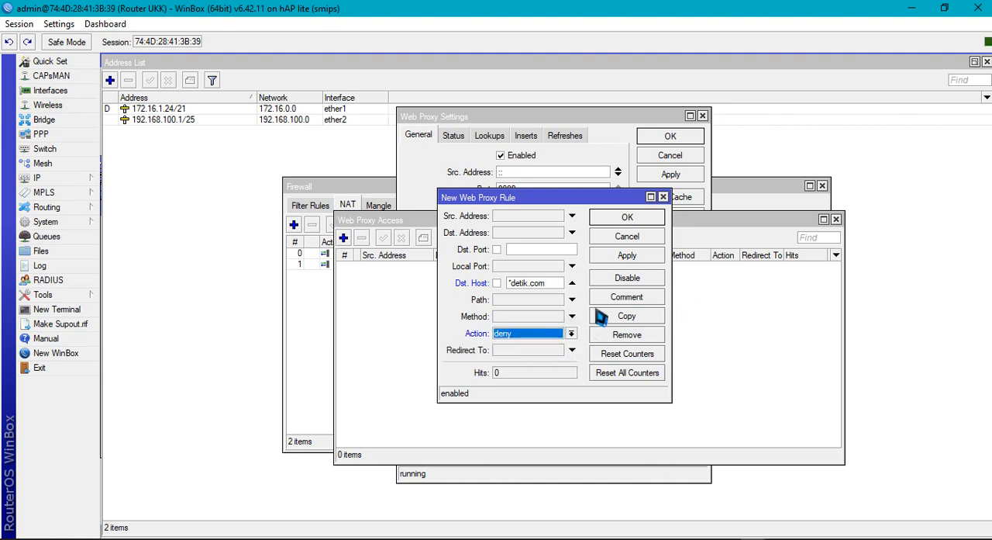
left_click(627, 257)
left_click(629, 218)
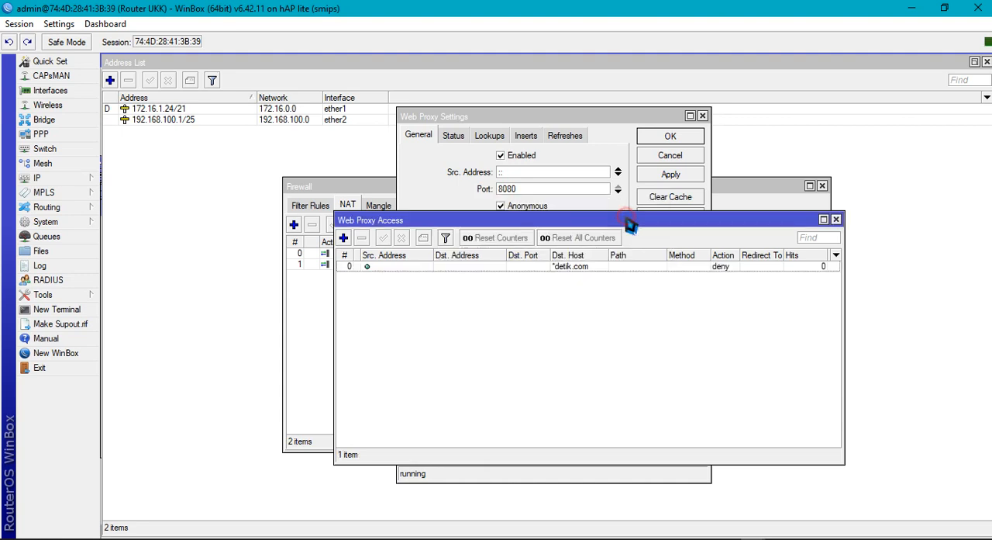
Add a second web proxy access rule that denies the destination host *linux.org
left_click(343, 238)
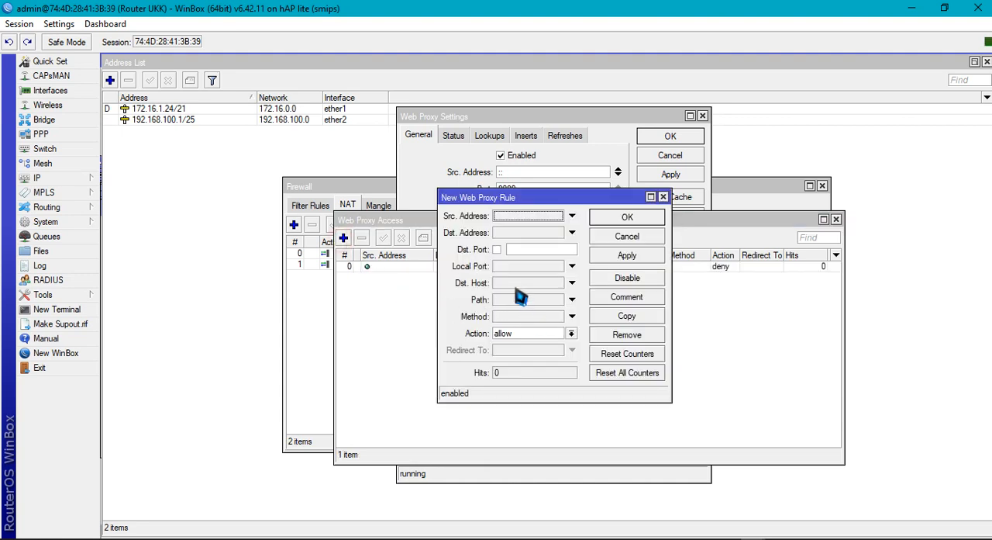
left_click(515, 283)
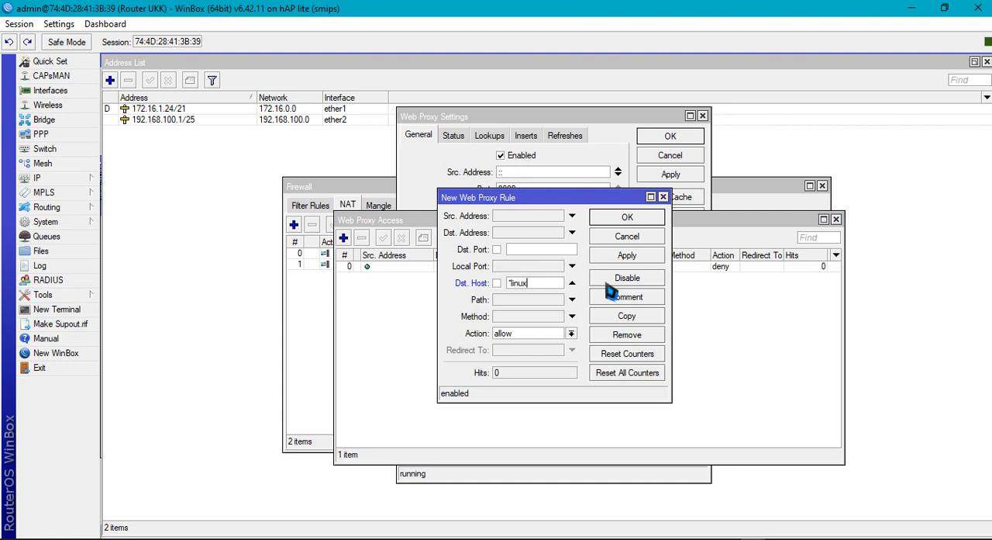
left_click(571, 333)
left_click(553, 352)
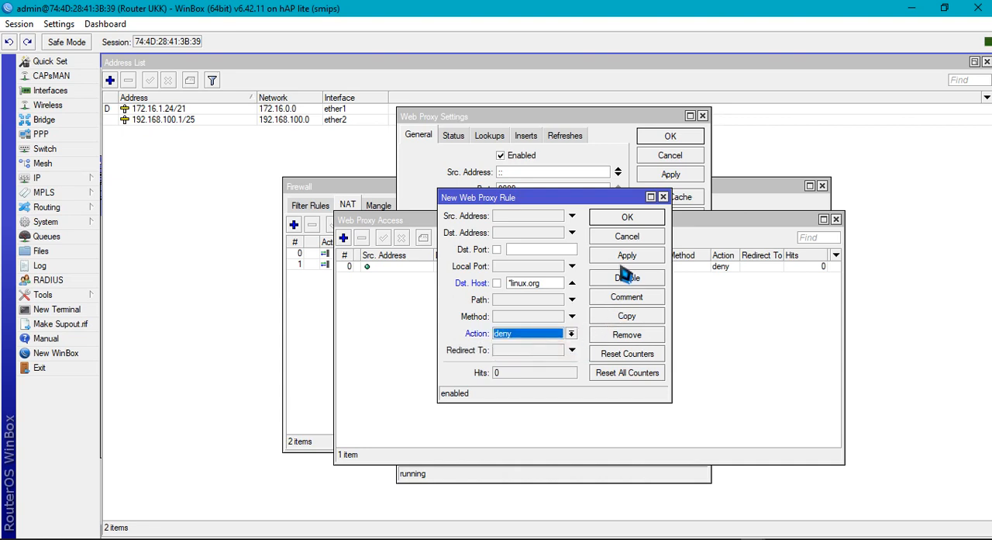
left_click(627, 255)
left_click(628, 217)
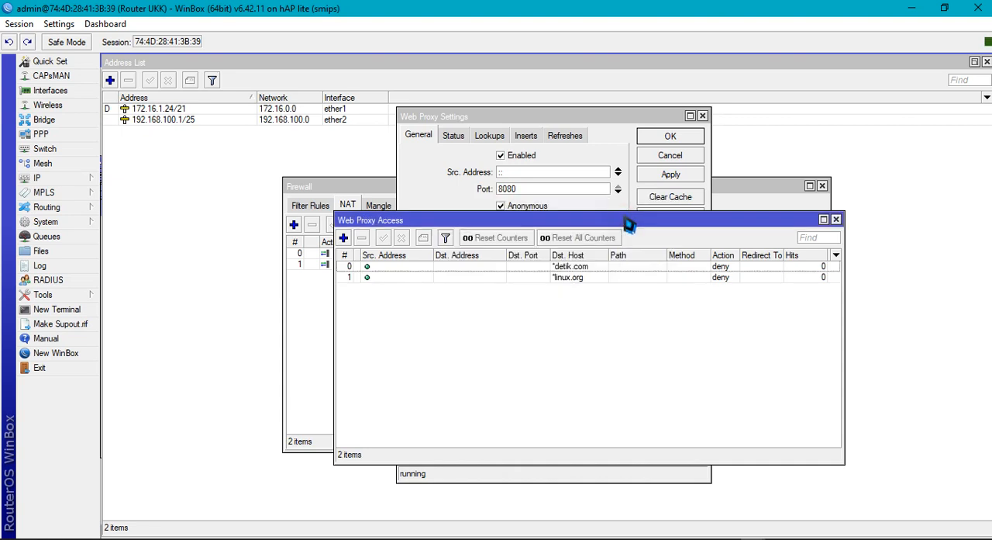
Close the access list, apply and save the web proxy settings, and close the remaining firewall and address windows
left_click(836, 220)
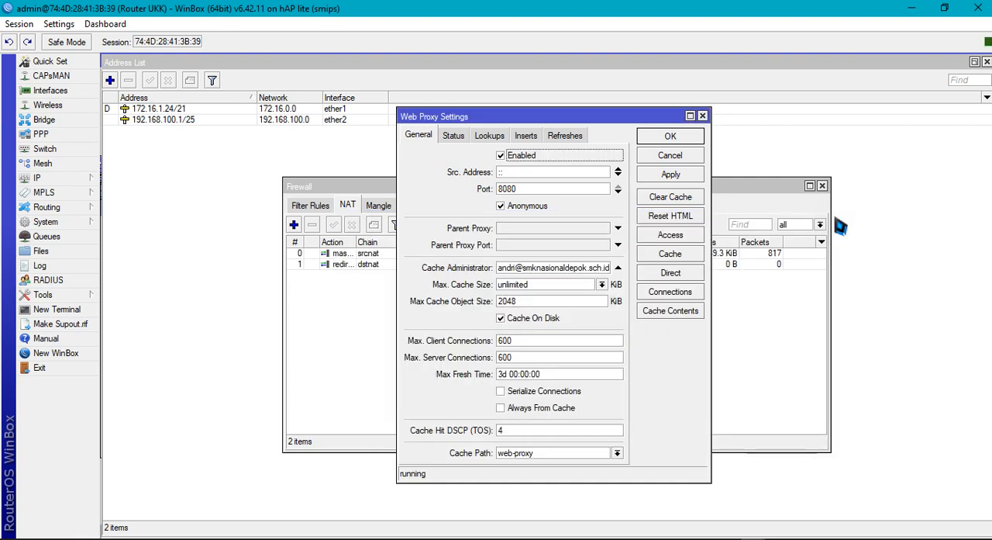
left_click(671, 176)
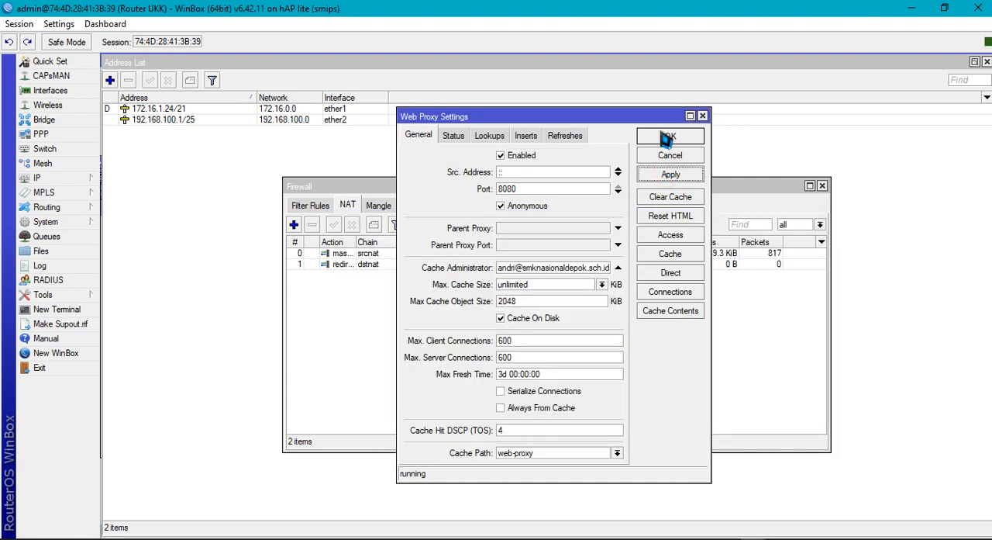
left_click(669, 136)
left_click(822, 186)
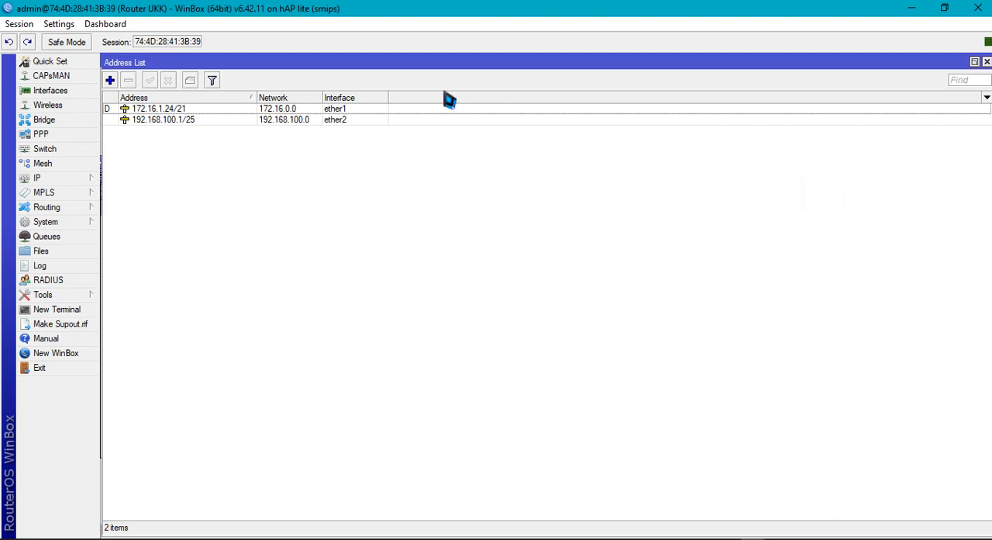
left_click(986, 62)
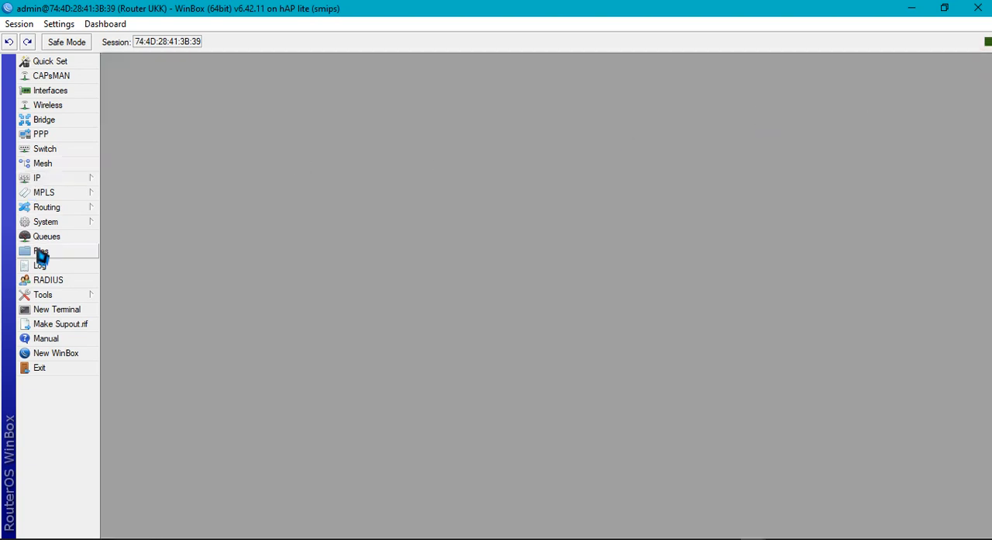
Reboot the router from its system functions and confirm the restart
left_click(57, 225)
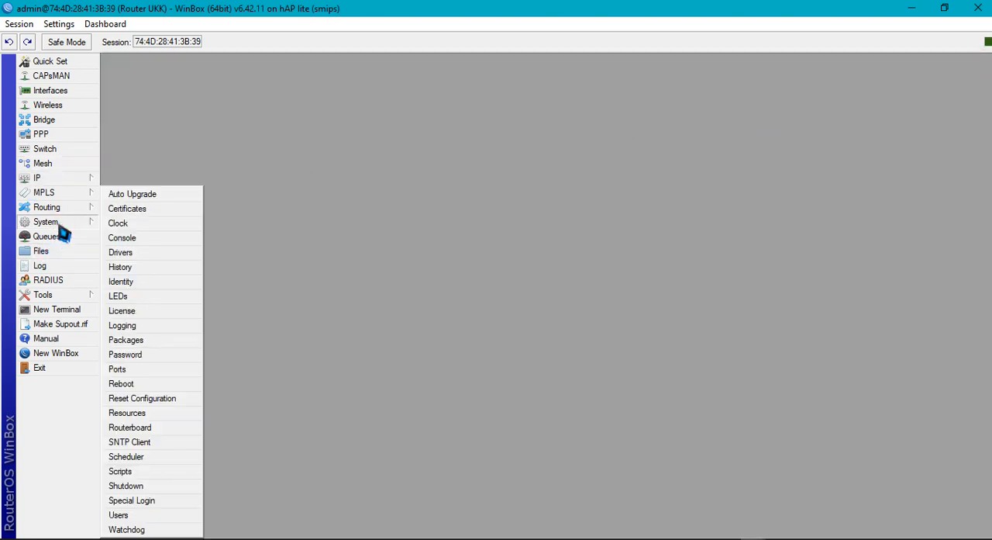
left_click(158, 383)
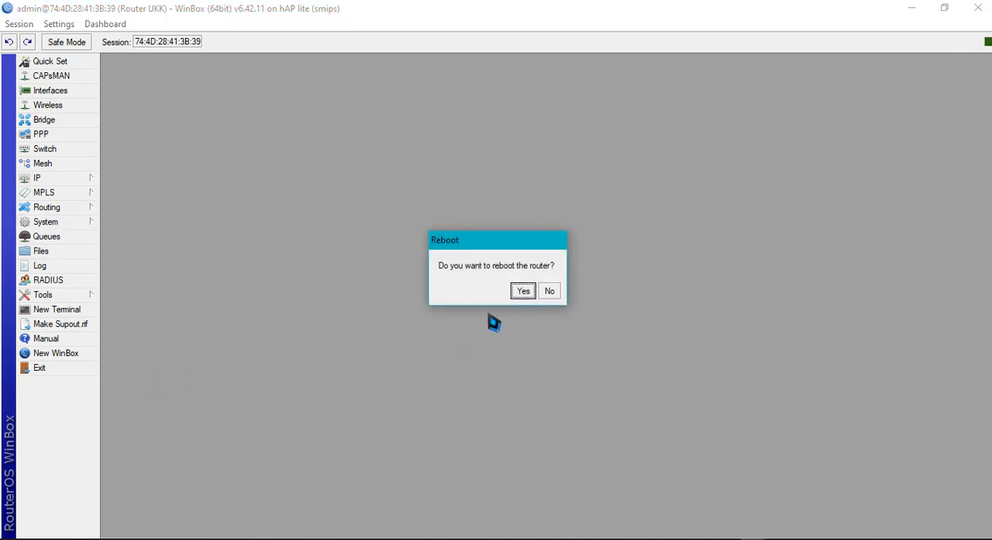
left_click(526, 295)
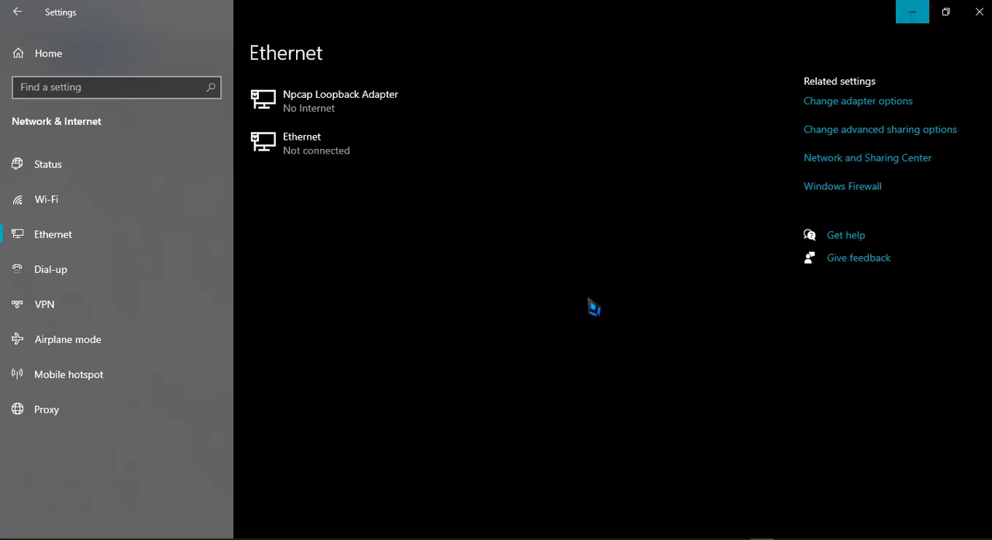
Switch to the exam document in Word and review the wireless network tasks, highlighting item 14 on RADIUS hotspot accounts
left_click(912, 12)
left_click(272, 538)
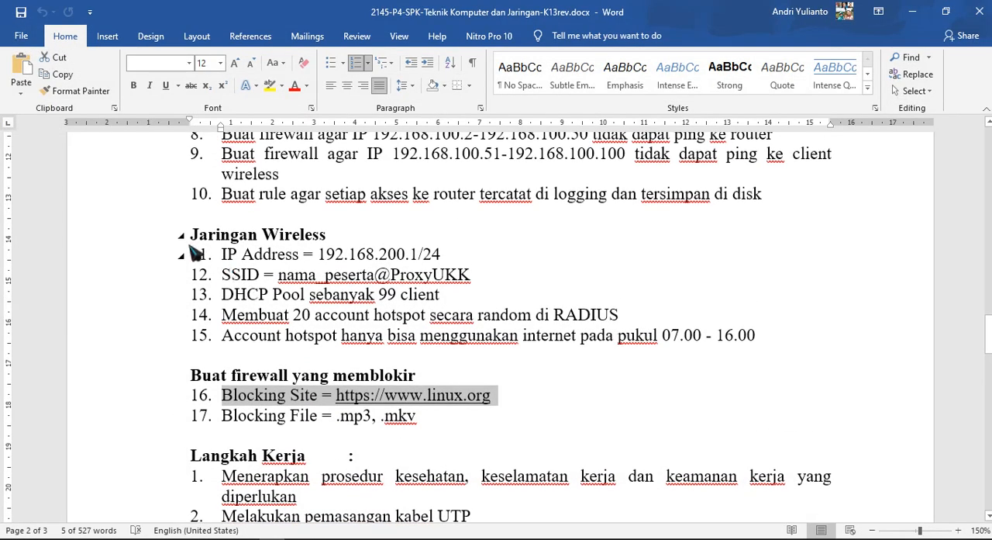
left_click_drag(222, 259, 768, 343)
left_click(476, 355)
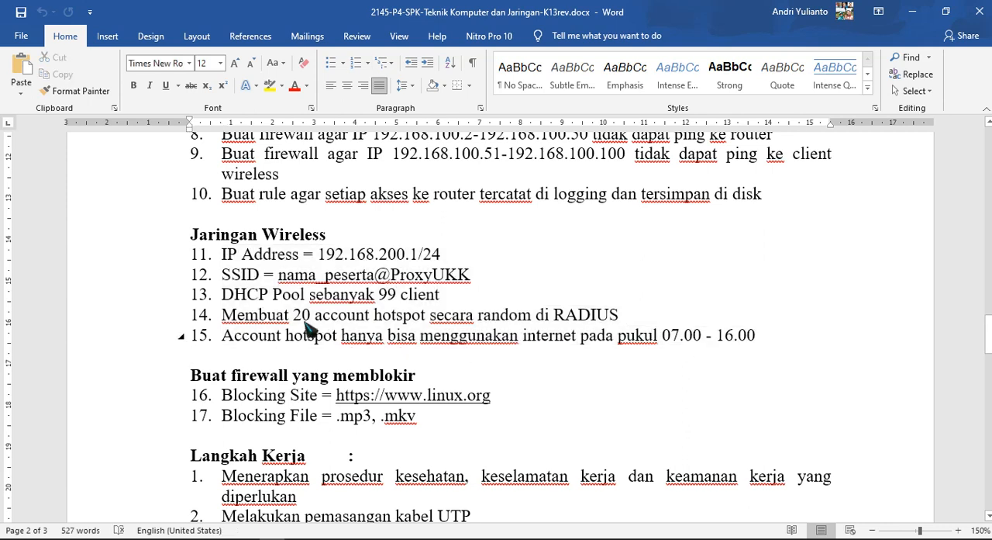
left_click_drag(230, 321, 574, 320)
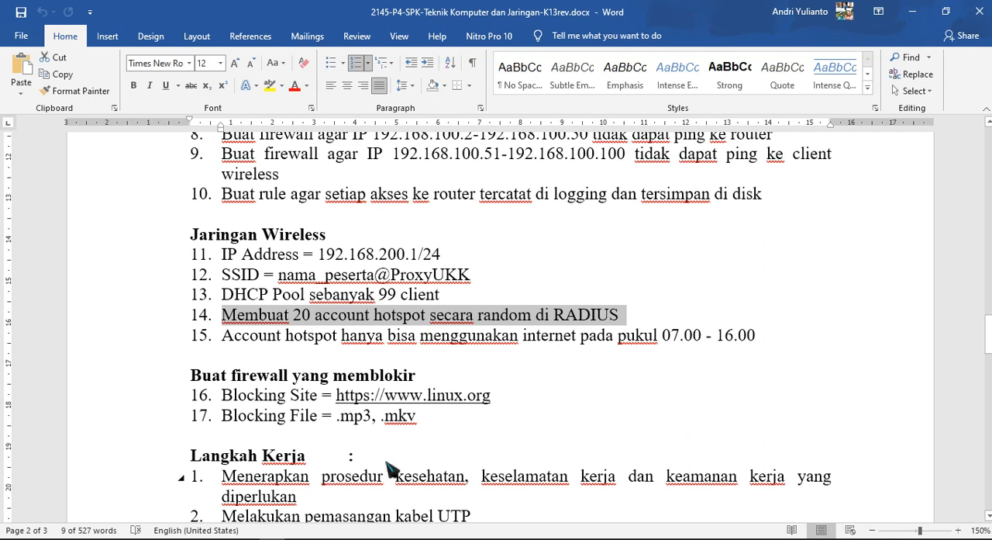
Switch back to the disconnected WinBox session and reconnect to the router
mouse_move(767, 534)
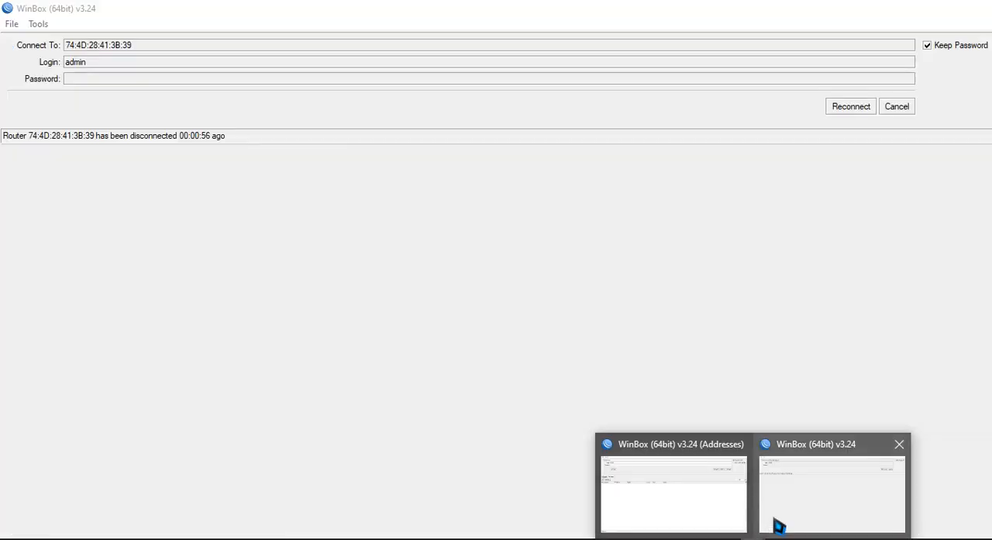
left_click(783, 521)
left_click(843, 109)
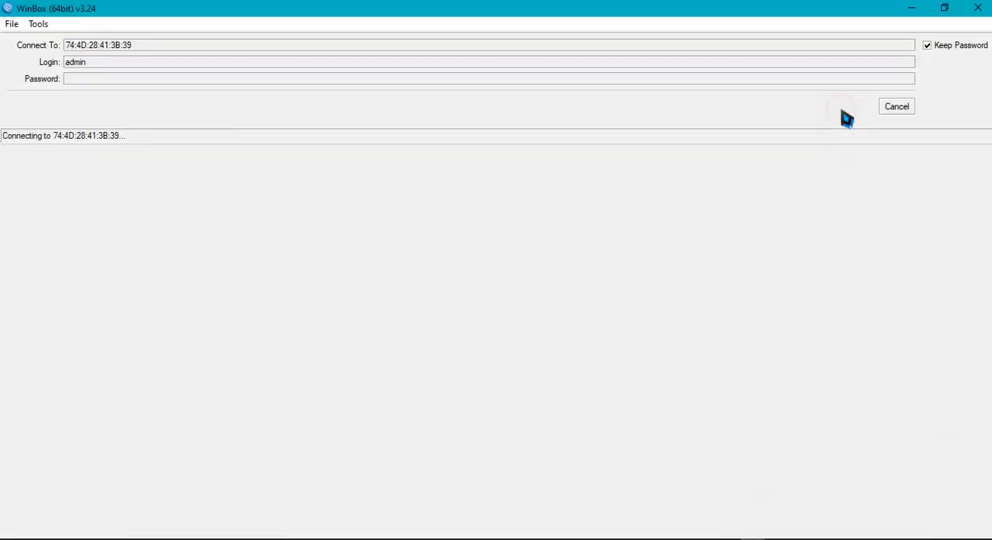
Return to the exam document and examine its work steps, client testing items, and local and wireless network requirements
left_click(920, 11)
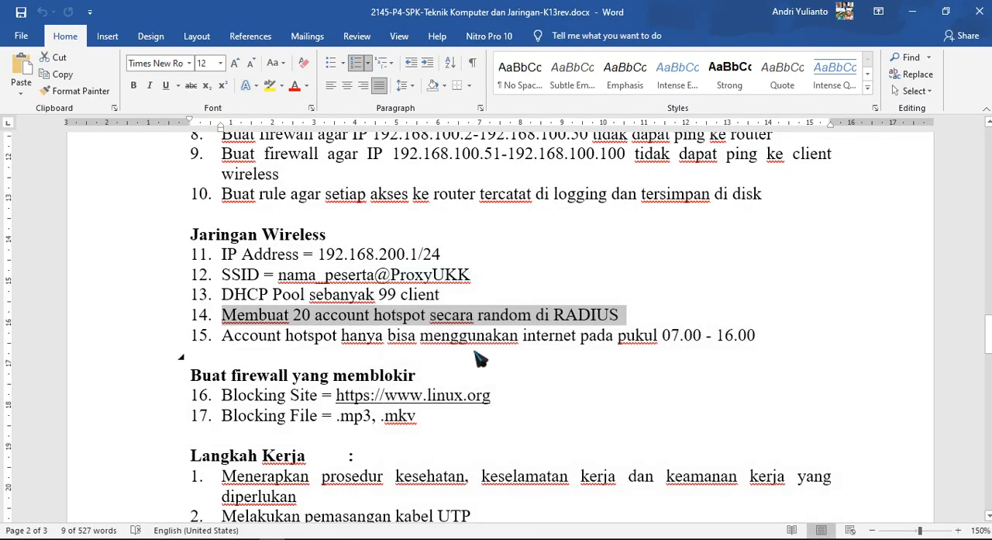
scroll(474, 358, "down", 5)
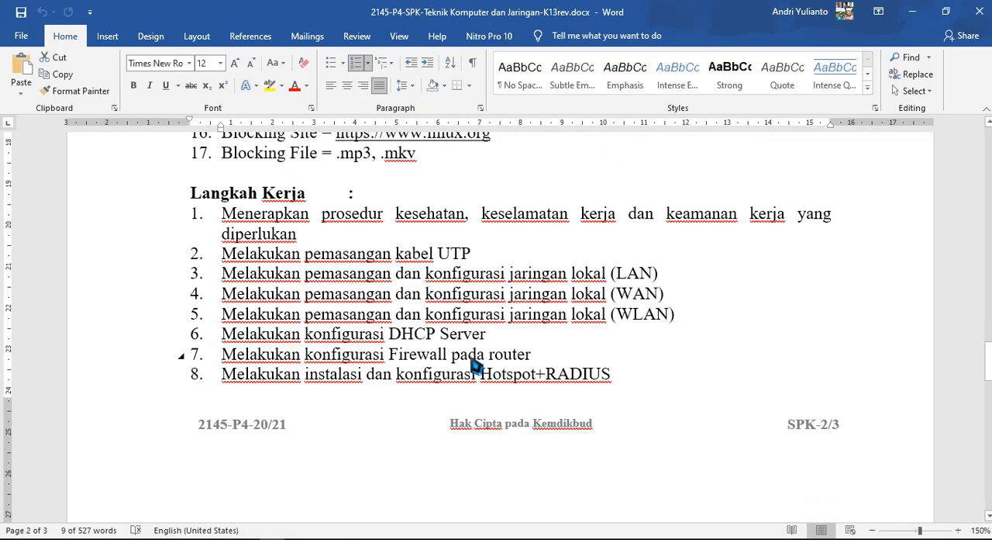
scroll(474, 365, "down", 4)
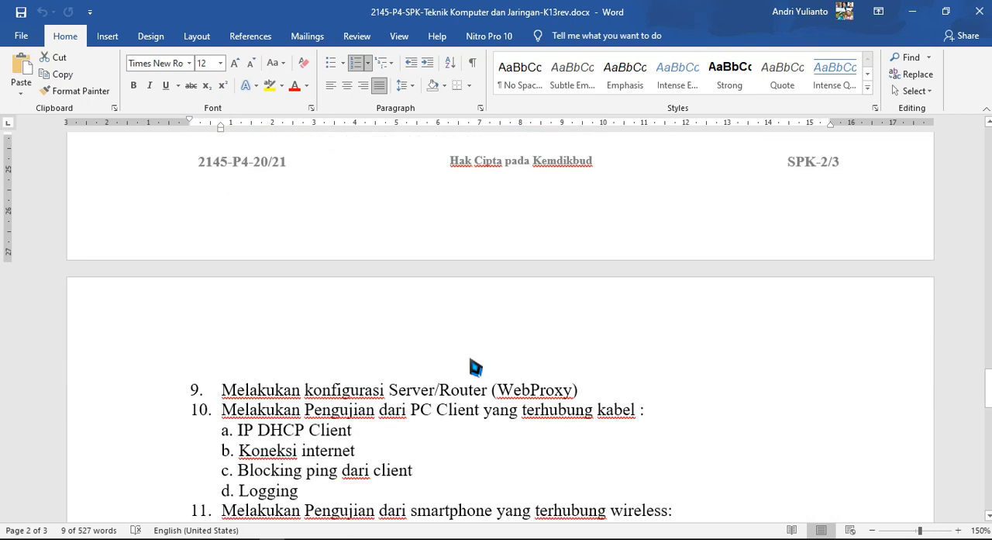
scroll(475, 366, "down", 4)
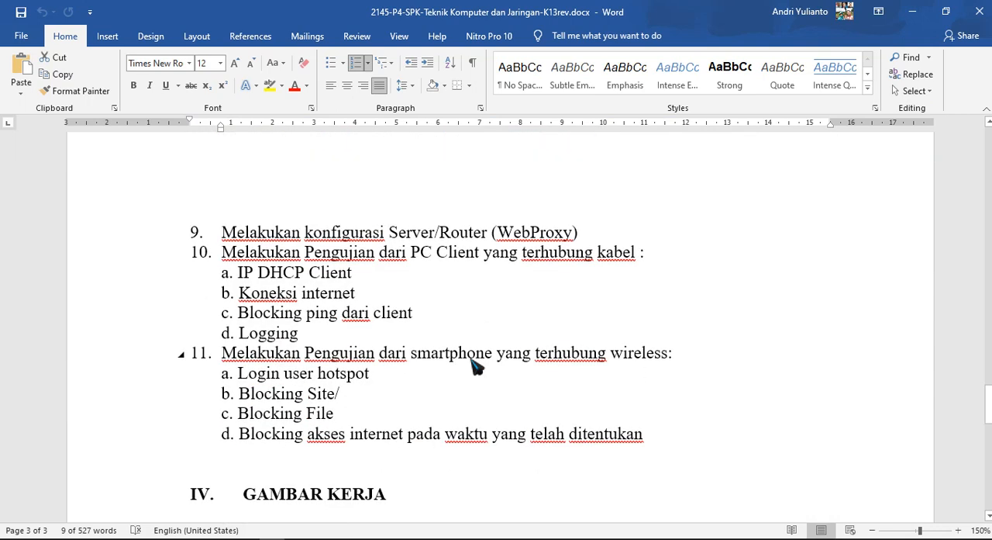
scroll(475, 366, "up", 6)
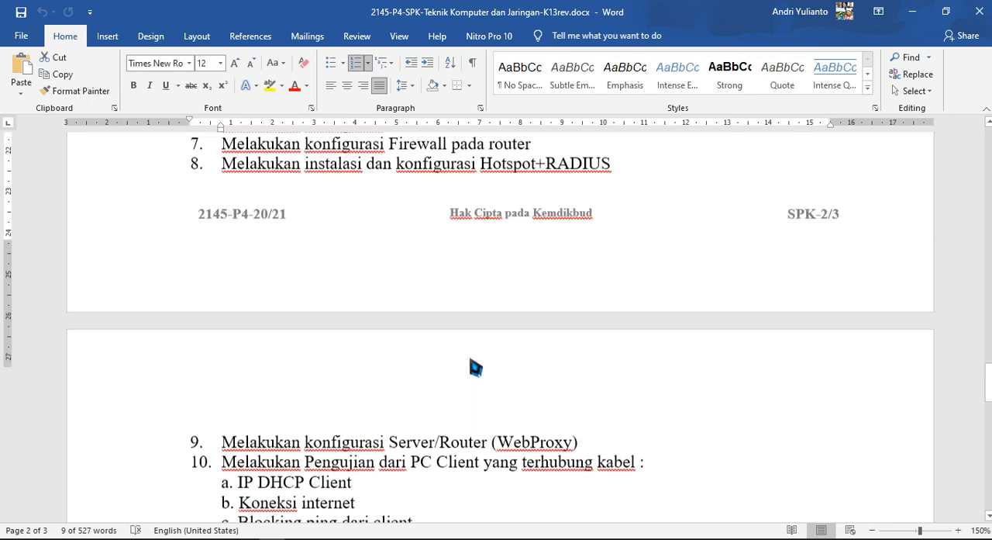
scroll(473, 363, "up", 4)
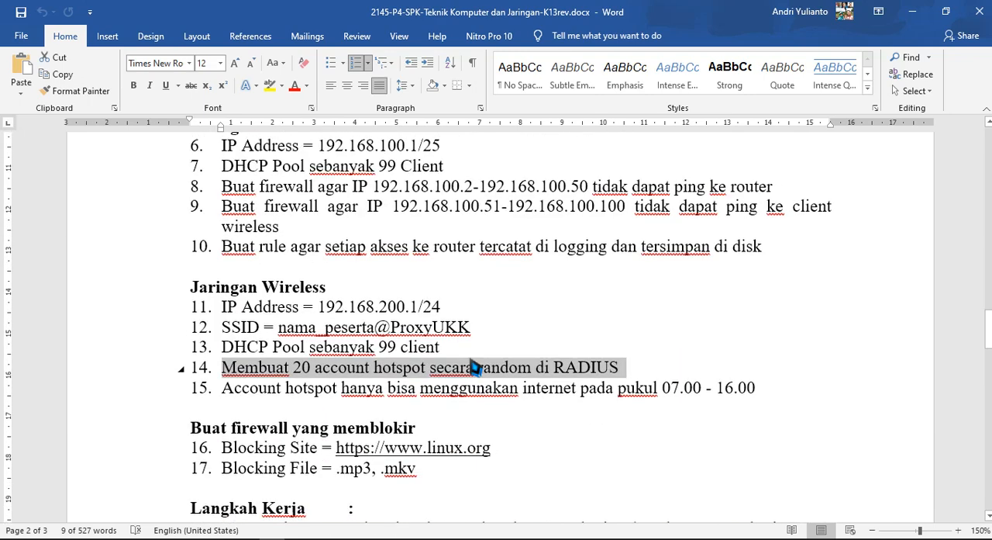
scroll(475, 366, "up", 3)
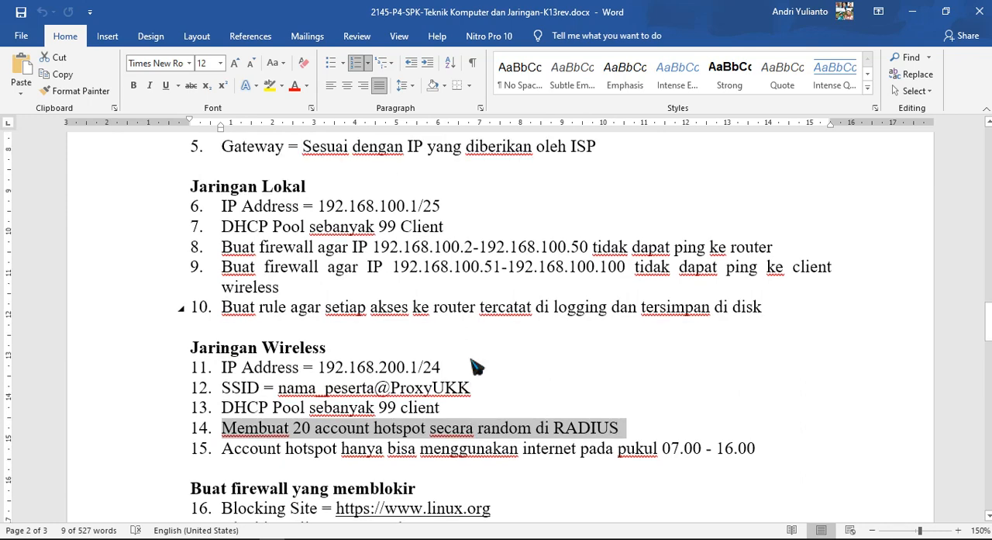
scroll(475, 366, "down", 6)
scroll(475, 366, "down", 6)
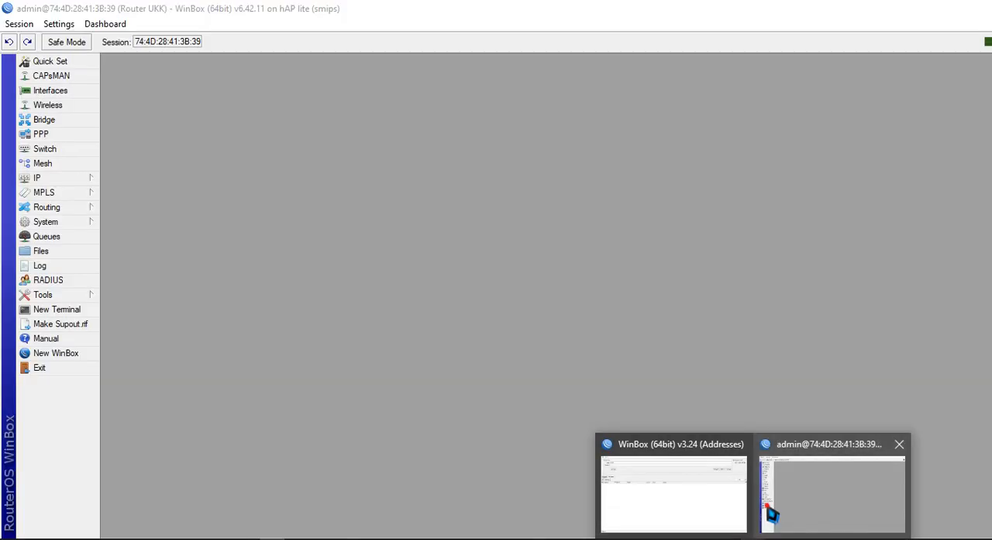
Switch to Chrome and load kompas.com in a new tab to test internet access
left_click(768, 512)
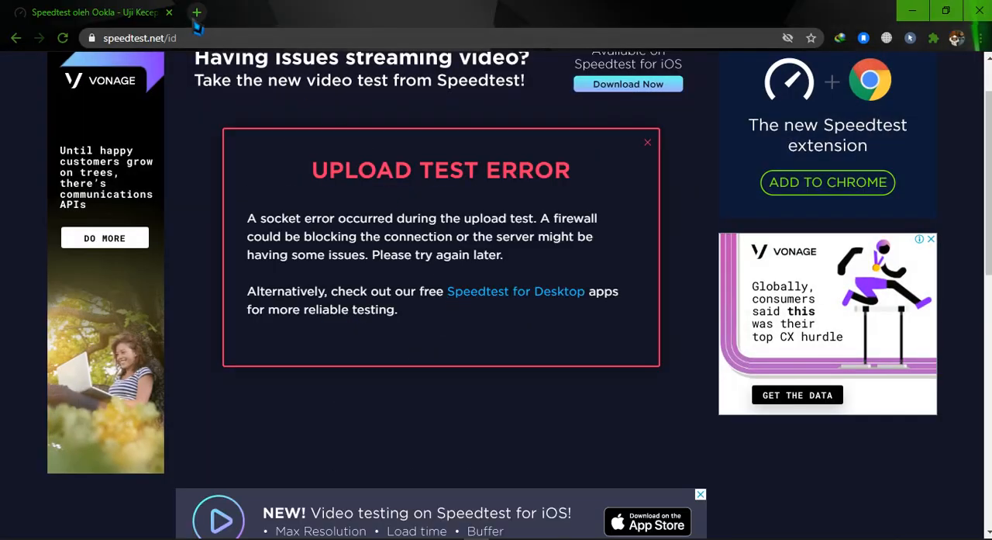
left_click(197, 13)
left_click(241, 43)
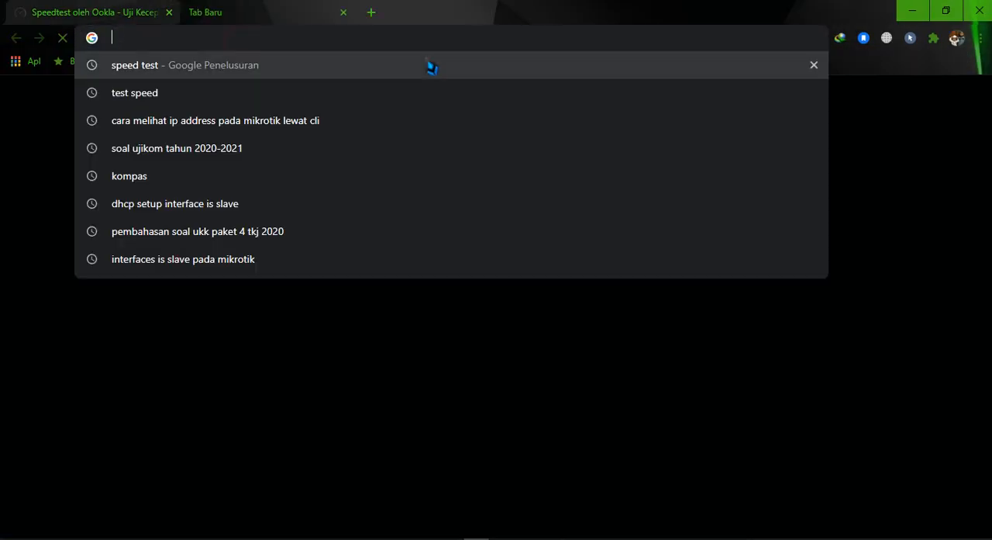
type("kompas.com")
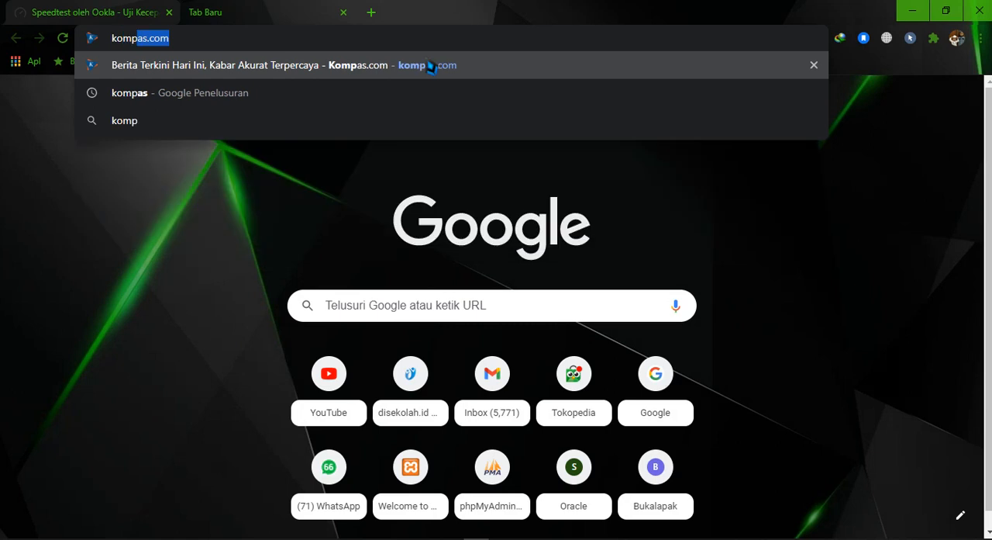
key("Return")
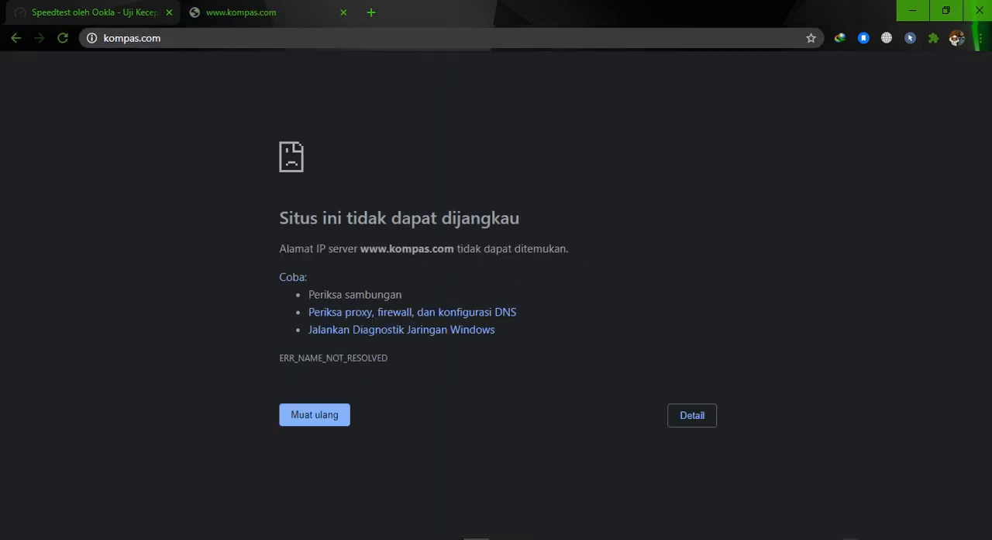
Open the Windows Ethernet settings and bring up the list of network adapters
left_click(851, 539)
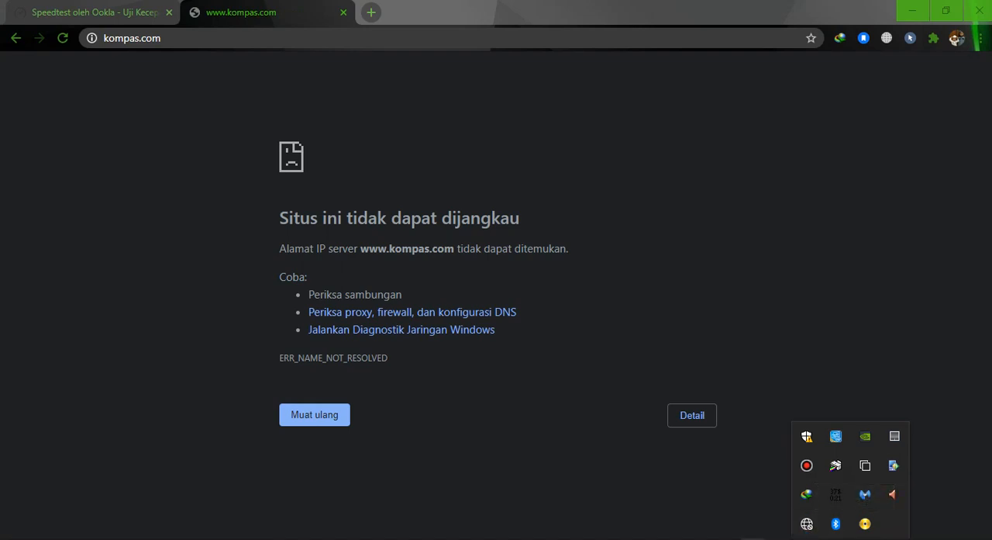
left_click(779, 538)
left_click(118, 156)
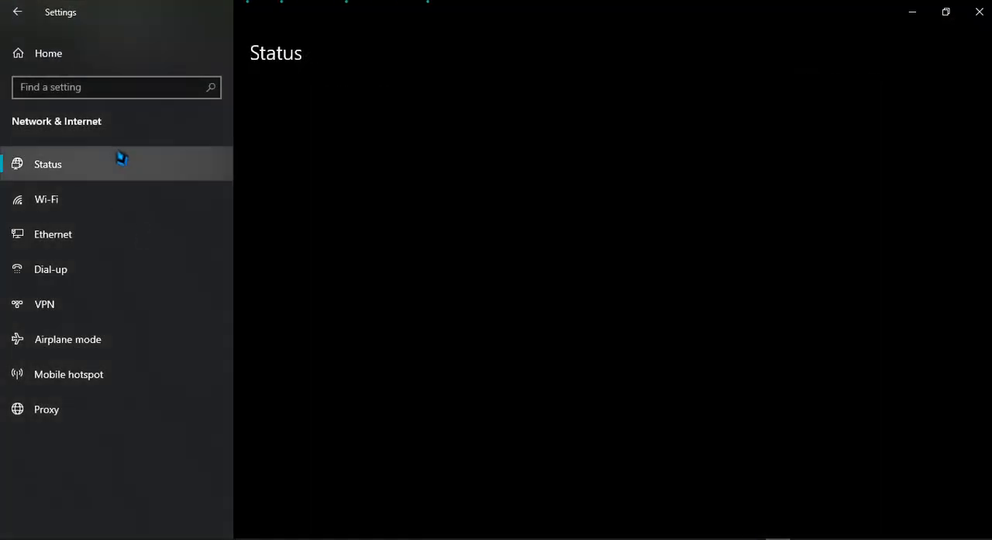
left_click(139, 239)
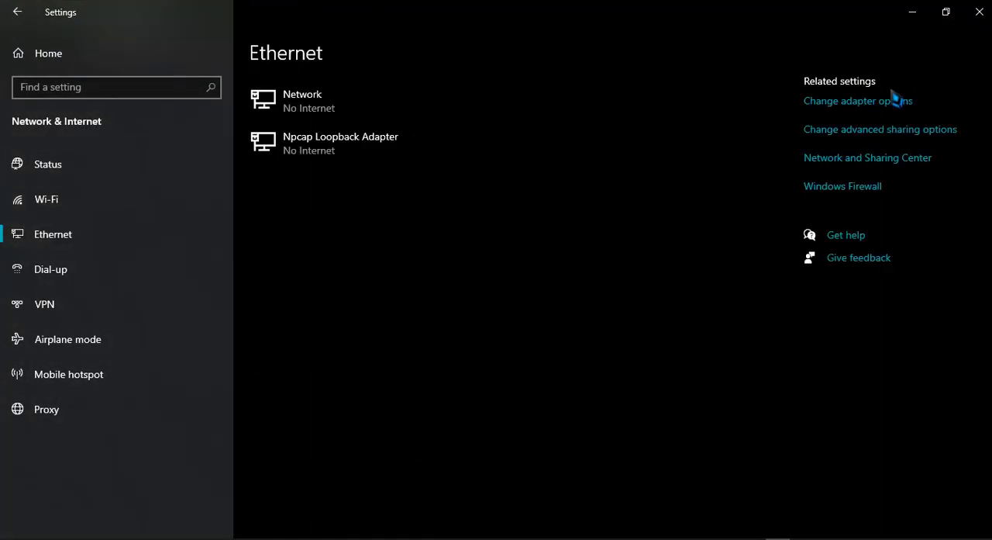
left_click(892, 103)
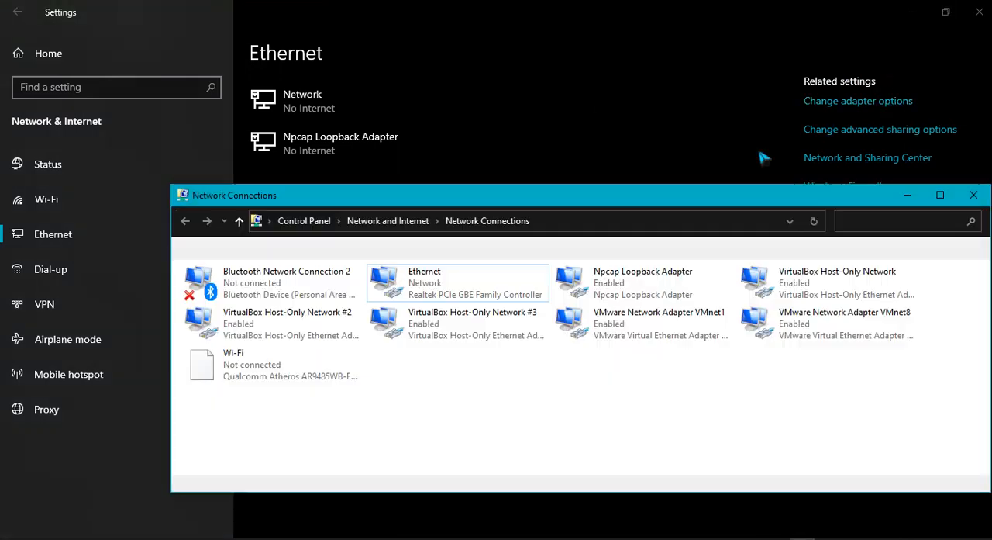
Disable and re-enable the Realtek Ethernet adapter in Network Connections
left_click(411, 283)
right_click(411, 279)
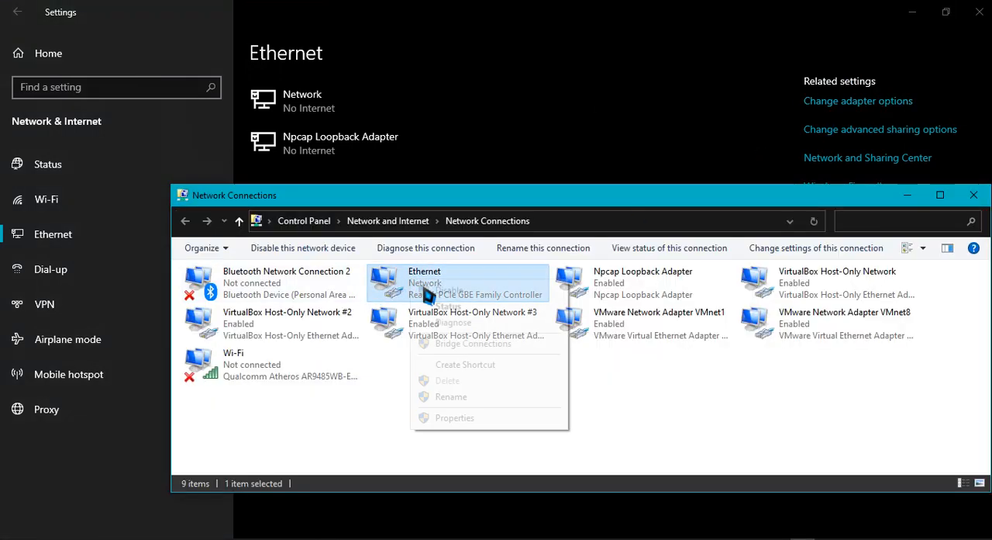
left_click(432, 293)
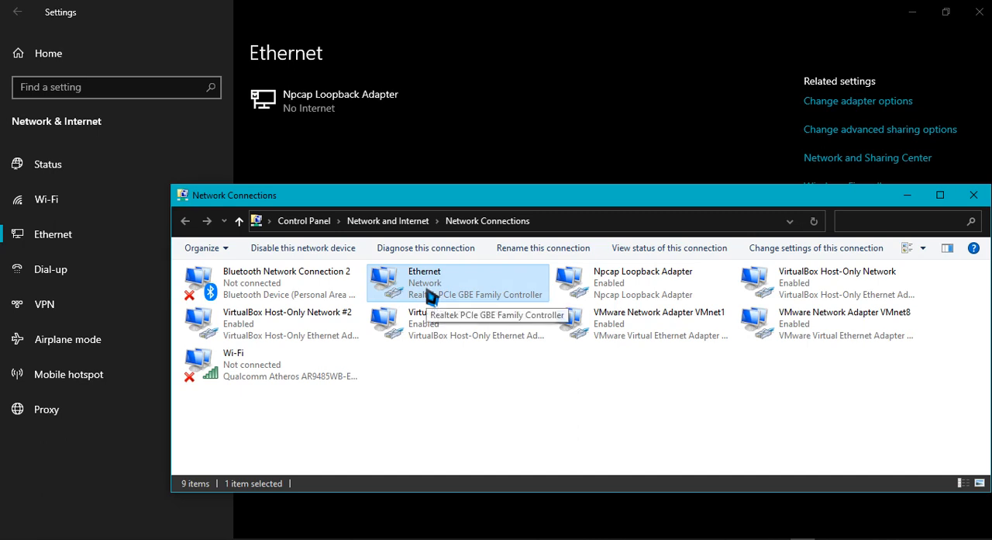
right_click(426, 293)
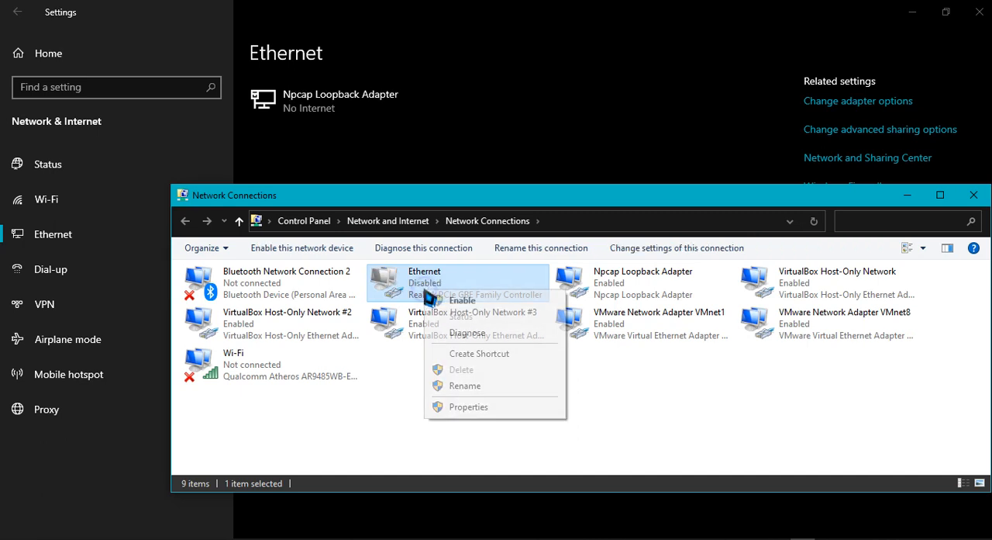
left_click(457, 300)
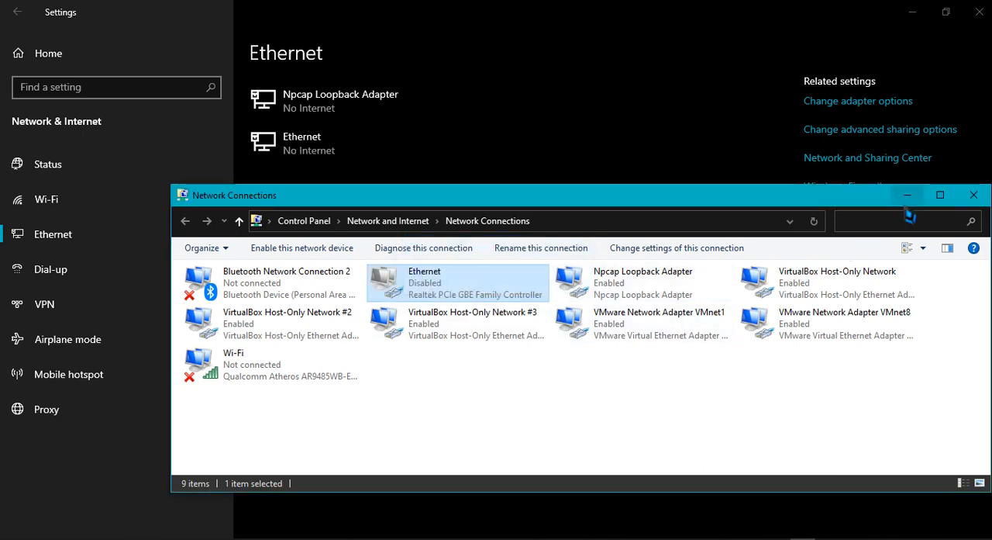
left_click(469, 417)
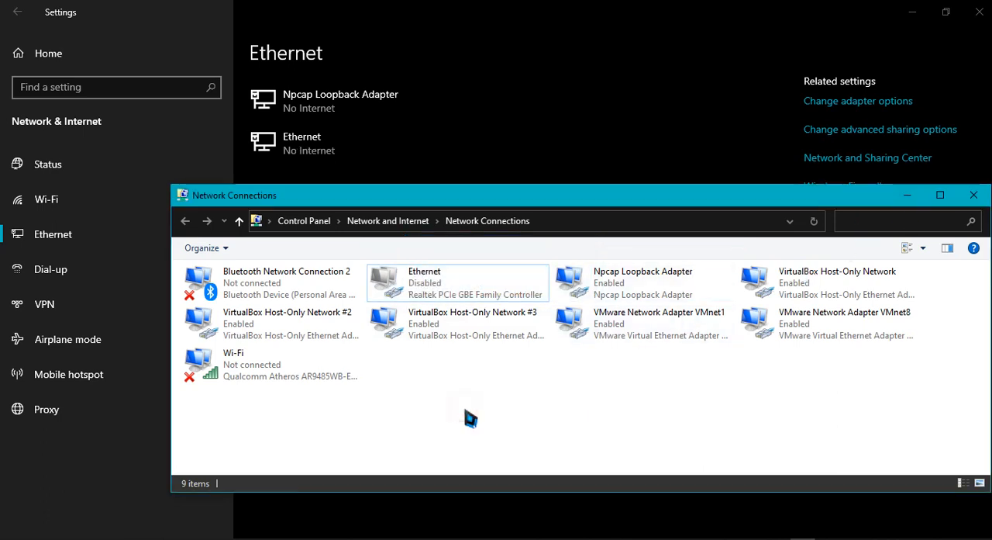
left_click(430, 302)
right_click(434, 302)
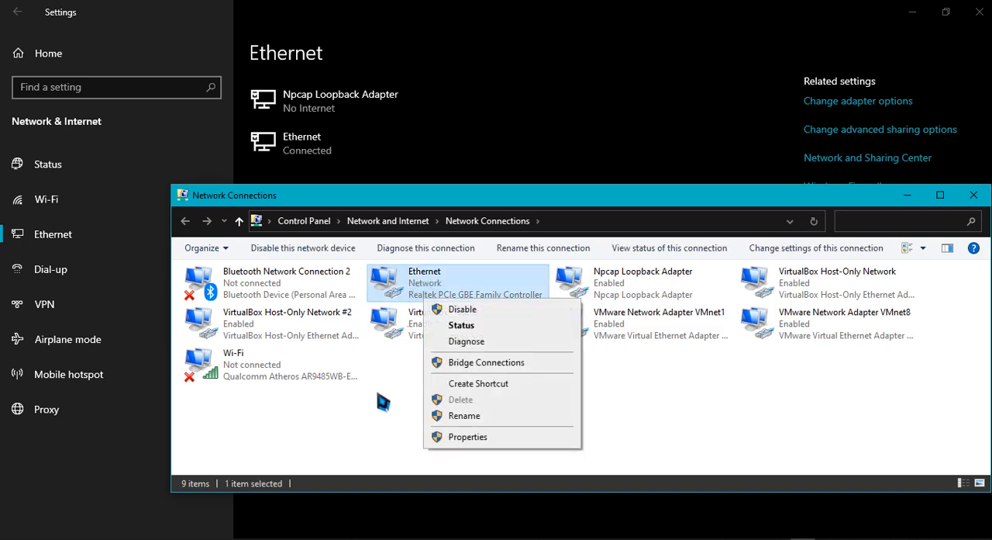
left_click(377, 404)
Check the network connection's tray status, return to Chrome and load kompas.com again
left_click(851, 538)
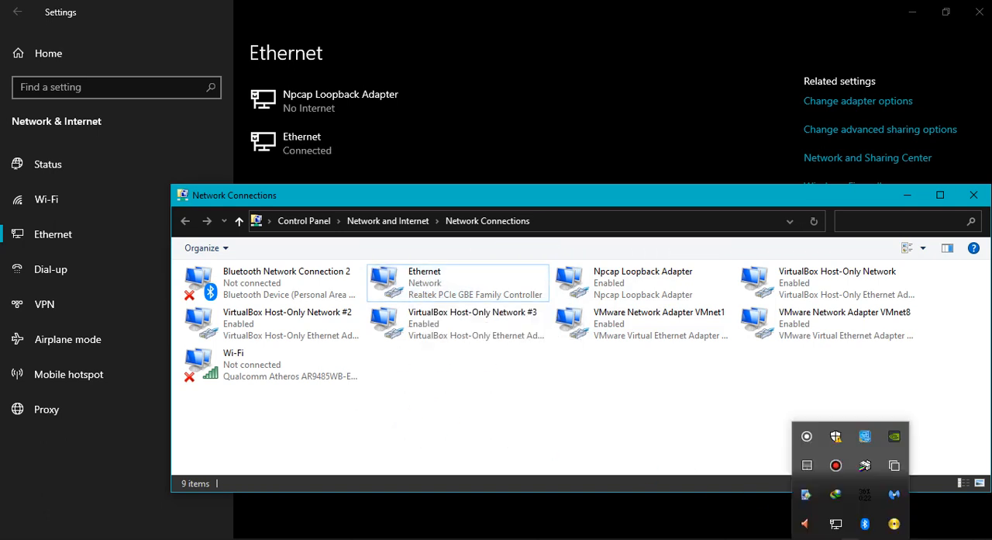
left_click(418, 430)
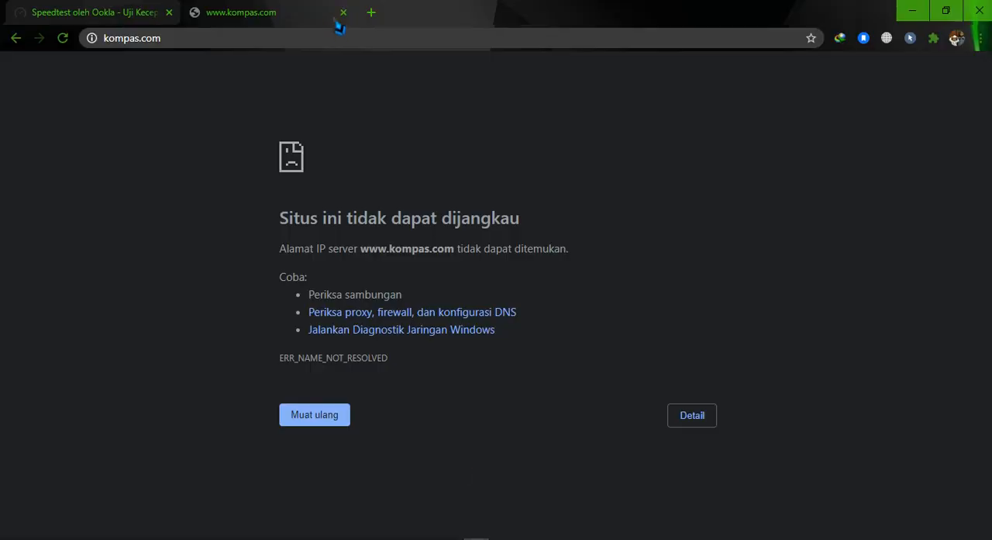
left_click(336, 36)
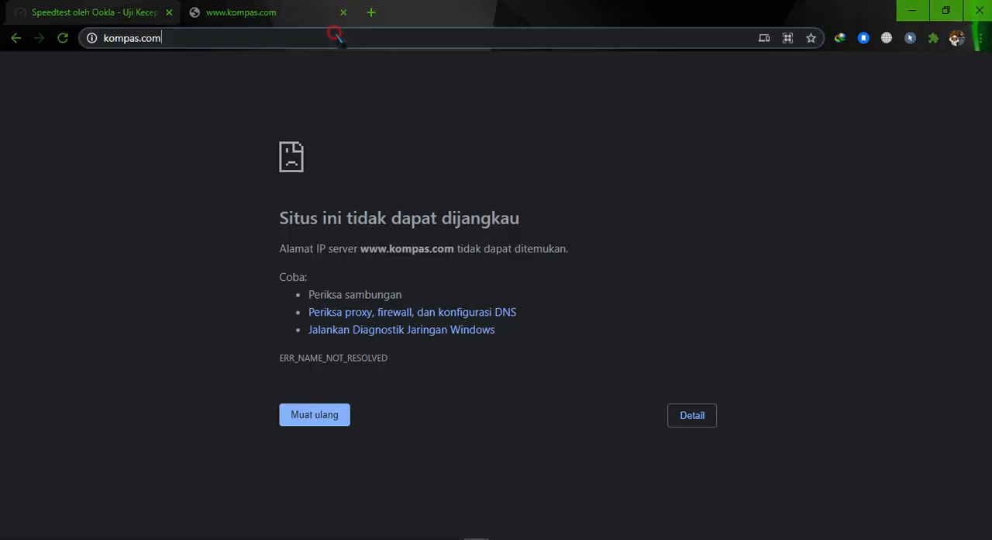
key("Return")
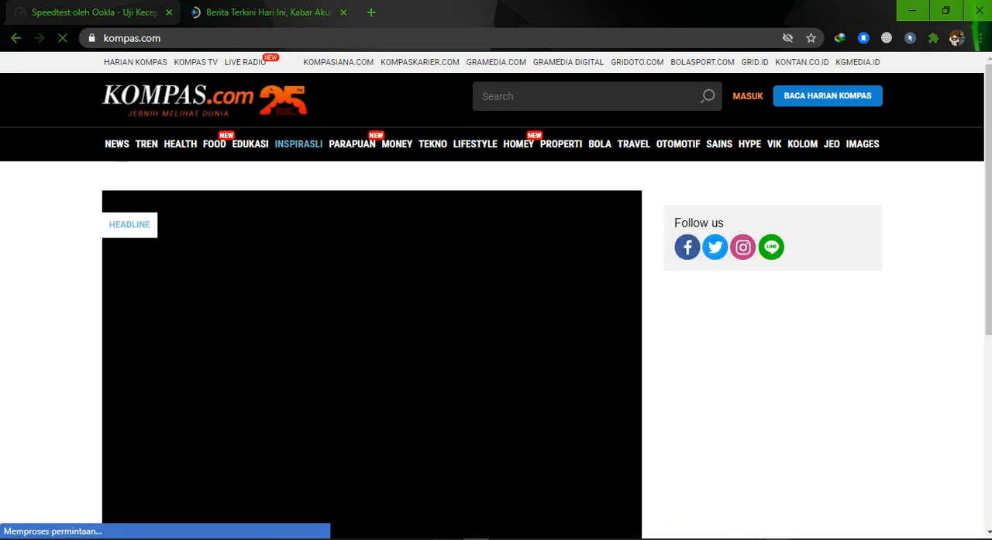
Switch to the WinBox login window, connect to the router as admin and maximize the session
mouse_move(720, 500)
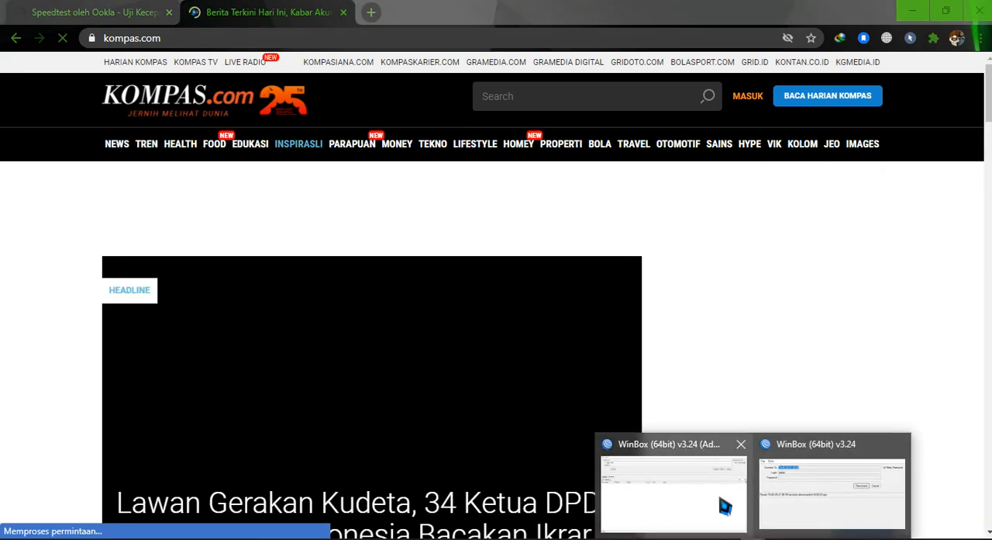
left_click(781, 487)
left_click(347, 114)
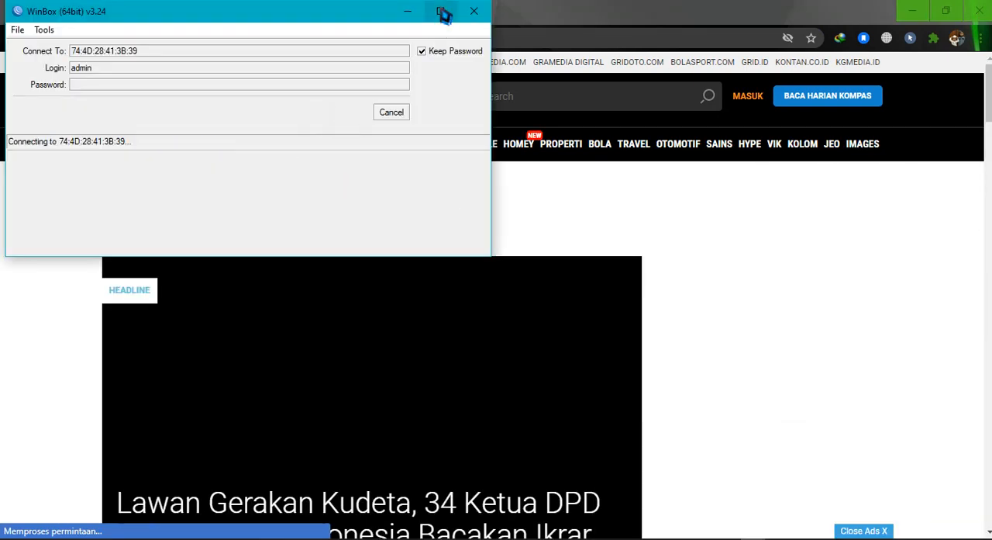
left_click(440, 11)
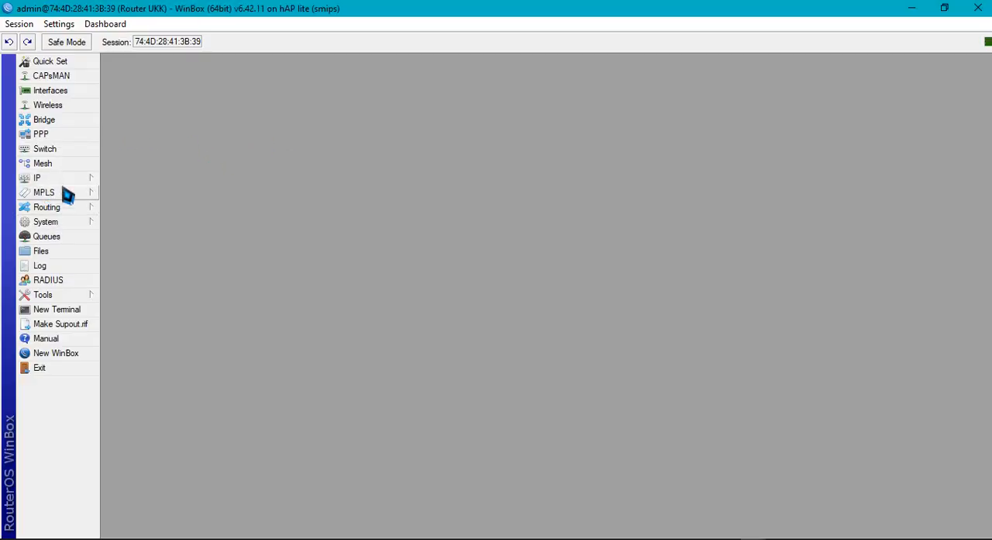
Inspect the router's Web Proxy settings and close them without changes
left_click(68, 179)
left_click(127, 515)
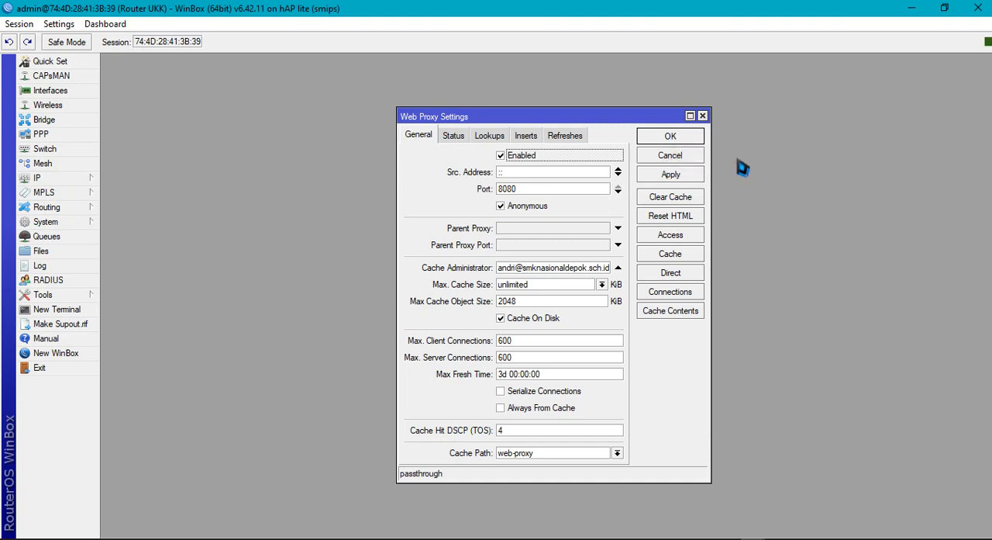
left_click(688, 158)
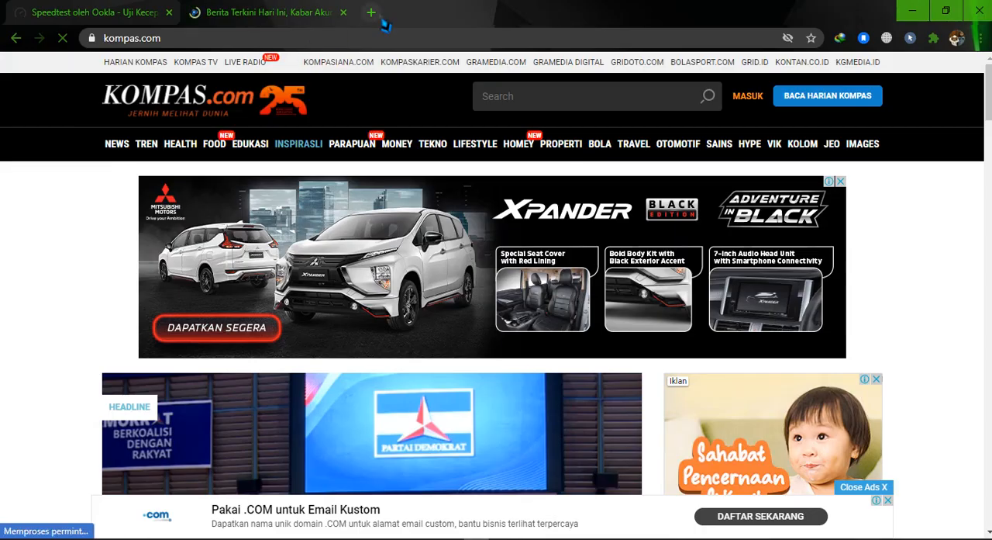
left_click(371, 12)
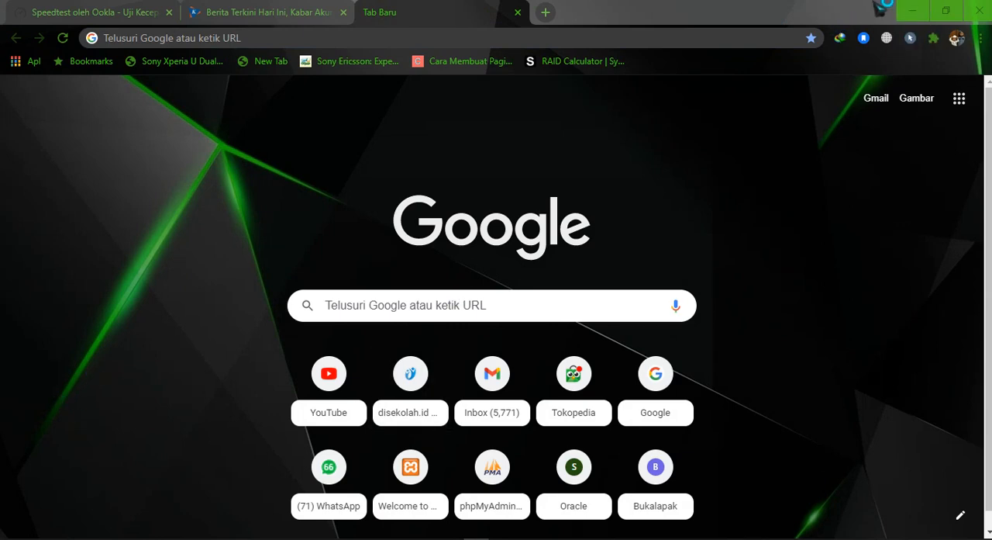
left_click(915, 11)
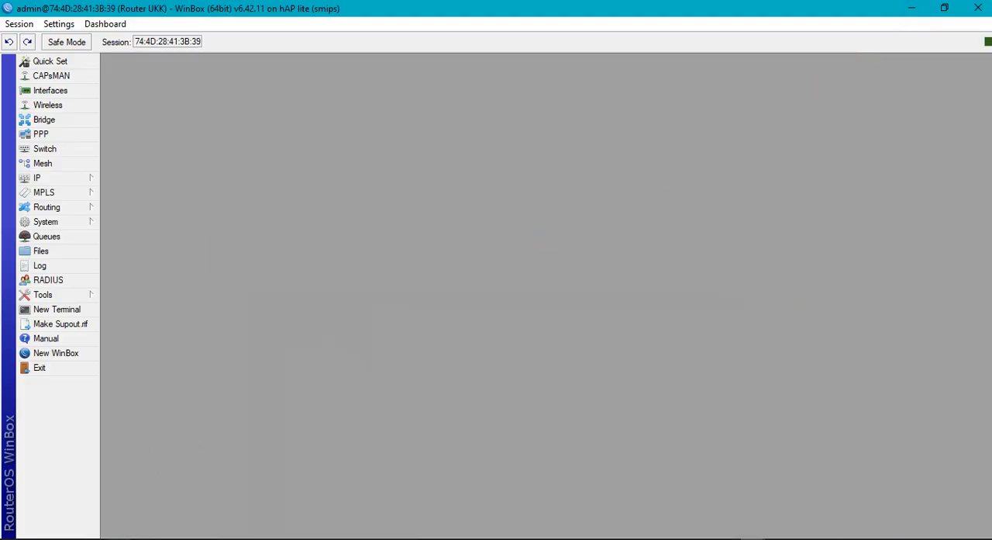
mouse_move(94, 537)
left_click(97, 498)
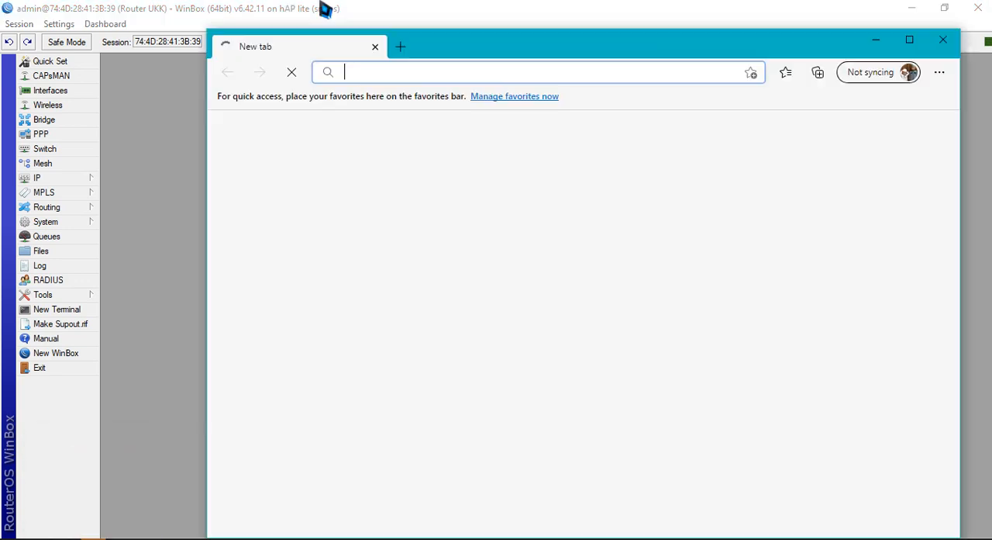
left_click(397, 47)
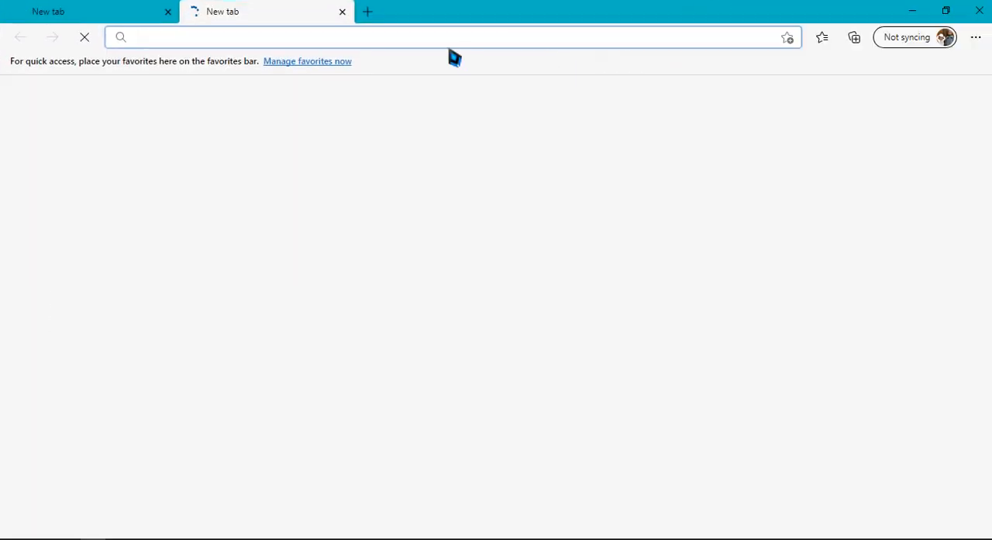
left_click(453, 43)
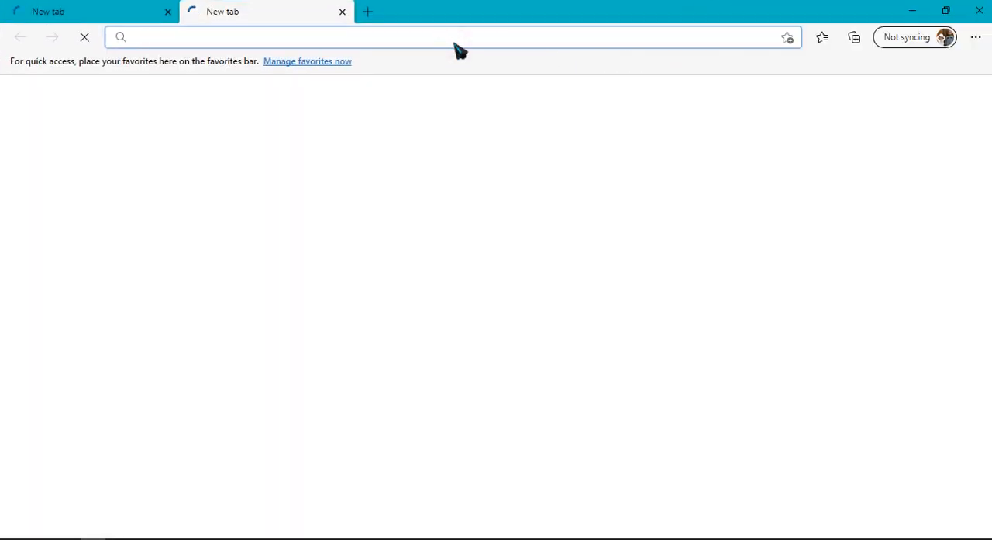
type("www")
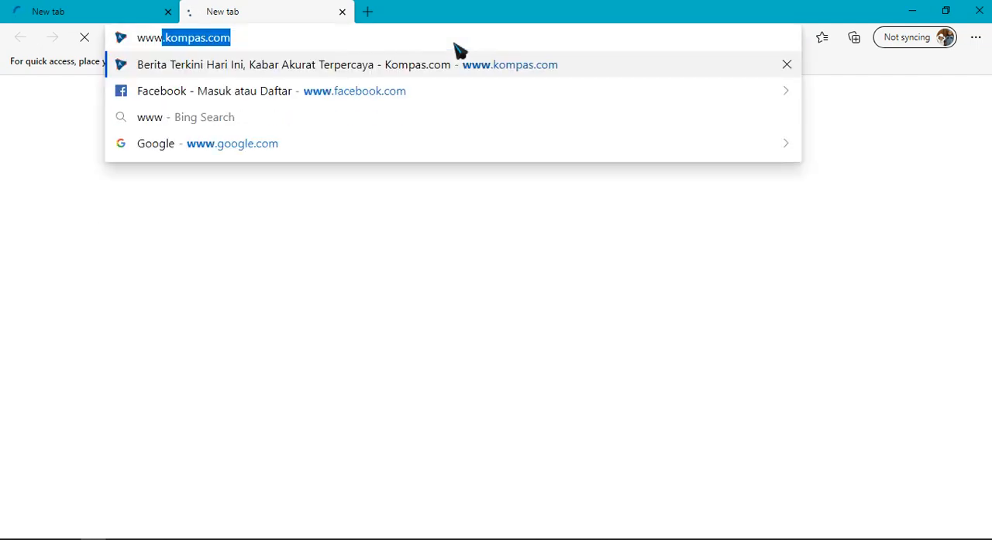
key("Return")
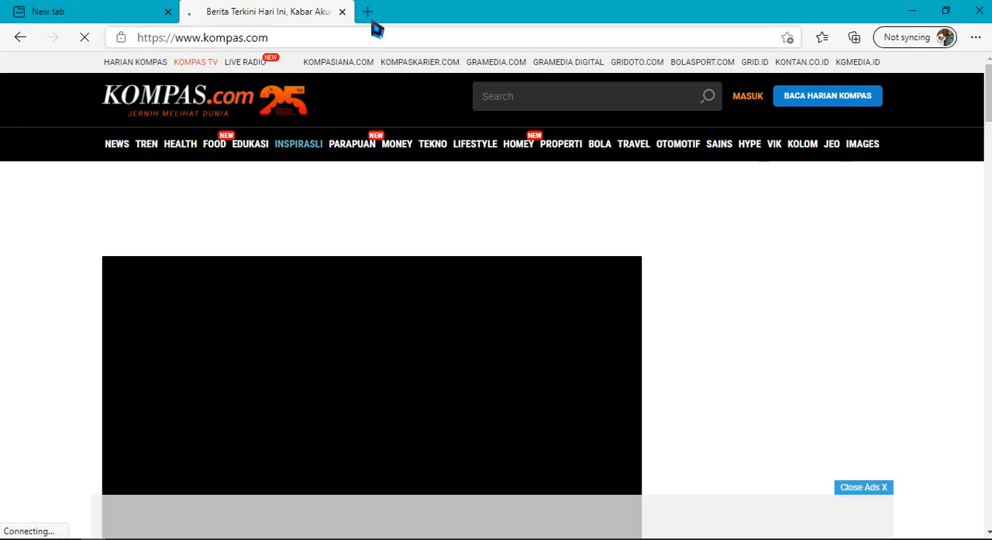
left_click(368, 12)
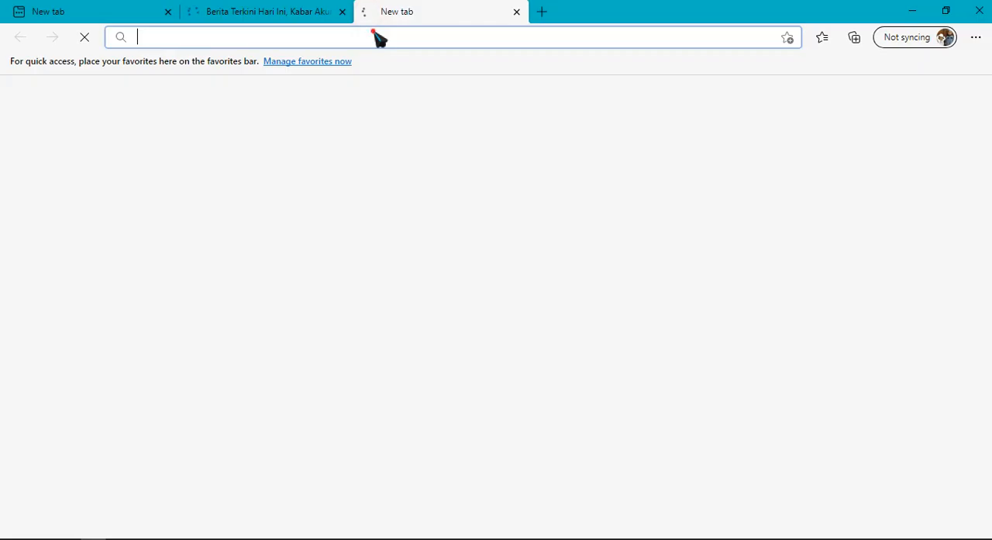
type("ww.")
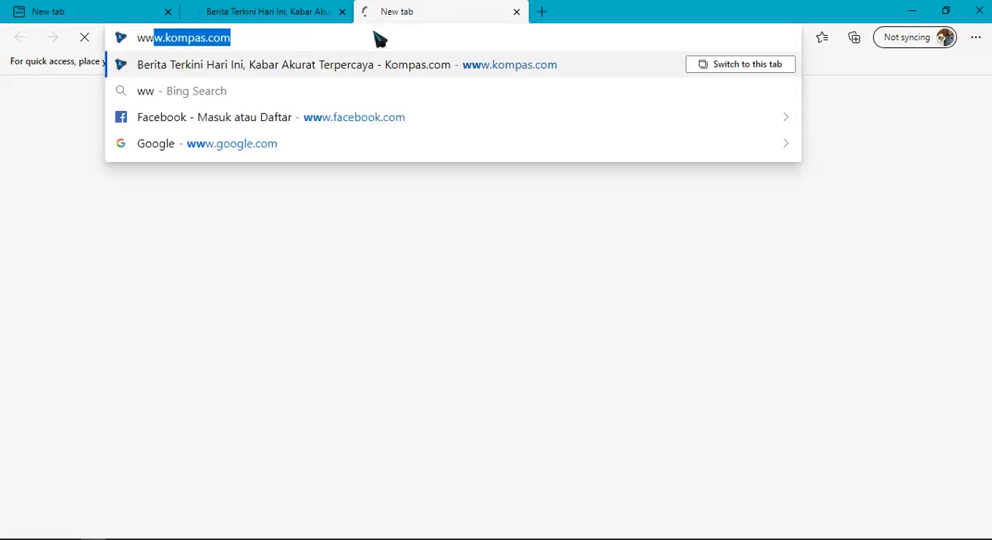
key("BackSpace")
key("BackSpace")
key("BackSpace")
type("www.")
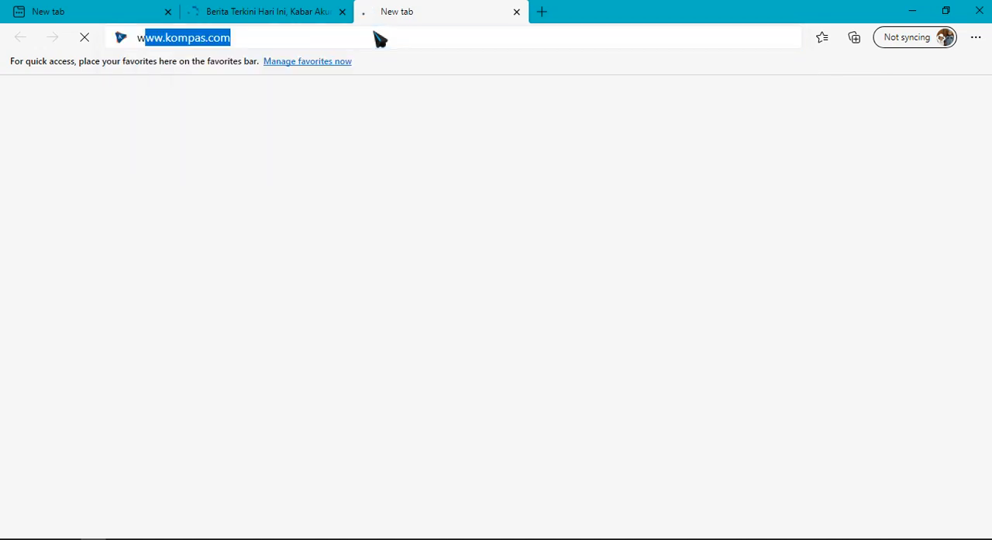
type("de")
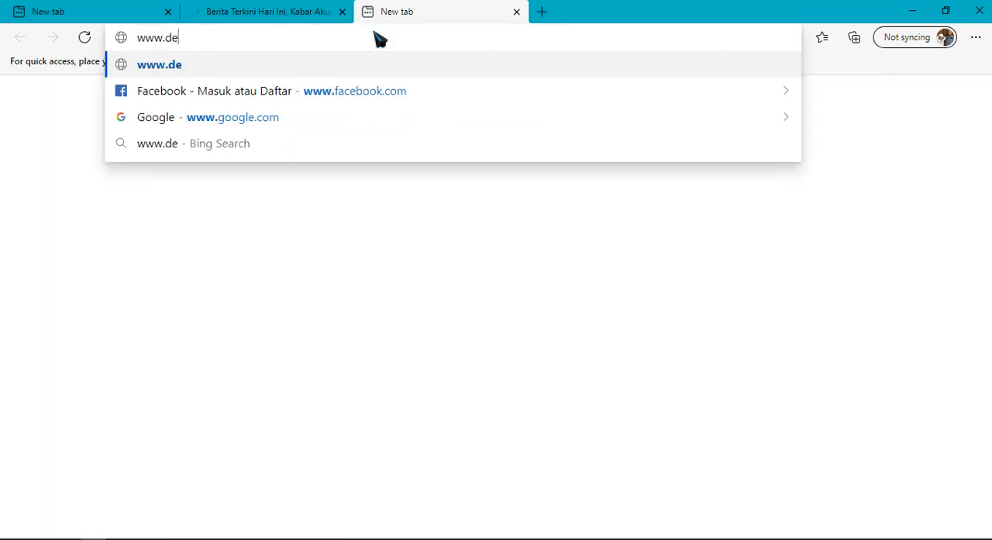
type("tik.com")
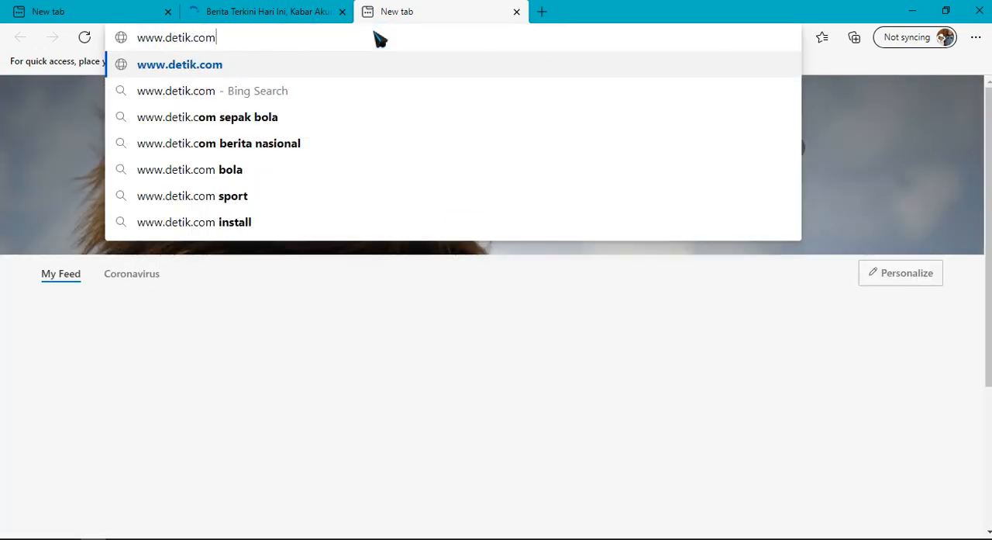
key("Return")
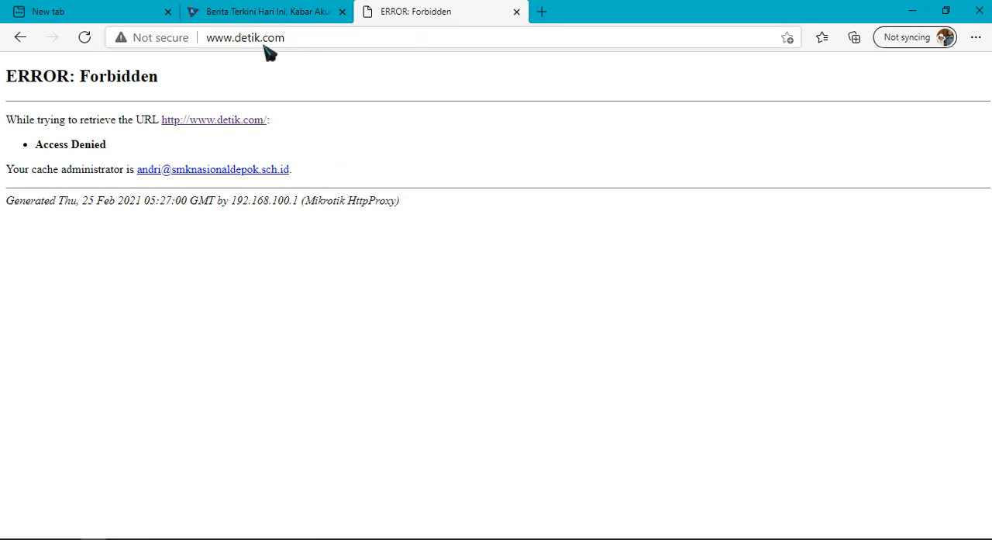
Check the Kompas tab against the detik.com tab, and load linux.org in another new tab to test the proxy's blocking
left_click(258, 19)
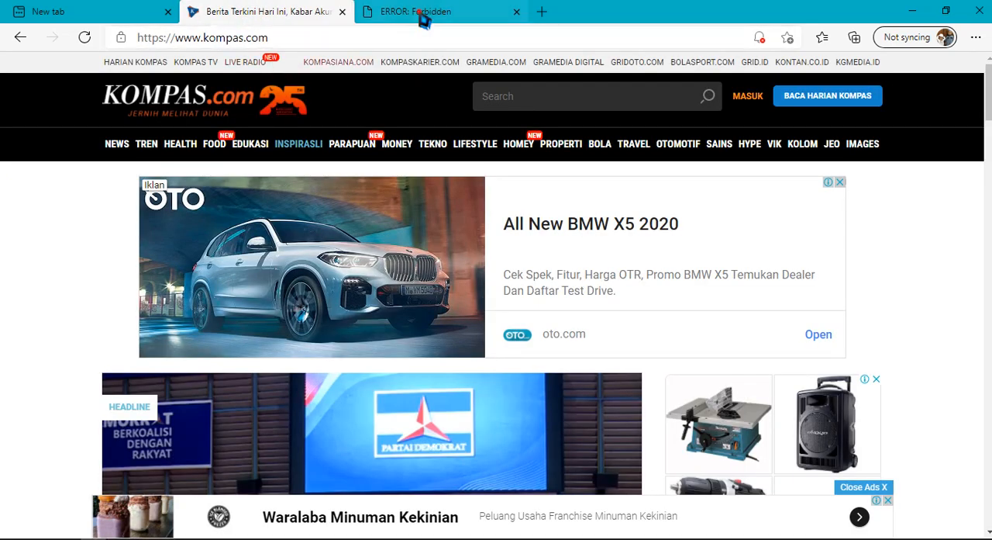
left_click(434, 11)
left_click(541, 12)
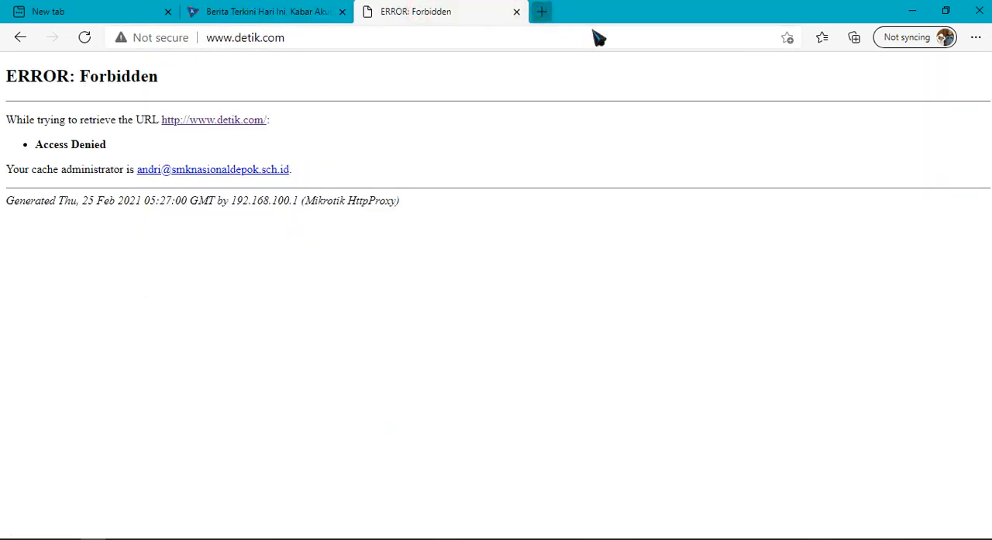
type("linux")
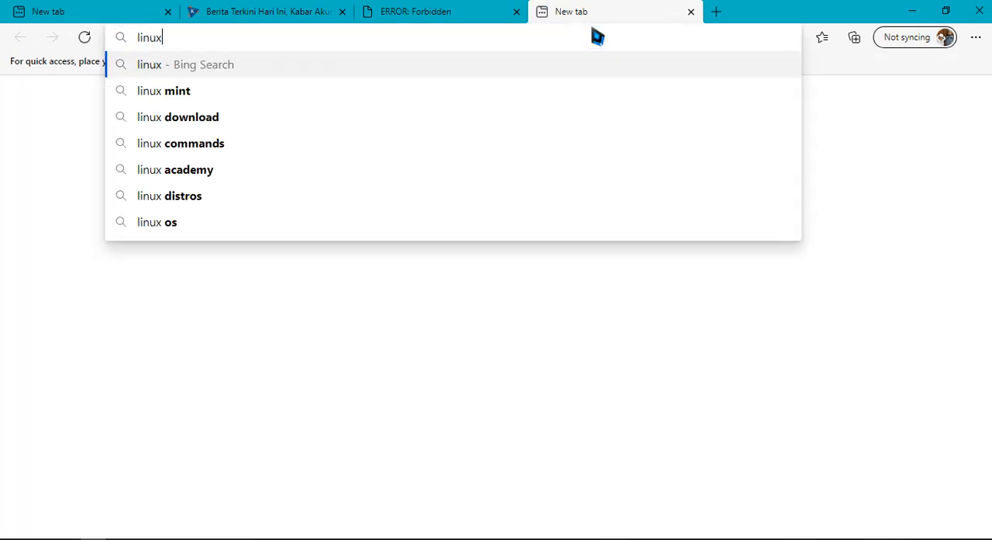
type(".org")
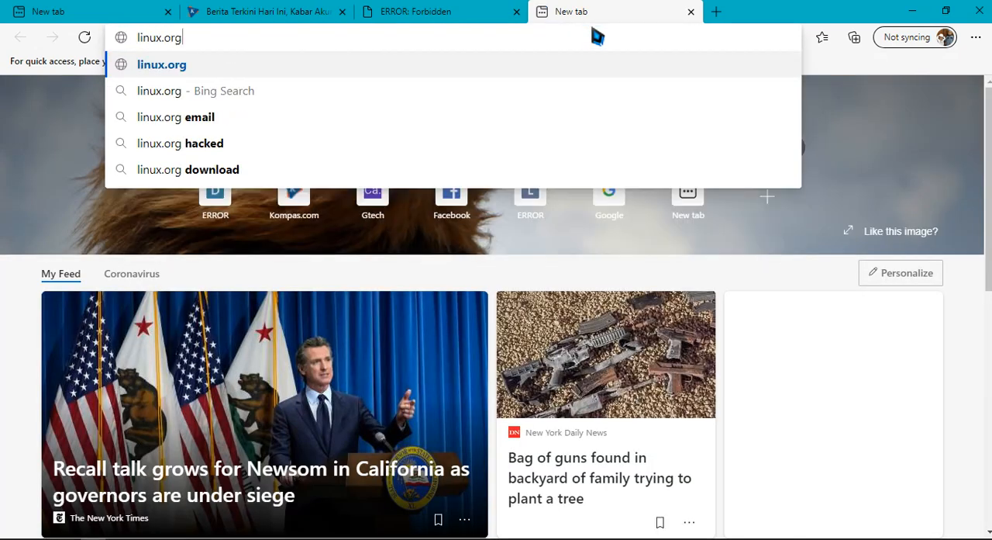
key("Return")
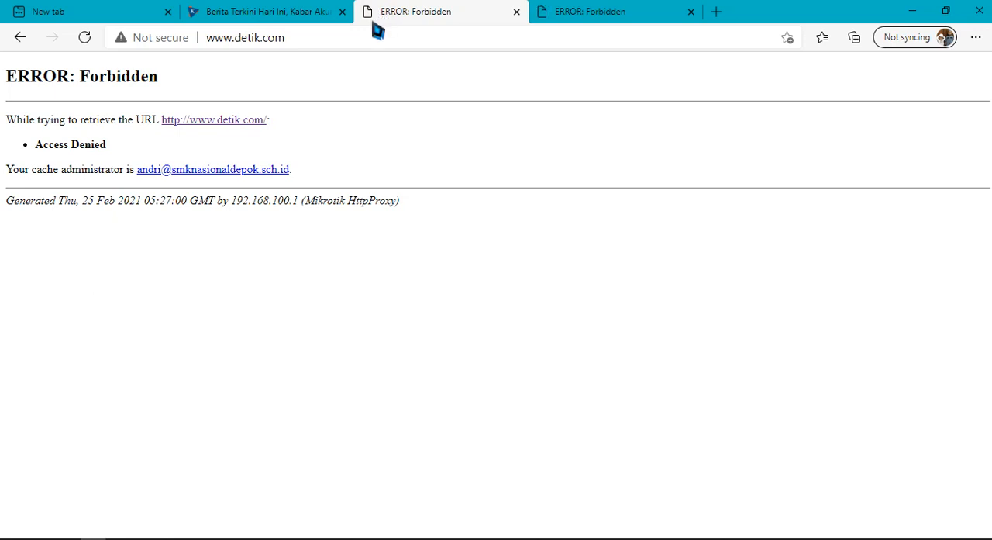
Compare the proxy results across the linux.org, detik.com and Kompas tabs
left_click(612, 15)
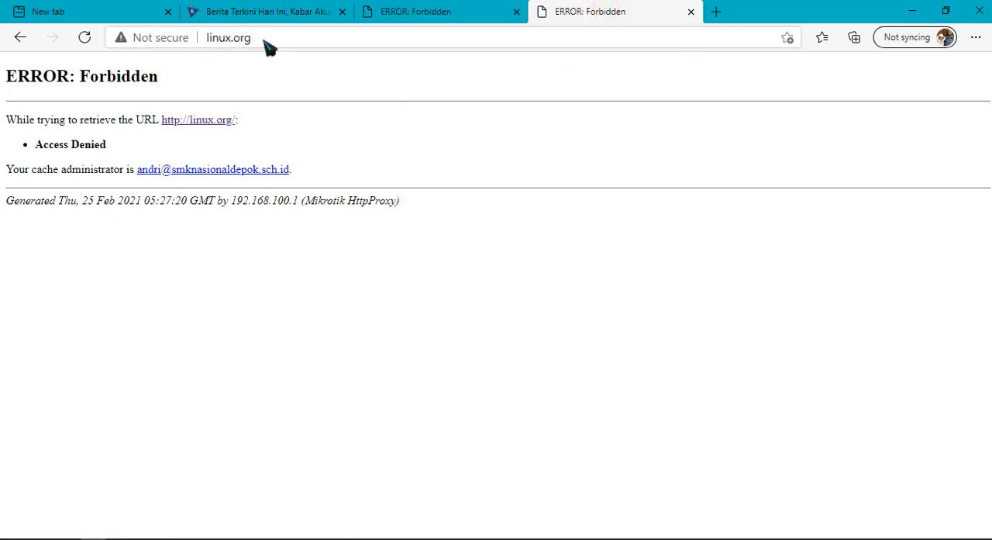
left_click(471, 12)
left_click(599, 9)
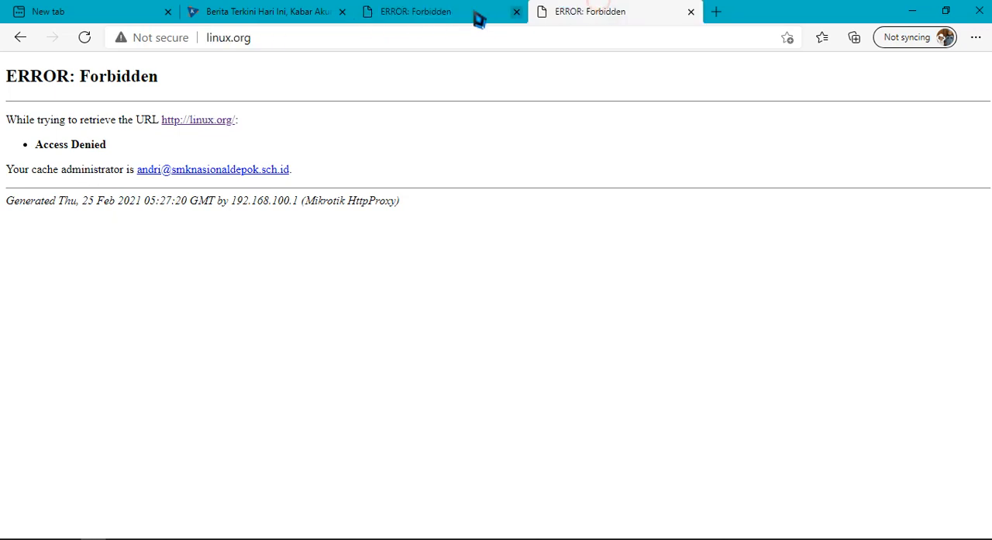
left_click(476, 15)
left_click(593, 14)
left_click(321, 15)
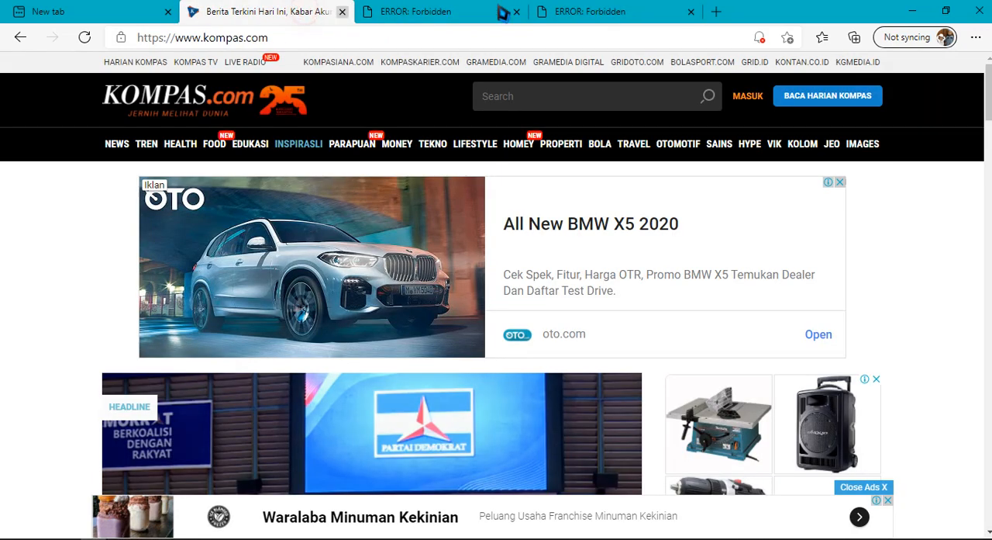
left_click(716, 12)
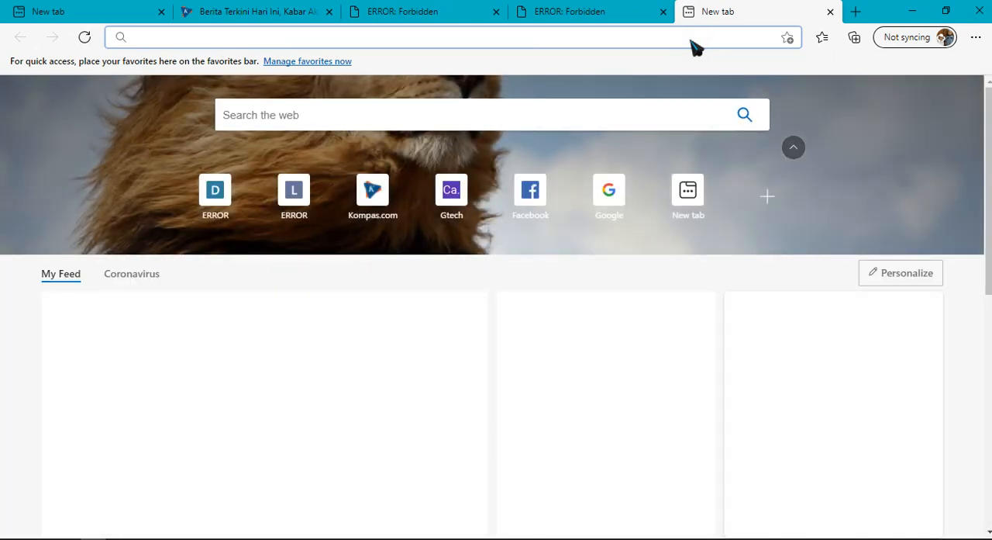
type("www.")
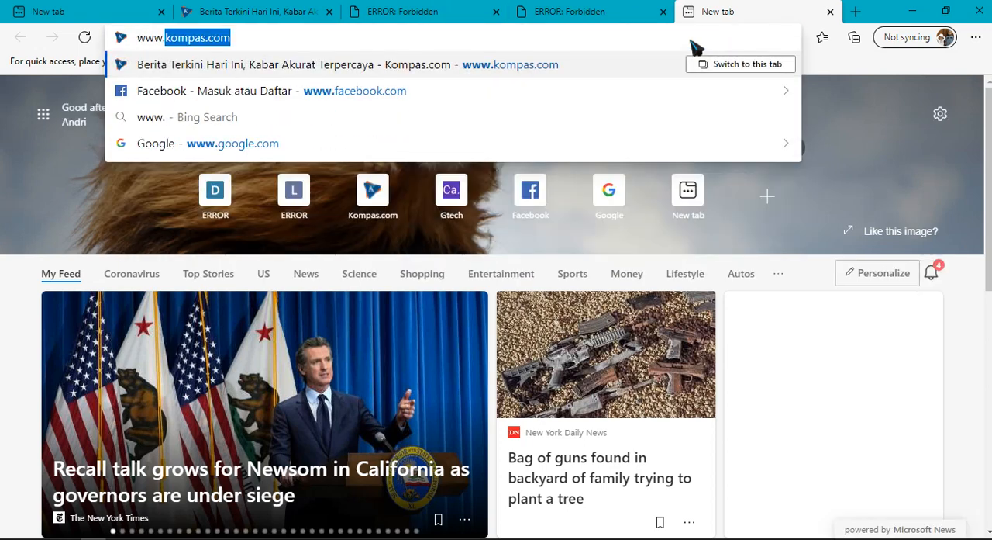
type("olx.")
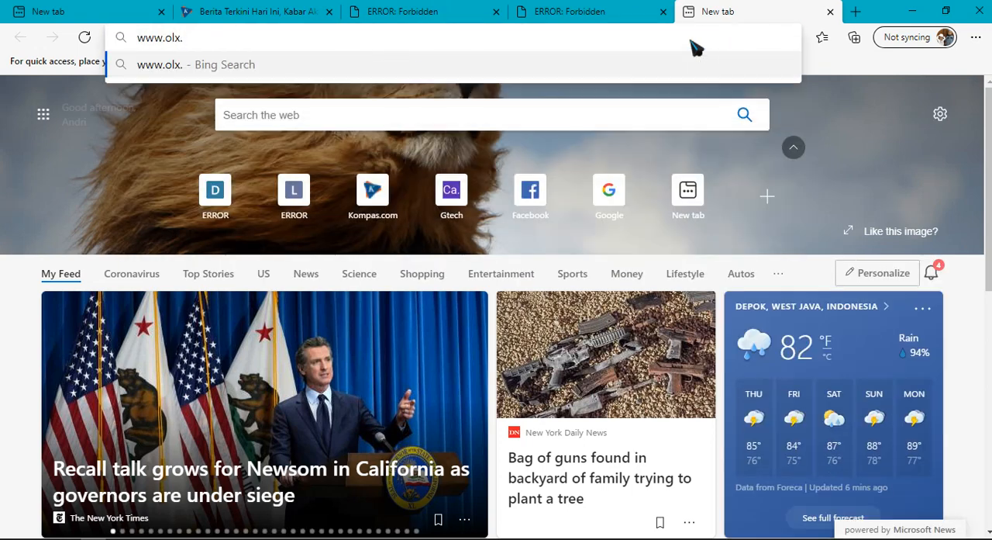
type("co.id")
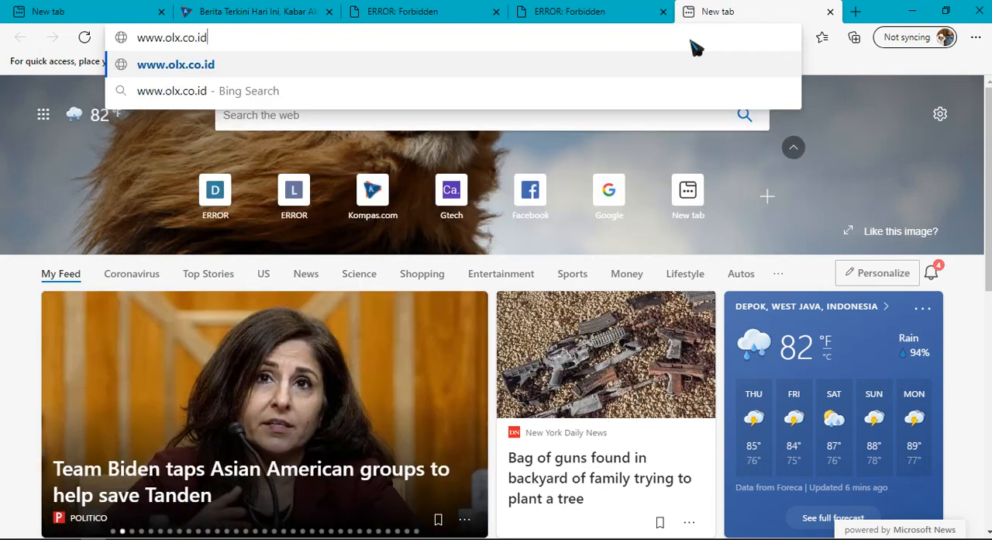
key("Return")
left_click(687, 40)
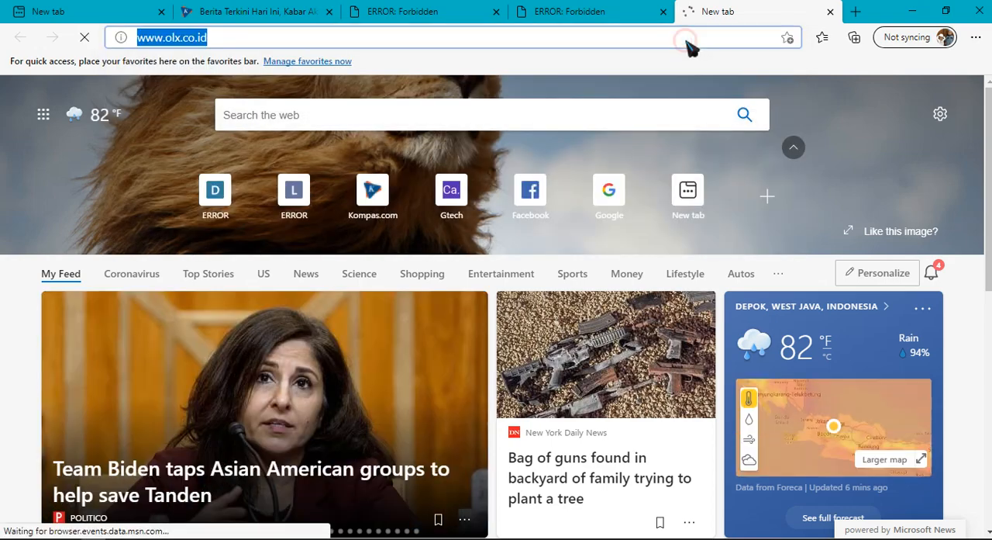
type("sm")
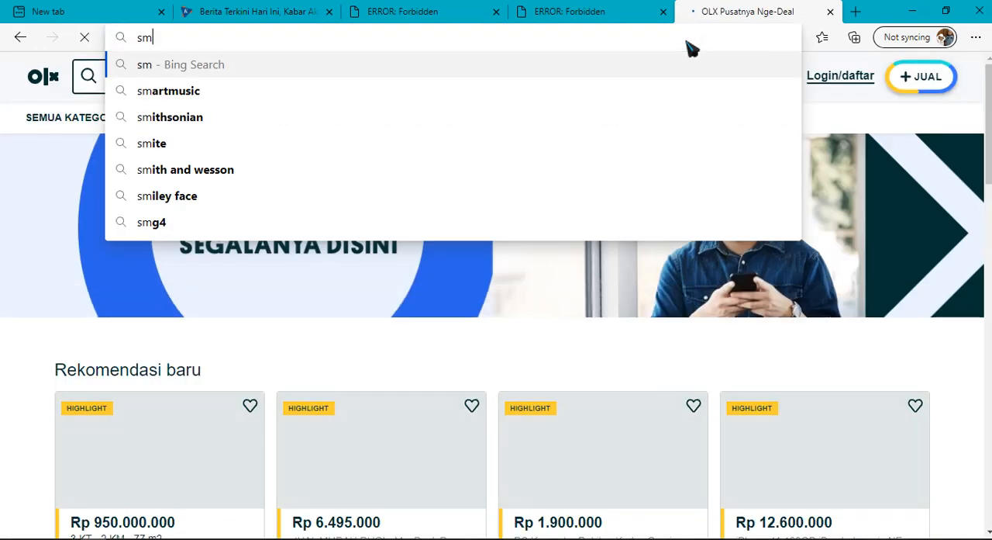
type("km")
key("BackSpace")
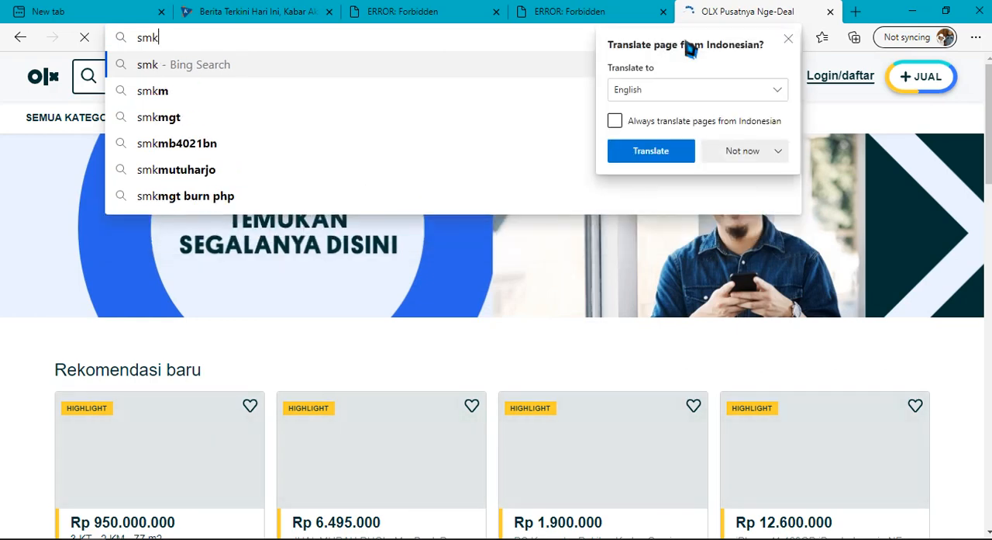
key("BackSpace")
key("BackSpace")
key("BackSpace")
type("ww")
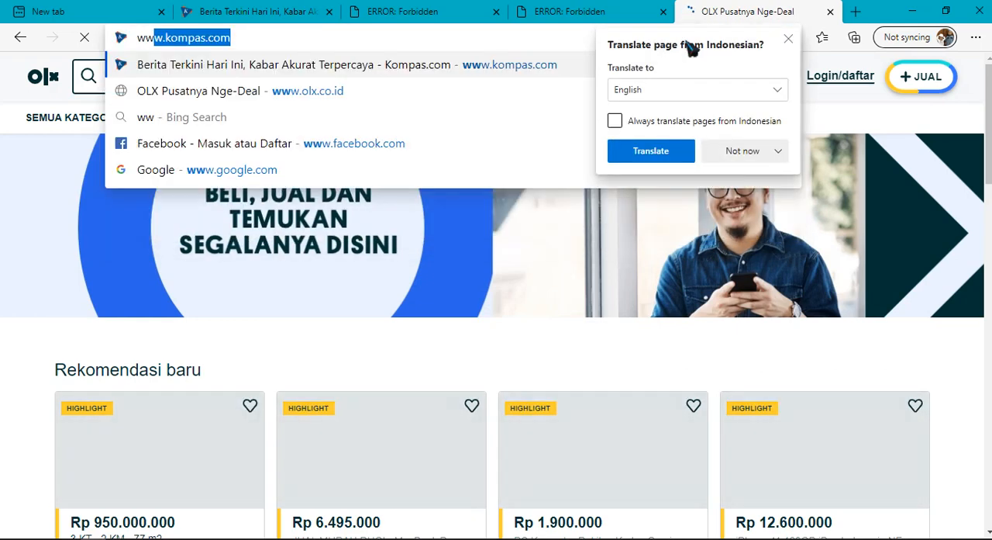
type("w.smk")
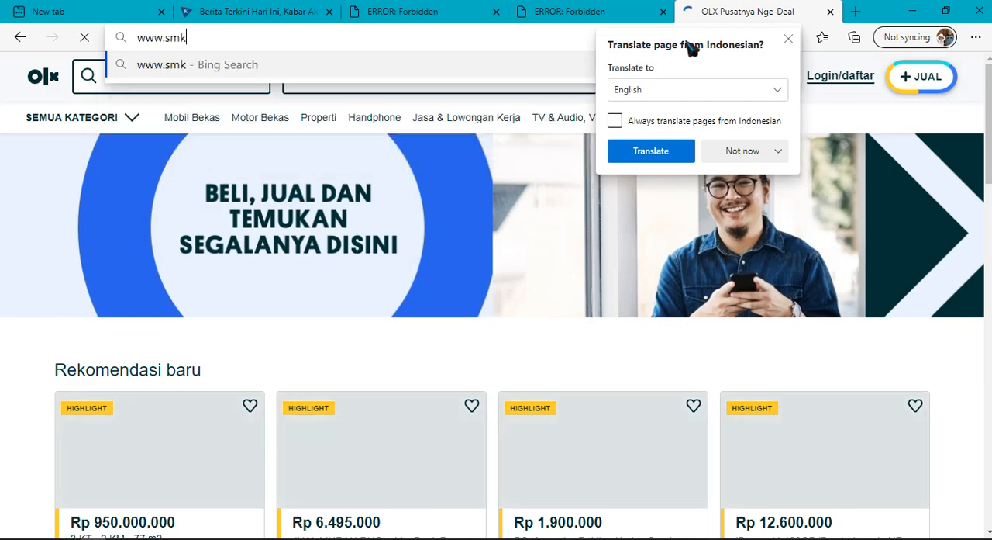
type("nasiona")
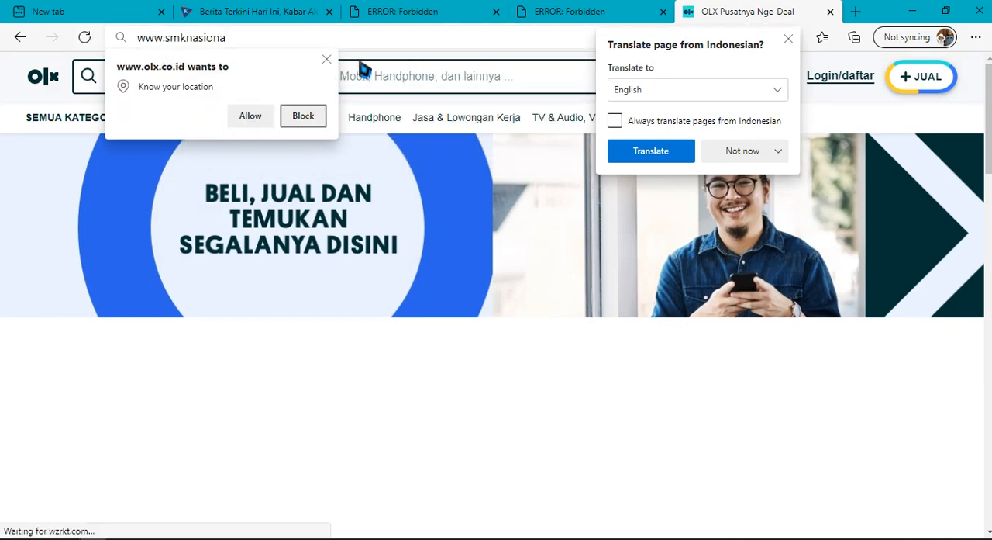
left_click(326, 60)
left_click(307, 45)
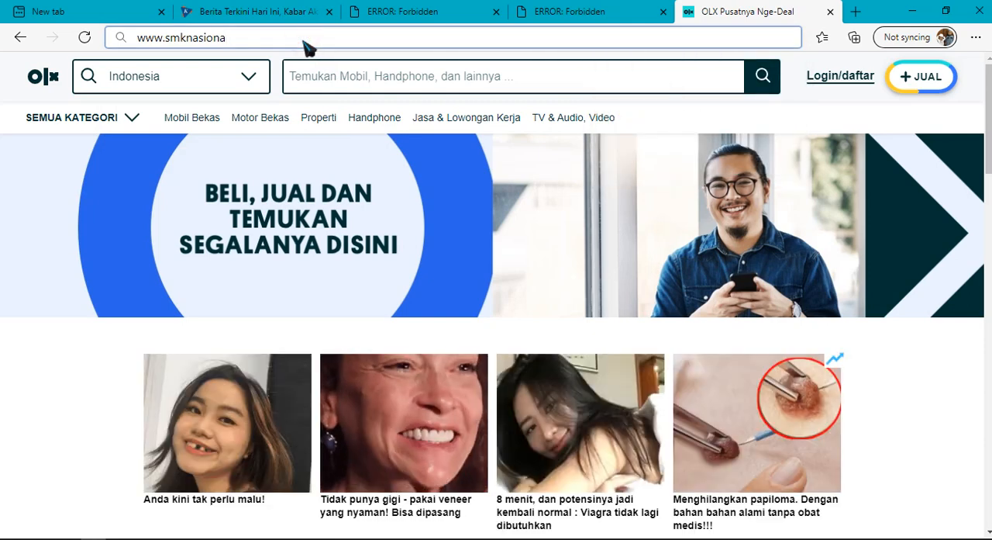
left_click(324, 37)
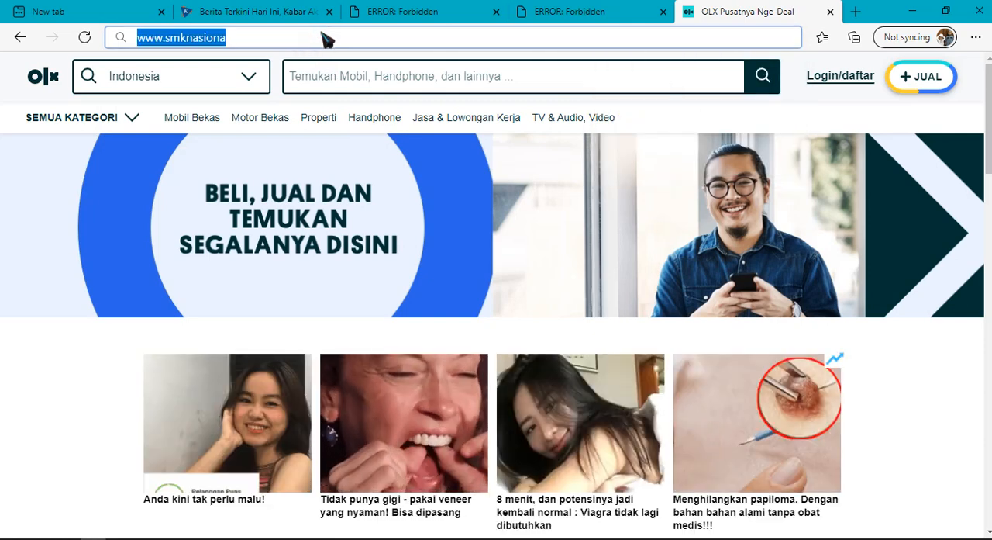
left_click(324, 37)
type("l")
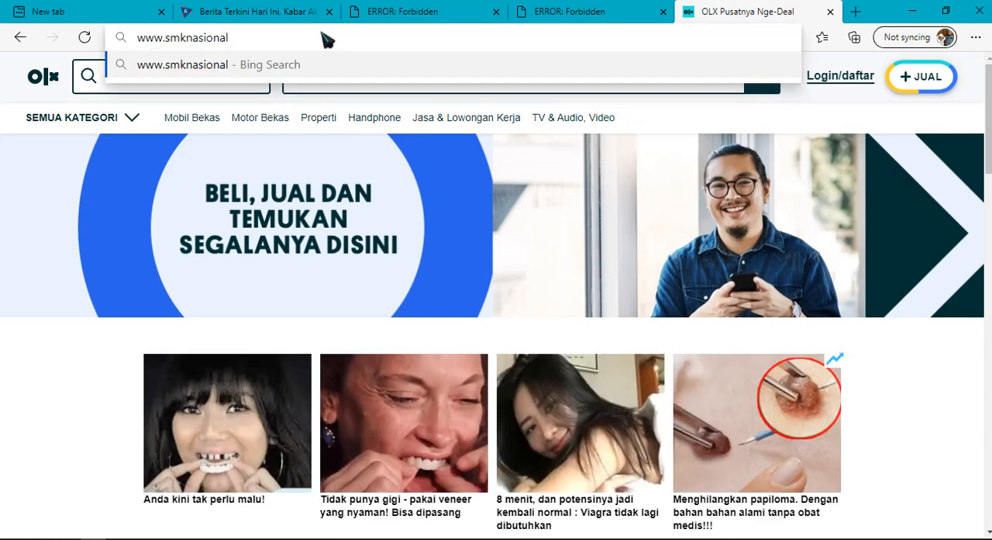
type("depok.")
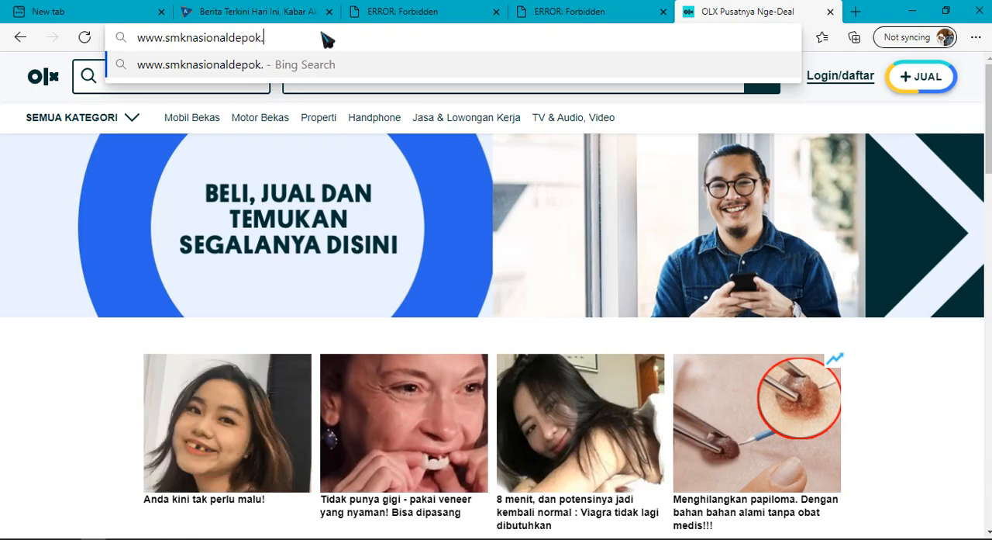
type("sch.id")
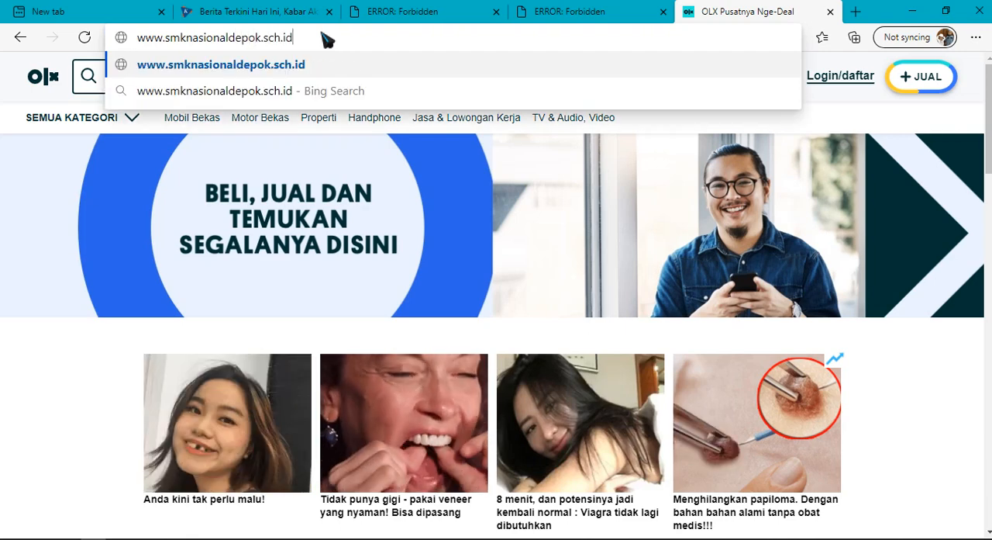
key("Return")
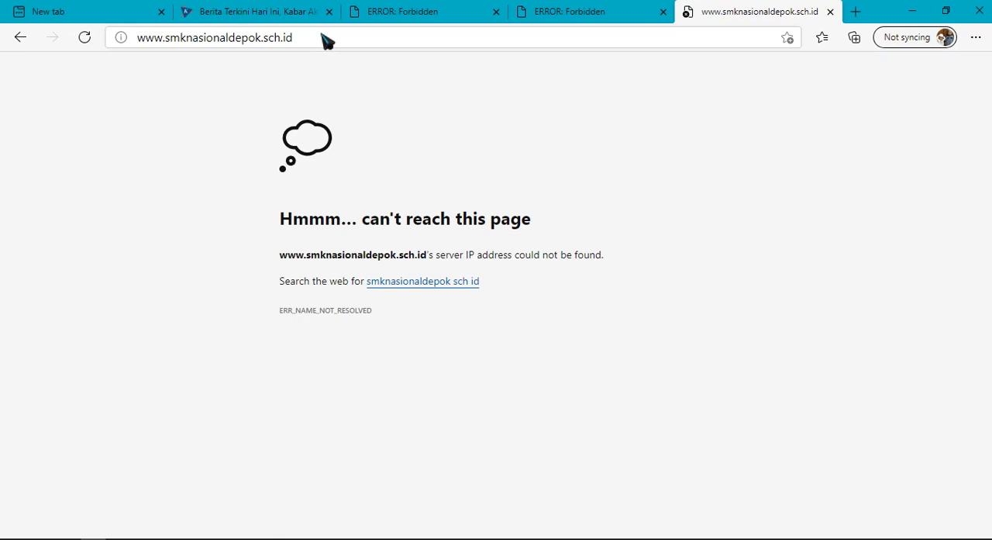
Retry loading the school's website from the same address
left_click(315, 45)
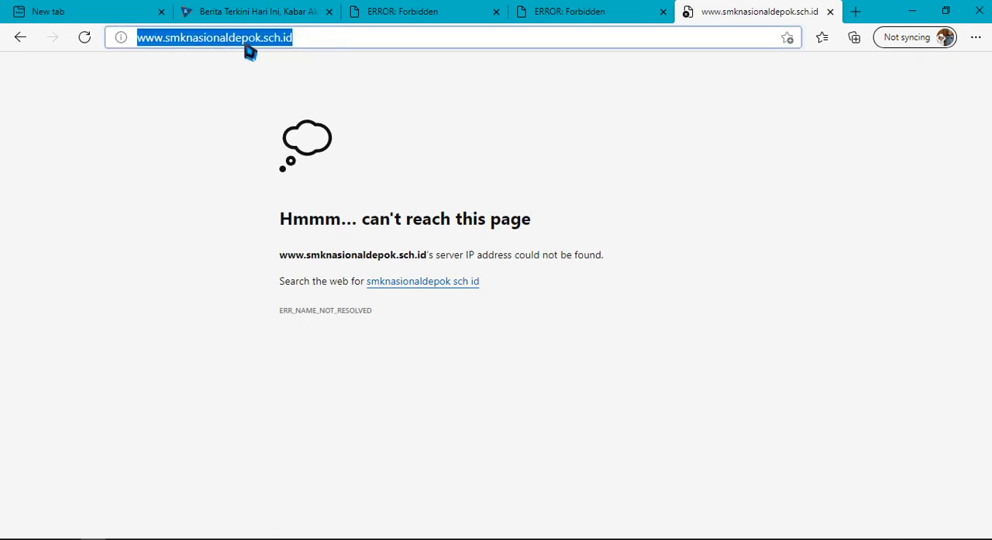
left_click(347, 39)
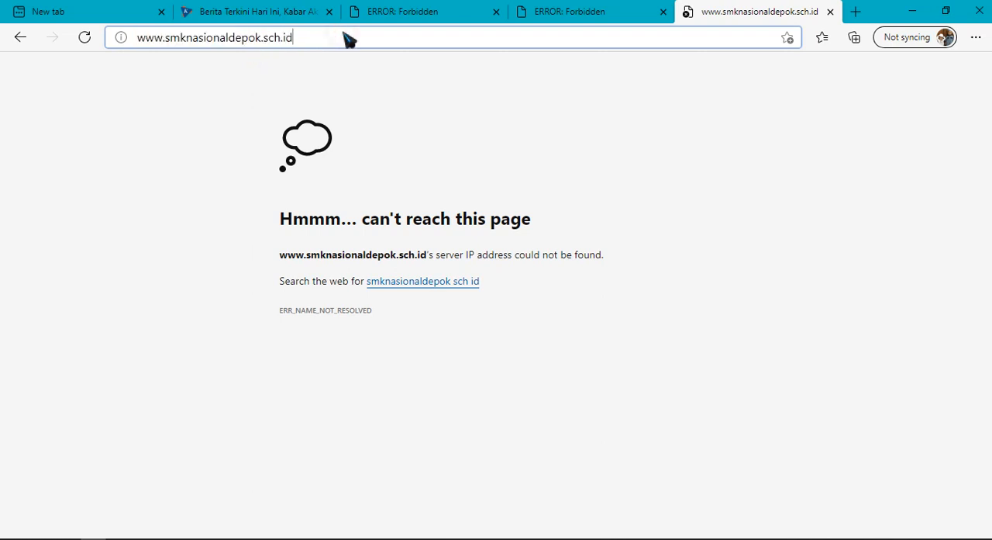
key("Return")
left_click(346, 37)
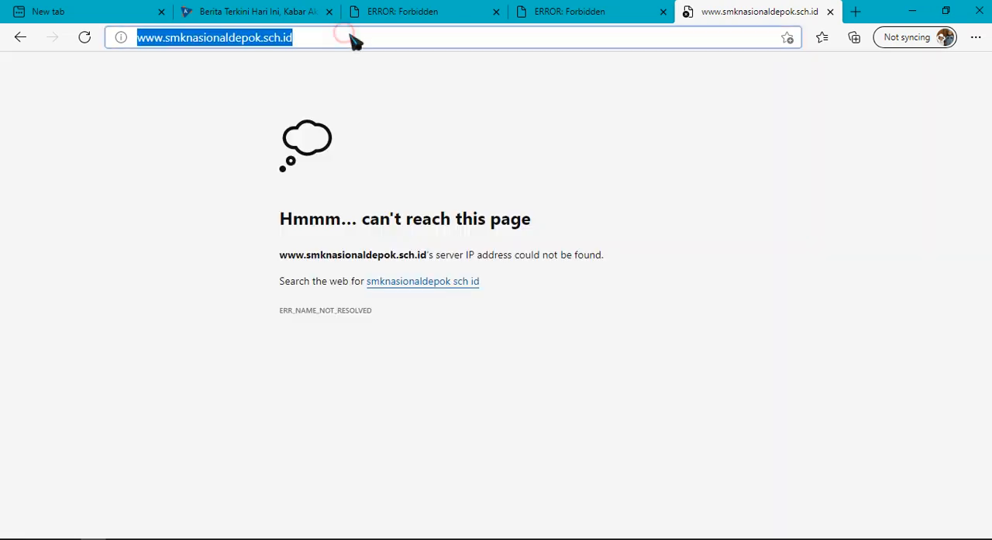
key("Return")
left_click(351, 39)
type("www")
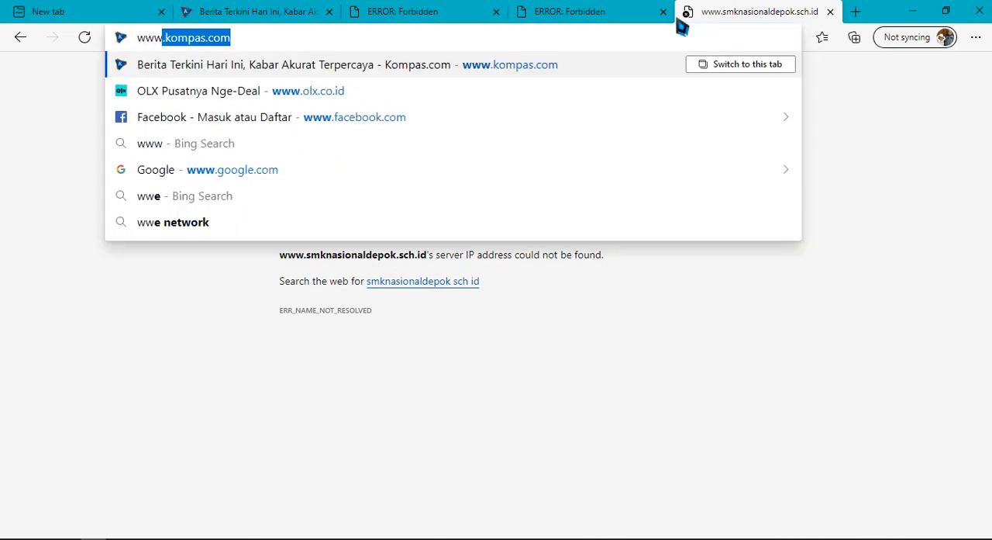
type(".")
key("Down")
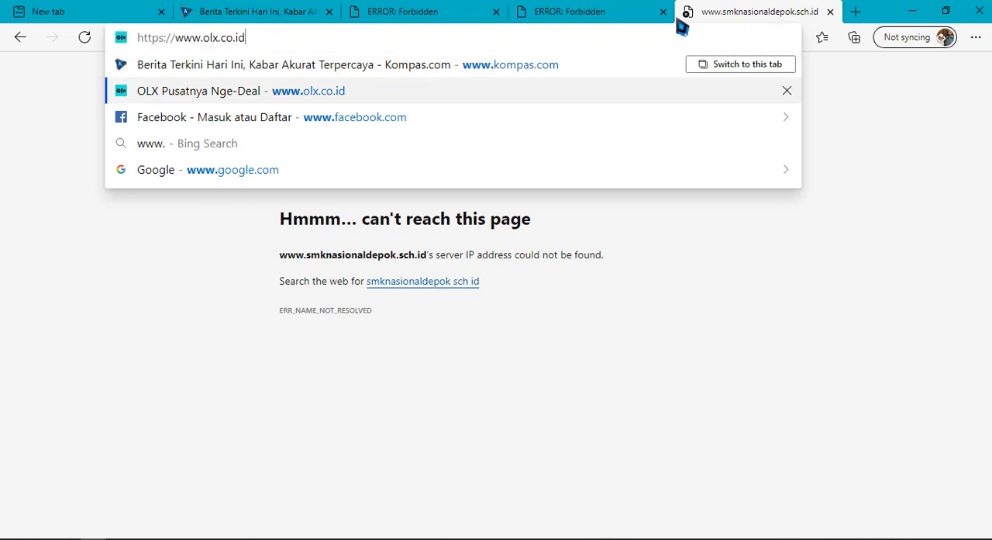
key("Return")
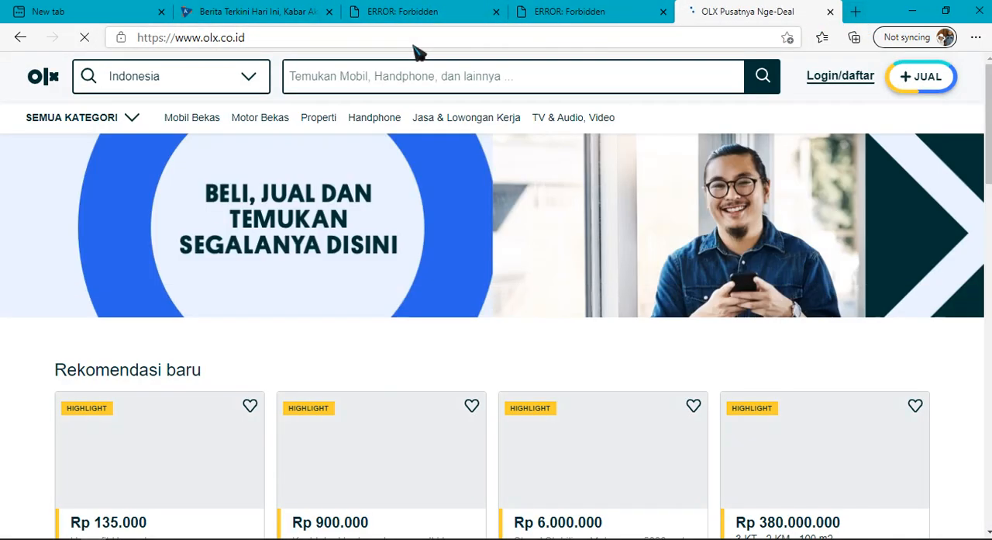
scroll(513, 258, "down", 2)
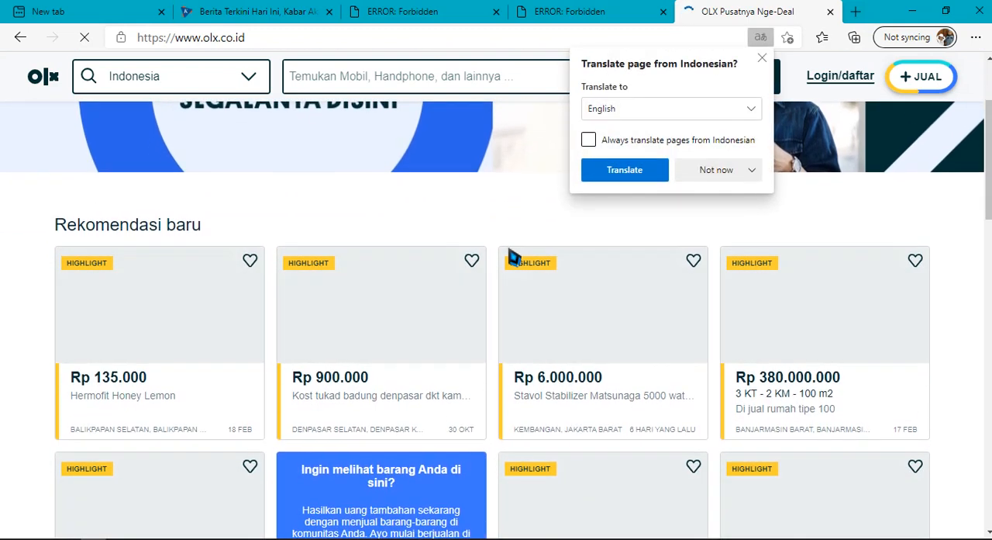
left_click(762, 58)
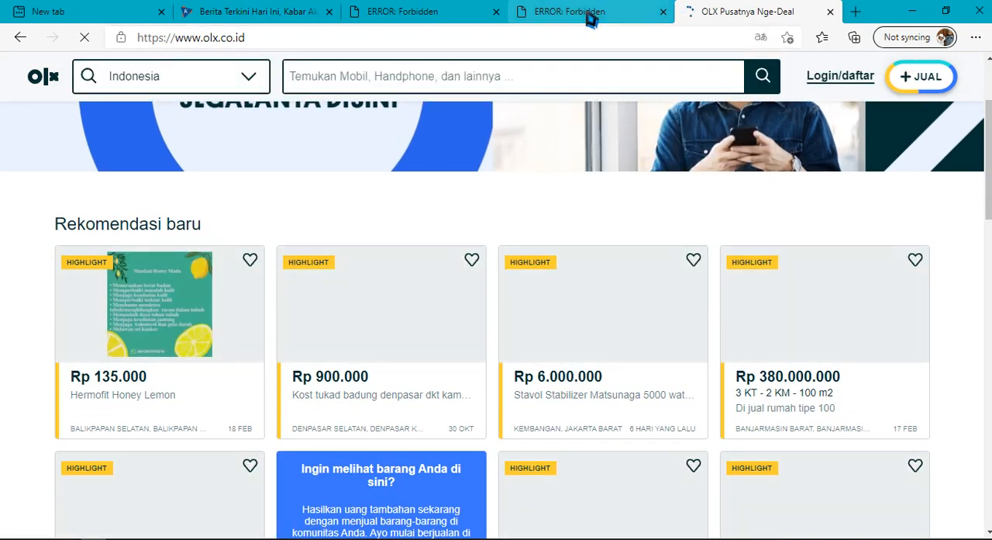
Review the linux.org, detik.com, Kompas and OLX tabs once more, dismiss OLX's location request, and switch to the Bandicam window
left_click(560, 14)
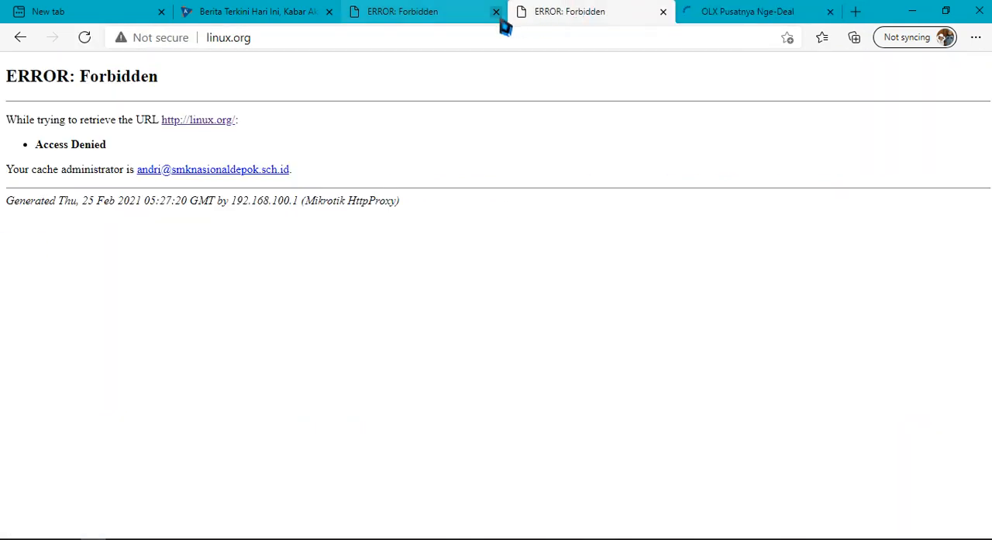
left_click(418, 12)
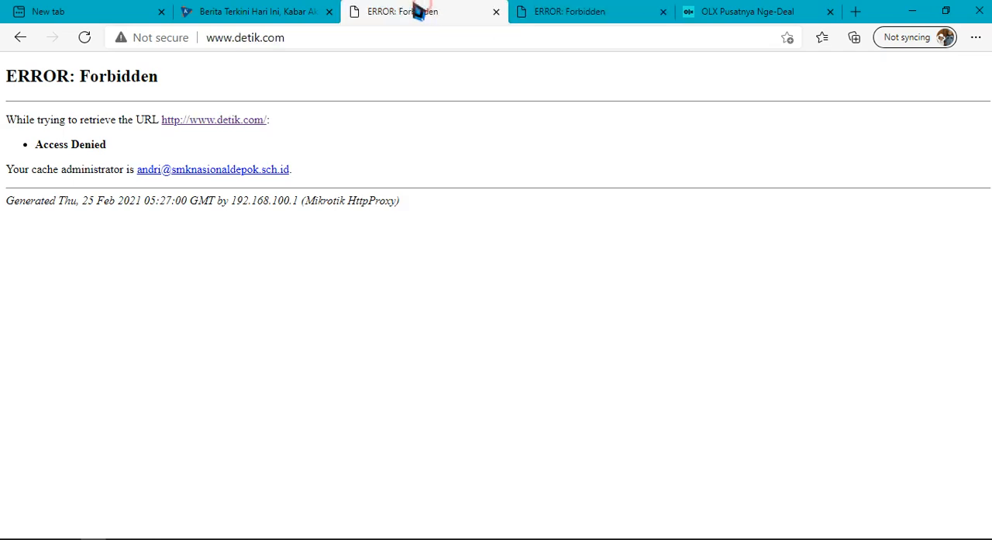
left_click(215, 14)
left_click(698, 12)
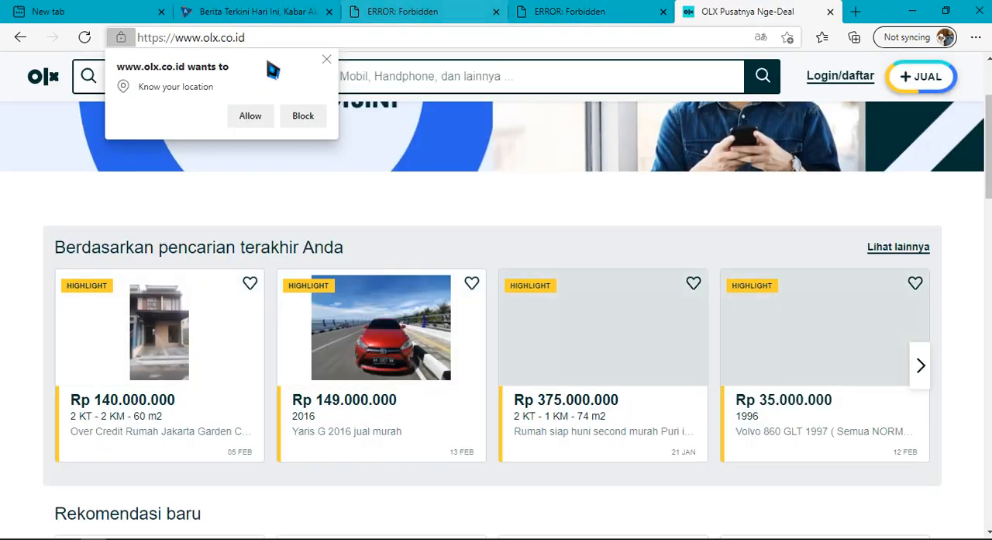
left_click(327, 61)
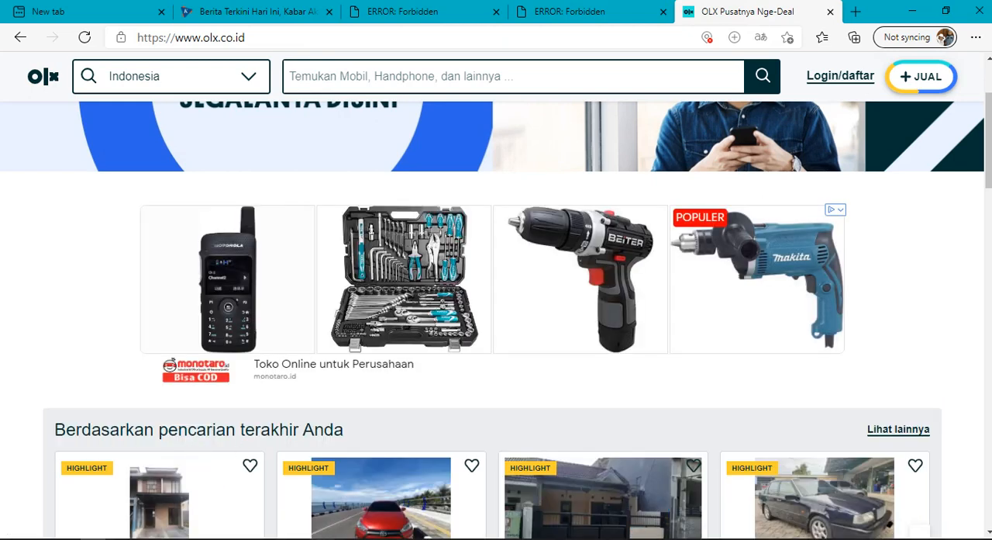
key("alt+Tab")
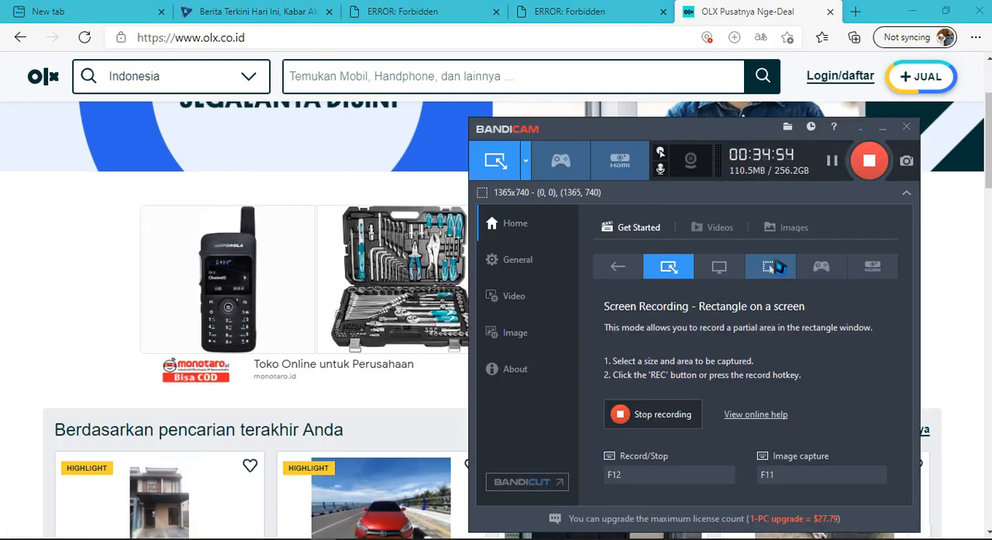